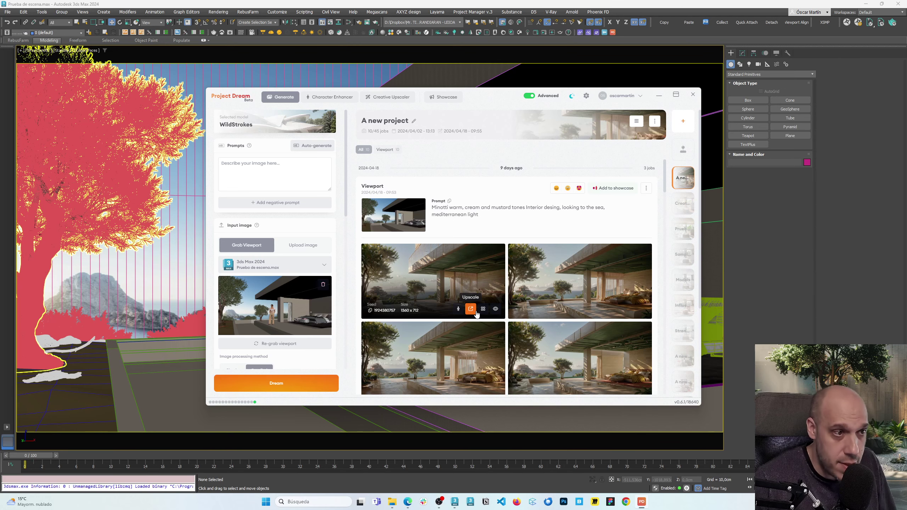
Step: Maximize the Project Dream window and preview the dark theme before returning to the light theme
{"action": "left_click", "coordinate": [675, 94]}
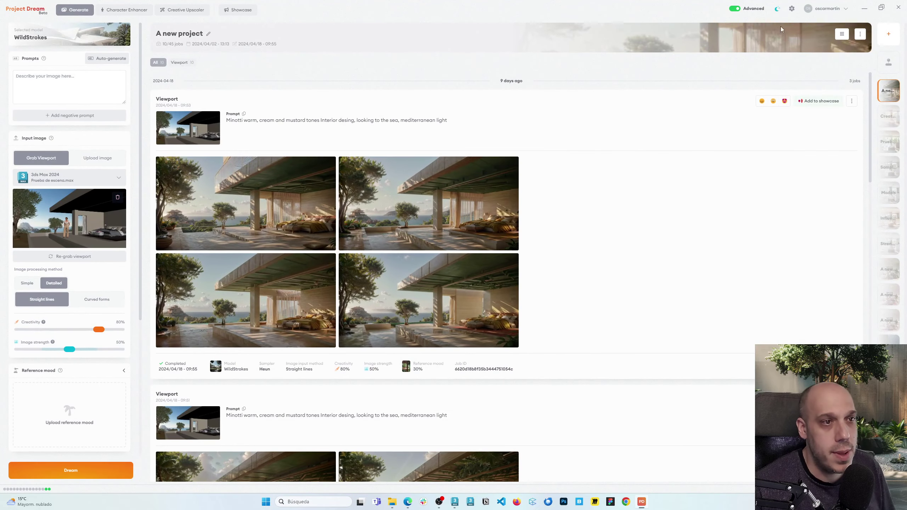
{"action": "left_click", "coordinate": [777, 8]}
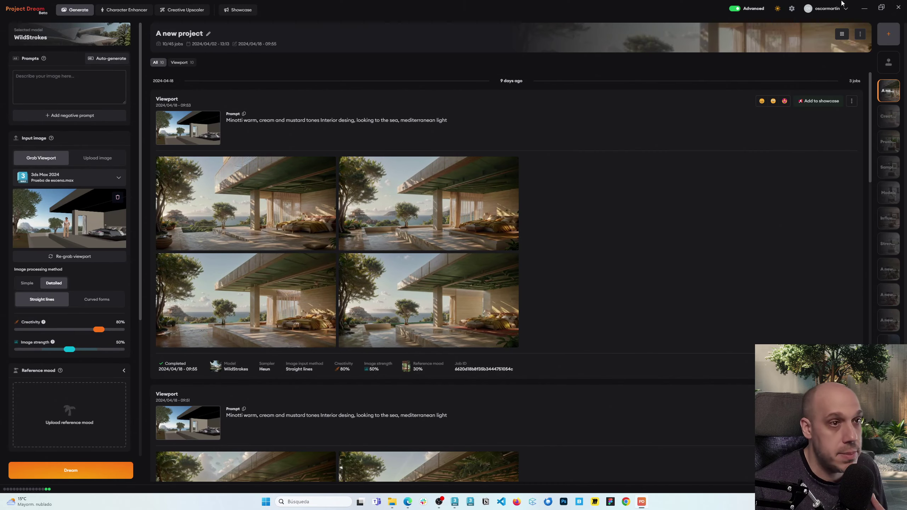
{"action": "left_click", "coordinate": [777, 9]}
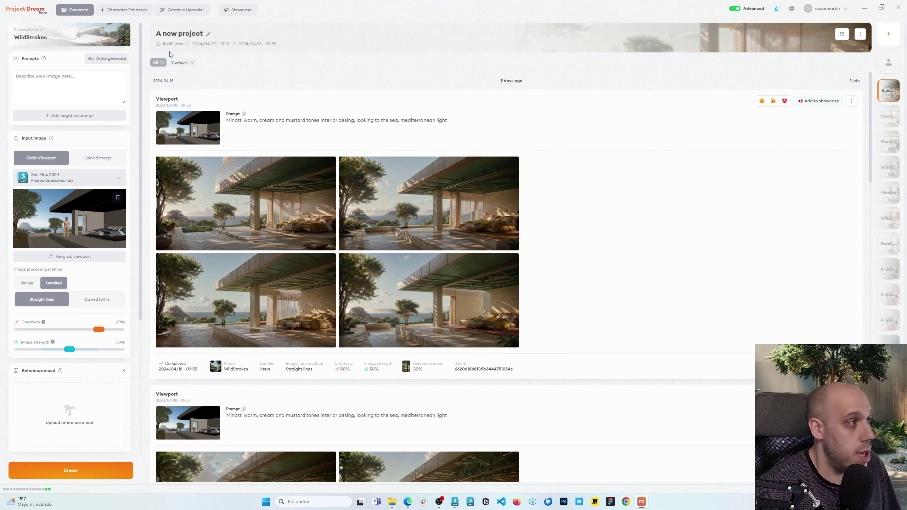
Step: Look through the Character Enhancer, Creative Upscaler and Showcase sections and return to Generate
{"action": "left_click", "coordinate": [135, 10]}
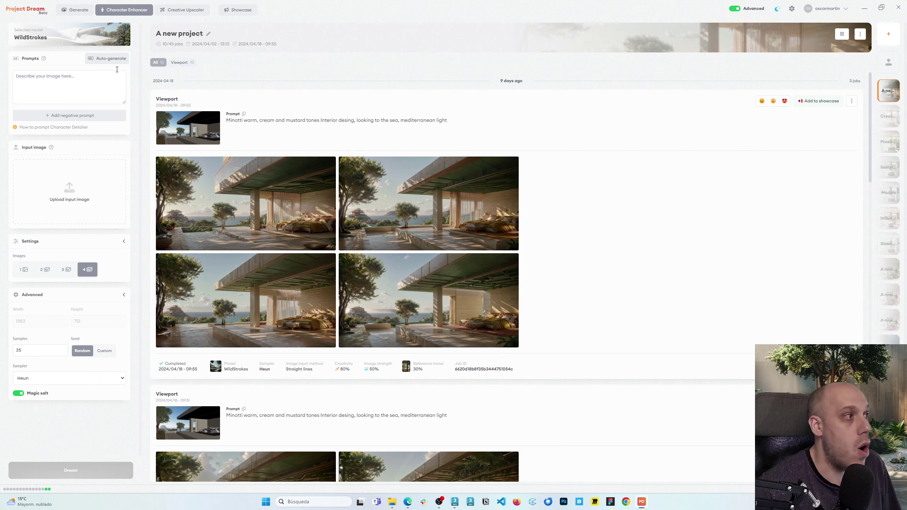
{"action": "left_click", "coordinate": [180, 13]}
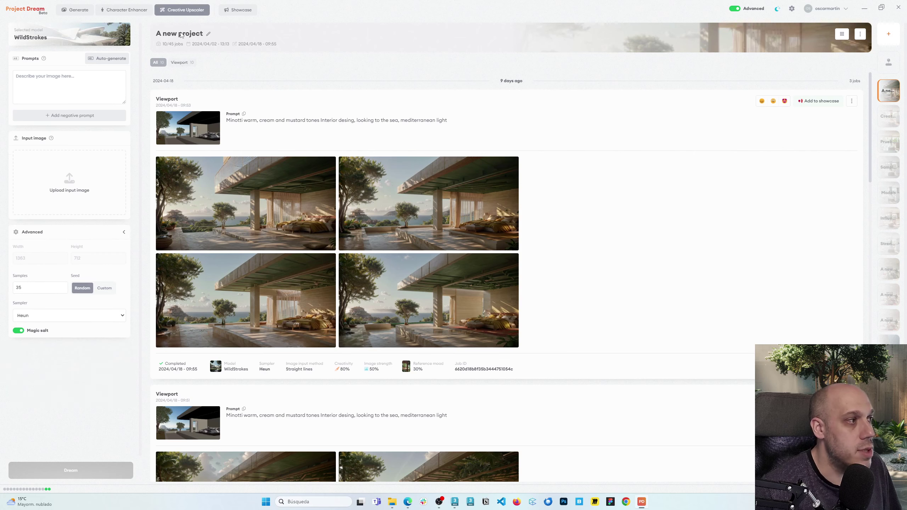
{"action": "left_click", "coordinate": [238, 13]}
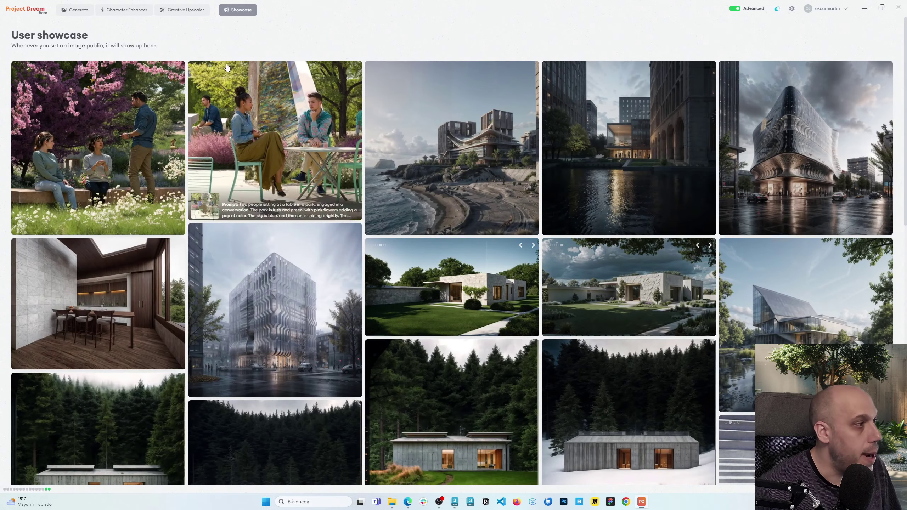
{"action": "left_click", "coordinate": [66, 10]}
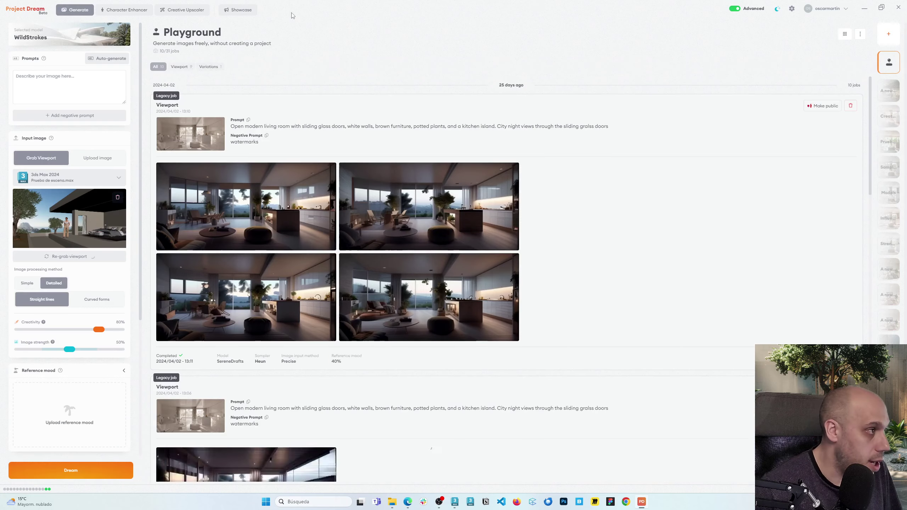
Step: Compare the image generation options with Advanced mode off and on, leaving it on, and review the reference mood, image and sampler settings
{"action": "left_click", "coordinate": [735, 9]}
{"action": "left_click", "coordinate": [734, 9]}
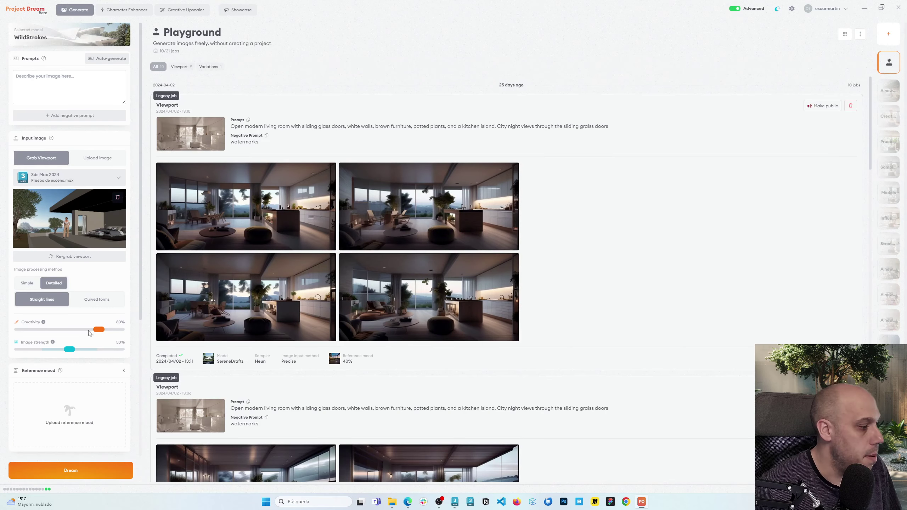
{"action": "scroll", "coordinate": [92, 398], "scroll_direction": "down", "scroll_amount": 1}
{"action": "scroll", "coordinate": [92, 398], "scroll_direction": "down", "scroll_amount": 5}
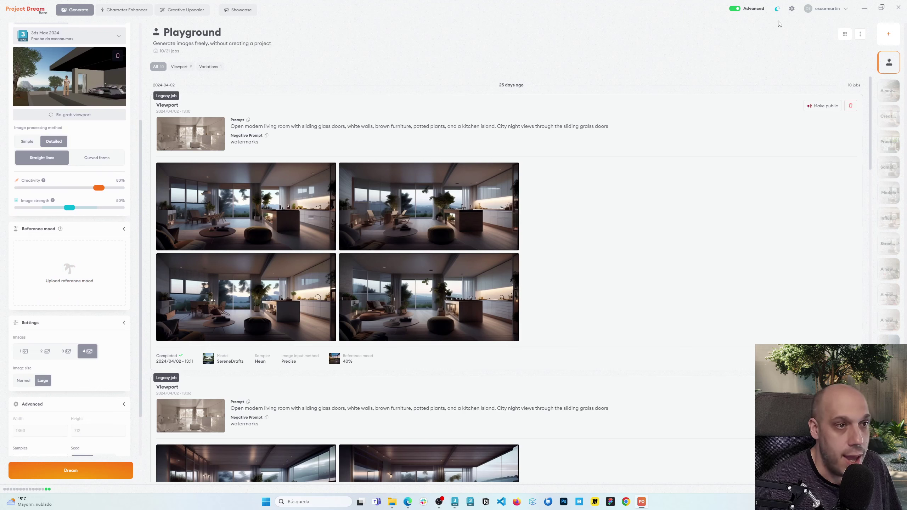
{"action": "left_click", "coordinate": [733, 9]}
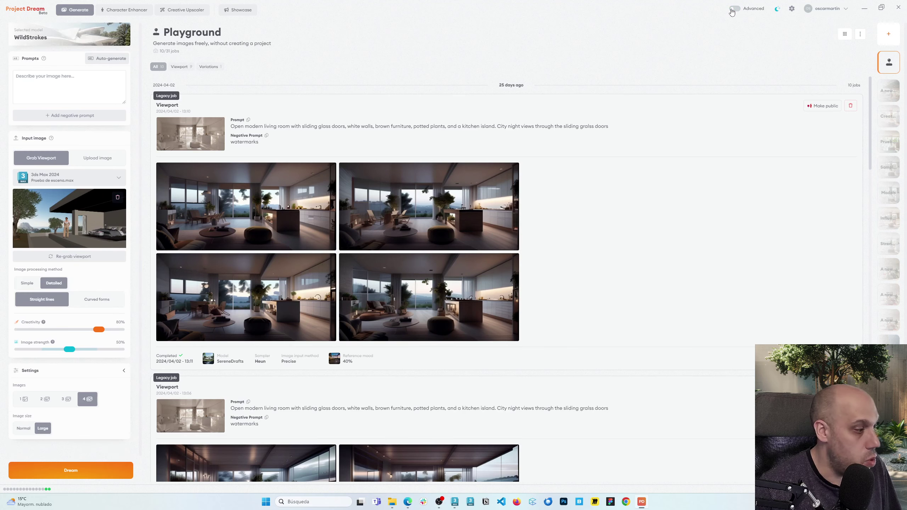
{"action": "left_click", "coordinate": [732, 9]}
{"action": "scroll", "coordinate": [36, 339], "scroll_direction": "down", "scroll_amount": 8}
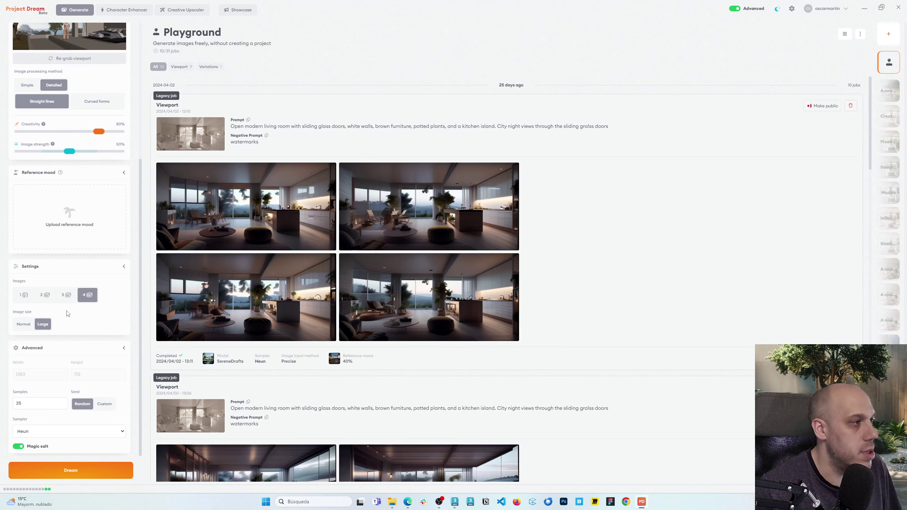
Step: Review the application settings for the image description AI, theme, zoom, license and updates, and close them without changes
{"action": "left_click", "coordinate": [776, 11]}
{"action": "left_click", "coordinate": [775, 11]}
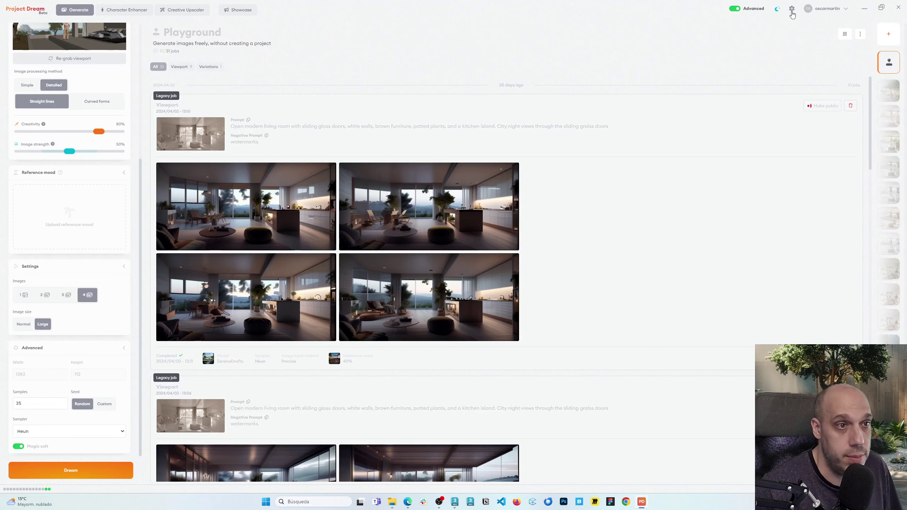
{"action": "left_click", "coordinate": [791, 10]}
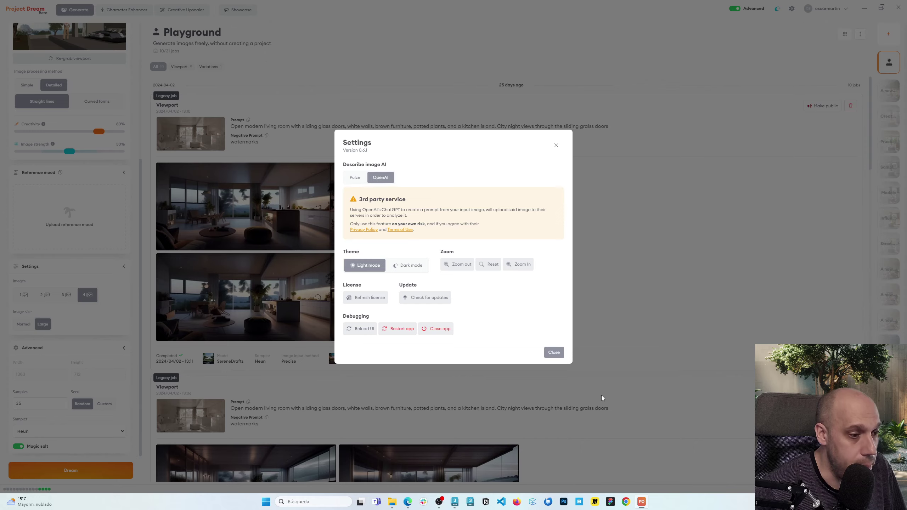
{"action": "left_click", "coordinate": [559, 354]}
{"action": "scroll", "coordinate": [75, 190], "scroll_direction": "up", "scroll_amount": 5}
{"action": "scroll", "coordinate": [76, 190], "scroll_direction": "up", "scroll_amount": 1}
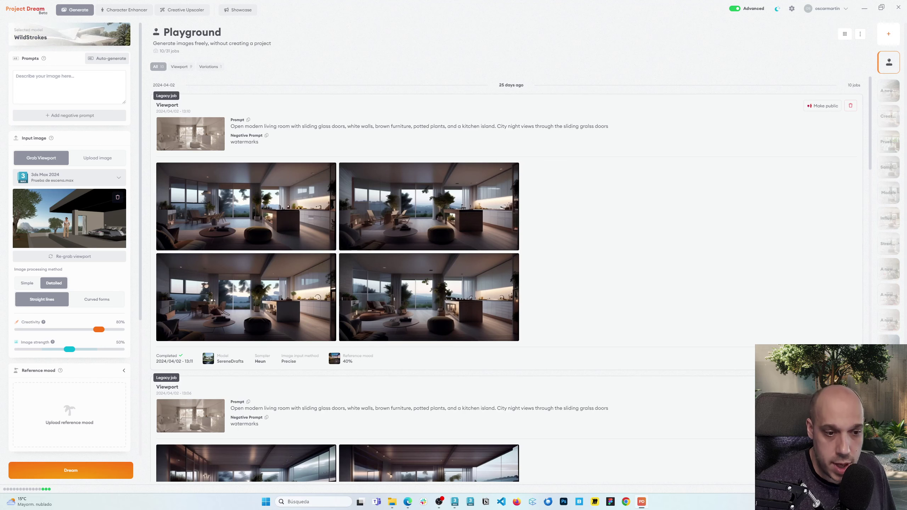
Step: Create a new project and name it MasterClass
{"action": "left_click", "coordinate": [889, 90]}
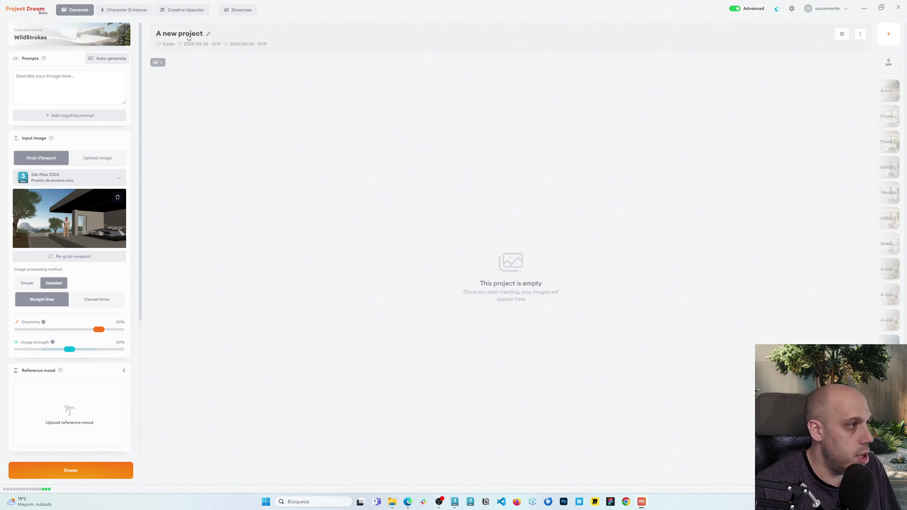
{"action": "left_click", "coordinate": [210, 34]}
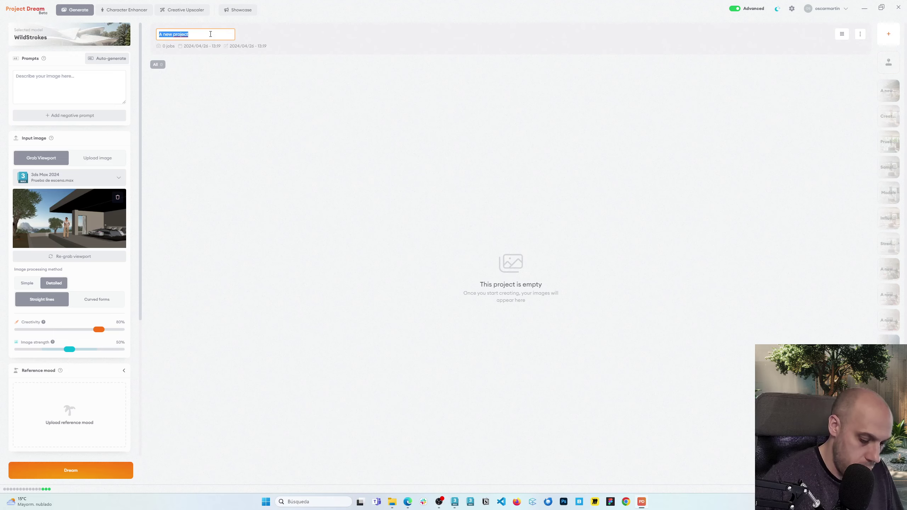
{"action": "type", "text": "MasterClass"}
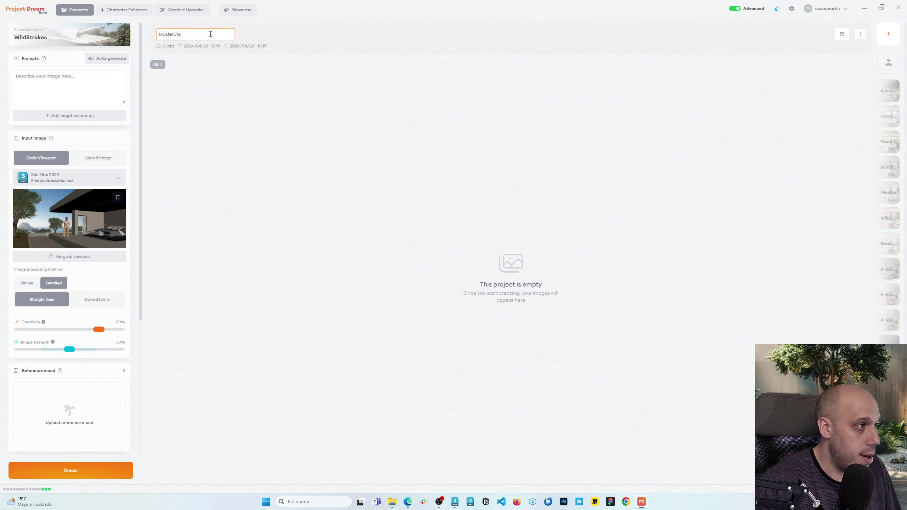
{"action": "key", "text": "Return"}
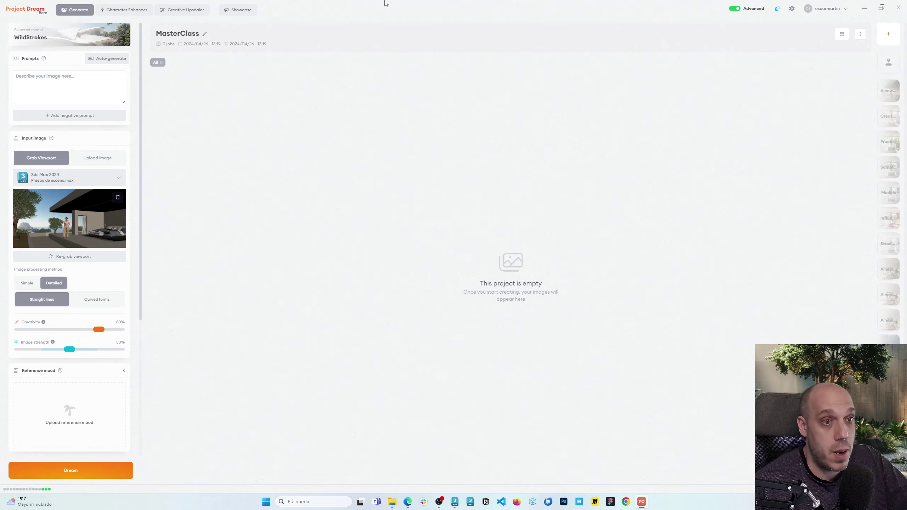
Step: Browse the existing projects, including Creativity and Influence, and return to the MasterClass project
{"action": "left_click", "coordinate": [888, 91]}
{"action": "left_click", "coordinate": [895, 123]}
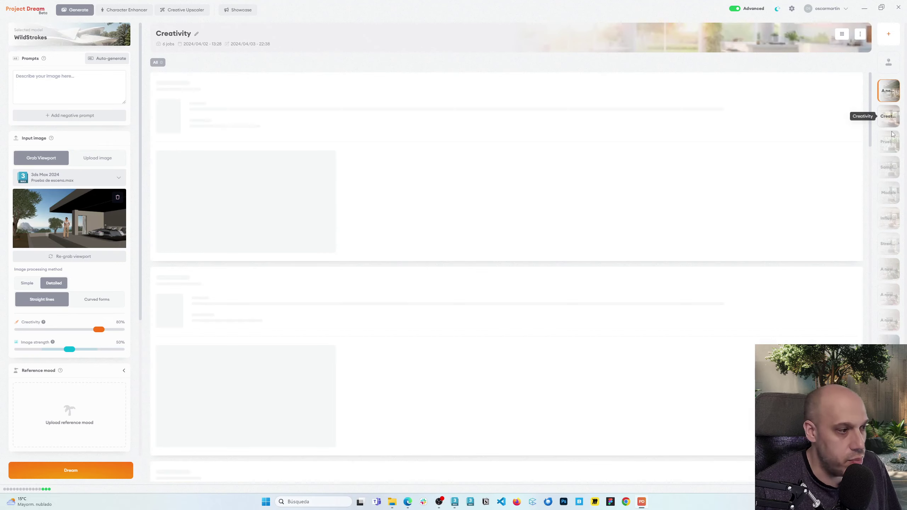
{"action": "left_click", "coordinate": [884, 223]}
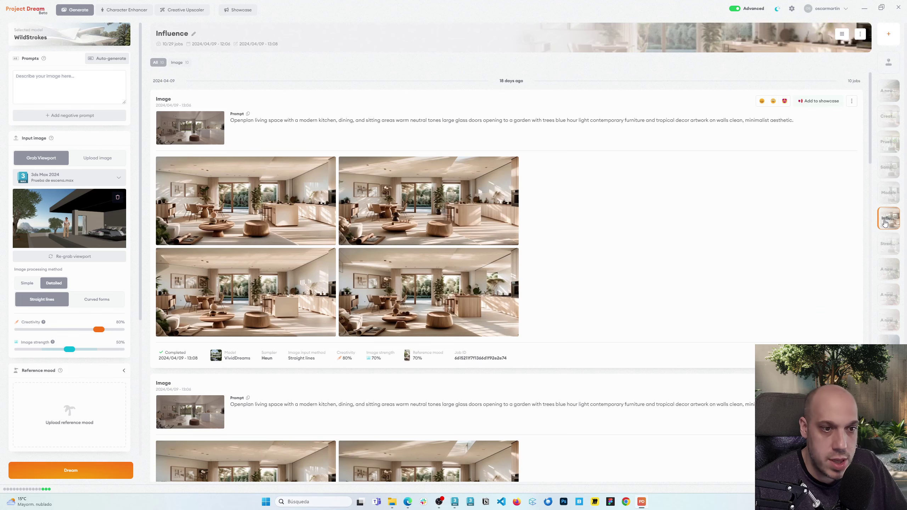
{"action": "left_click", "coordinate": [889, 193]}
{"action": "scroll", "coordinate": [314, 389], "scroll_direction": "down", "scroll_amount": 1}
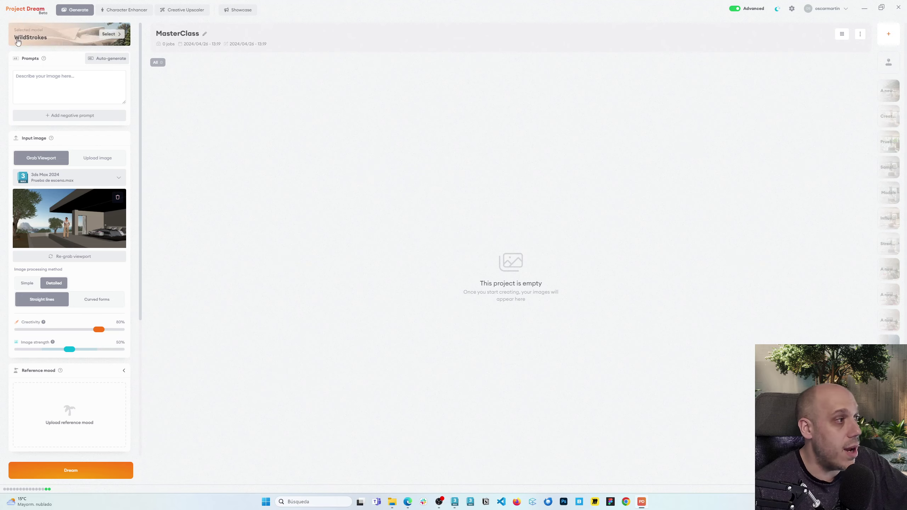
Step: Examine the available AI models and what each is usable for, keeping WildStrokes selected
{"action": "mouse_move", "coordinate": [26, 41]}
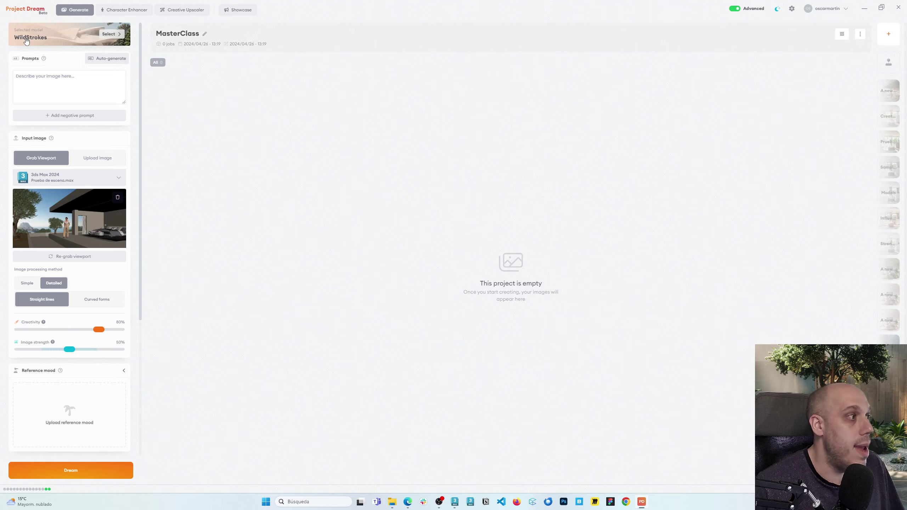
{"action": "left_click", "coordinate": [26, 41]}
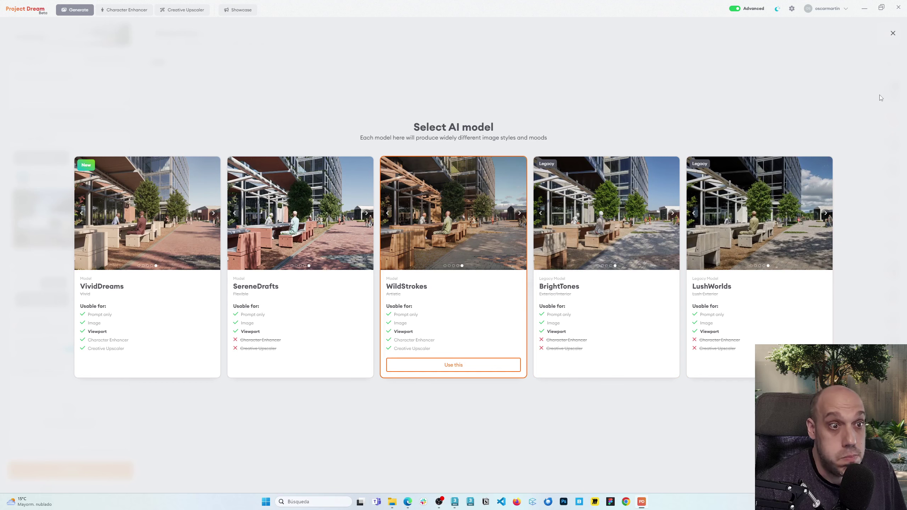
{"action": "left_click", "coordinate": [892, 33]}
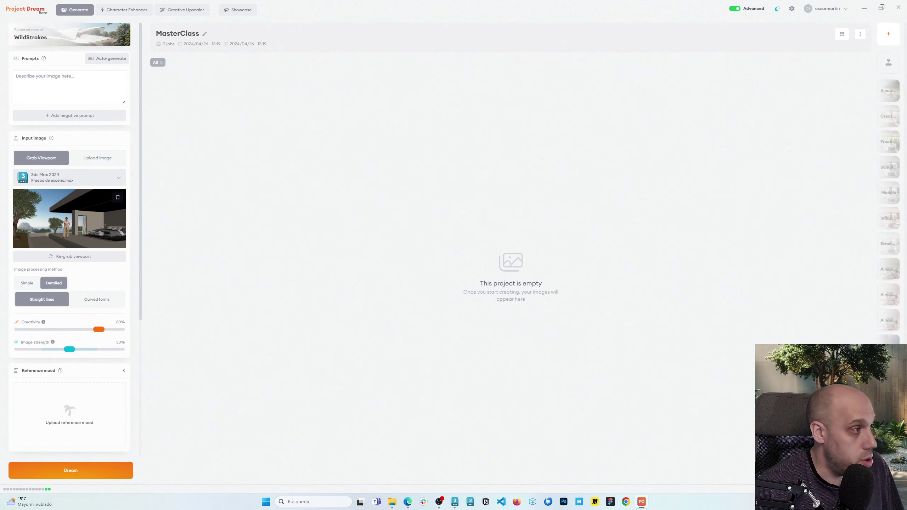
Step: Inspect the negative prompt field and the list of open 3ds Max scenes for grabbing the viewport, keeping the current scene
{"action": "left_click", "coordinate": [87, 119]}
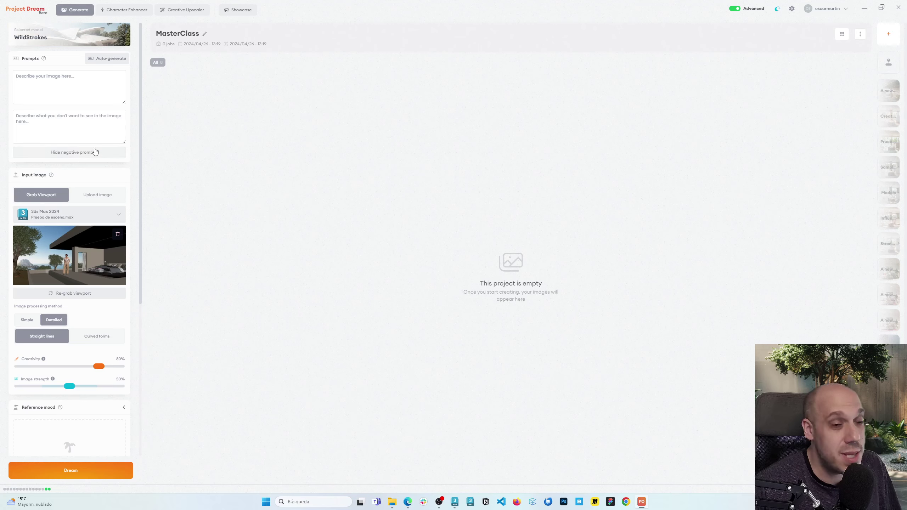
{"action": "left_click", "coordinate": [83, 154]}
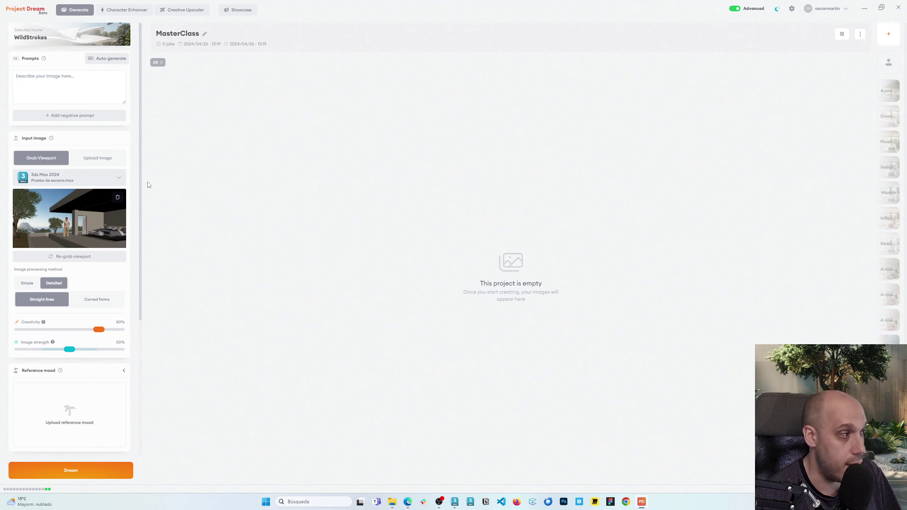
{"action": "left_click", "coordinate": [93, 178]}
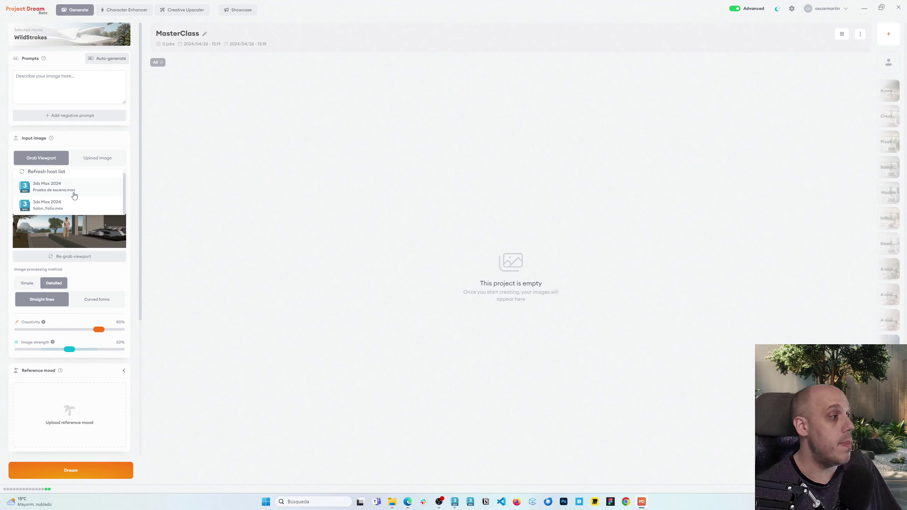
{"action": "left_click", "coordinate": [109, 281]}
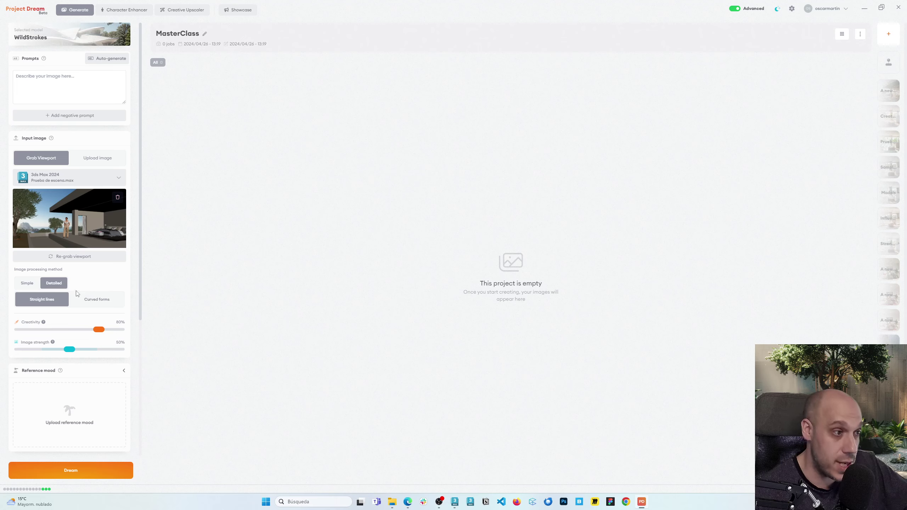
Step: Compare the Simple and Detailed image processing methods, return to Detailed, and view the AI models' sample images again
{"action": "left_click", "coordinate": [22, 284]}
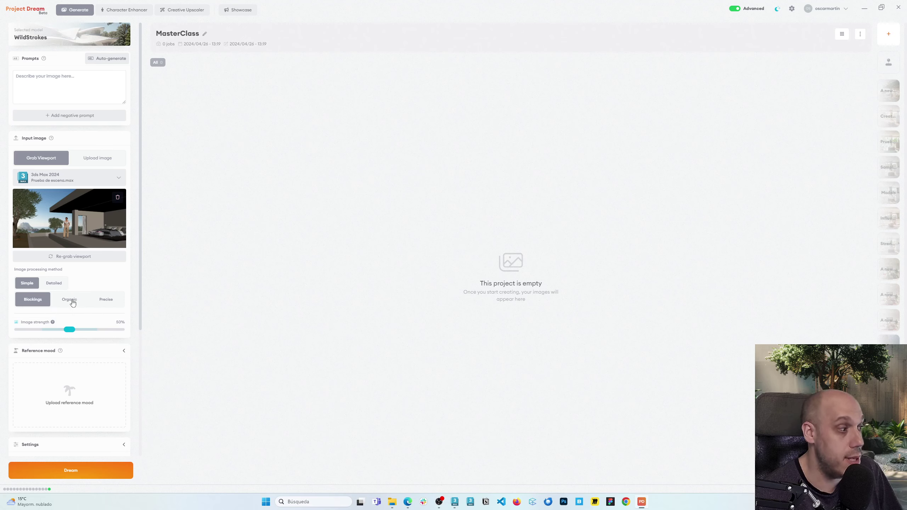
{"action": "left_click", "coordinate": [61, 286]}
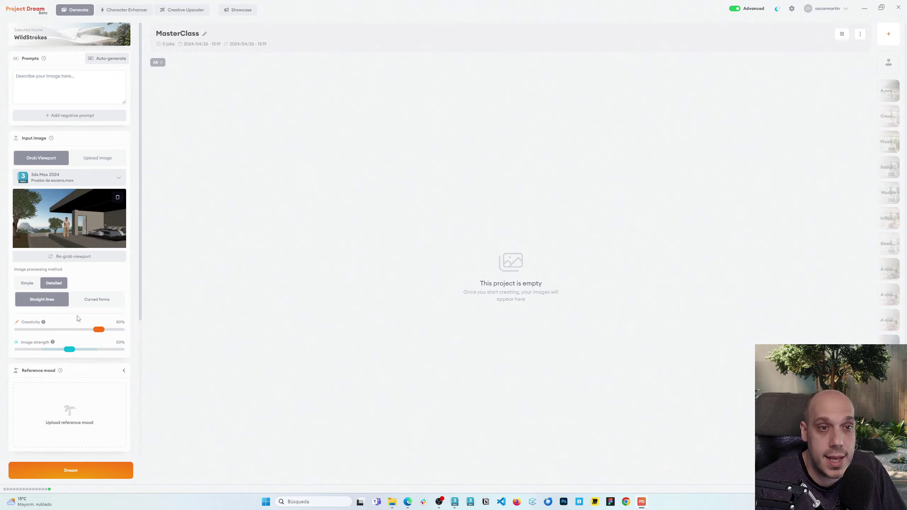
{"action": "left_click", "coordinate": [75, 31]}
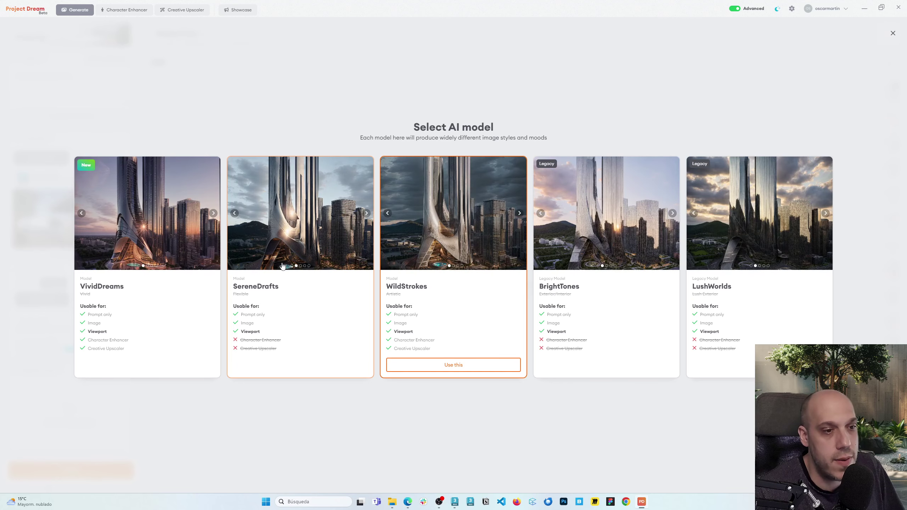
{"action": "left_click", "coordinate": [893, 33]}
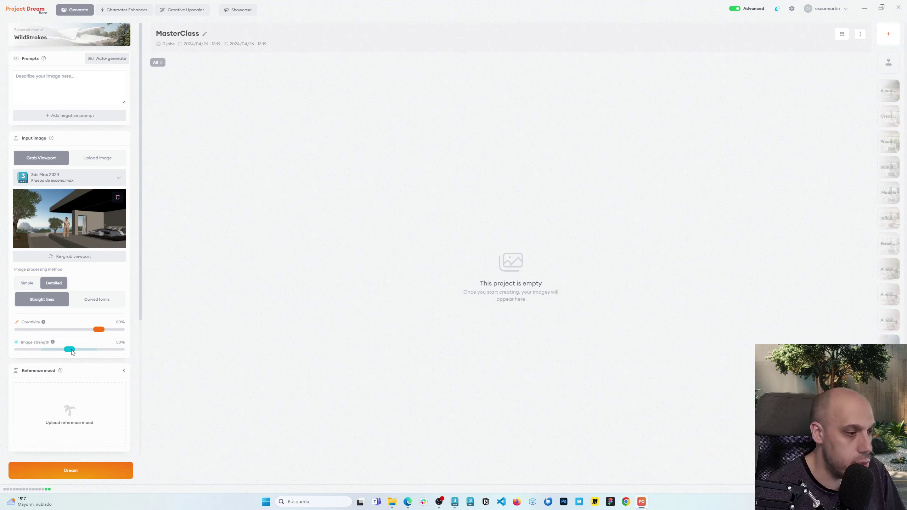
Step: Check which MasterClass generation sections depend on Advanced mode by switching it off and back on
{"action": "scroll", "coordinate": [74, 354], "scroll_direction": "down", "scroll_amount": 3}
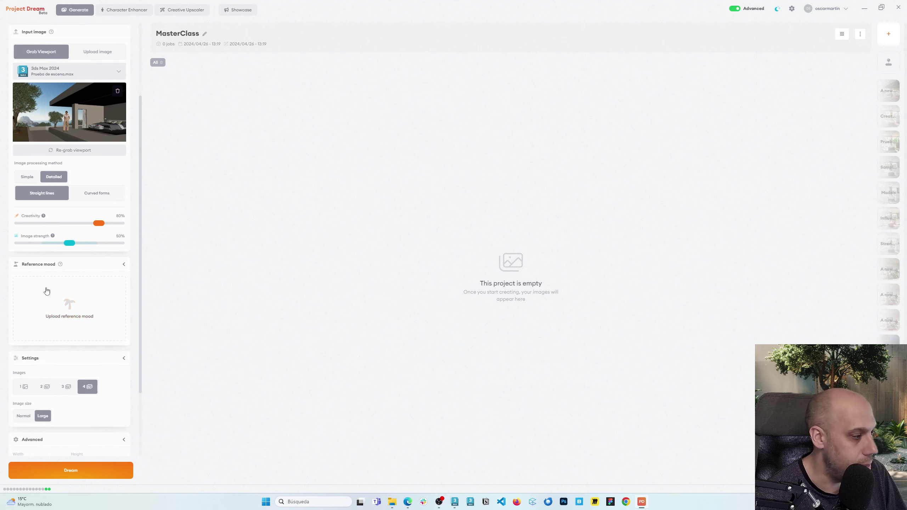
{"action": "left_click", "coordinate": [738, 8]}
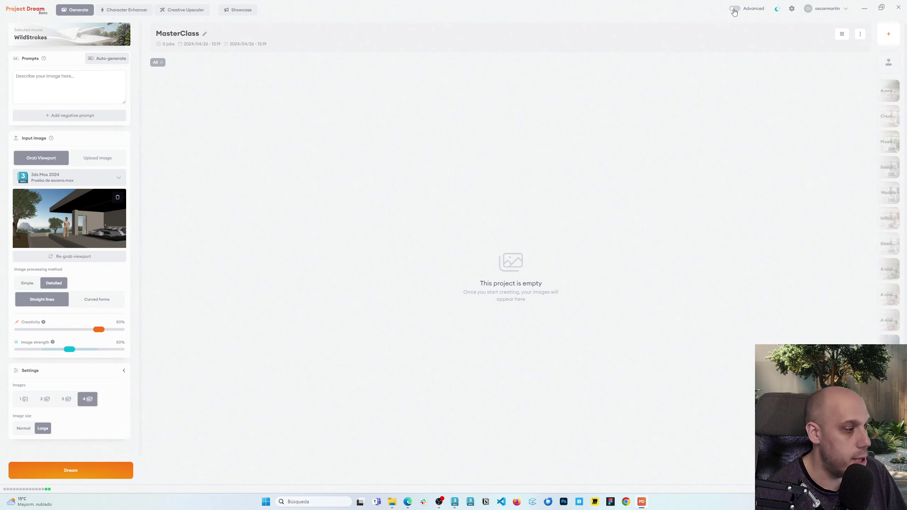
{"action": "left_click", "coordinate": [739, 8]}
{"action": "scroll", "coordinate": [74, 323], "scroll_direction": "down", "scroll_amount": 2}
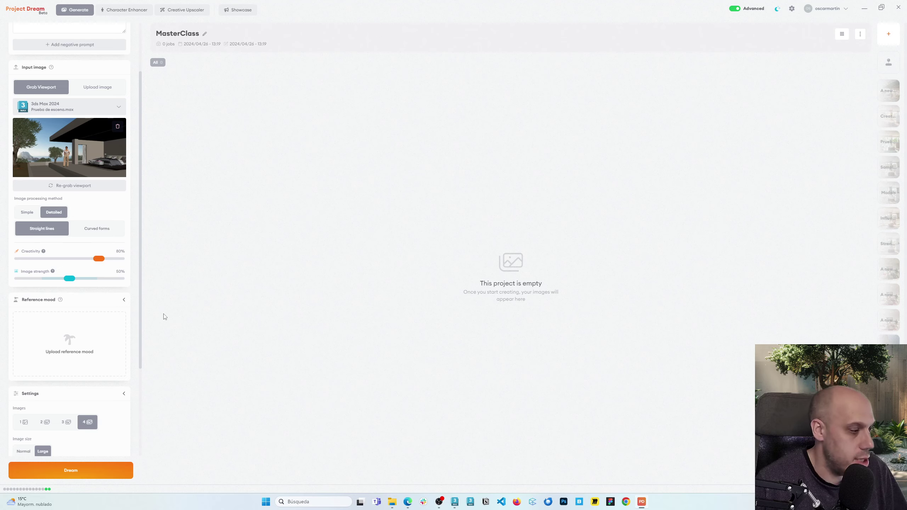
Step: Compare the Normal and Large image sizes in the generation settings, and return to Large
{"action": "scroll", "coordinate": [1, 281], "scroll_direction": "down", "scroll_amount": 3}
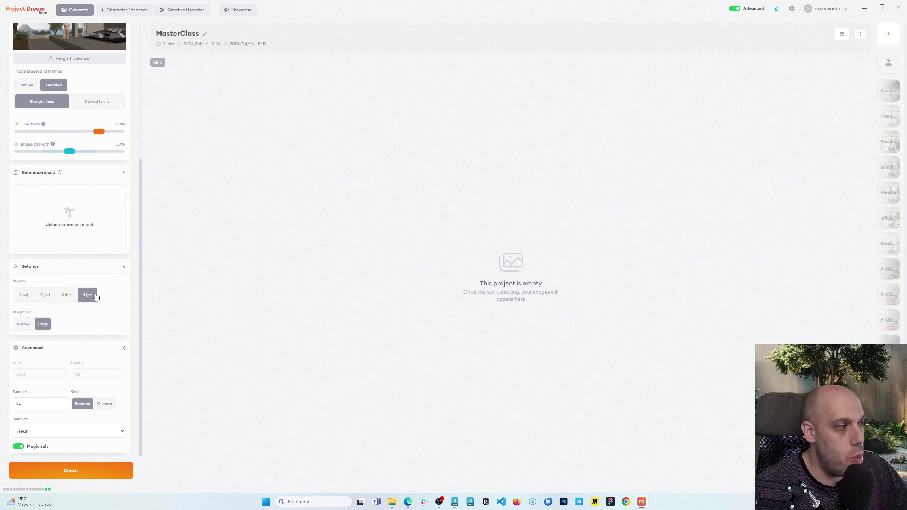
{"action": "left_click", "coordinate": [25, 324]}
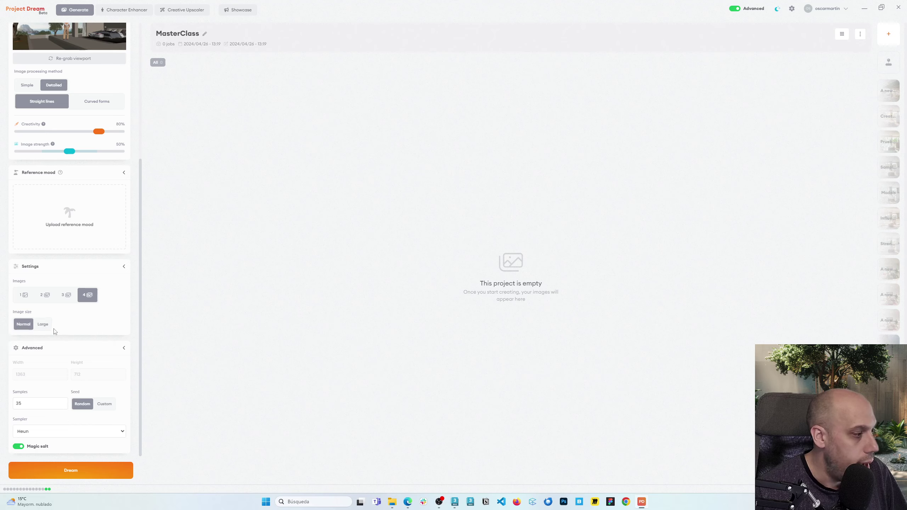
{"action": "left_click", "coordinate": [43, 325]}
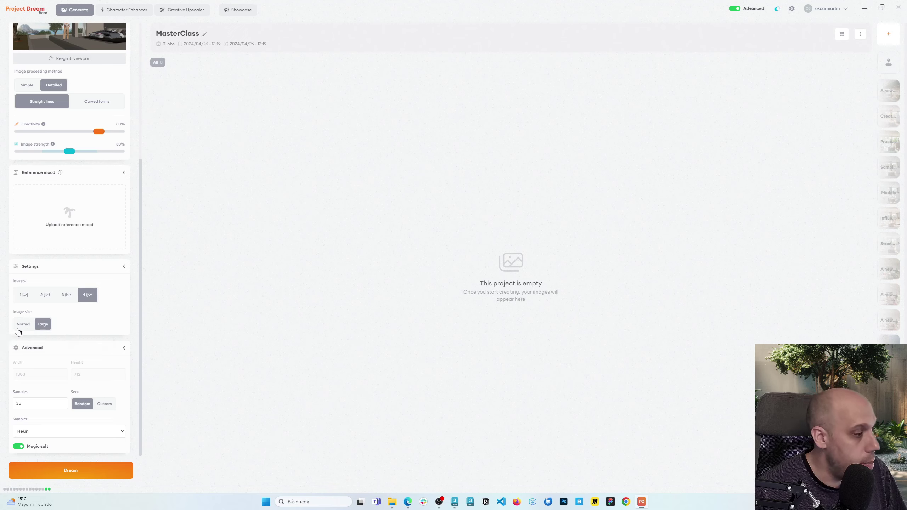
{"action": "left_click", "coordinate": [18, 328]}
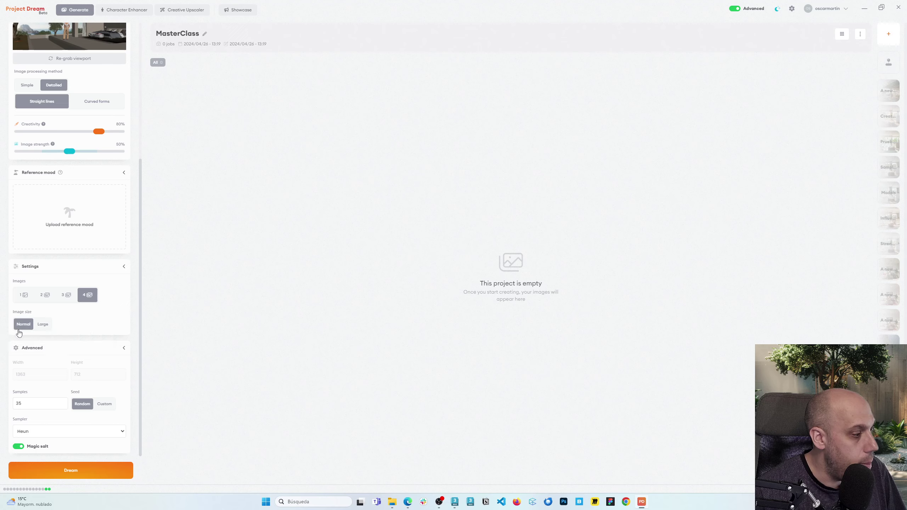
{"action": "left_click", "coordinate": [43, 325]}
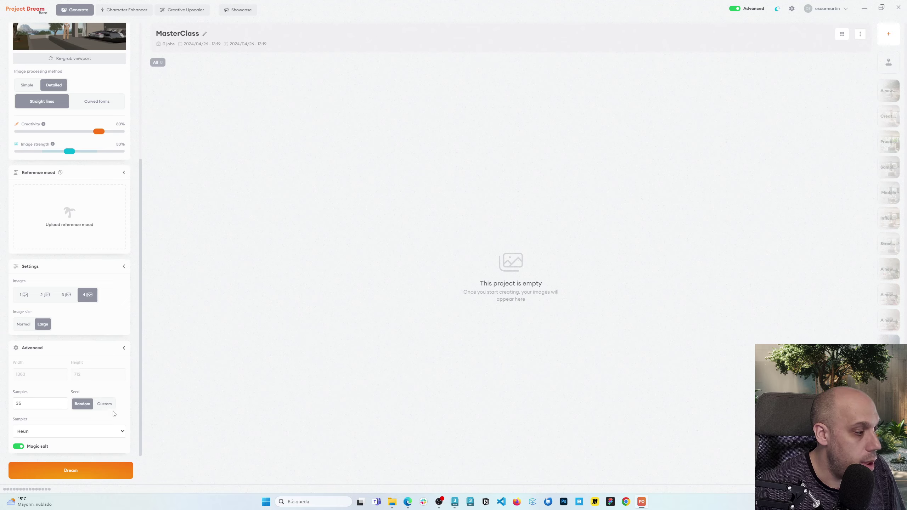
Step: Switch the seed from random to custom in the advanced settings, leaving the samples at 35
{"action": "left_click_drag", "start_coordinate": [36, 403], "coordinate": [0, 408]}
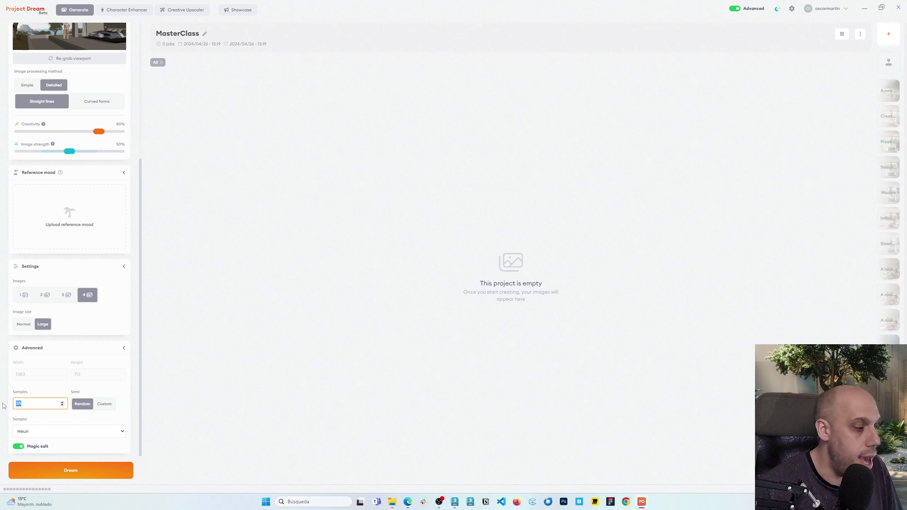
{"action": "left_click", "coordinate": [97, 404]}
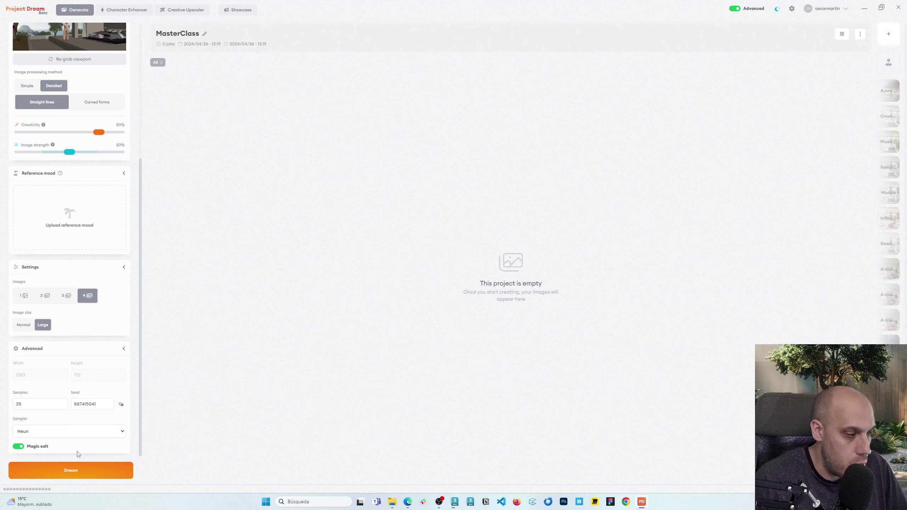
Step: Review the sampler choices by trying Default before returning to Heun, and check the Magic salt option while keeping it enabled
{"action": "left_click", "coordinate": [63, 432]}
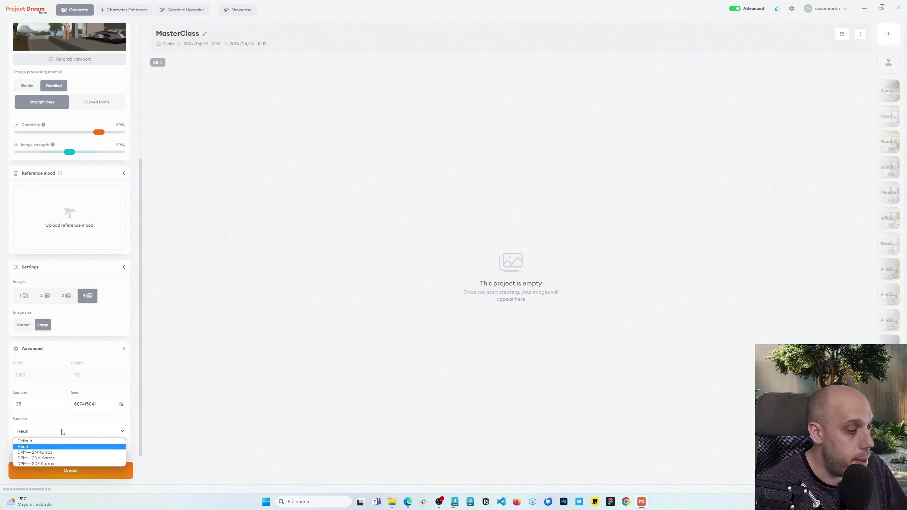
{"action": "left_click", "coordinate": [59, 441]}
{"action": "left_click", "coordinate": [63, 433]}
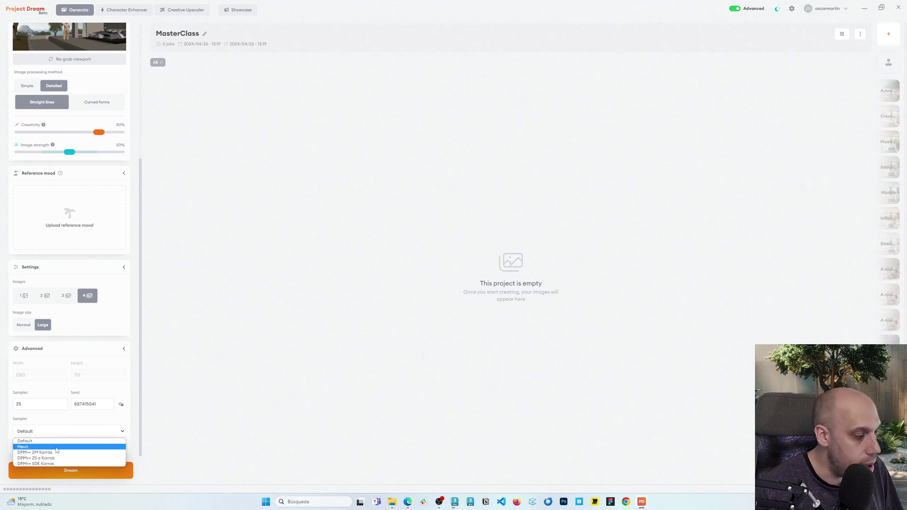
{"action": "left_click", "coordinate": [56, 447]}
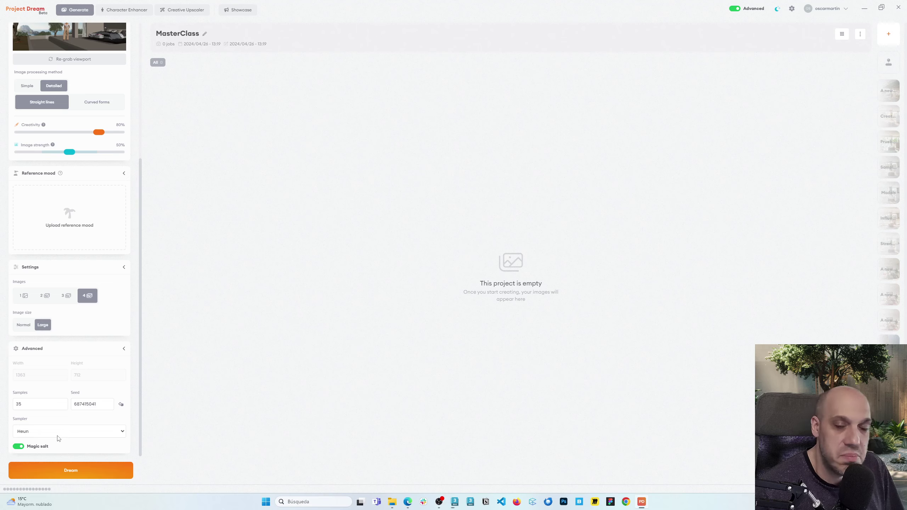
{"action": "left_click", "coordinate": [22, 450]}
{"action": "left_click", "coordinate": [22, 450]}
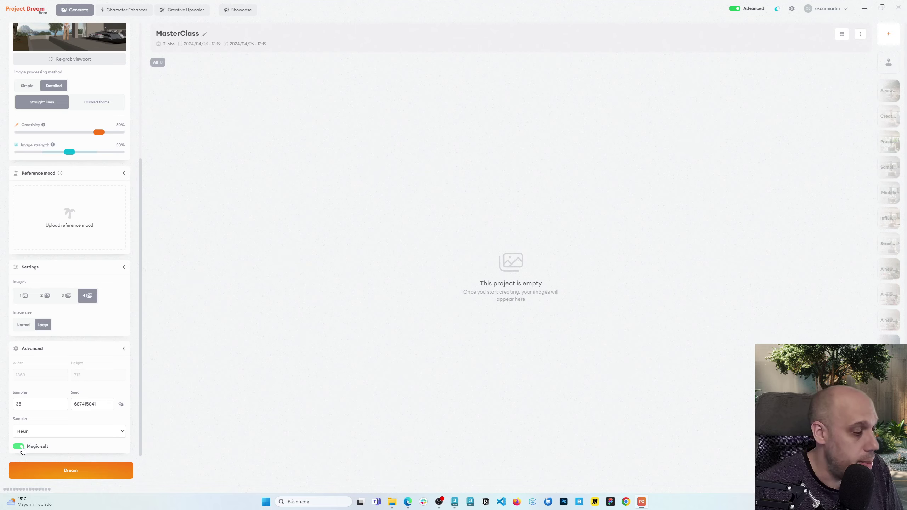
Step: Change the input image to the viewport of the other open 3ds Max scene, the Salon living room
{"action": "scroll", "coordinate": [57, 261], "scroll_direction": "up", "scroll_amount": 4}
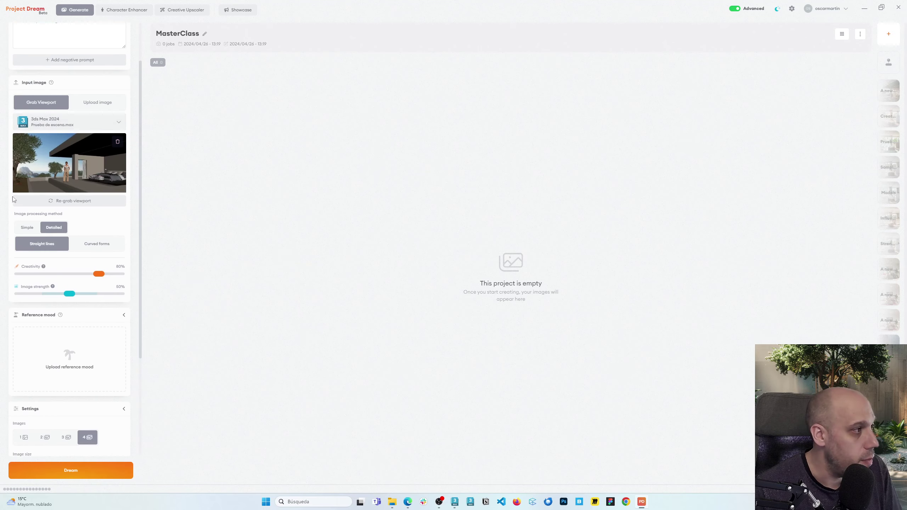
{"action": "left_click", "coordinate": [78, 125]}
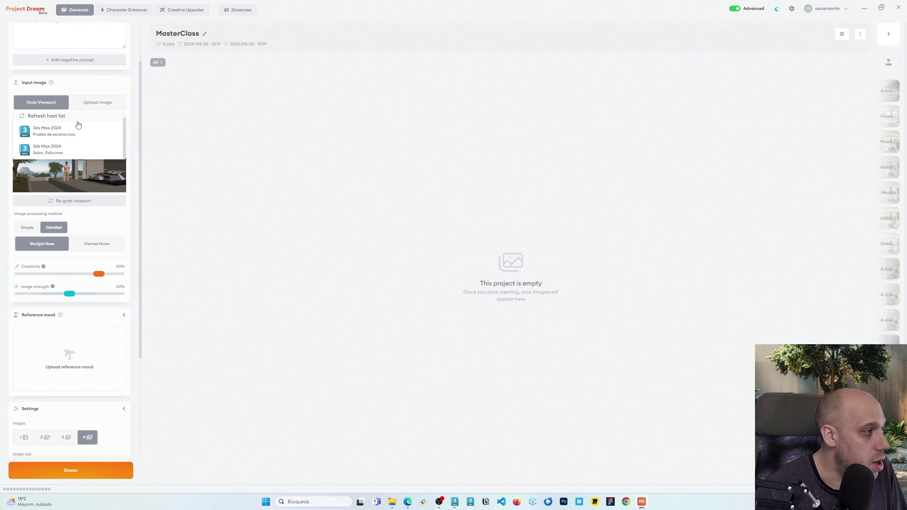
{"action": "left_click", "coordinate": [55, 150]}
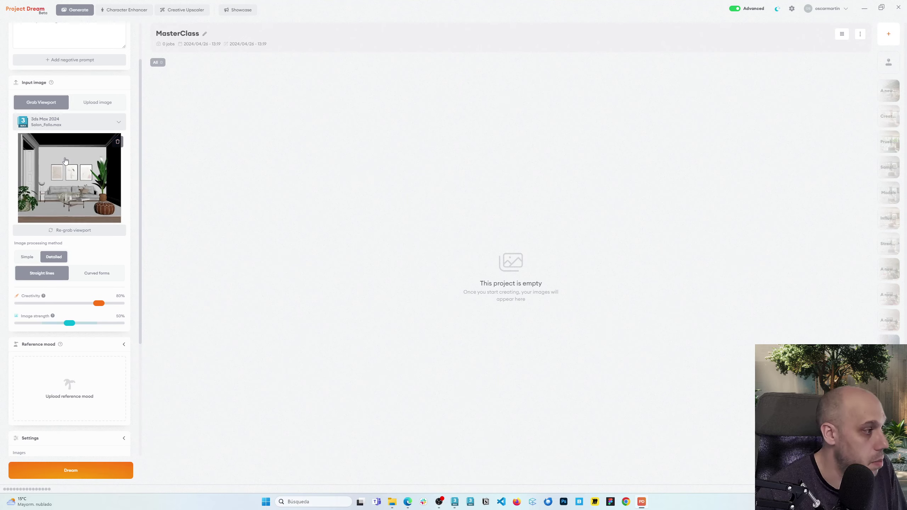
Step: Auto-generate the prompt from the grabbed living room viewport and start generating four images
{"action": "scroll", "coordinate": [44, 230], "scroll_direction": "up", "scroll_amount": 2}
{"action": "left_click", "coordinate": [102, 59]}
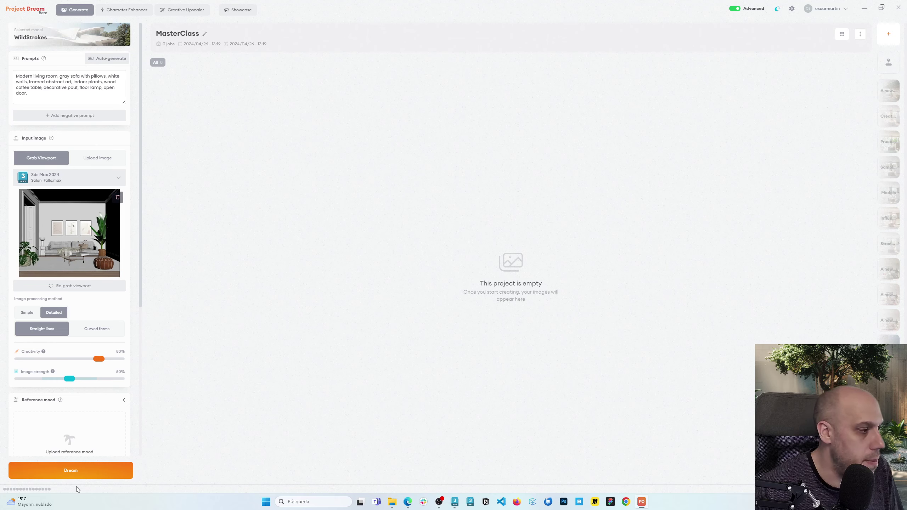
{"action": "left_click", "coordinate": [80, 472]}
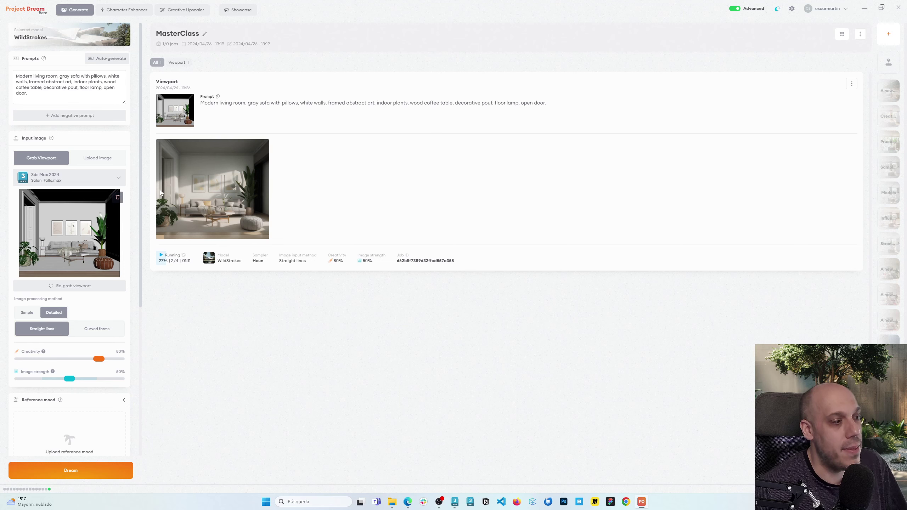
Step: Read through the auto-generated prompt's phrases and compare them with the enlarged living room viewport image
{"action": "left_click_drag", "start_coordinate": [23, 77], "coordinate": [60, 79]}
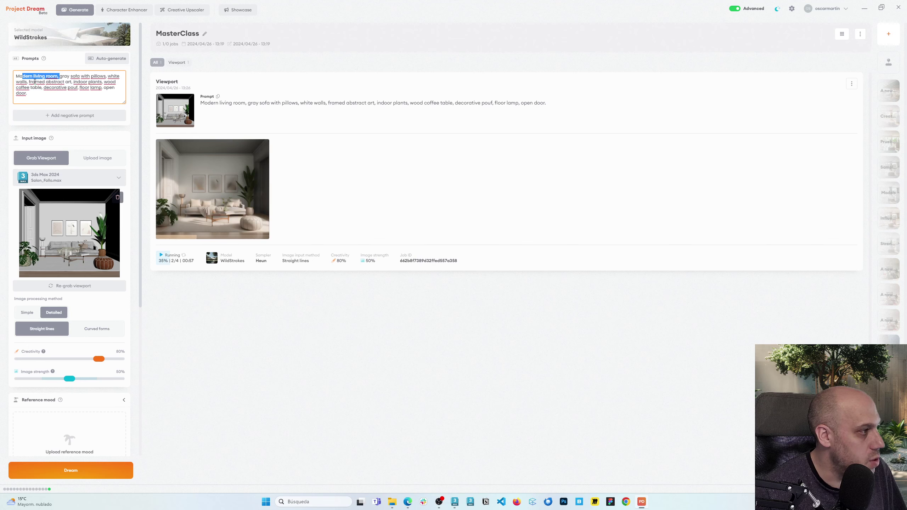
{"action": "left_click_drag", "start_coordinate": [31, 82], "coordinate": [74, 90]}
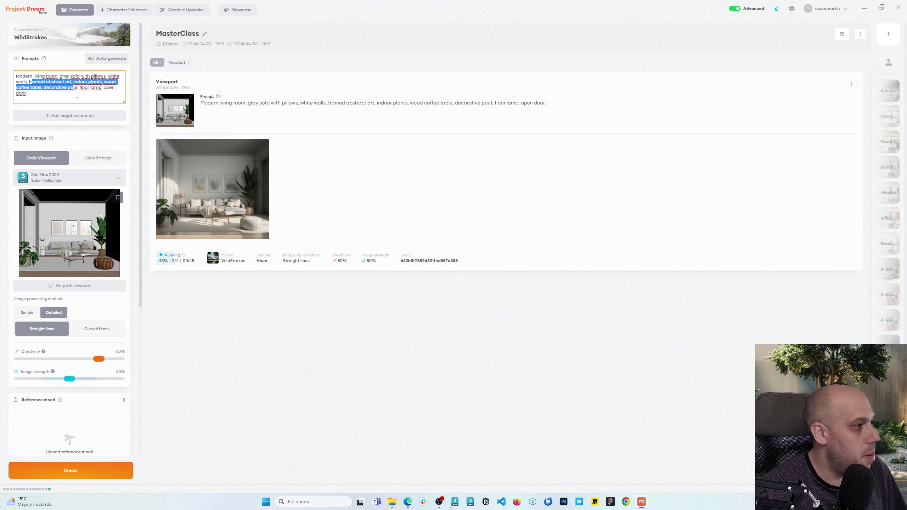
{"action": "left_click", "coordinate": [77, 94]}
{"action": "left_click_drag", "start_coordinate": [16, 77], "coordinate": [57, 75]}
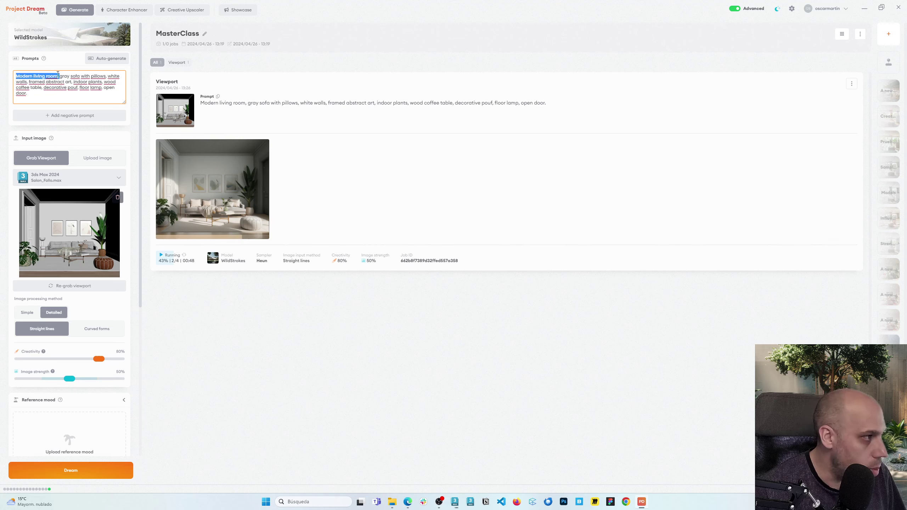
{"action": "left_click", "coordinate": [33, 90]}
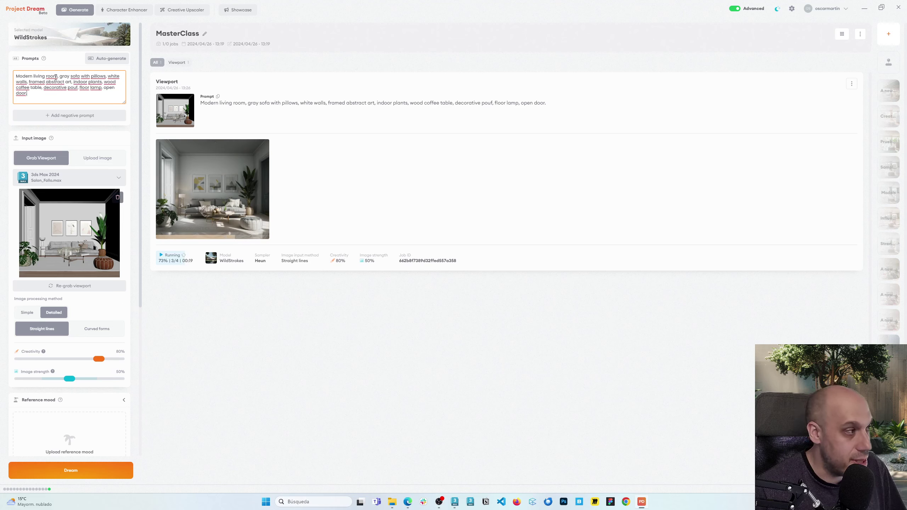
{"action": "left_click_drag", "start_coordinate": [53, 77], "coordinate": [2, 75]}
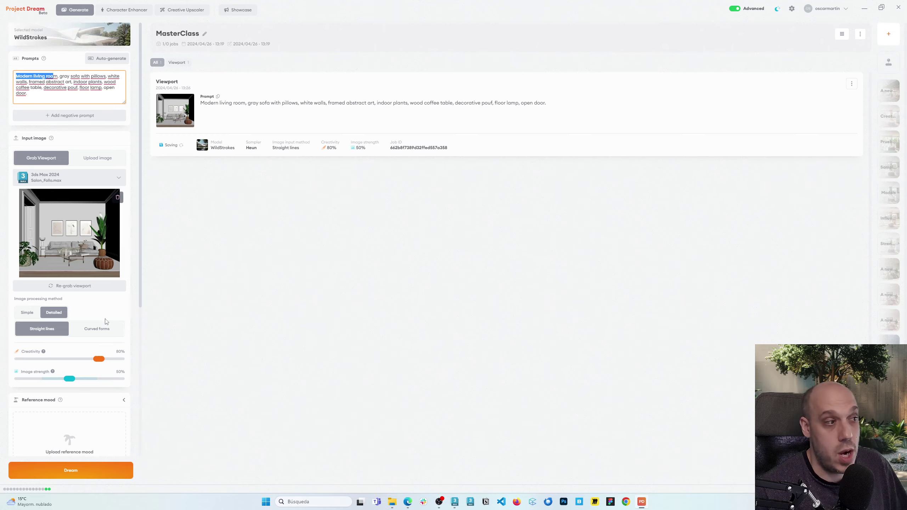
{"action": "left_click", "coordinate": [105, 265]}
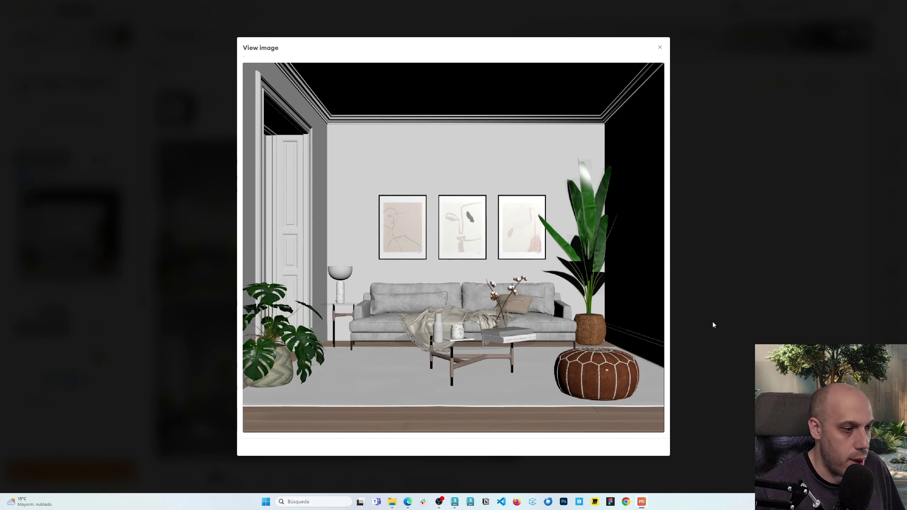
{"action": "left_click", "coordinate": [712, 325]}
Step: Examine each of the four generated living room images enlarged, viewing the third one again at the end
{"action": "mouse_move", "coordinate": [246, 200]}
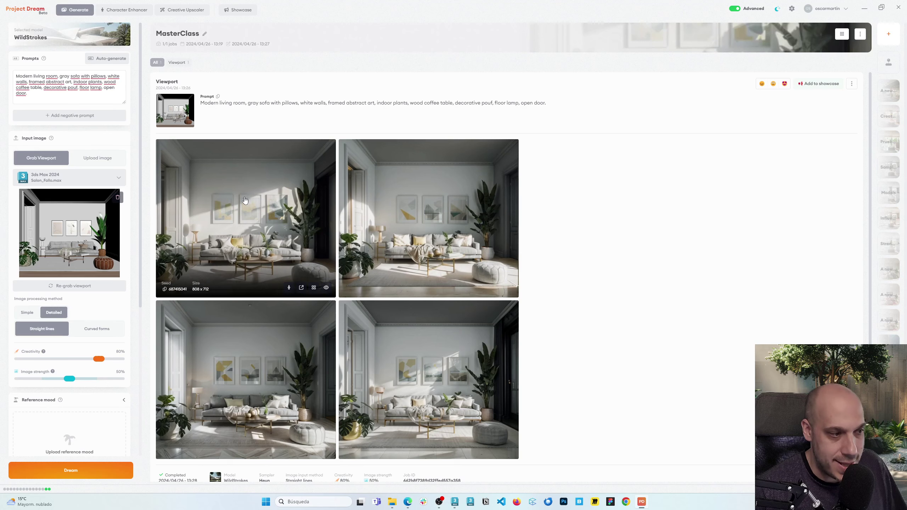
{"action": "left_click", "coordinate": [242, 195]}
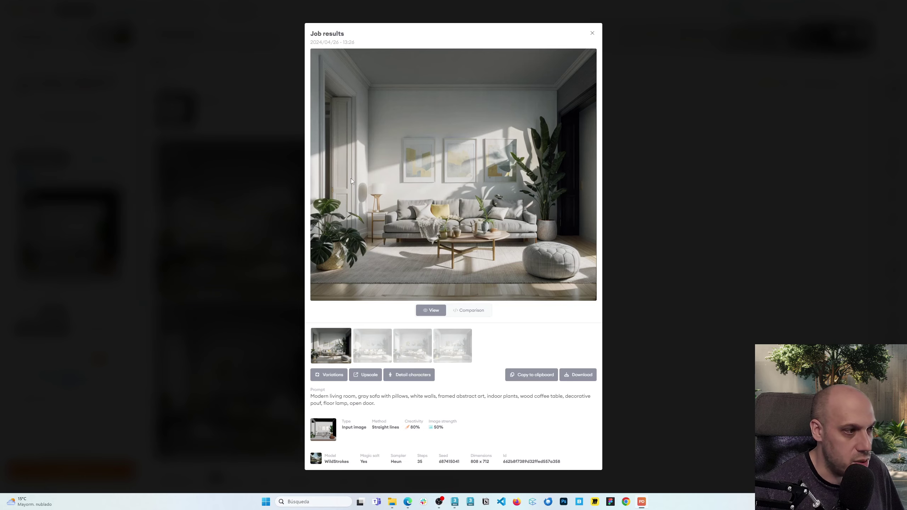
{"action": "left_click", "coordinate": [680, 219]}
{"action": "left_click", "coordinate": [347, 239]}
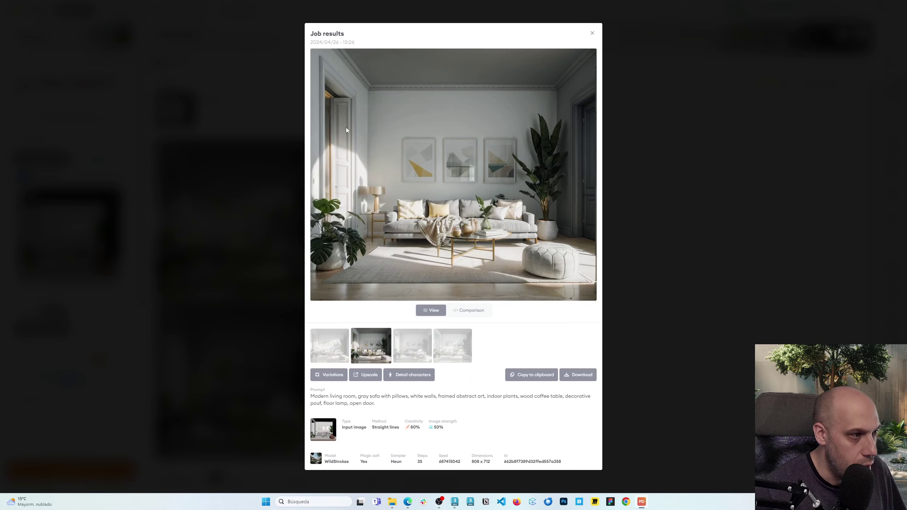
{"action": "left_click", "coordinate": [665, 219]}
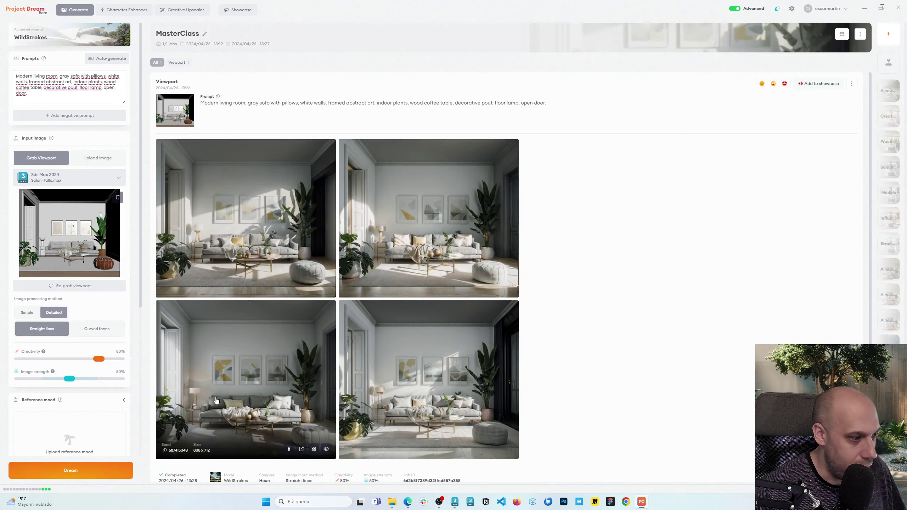
{"action": "left_click", "coordinate": [218, 381]}
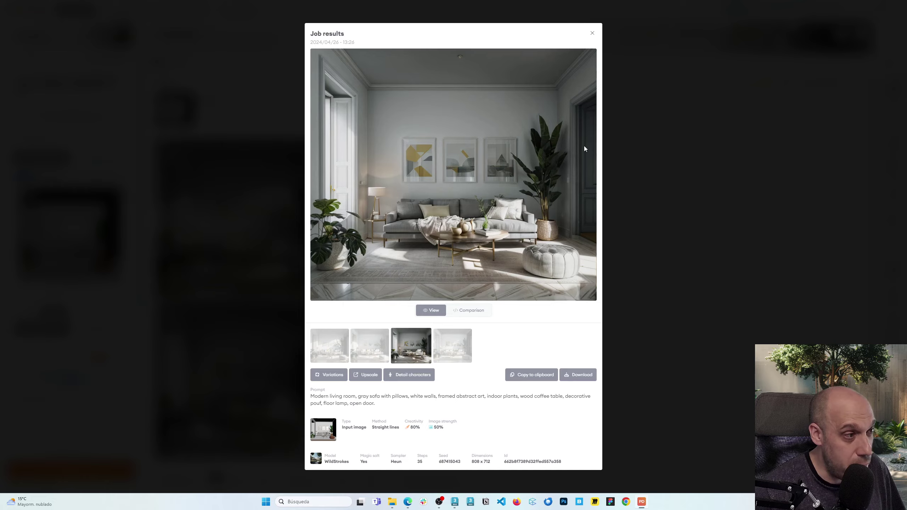
{"action": "left_click", "coordinate": [610, 150]}
{"action": "scroll", "coordinate": [461, 327], "scroll_direction": "down", "scroll_amount": 1}
{"action": "left_click", "coordinate": [461, 327]}
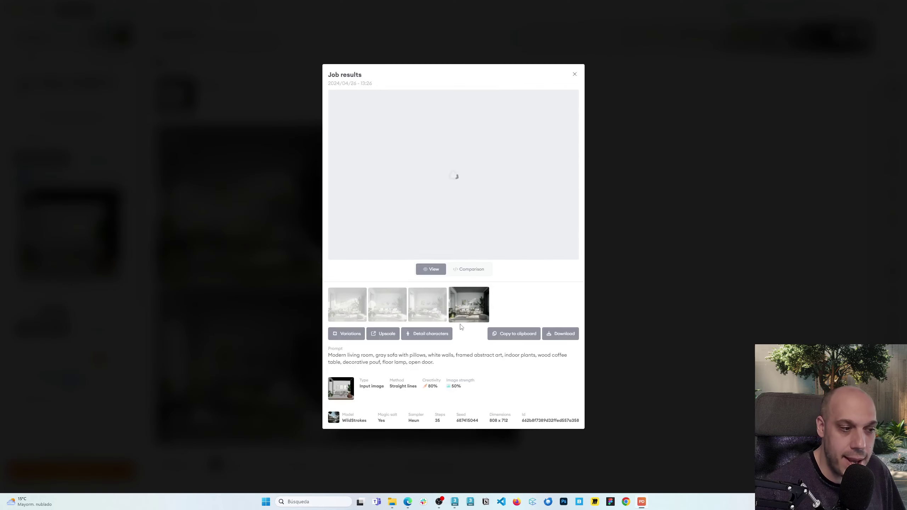
{"action": "left_click", "coordinate": [695, 292]}
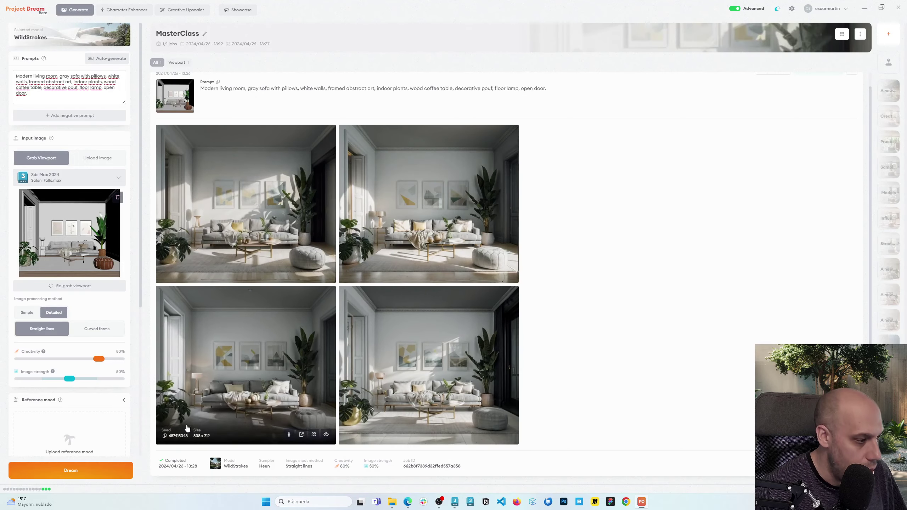
{"action": "left_click", "coordinate": [187, 427]}
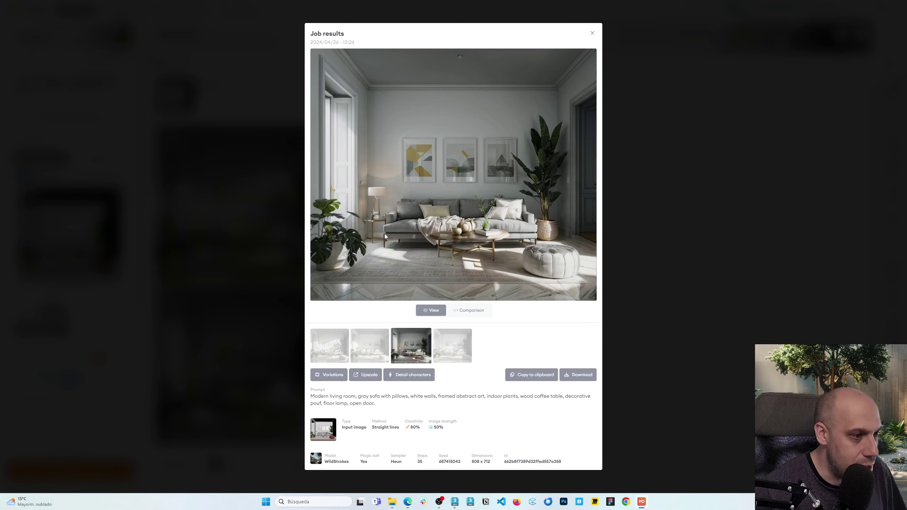
{"action": "left_click", "coordinate": [683, 253]}
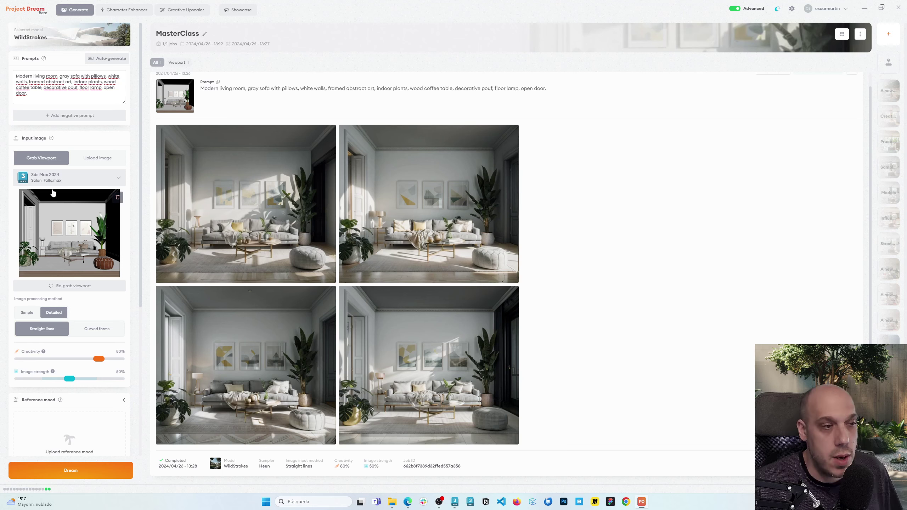
Step: Add "warm light," to the prompt directly after "Modern living room,"
{"action": "left_click", "coordinate": [57, 79]}
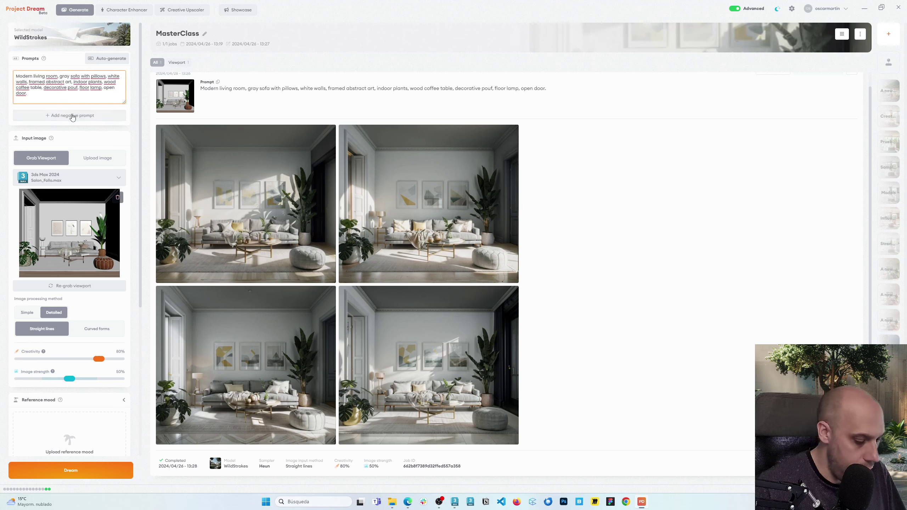
{"action": "type", "text": "warm "}
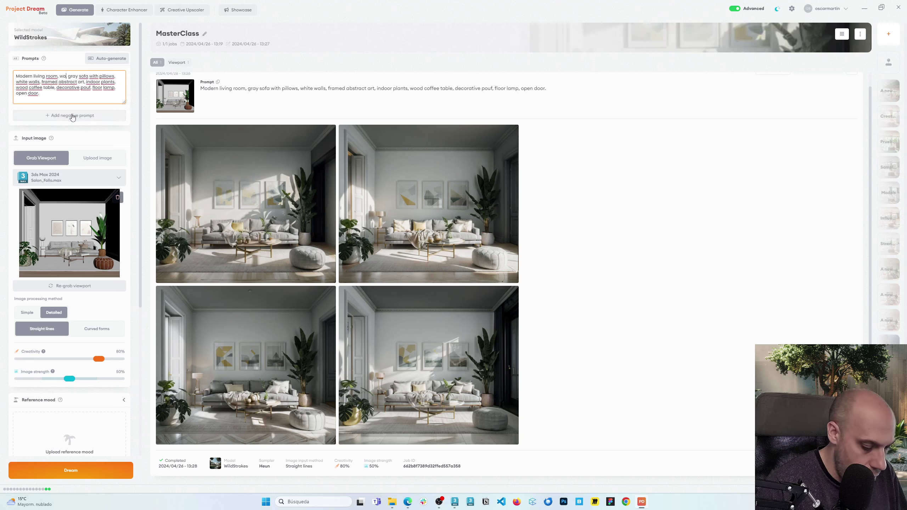
{"action": "type", "text": "lith,"}
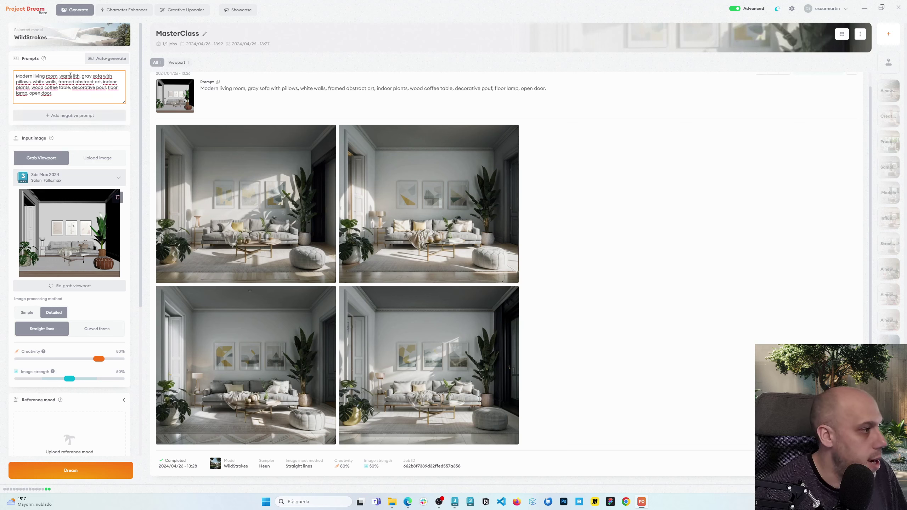
{"action": "left_click_drag", "start_coordinate": [72, 78], "coordinate": [60, 78]}
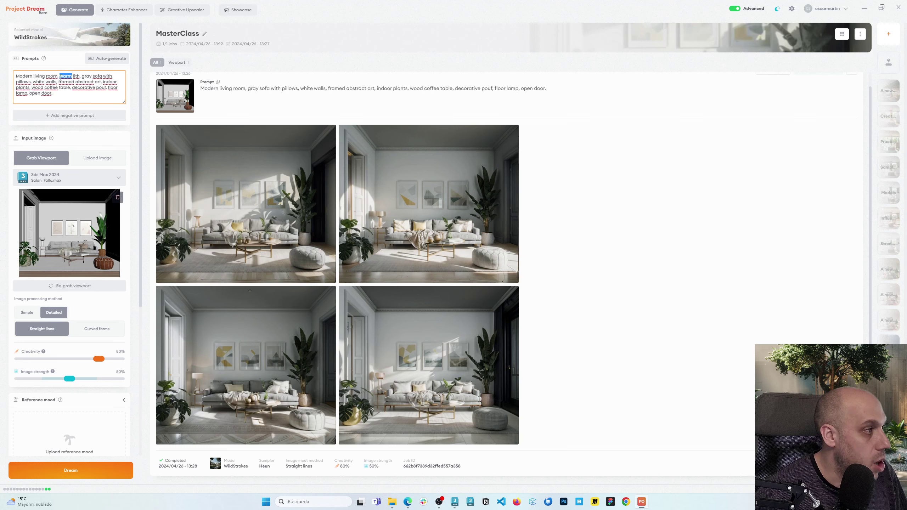
{"action": "left_click", "coordinate": [80, 76]}
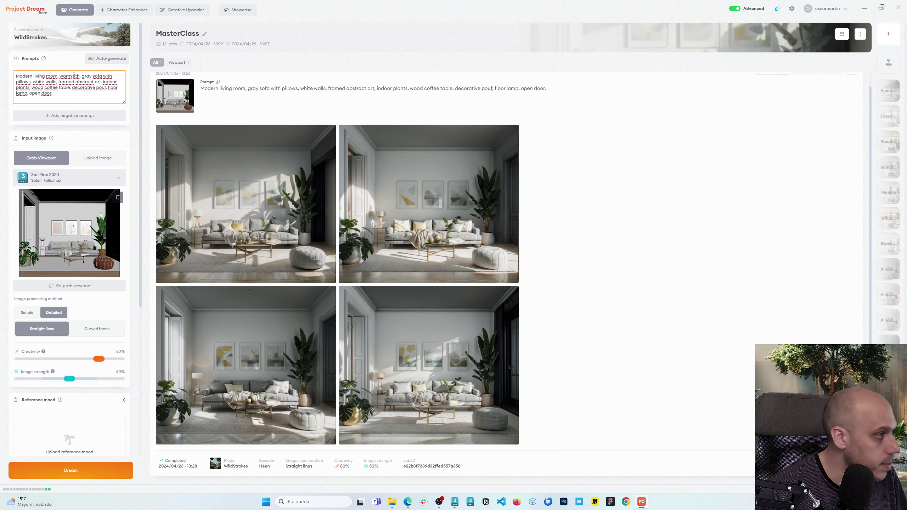
{"action": "type", "text": "g"}
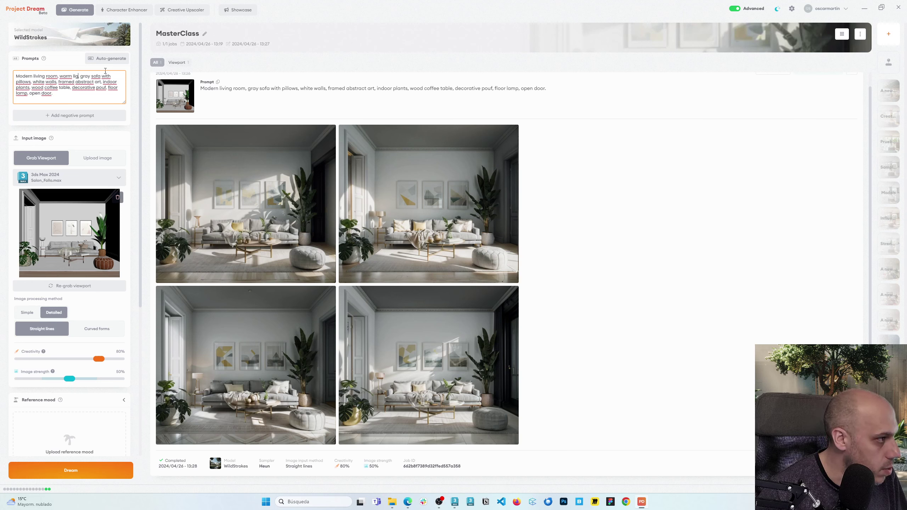
{"action": "key", "text": "BackSpace"}
{"action": "type", "text": "h"}
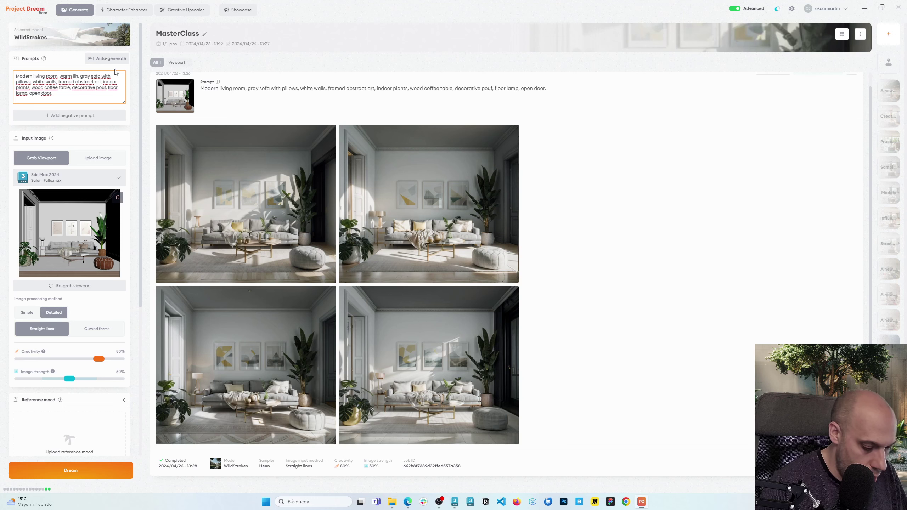
{"action": "type", "text": "gt"}
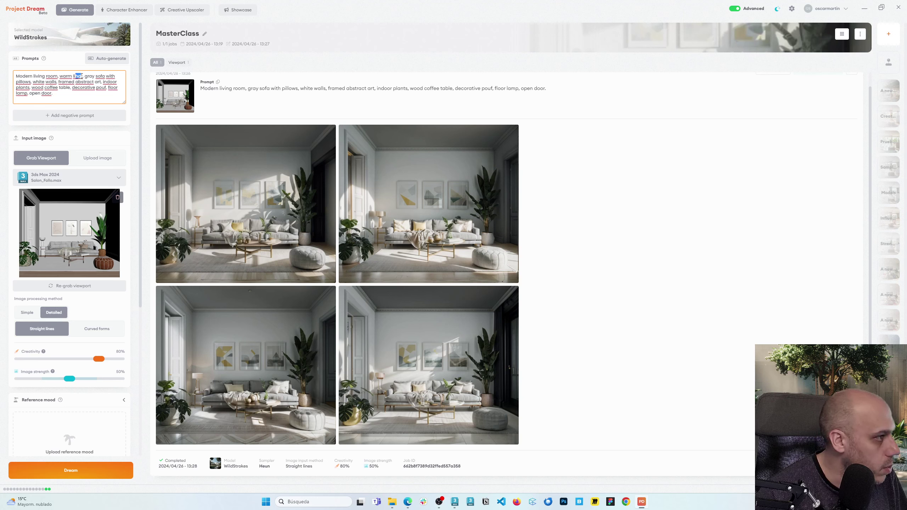
{"action": "type", "text": "g"}
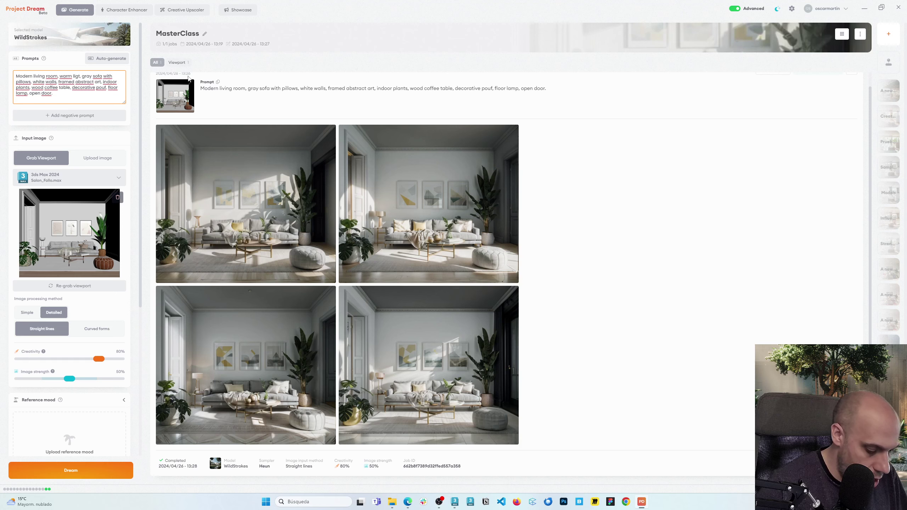
{"action": "type", "text": "h"}
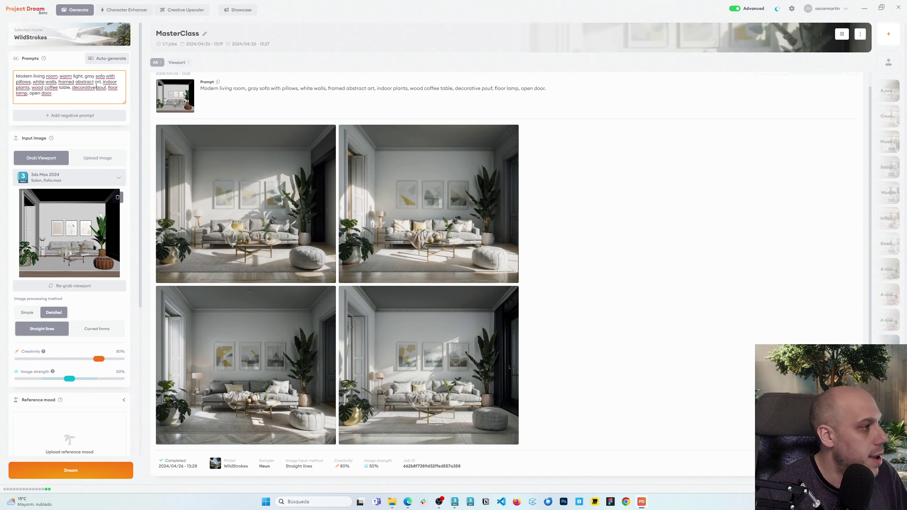
Step: Start generating four large images of the living room from the prompt containing "warm light"
{"action": "left_click_drag", "start_coordinate": [59, 76], "coordinate": [81, 76]}
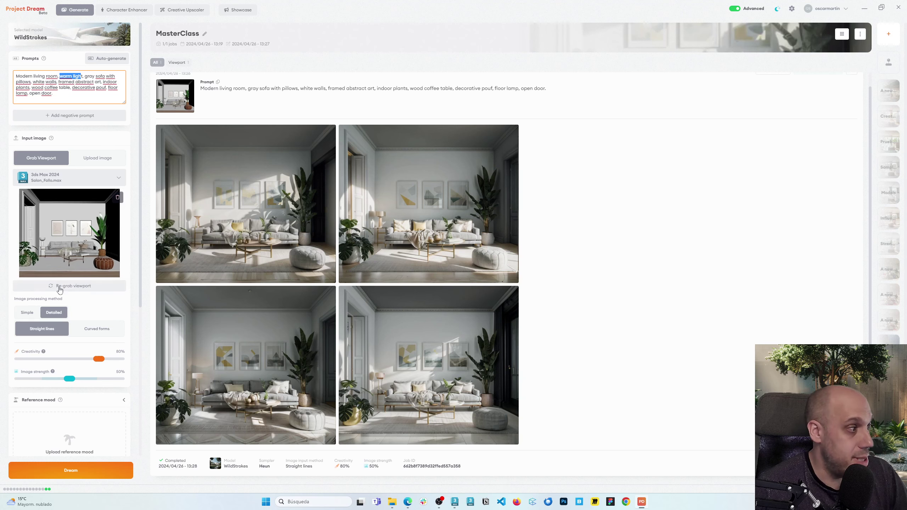
{"action": "scroll", "coordinate": [100, 330], "scroll_direction": "down", "scroll_amount": 6}
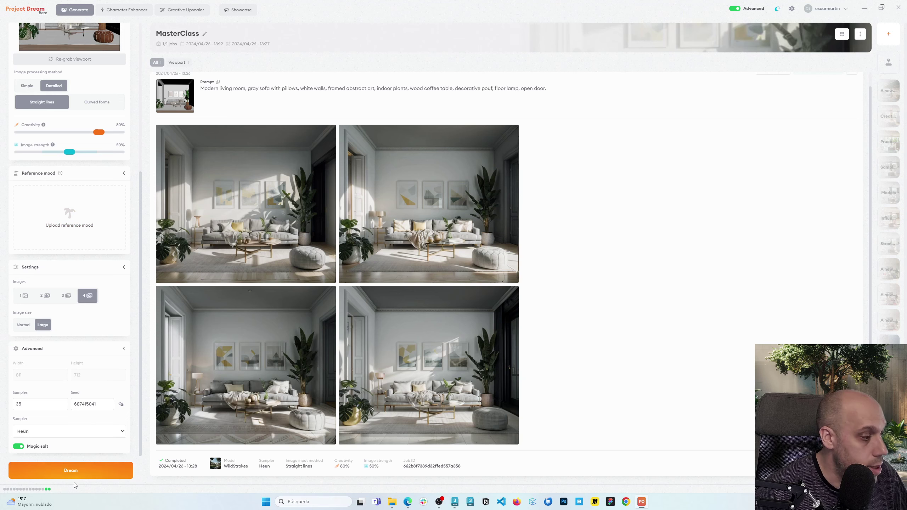
{"action": "left_click", "coordinate": [81, 472]}
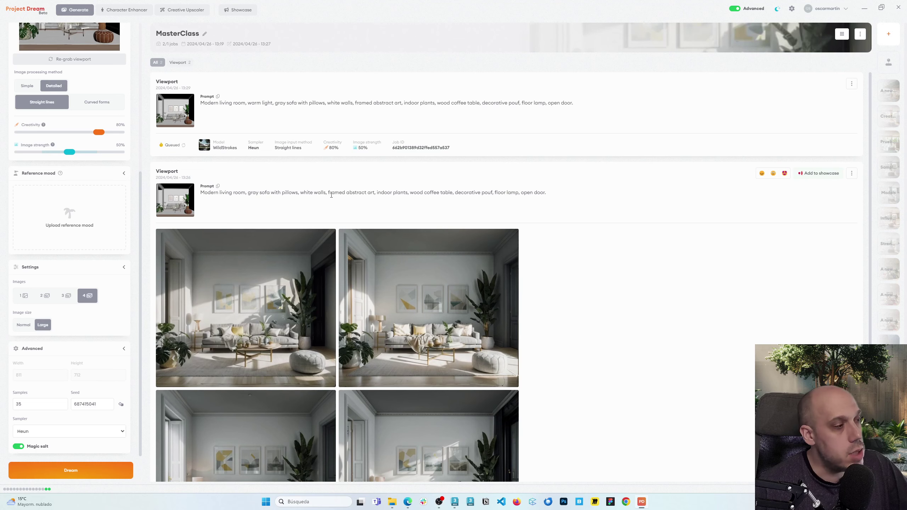
Step: Raise the image strength to 80% and start another generation with the same warm light prompt
{"action": "mouse_move", "coordinate": [421, 378]}
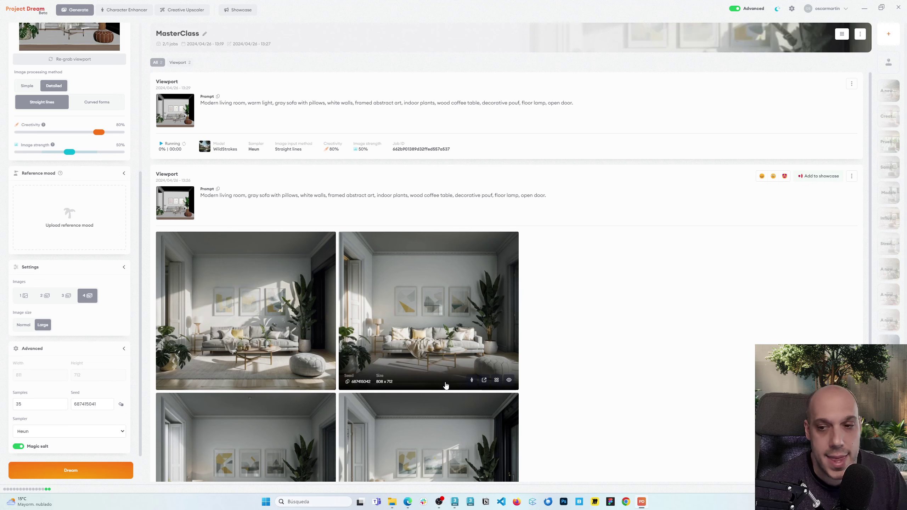
{"action": "scroll", "coordinate": [94, 371], "scroll_direction": "up", "scroll_amount": 3}
{"action": "scroll", "coordinate": [94, 371], "scroll_direction": "up", "scroll_amount": 3}
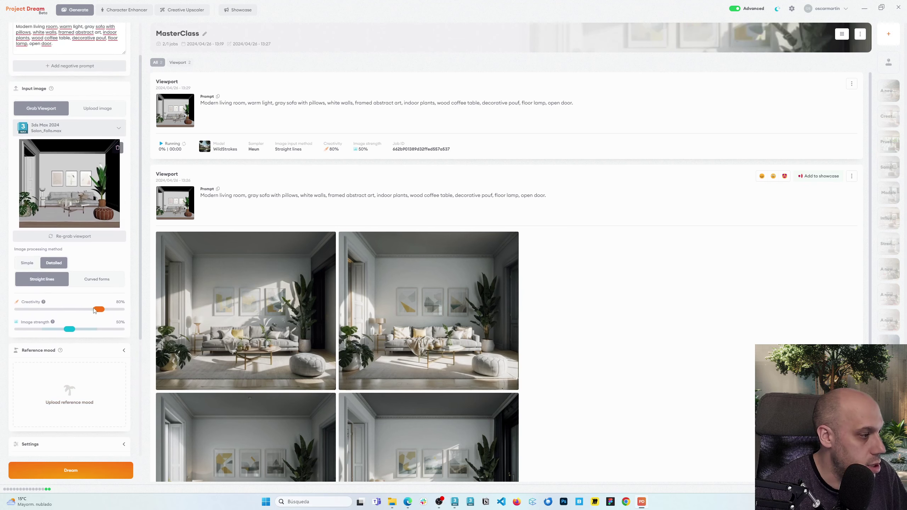
{"action": "left_click_drag", "start_coordinate": [70, 329], "coordinate": [99, 329]}
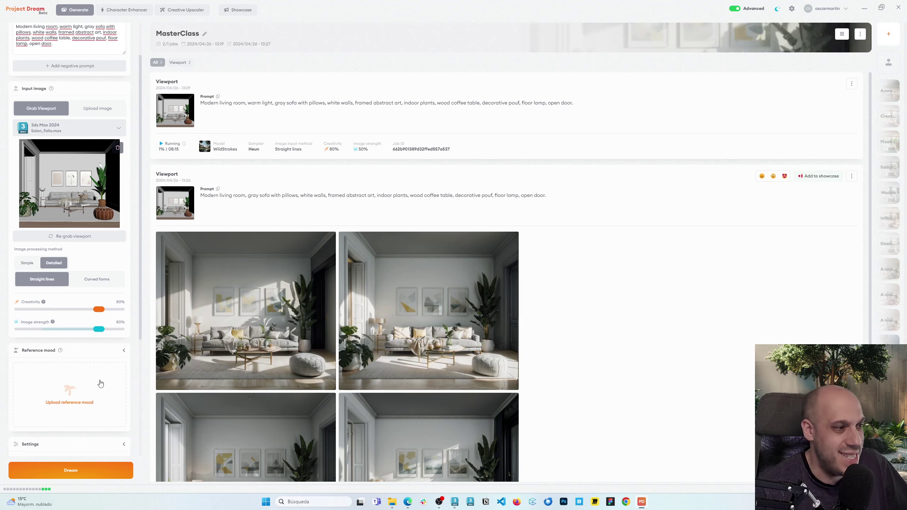
{"action": "left_click", "coordinate": [79, 471]}
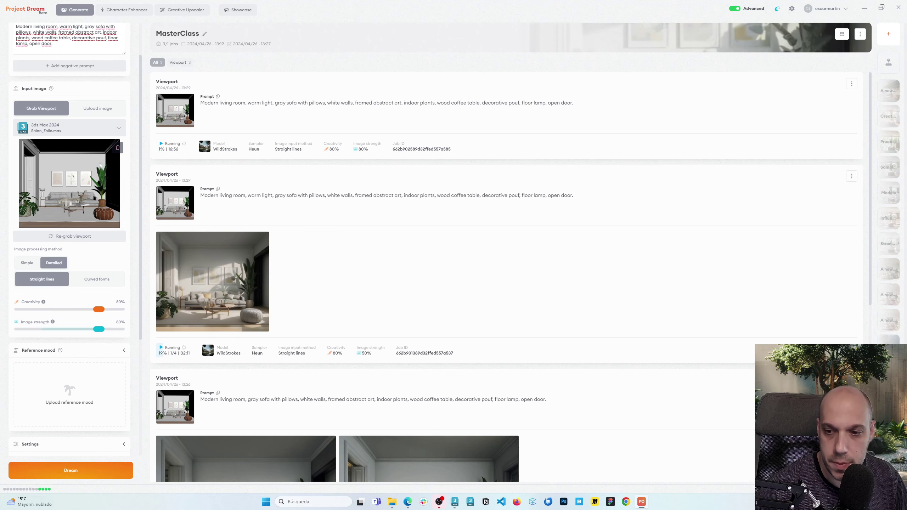
Step: Compare the warm light images with the batch generated without that phrase, viewing the third warm light image enlarged
{"action": "scroll", "coordinate": [380, 229], "scroll_direction": "down", "scroll_amount": 3}
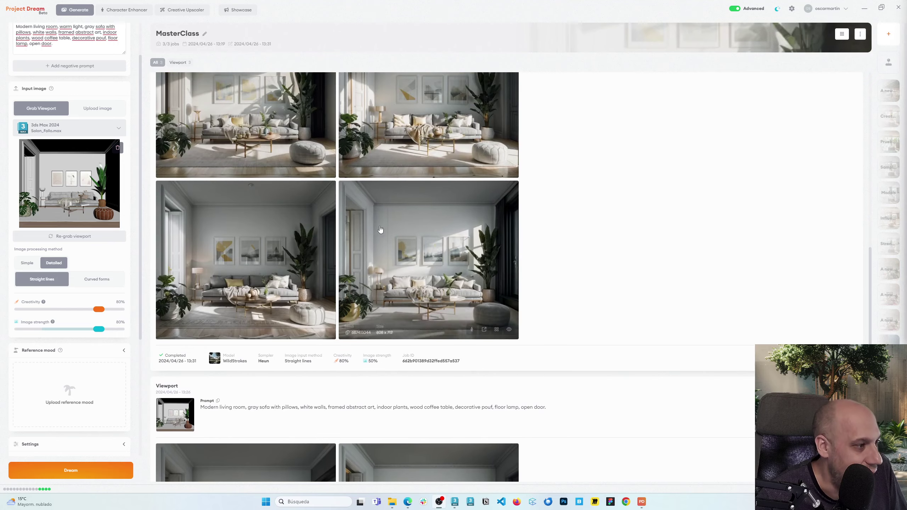
{"action": "scroll", "coordinate": [228, 375], "scroll_direction": "down", "scroll_amount": 8}
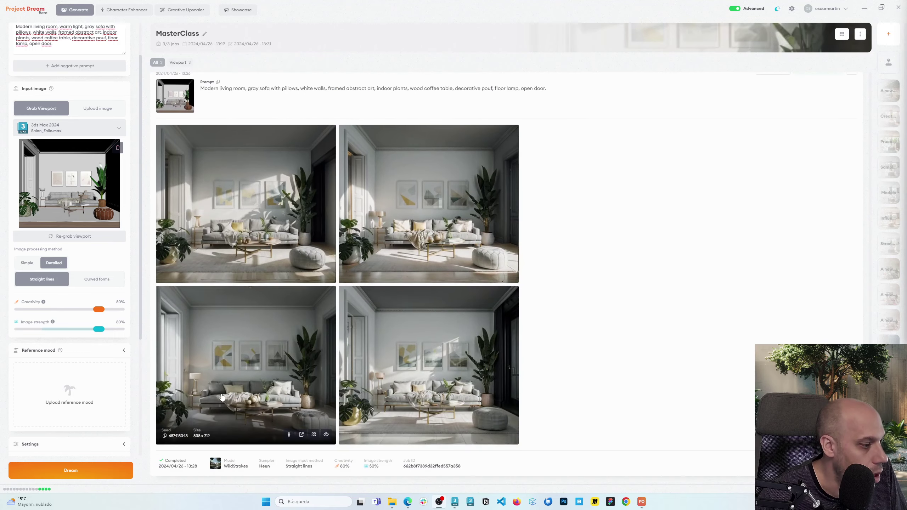
{"action": "scroll", "coordinate": [221, 393], "scroll_direction": "up", "scroll_amount": 4}
{"action": "scroll", "coordinate": [411, 361], "scroll_direction": "down", "scroll_amount": 2}
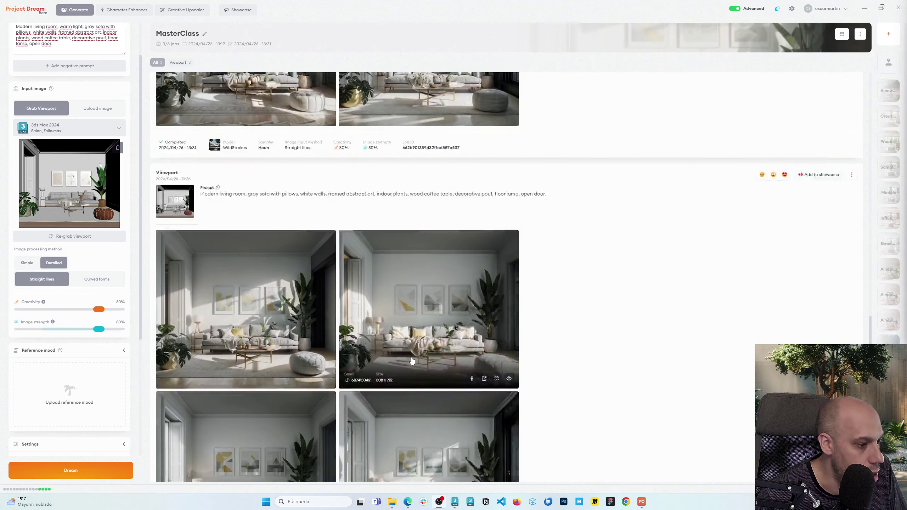
{"action": "scroll", "coordinate": [411, 361], "scroll_direction": "down", "scroll_amount": 2}
{"action": "scroll", "coordinate": [463, 196], "scroll_direction": "up", "scroll_amount": 5}
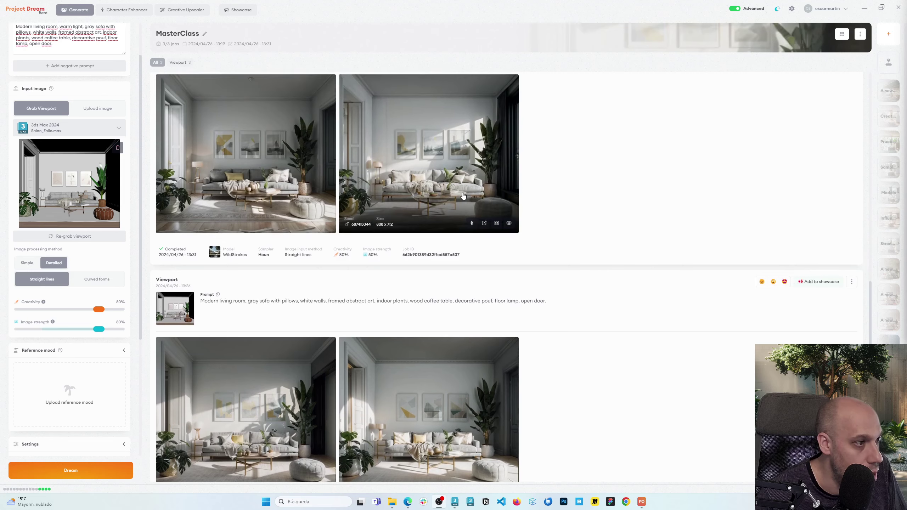
{"action": "scroll", "coordinate": [462, 196], "scroll_direction": "up", "scroll_amount": 1}
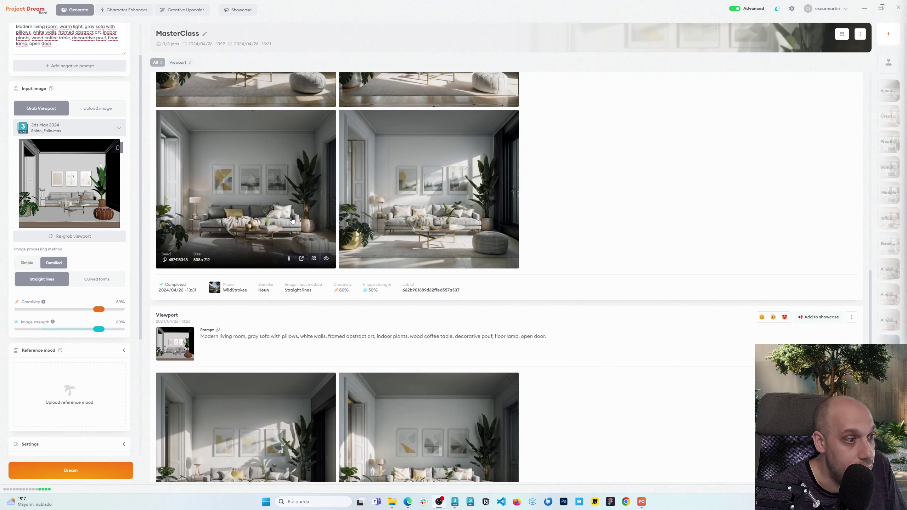
{"action": "scroll", "coordinate": [263, 233], "scroll_direction": "up", "scroll_amount": 3}
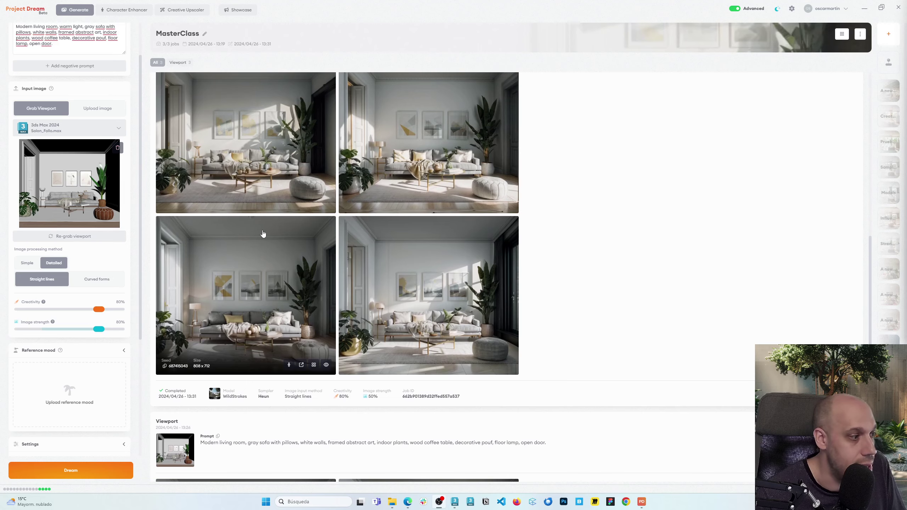
{"action": "scroll", "coordinate": [264, 250], "scroll_direction": "up", "scroll_amount": 5}
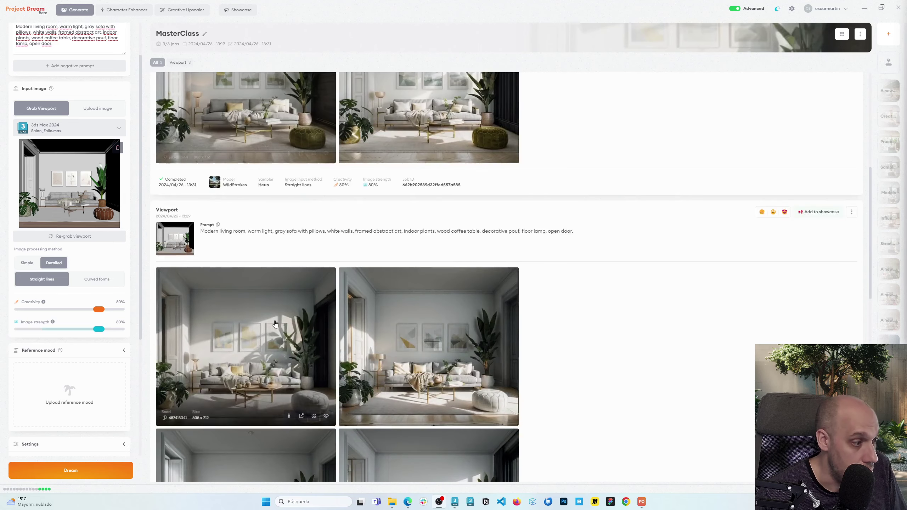
{"action": "scroll", "coordinate": [275, 323], "scroll_direction": "down", "scroll_amount": 3}
{"action": "left_click", "coordinate": [206, 362]}
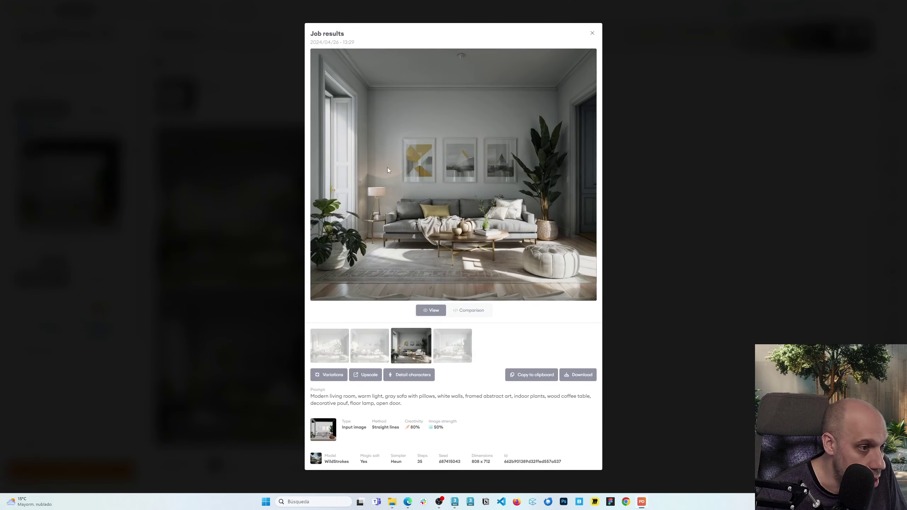
{"action": "left_click", "coordinate": [615, 233]}
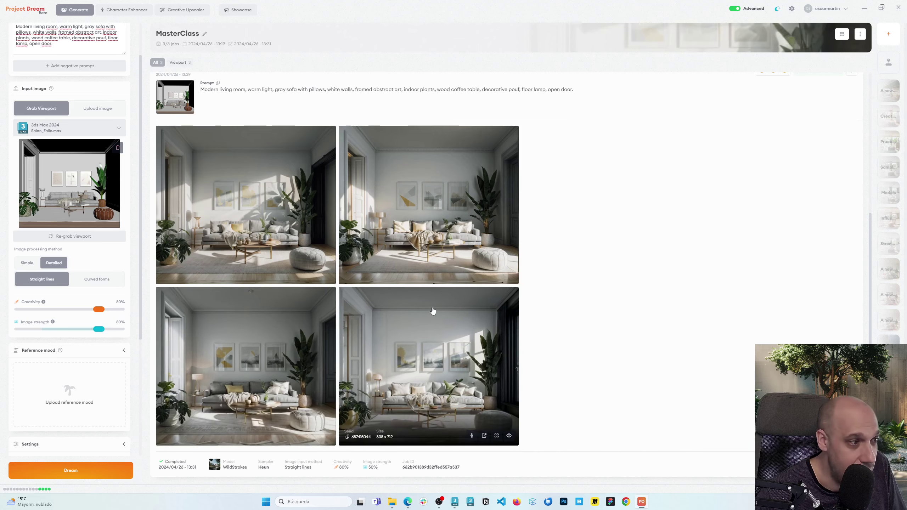
Step: Compare the warm light images generated at 50% image strength with those generated at 80%
{"action": "scroll", "coordinate": [432, 310], "scroll_direction": "down", "scroll_amount": 5}
{"action": "scroll", "coordinate": [418, 314], "scroll_direction": "up", "scroll_amount": 5}
{"action": "scroll", "coordinate": [422, 357], "scroll_direction": "down", "scroll_amount": 5}
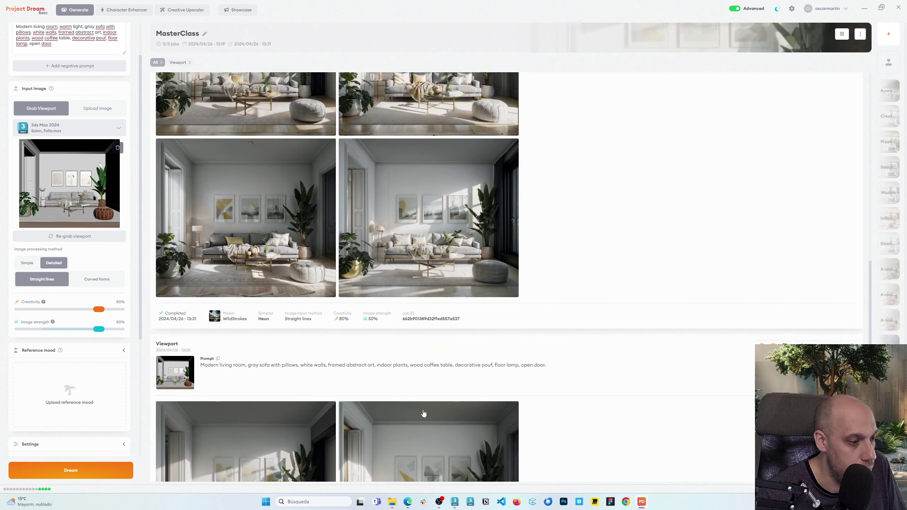
{"action": "scroll", "coordinate": [395, 383], "scroll_direction": "up", "scroll_amount": 5}
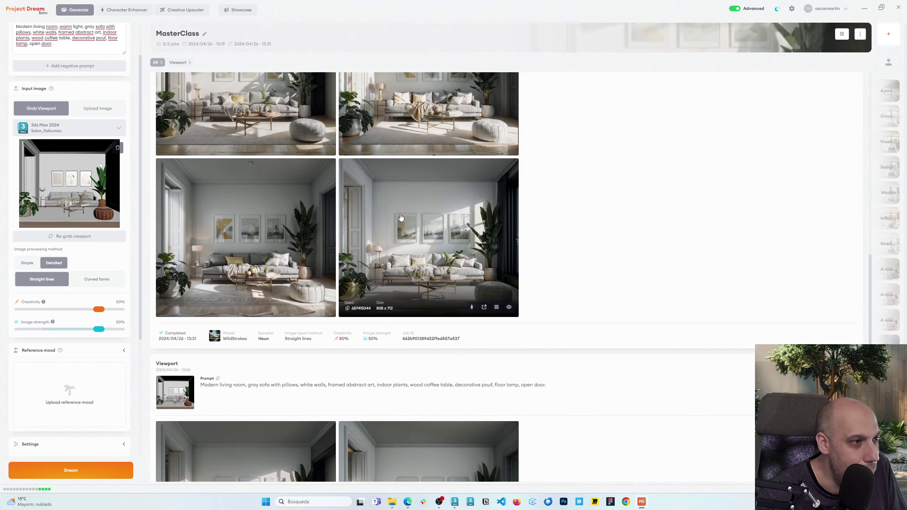
{"action": "scroll", "coordinate": [400, 216], "scroll_direction": "up", "scroll_amount": 6}
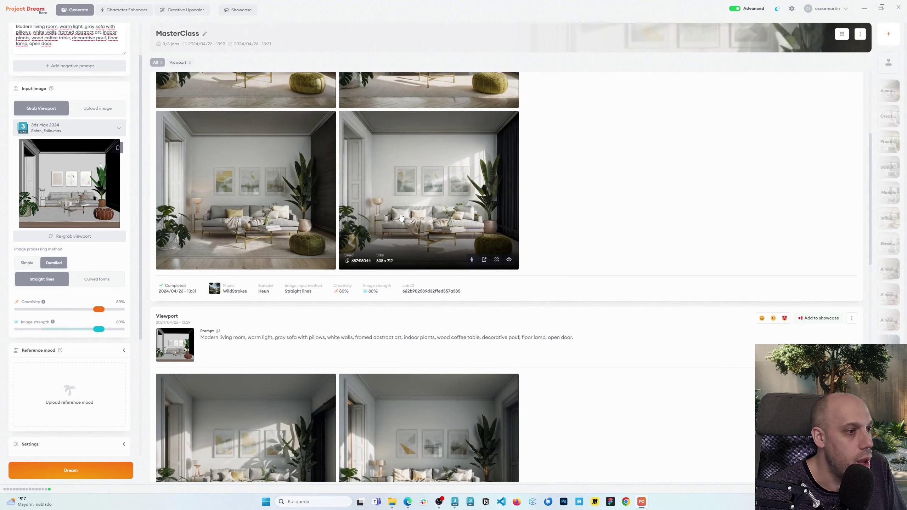
{"action": "scroll", "coordinate": [401, 216], "scroll_direction": "down", "scroll_amount": 5}
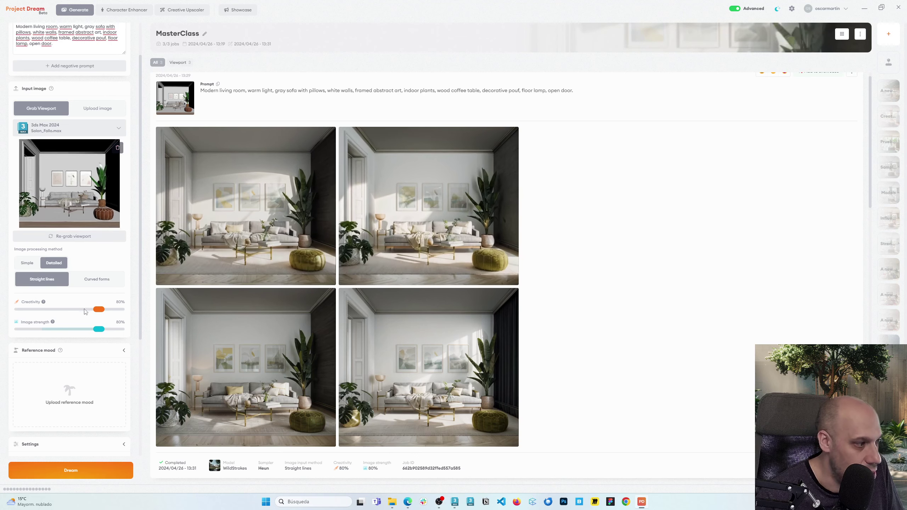
Step: Lower the creativity to 40% and start generating a new batch of living room images
{"action": "left_click_drag", "start_coordinate": [99, 309], "coordinate": [60, 309]}
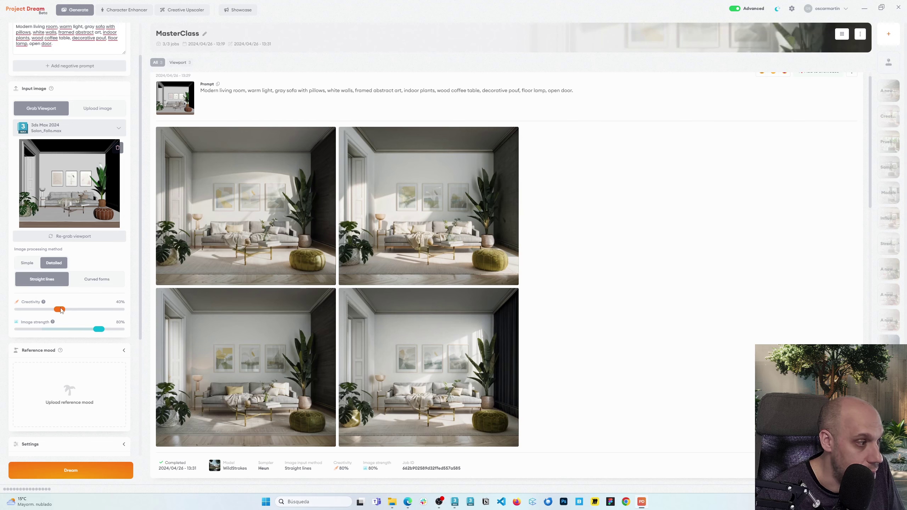
{"action": "left_click", "coordinate": [69, 473]}
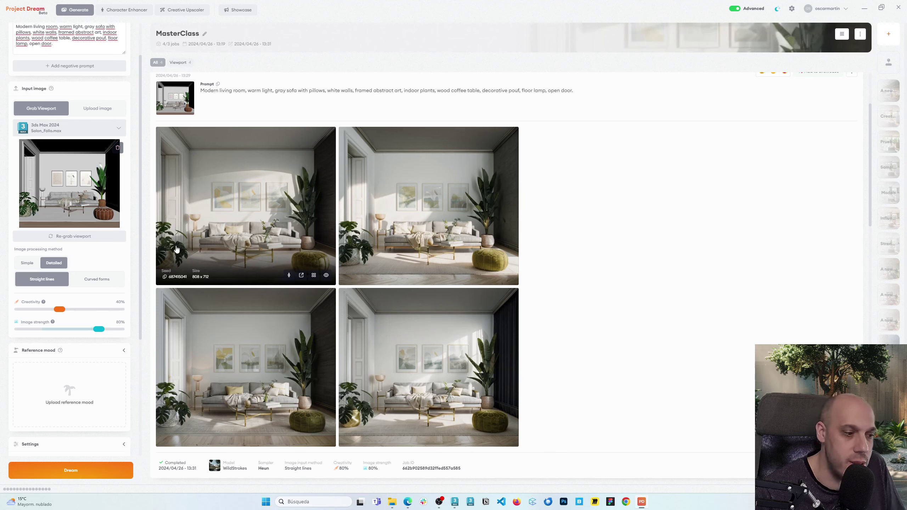
Step: Switch to the Salon_Fallo.max scene in 3ds Max and start V-Ray Viewport IPR in the second PhysCamera002 viewport
{"action": "mouse_move", "coordinate": [455, 502]}
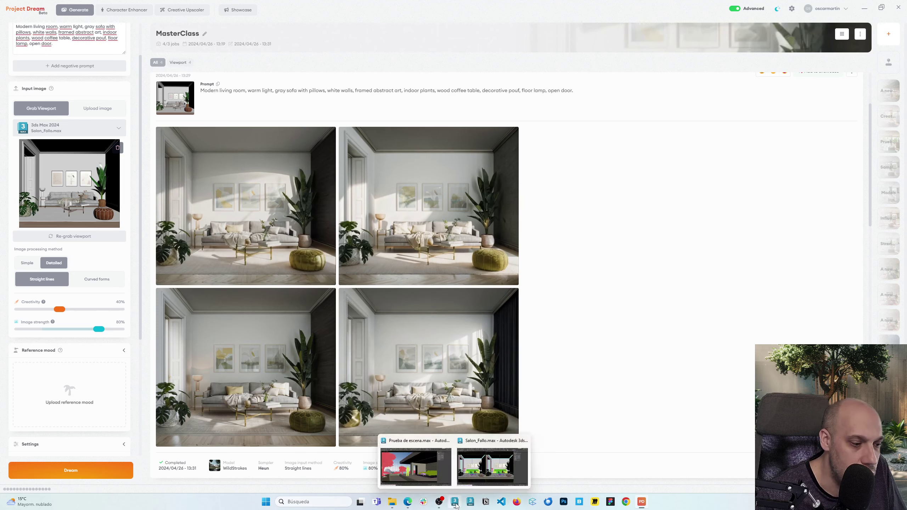
{"action": "left_click", "coordinate": [492, 466]}
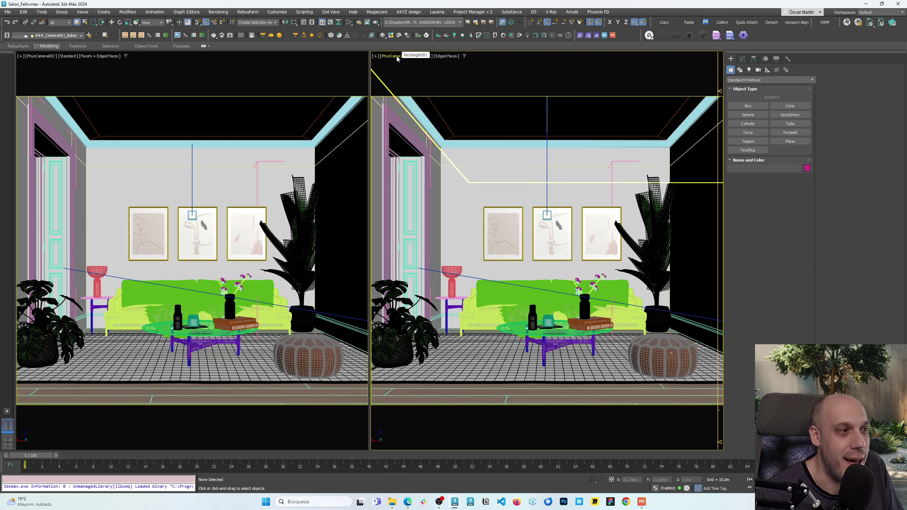
{"action": "left_click", "coordinate": [416, 57]}
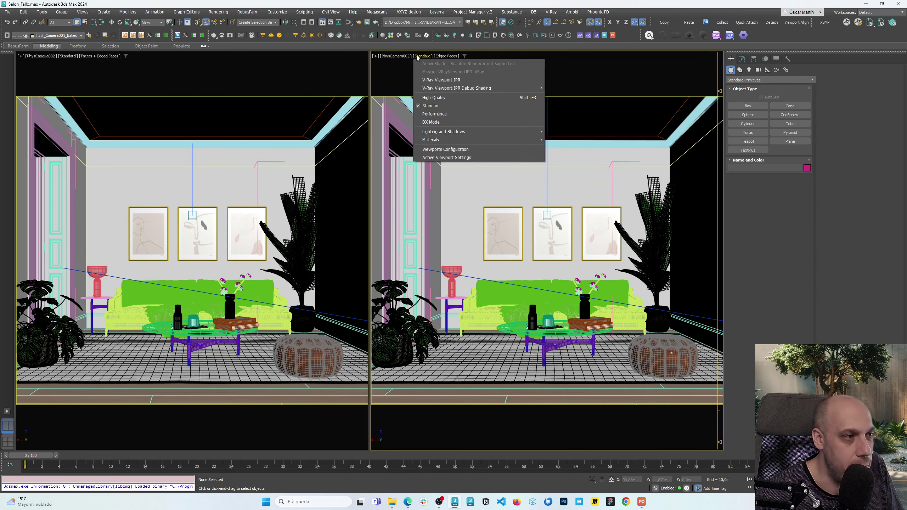
{"action": "left_click", "coordinate": [459, 81]}
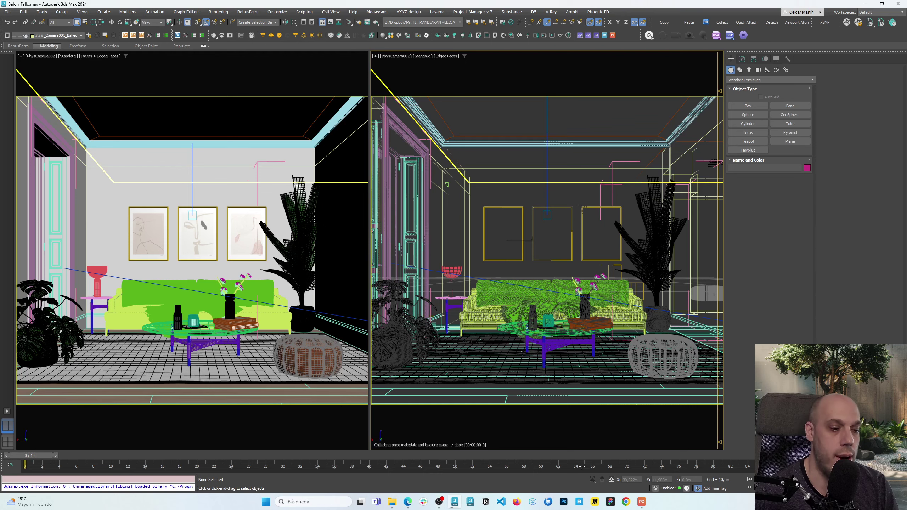
Step: Switch to Project Dream and review the earlier modern vineyard project, viewing one of its generated images enlarged
{"action": "mouse_move", "coordinate": [642, 503]}
{"action": "left_click", "coordinate": [646, 468]}
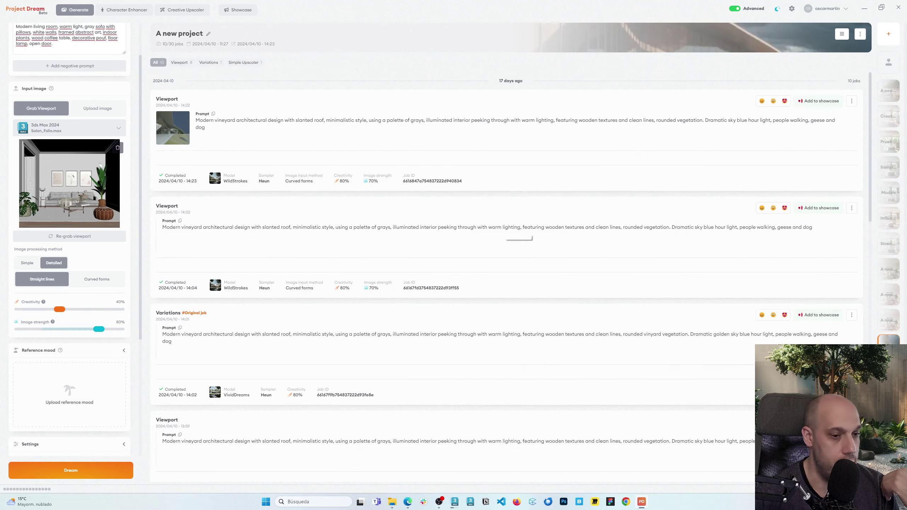
{"action": "scroll", "coordinate": [447, 293], "scroll_direction": "down", "scroll_amount": 10}
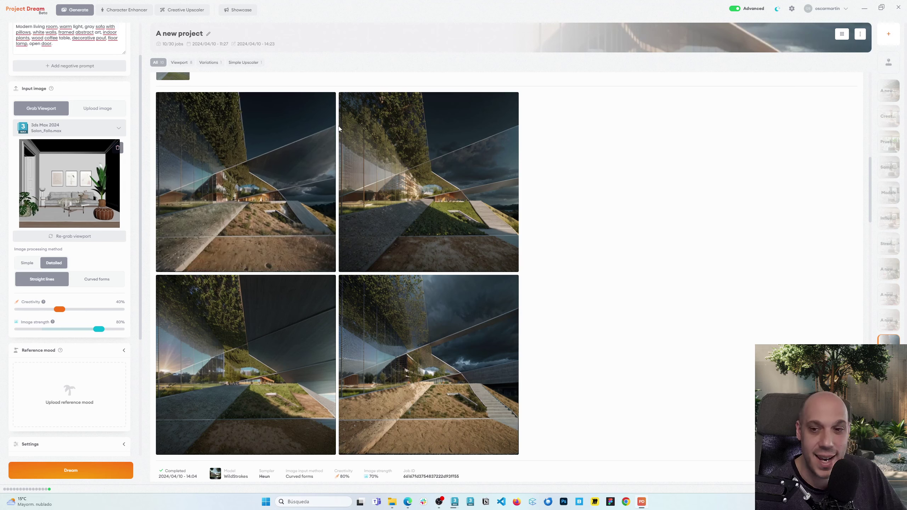
{"action": "left_click", "coordinate": [312, 154]}
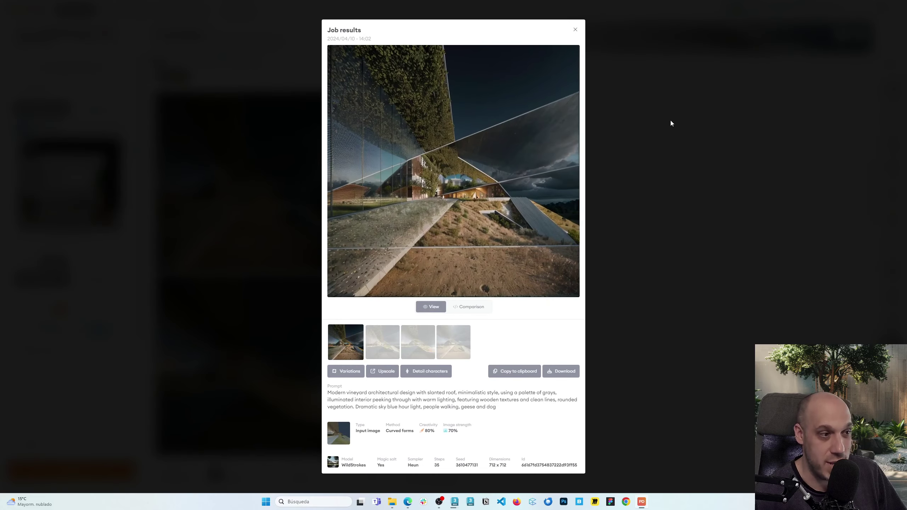
{"action": "left_click", "coordinate": [670, 123]}
Step: Back in 3ds Max, select the middle framed picture and try the V-Ray camera viewport without edged faces
{"action": "left_click", "coordinate": [869, 4]}
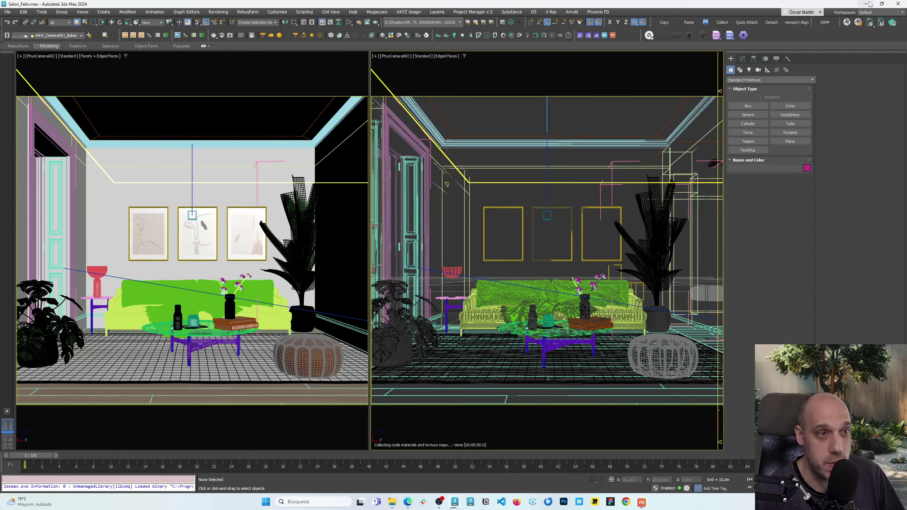
{"action": "left_click", "coordinate": [777, 59]}
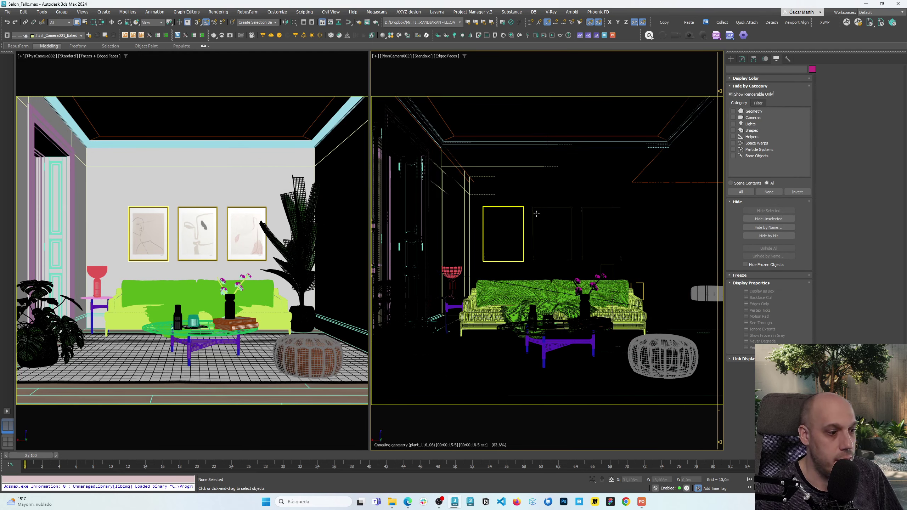
{"action": "left_click", "coordinate": [567, 244]}
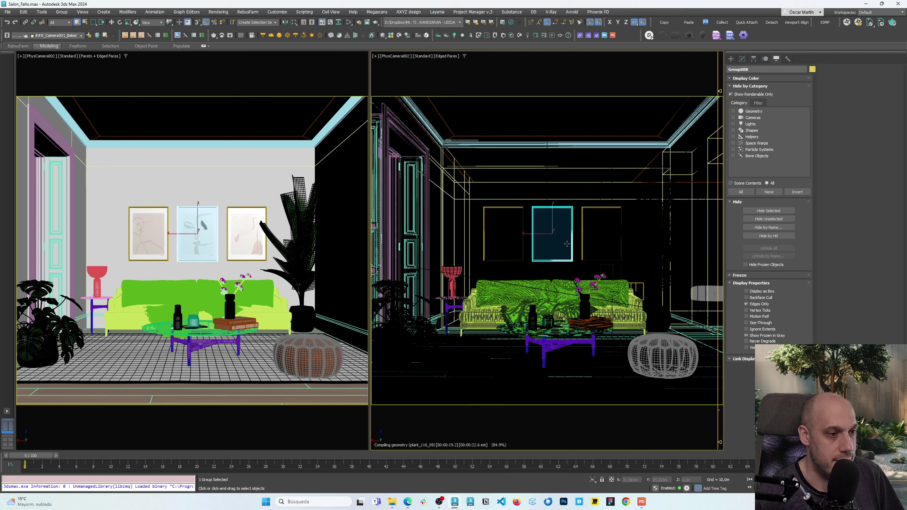
{"action": "key", "text": "F4"}
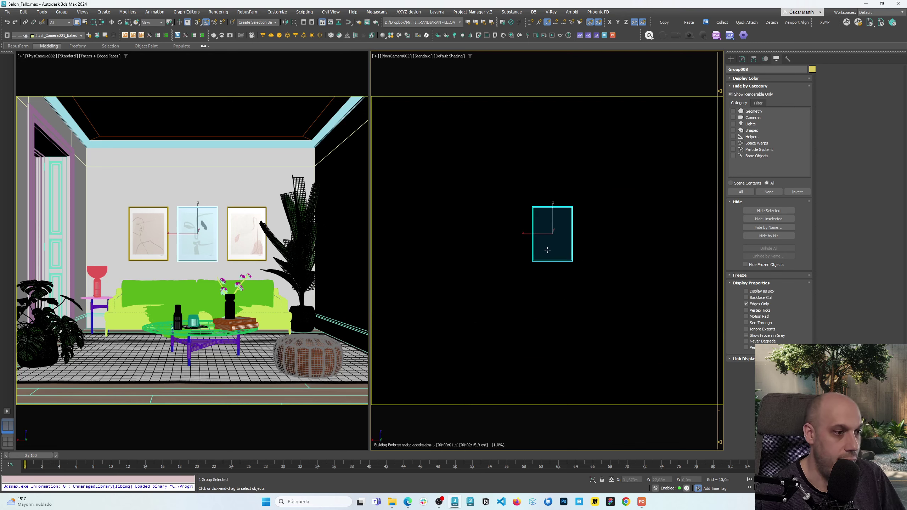
{"action": "key", "text": "F4"}
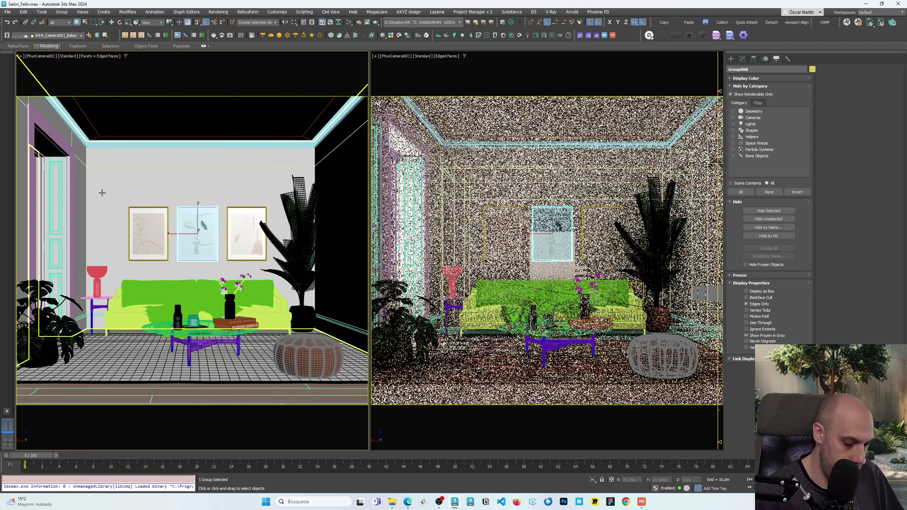
Step: Change the non-rendering viewport to a Perspective view of the whole scene and select the tall box outside the house
{"action": "key", "text": "z"}
{"action": "key", "text": "p"}
{"action": "key", "text": "z"}
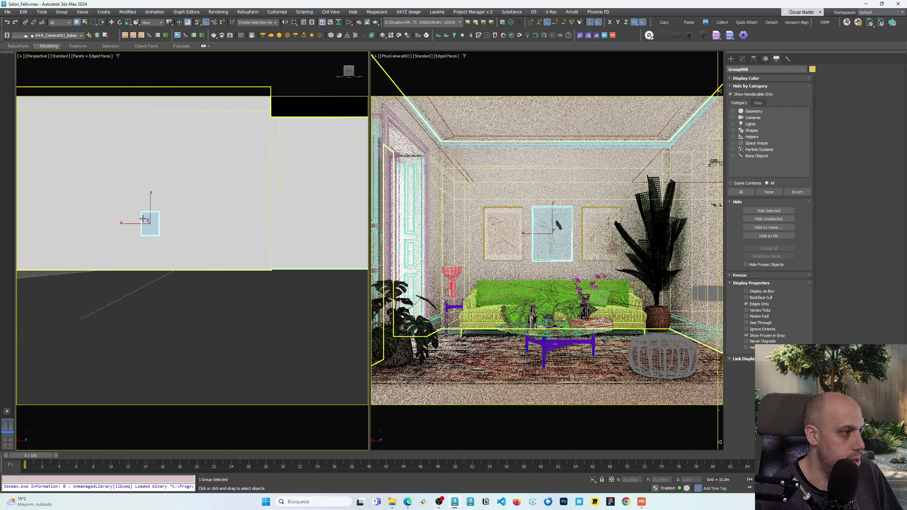
{"action": "scroll", "coordinate": [143, 219], "scroll_direction": "down", "scroll_amount": 10}
{"action": "left_click", "coordinate": [173, 157]}
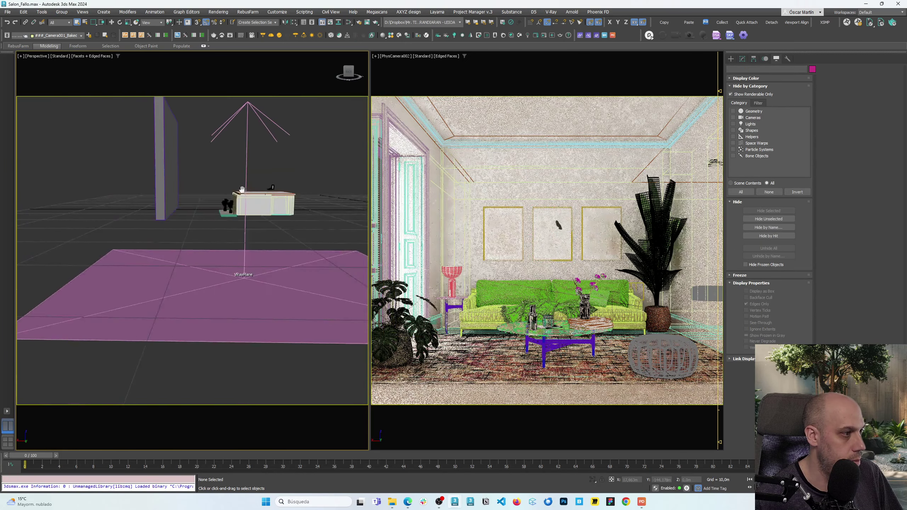
{"action": "left_click_drag", "start_coordinate": [241, 189], "coordinate": [199, 189]}
{"action": "left_click", "coordinate": [127, 193]}
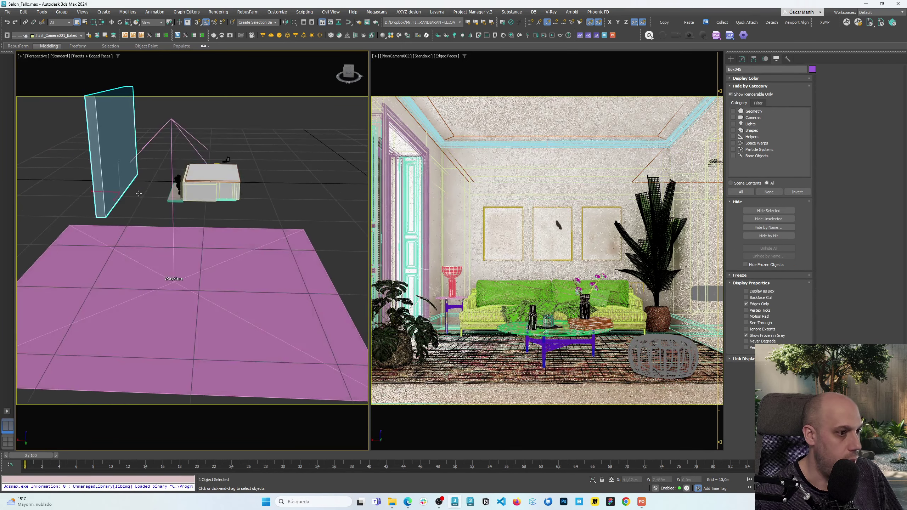
{"action": "scroll", "coordinate": [139, 193], "scroll_direction": "down", "scroll_amount": 8}
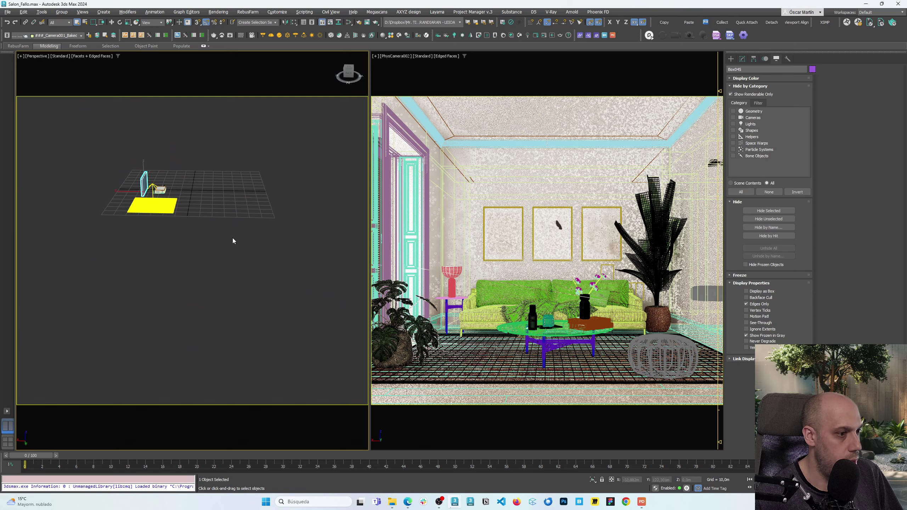
Step: Turn off edged faces in the V-Ray rendered camera viewport and clear the object selection
{"action": "right_click", "coordinate": [505, 177]}
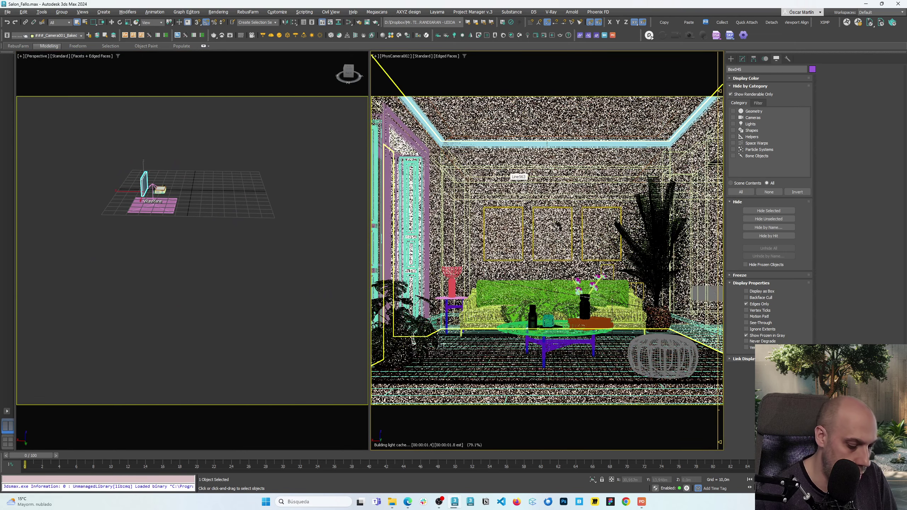
{"action": "key", "text": "F4"}
{"action": "left_click", "coordinate": [258, 190]}
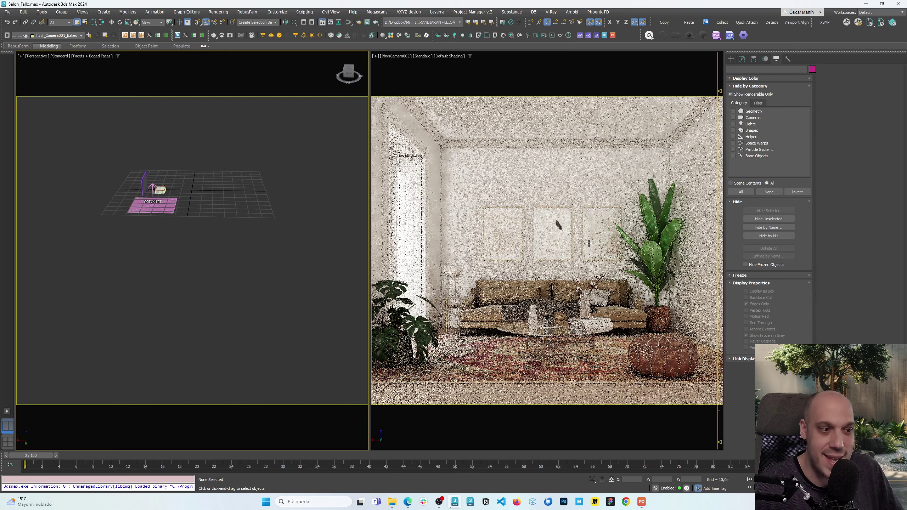
Step: Switch to Project Dream and examine the MasterClass batch generated at 40% creativity, viewing its first image enlarged
{"action": "left_click", "coordinate": [641, 501]}
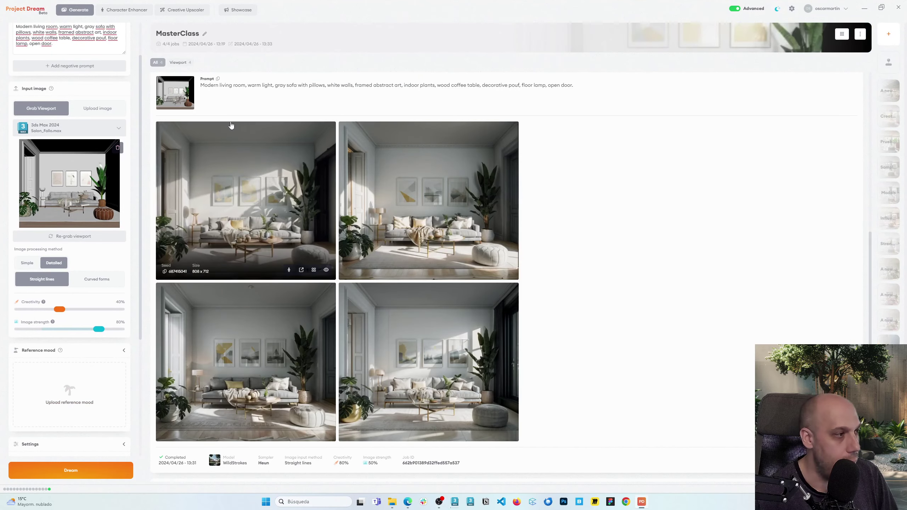
{"action": "scroll", "coordinate": [642, 357], "scroll_direction": "down", "scroll_amount": 10}
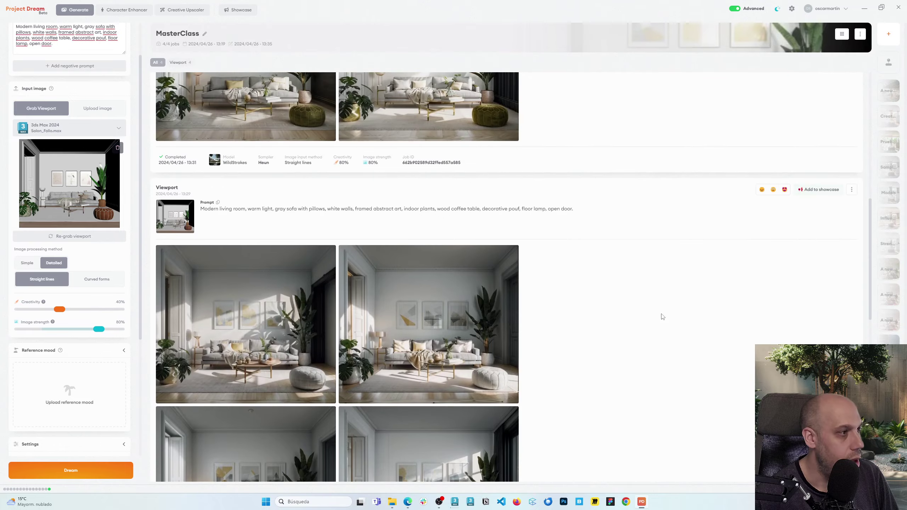
{"action": "scroll", "coordinate": [663, 317], "scroll_direction": "down", "scroll_amount": 10}
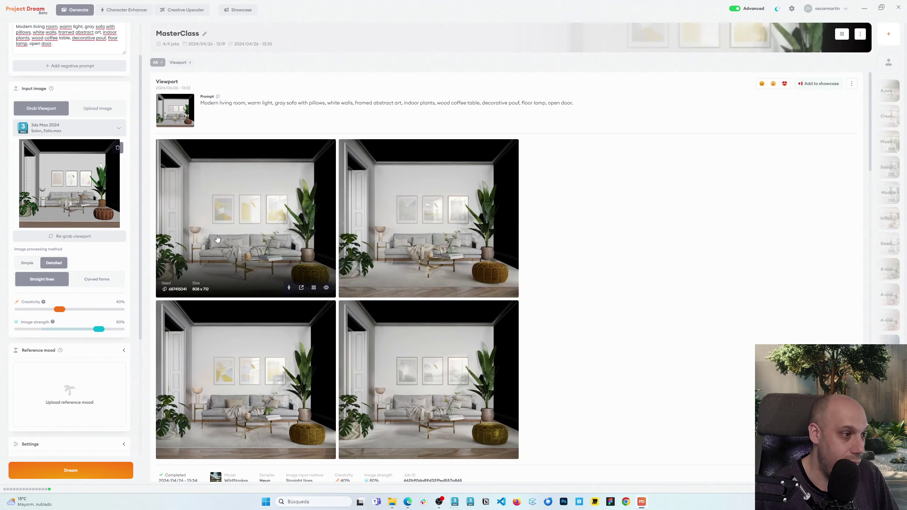
{"action": "left_click", "coordinate": [222, 232]}
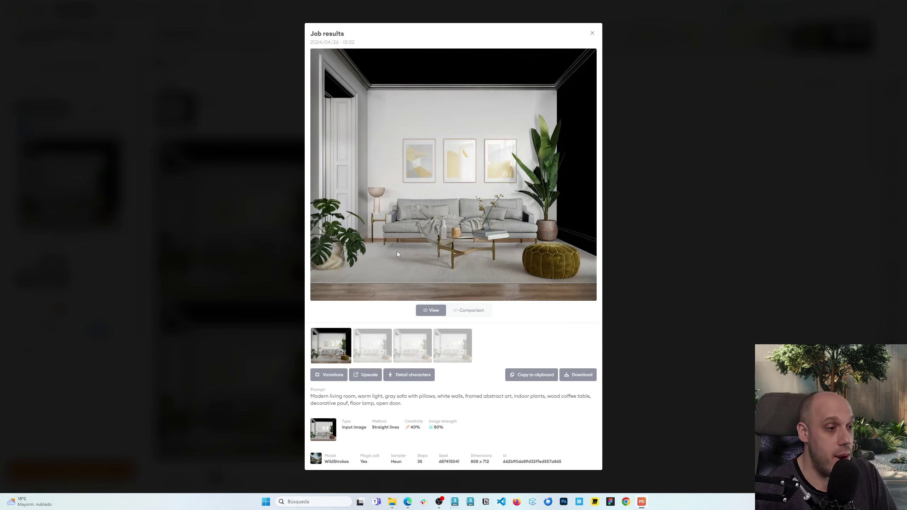
{"action": "left_click", "coordinate": [624, 219]}
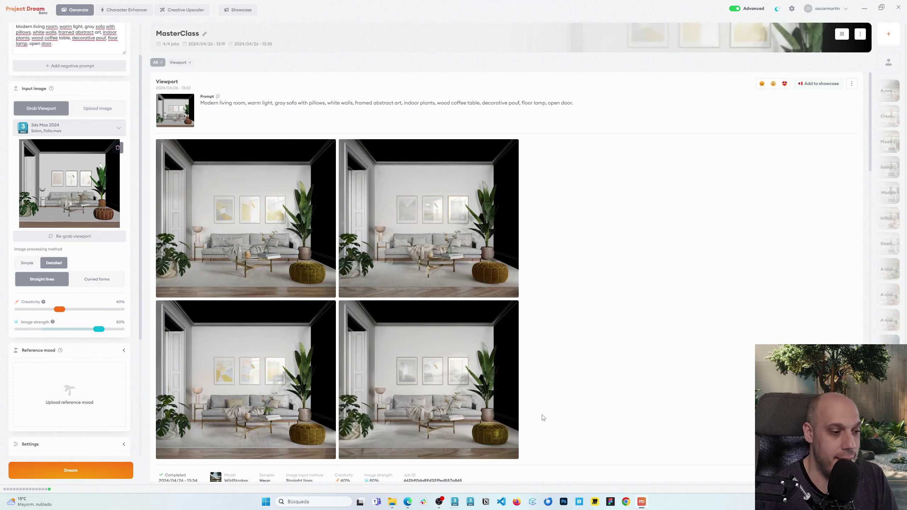
Step: Check the V-Ray viewport render in 3ds Max, then re-grab the viewport as Project Dream's input image
{"action": "mouse_move", "coordinate": [470, 501]}
{"action": "left_click", "coordinate": [513, 461]}
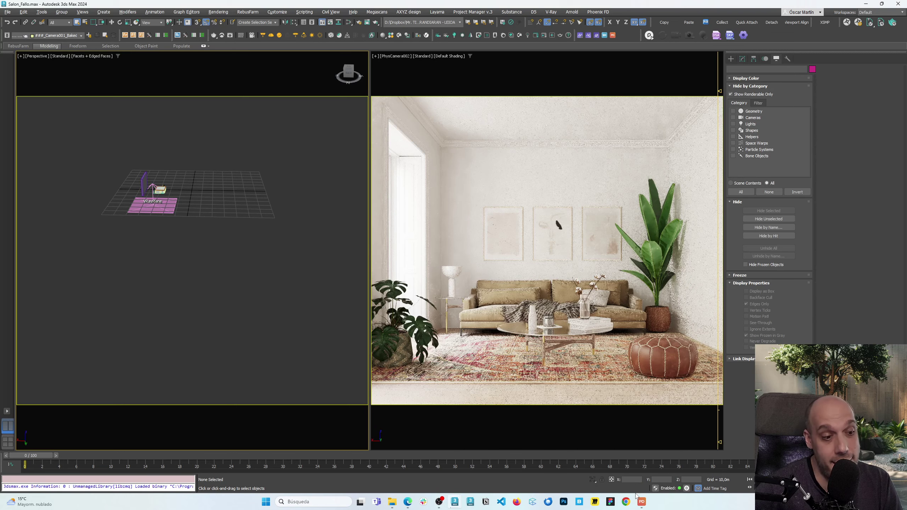
{"action": "left_click", "coordinate": [641, 502]}
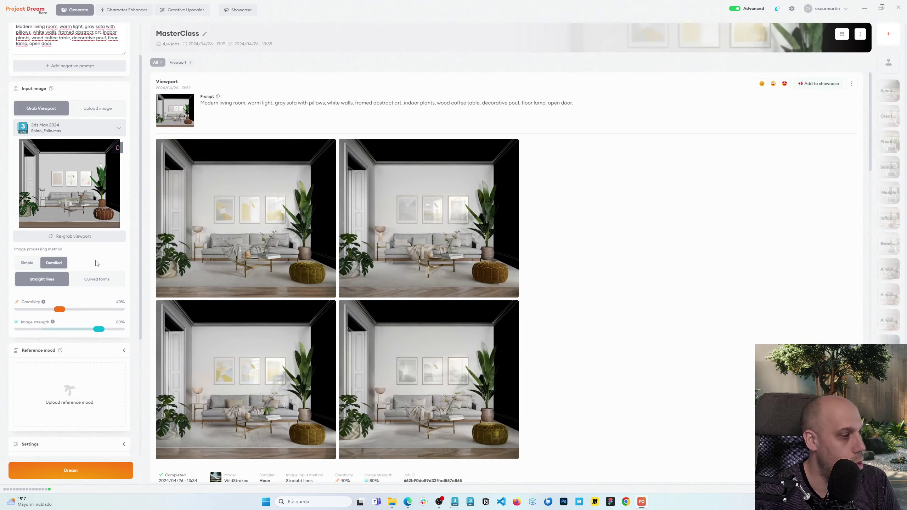
{"action": "left_click", "coordinate": [80, 237]}
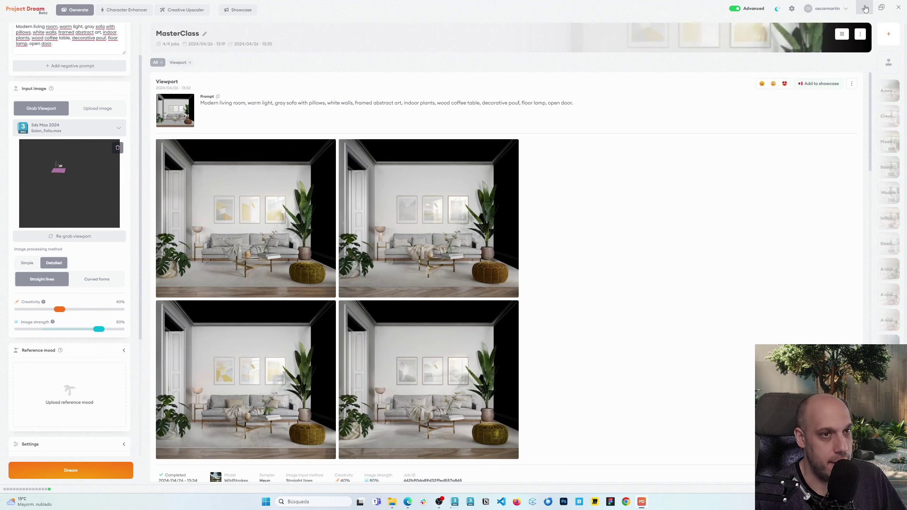
Step: Return to the Salon_Fallo.max scene in 3ds Max and maximize the V-Ray rendered camera viewport
{"action": "mouse_move", "coordinate": [454, 501]}
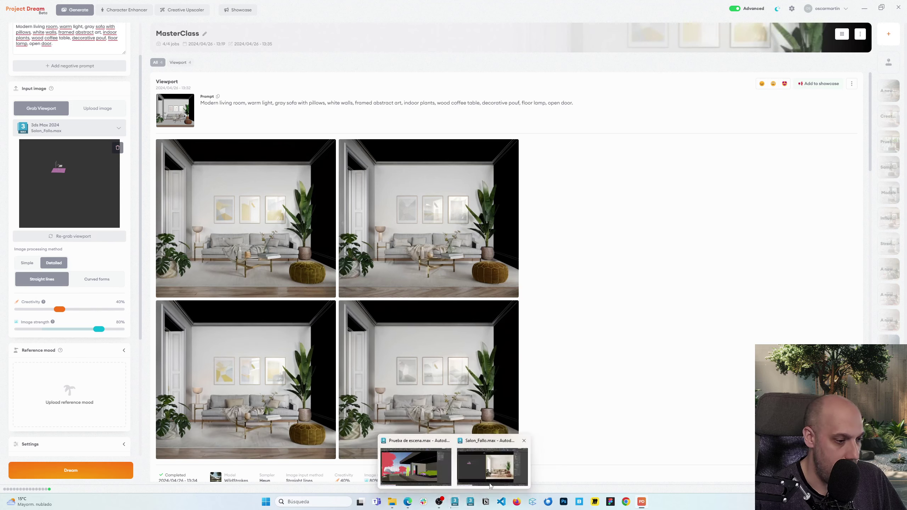
{"action": "left_click", "coordinate": [504, 472]}
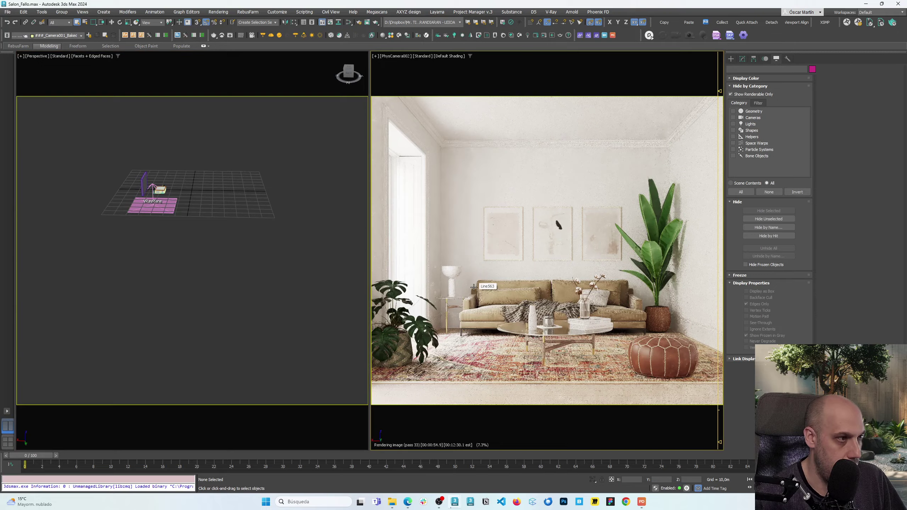
{"action": "key", "text": "alt+w"}
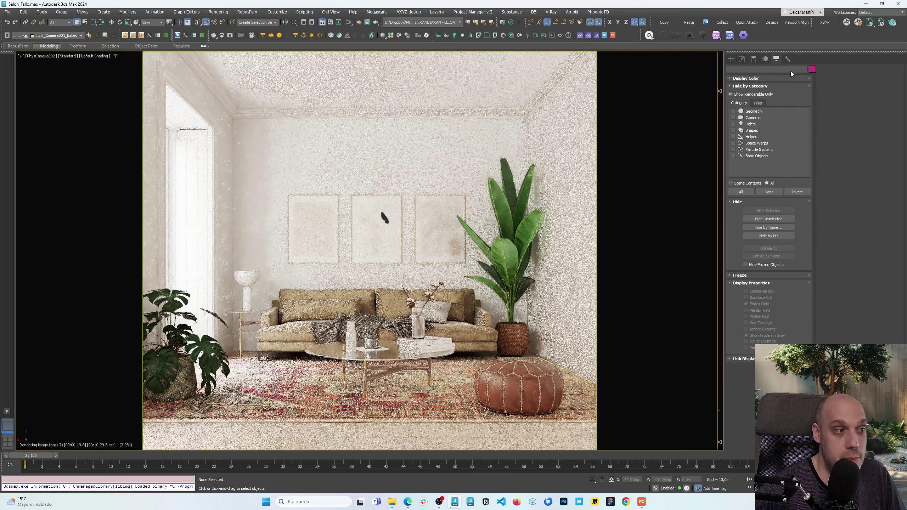
Step: Switch to Project Dream and compare the living room images generated at 40% creativity with those generated at 80%
{"action": "left_click", "coordinate": [644, 505]}
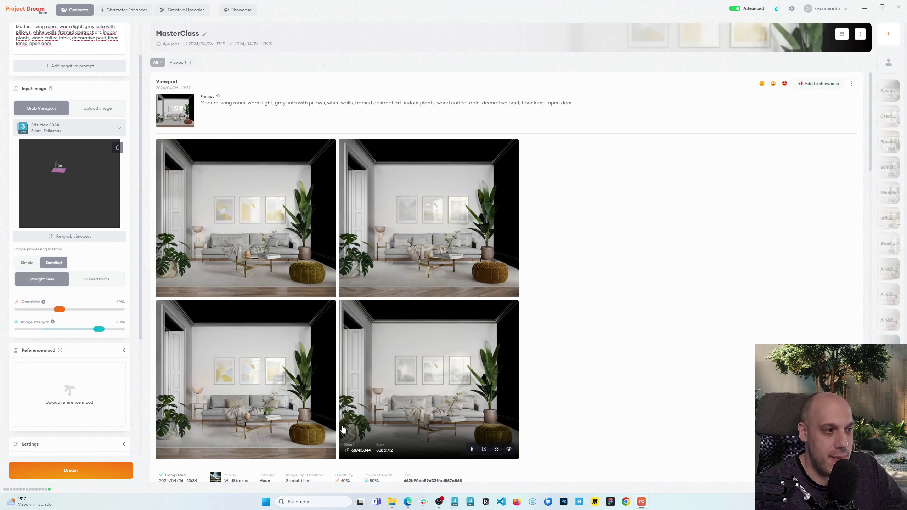
{"action": "scroll", "coordinate": [314, 343], "scroll_direction": "down", "scroll_amount": 2}
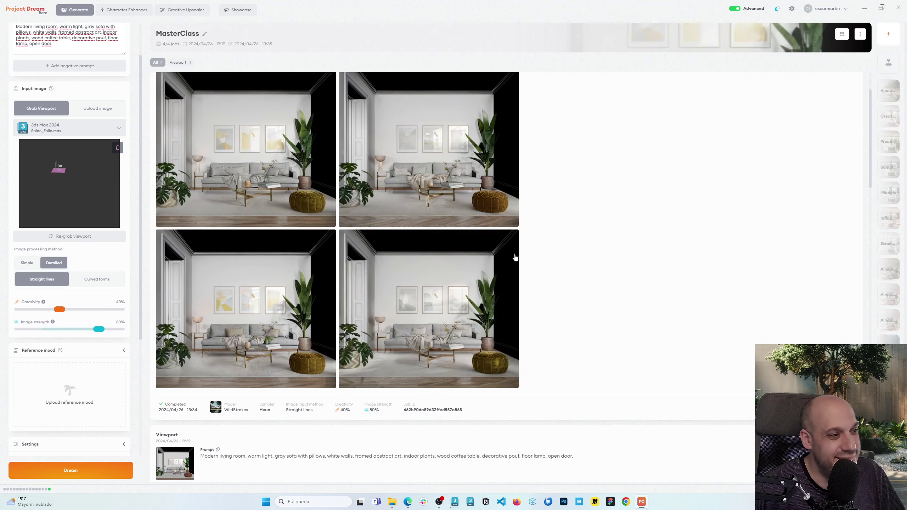
{"action": "scroll", "coordinate": [326, 214], "scroll_direction": "down", "scroll_amount": 10}
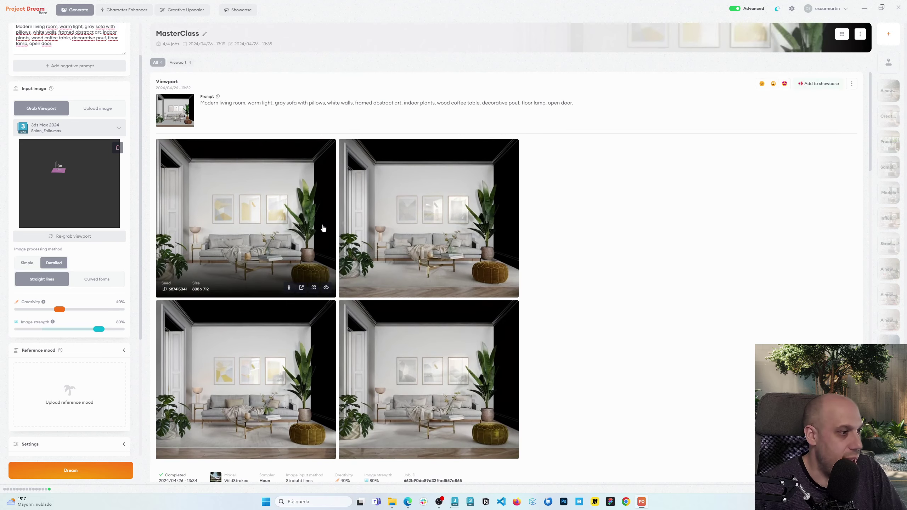
{"action": "scroll", "coordinate": [325, 247], "scroll_direction": "up", "scroll_amount": 9}
{"action": "scroll", "coordinate": [327, 251], "scroll_direction": "down", "scroll_amount": 4}
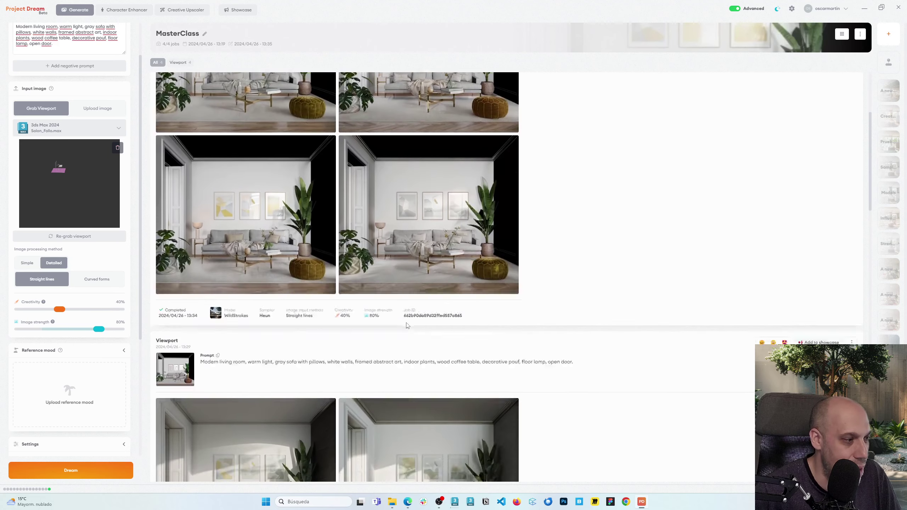
{"action": "scroll", "coordinate": [363, 156], "scroll_direction": "up", "scroll_amount": 5}
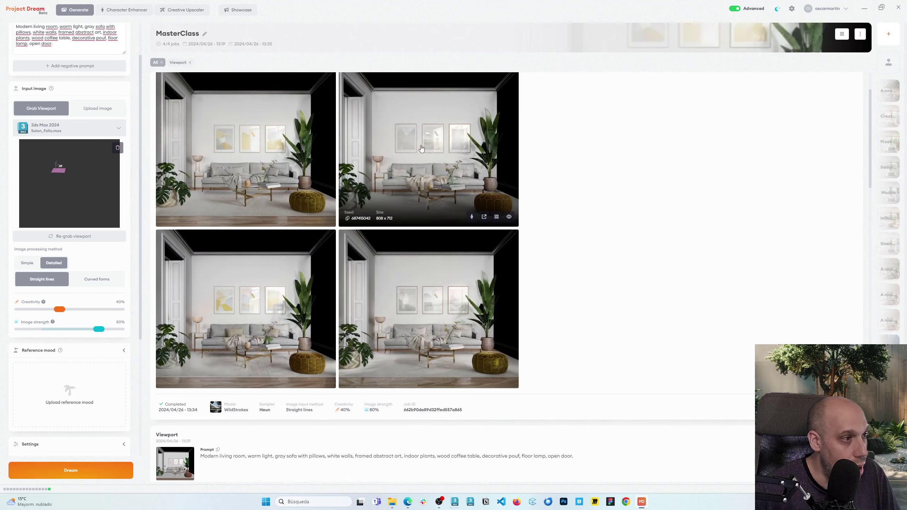
{"action": "scroll", "coordinate": [379, 221], "scroll_direction": "down", "scroll_amount": 9}
{"action": "scroll", "coordinate": [389, 303], "scroll_direction": "down", "scroll_amount": 11}
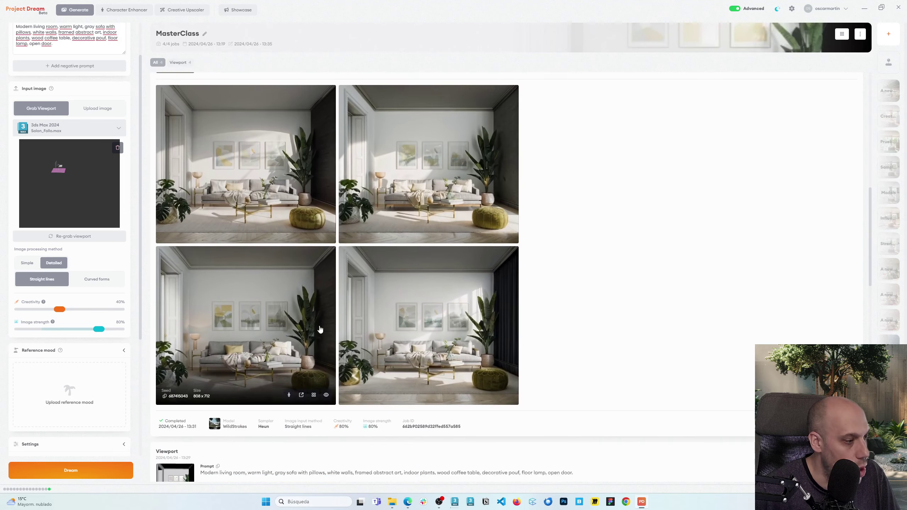
Step: Compare the enlarged fourth image of the 80% creativity, 50% image strength batch with the fourth image of the 40% creativity batch
{"action": "scroll", "coordinate": [390, 335], "scroll_direction": "down", "scroll_amount": 1}
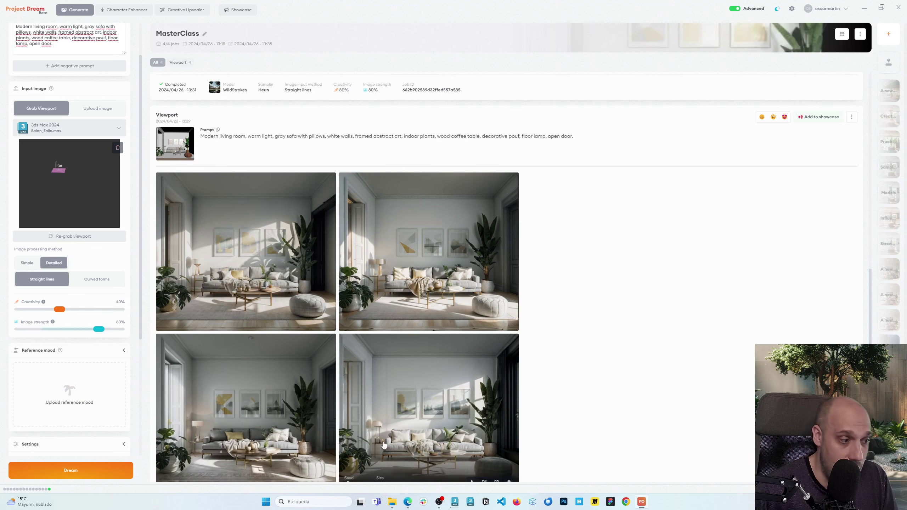
{"action": "scroll", "coordinate": [383, 435], "scroll_direction": "down", "scroll_amount": 2}
{"action": "scroll", "coordinate": [383, 435], "scroll_direction": "down", "scroll_amount": 5}
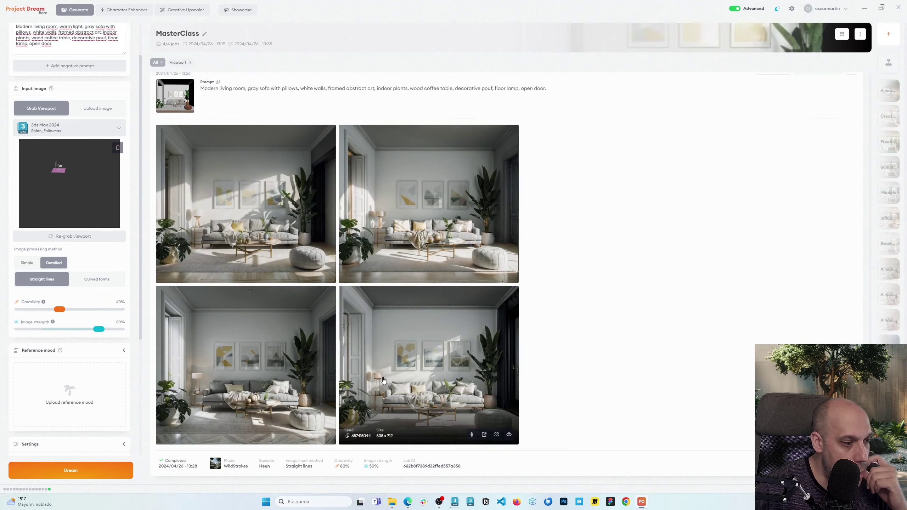
{"action": "left_click", "coordinate": [384, 384]}
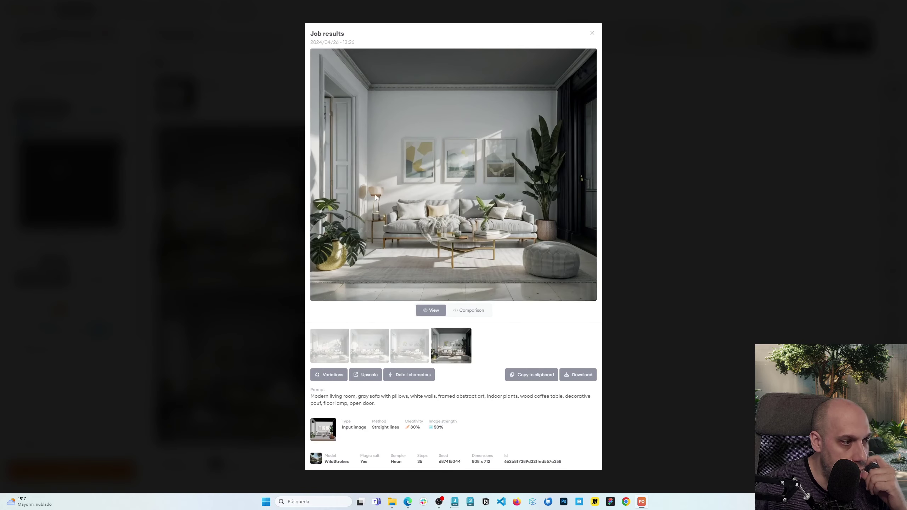
{"action": "left_click", "coordinate": [667, 222]}
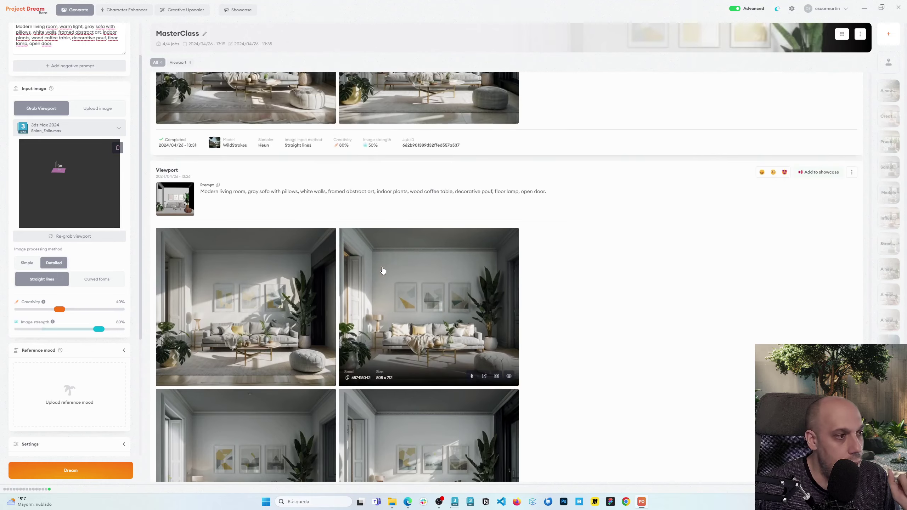
{"action": "scroll", "coordinate": [384, 282], "scroll_direction": "down", "scroll_amount": 5}
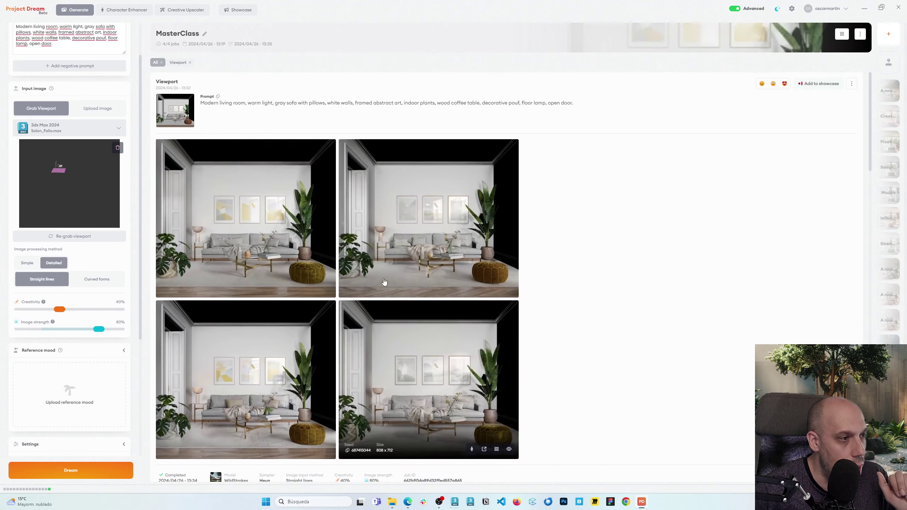
{"action": "left_click", "coordinate": [388, 383]}
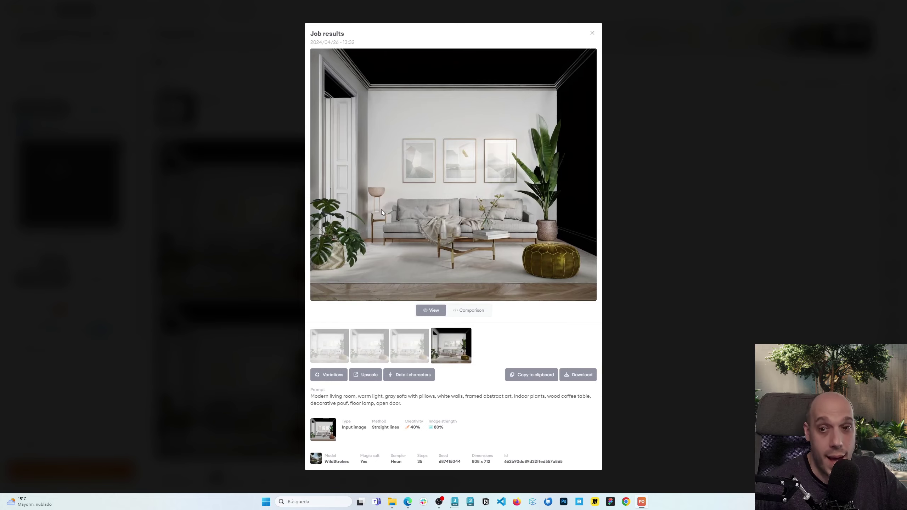
{"action": "left_click", "coordinate": [682, 189]}
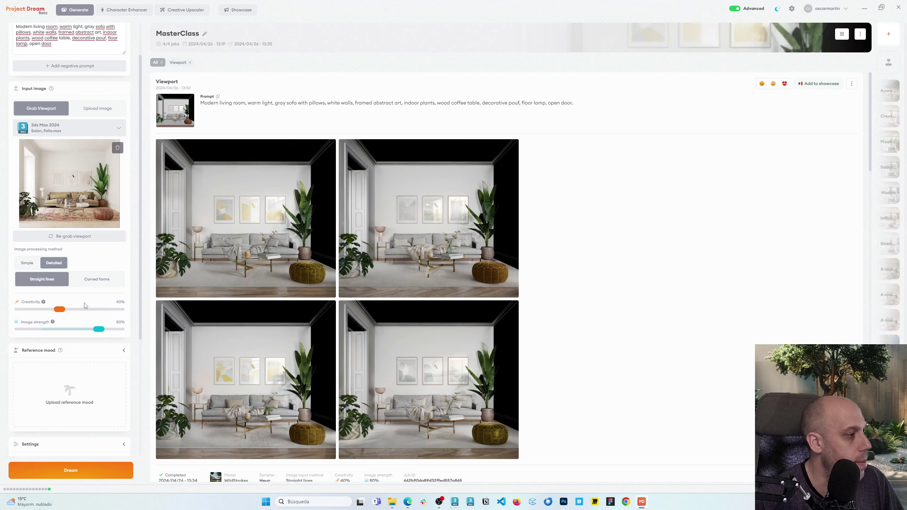
Step: Generate living room images from the V-Ray viewport input with the WildStrokes model, and again with VividDreams
{"action": "scroll", "coordinate": [87, 134], "scroll_direction": "up", "scroll_amount": 2}
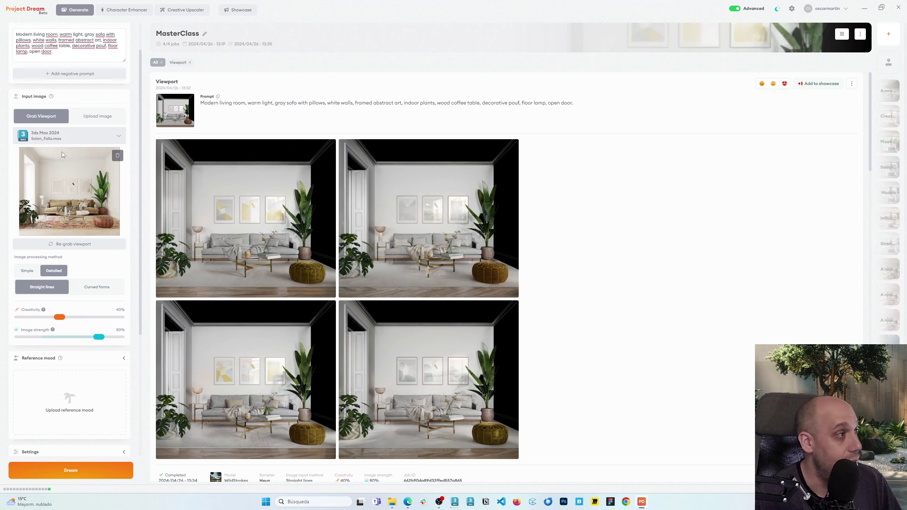
{"action": "left_click", "coordinate": [94, 471]}
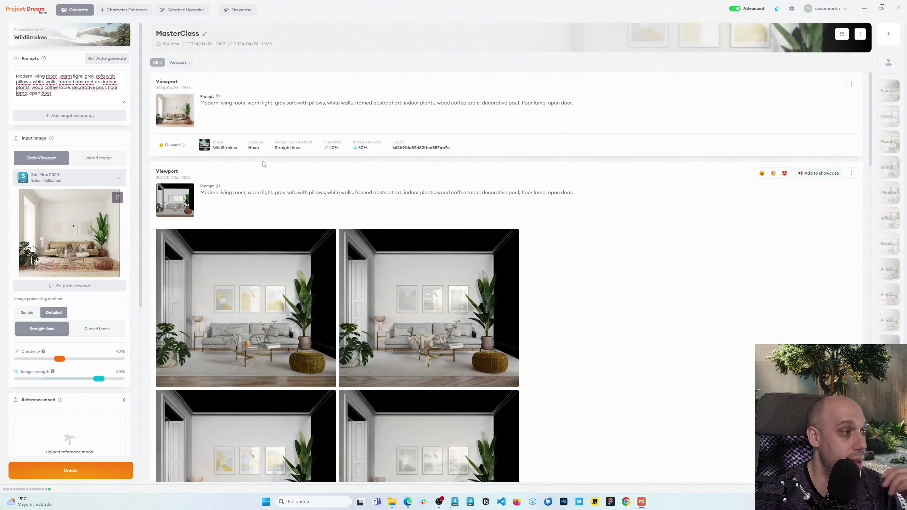
{"action": "left_click", "coordinate": [86, 41]}
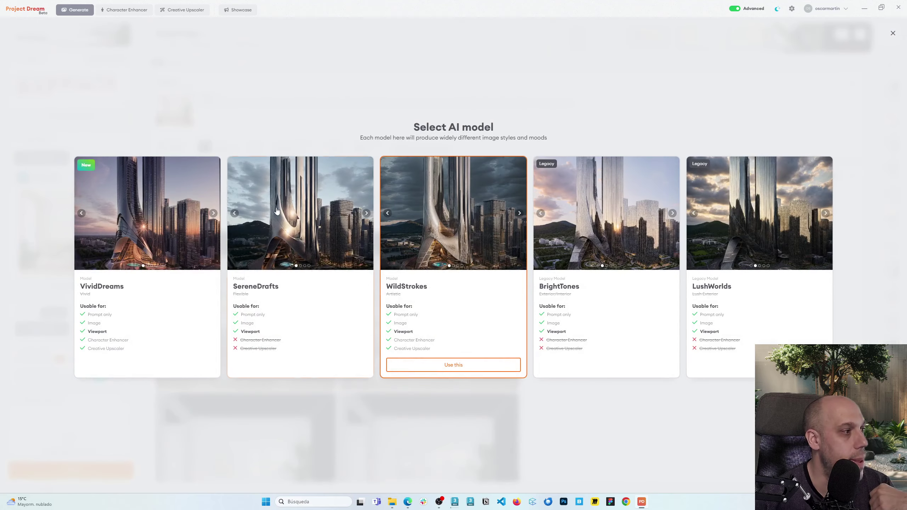
{"action": "left_click", "coordinate": [167, 365]}
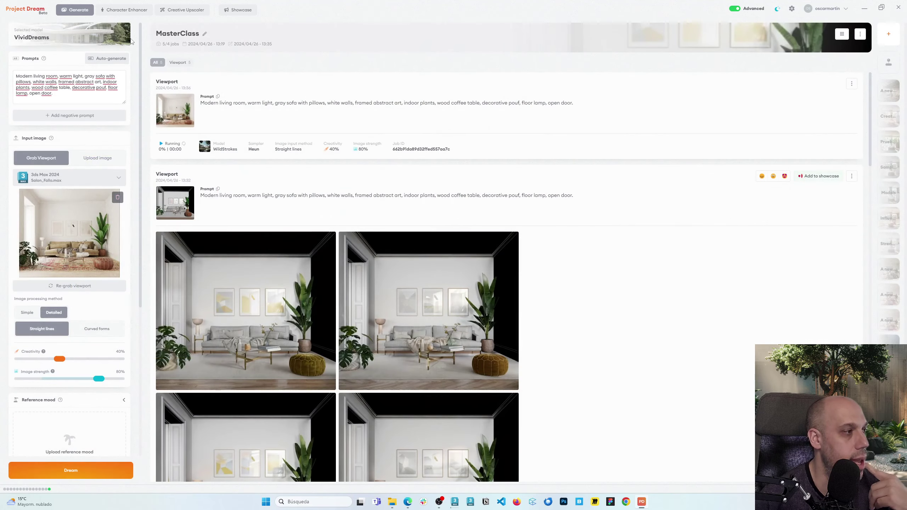
{"action": "left_click", "coordinate": [117, 476]}
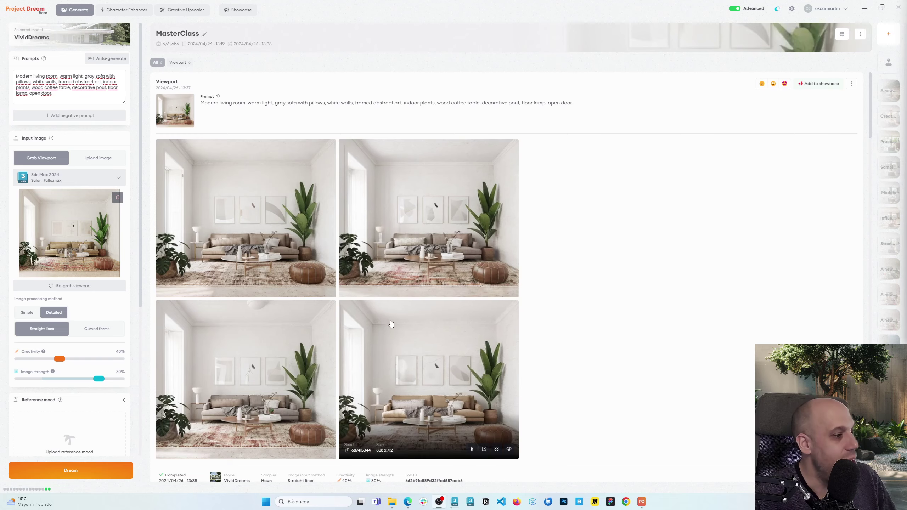
Step: Look through the new VividDreams and WildStrokes batches and check the grabbed input image enlarged for comparison
{"action": "scroll", "coordinate": [303, 318], "scroll_direction": "down", "scroll_amount": 5}
{"action": "scroll", "coordinate": [304, 318], "scroll_direction": "down", "scroll_amount": 2}
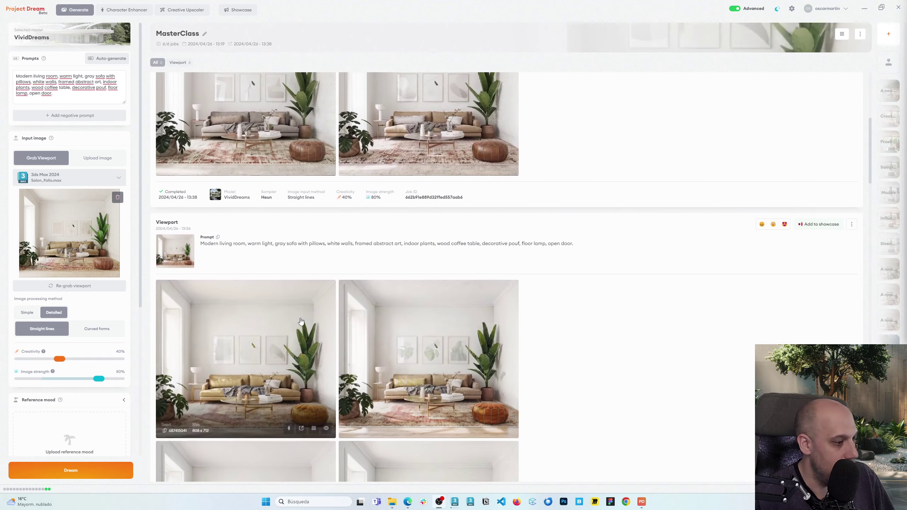
{"action": "scroll", "coordinate": [280, 306], "scroll_direction": "down", "scroll_amount": 5}
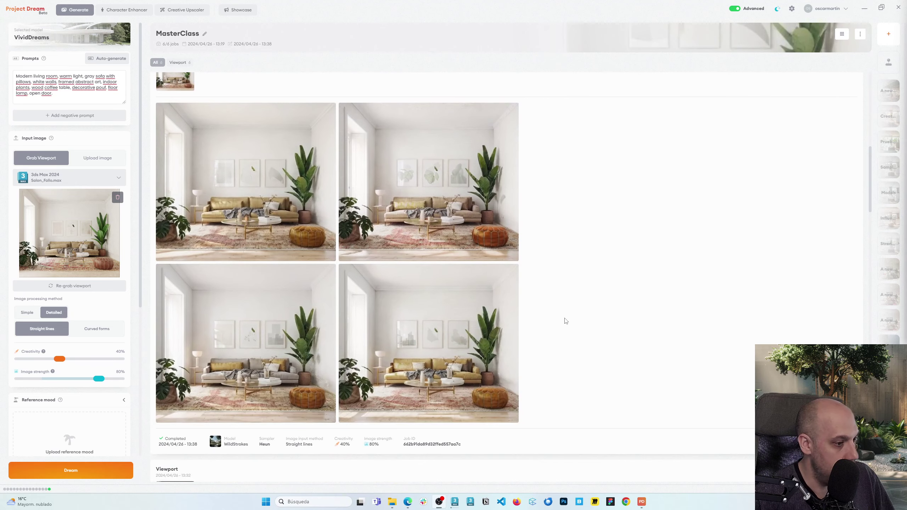
{"action": "left_click", "coordinate": [46, 213]}
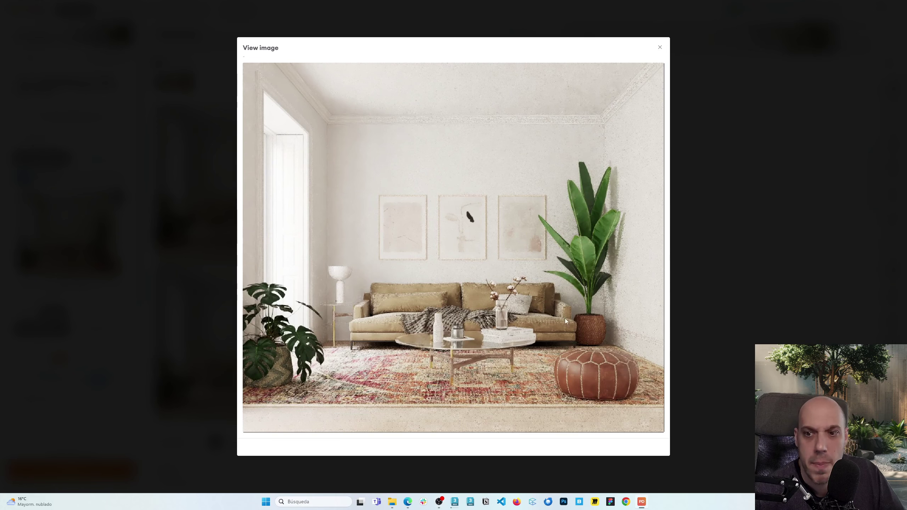
{"action": "left_click", "coordinate": [719, 291]}
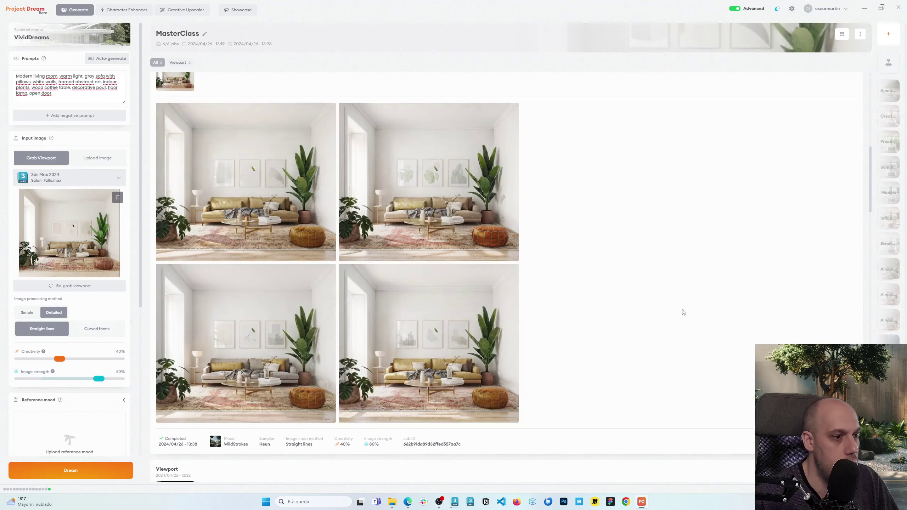
Step: Examine the third, fourth and second images of the WildStrokes batch enlarged, one after another
{"action": "left_click", "coordinate": [279, 332]}
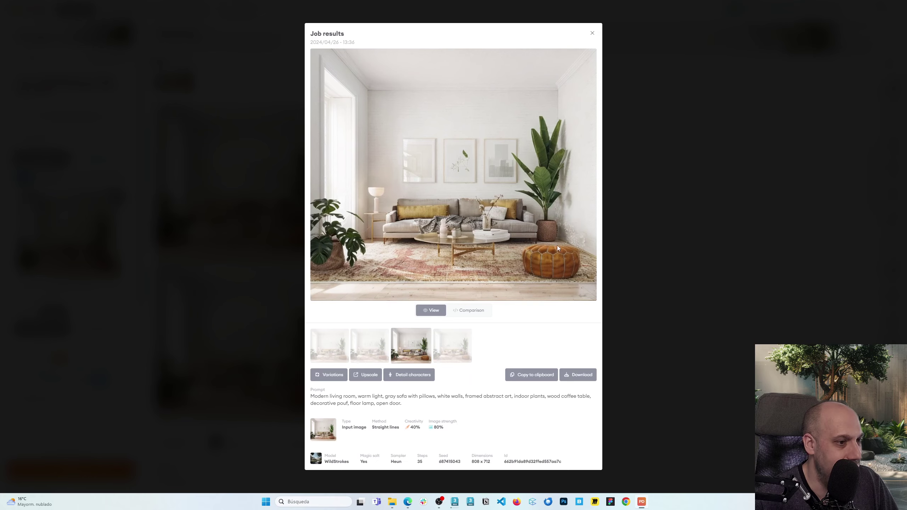
{"action": "left_click", "coordinate": [693, 226]}
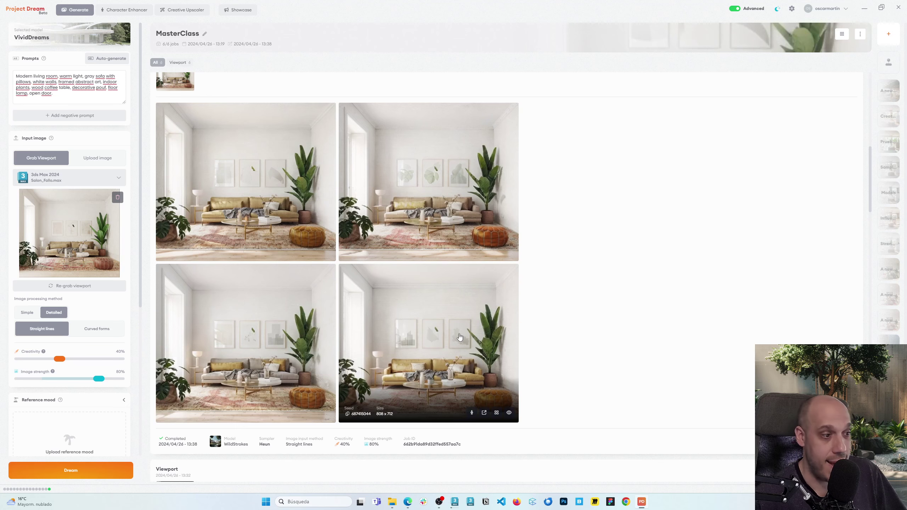
{"action": "left_click", "coordinate": [470, 319]}
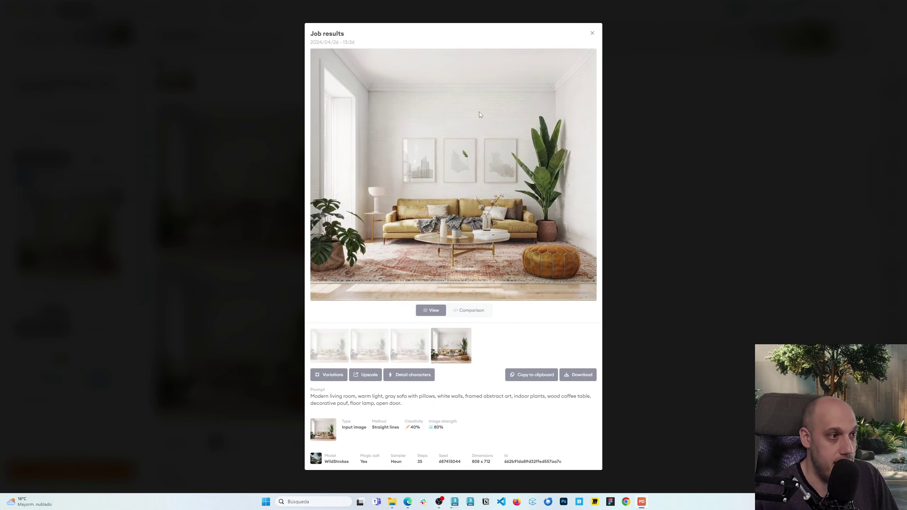
{"action": "key", "text": "Escape"}
{"action": "left_click", "coordinate": [412, 157]}
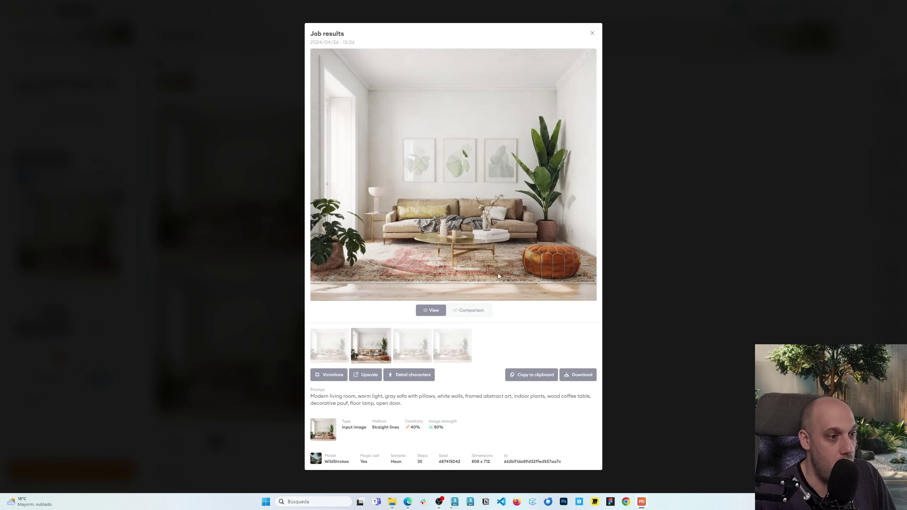
{"action": "key", "text": "Escape"}
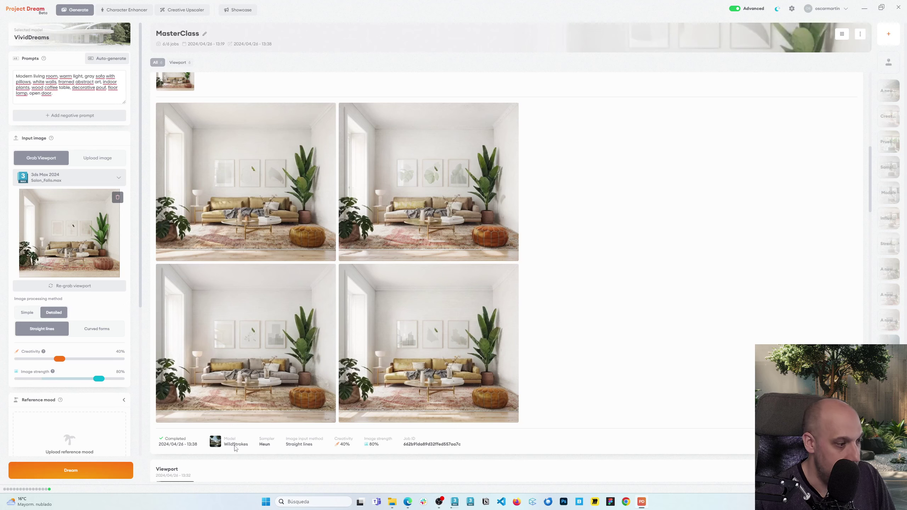
Step: Go back to the VividDreams batch and compare its four enlarged images with one another
{"action": "scroll", "coordinate": [235, 250], "scroll_direction": "up", "scroll_amount": 4}
{"action": "scroll", "coordinate": [237, 203], "scroll_direction": "up", "scroll_amount": 4}
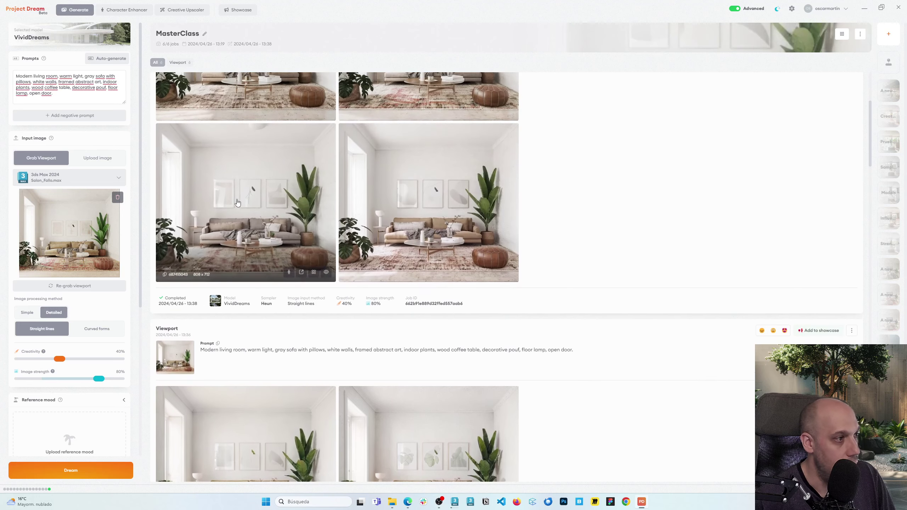
{"action": "scroll", "coordinate": [393, 258], "scroll_direction": "up", "scroll_amount": 3}
{"action": "left_click", "coordinate": [420, 252]}
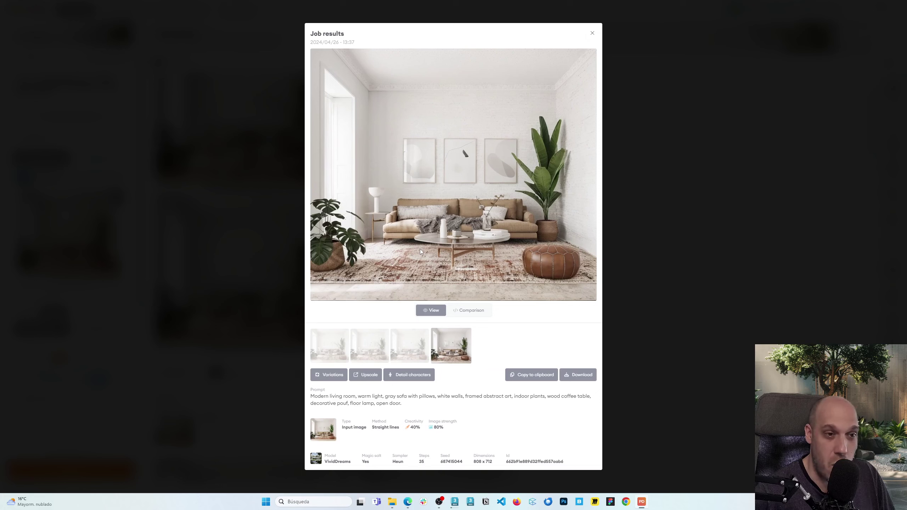
{"action": "key", "text": "Left"}
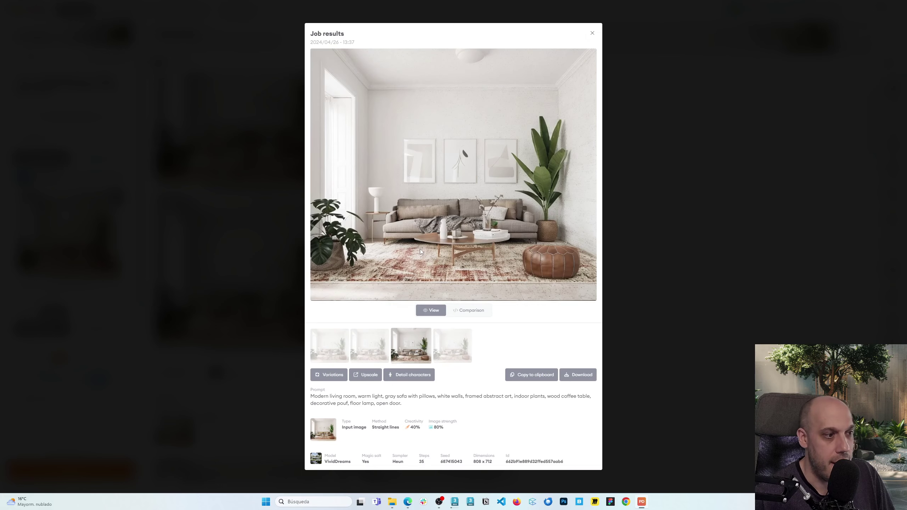
{"action": "key", "text": "Left"}
{"action": "key", "text": "Left"}
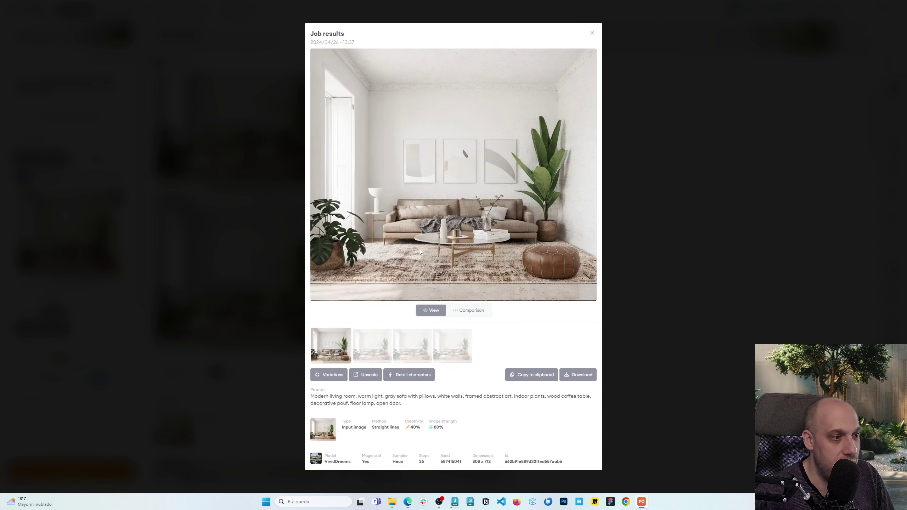
{"action": "key", "text": "Right"}
{"action": "key", "text": "Right"}
{"action": "key", "text": "Right"}
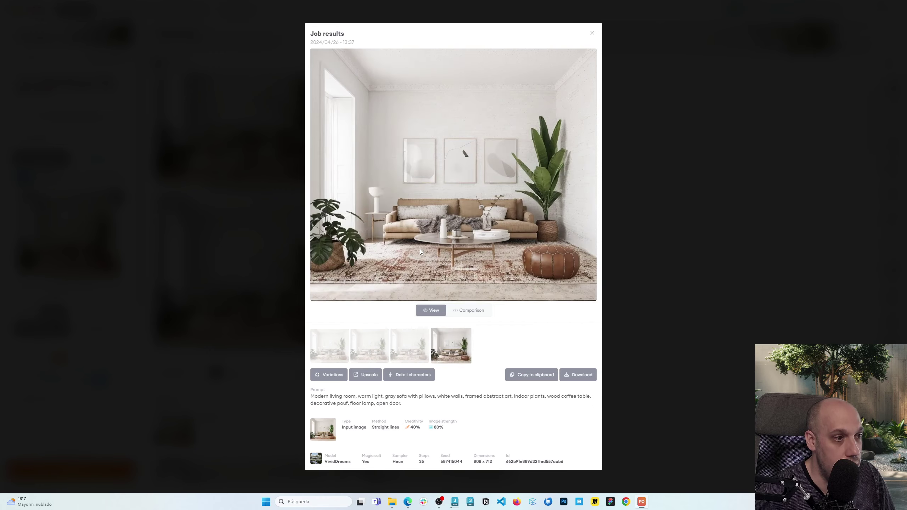
{"action": "key", "text": "Left"}
{"action": "key", "text": "Left"}
{"action": "key", "text": "Left"}
{"action": "key", "text": "Escape"}
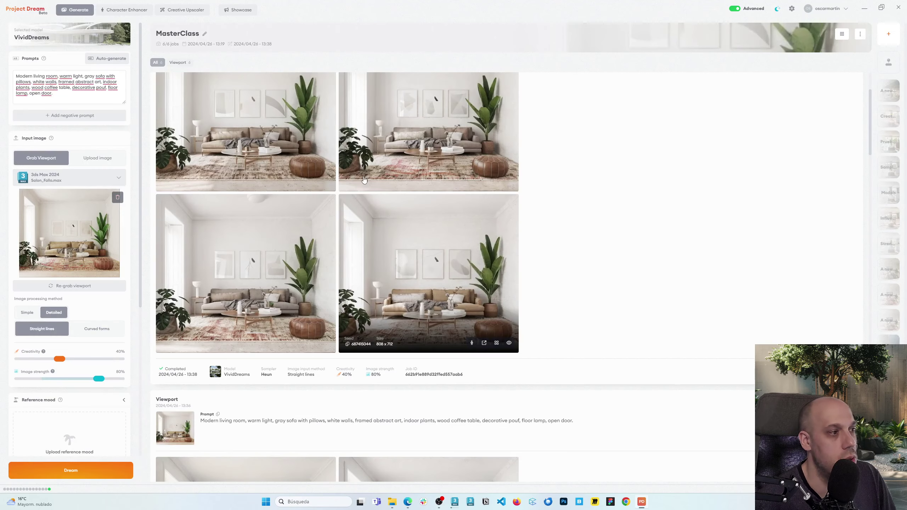
Step: Re-grab the 3ds Max viewport as the input image and check the new capture enlarged
{"action": "left_click", "coordinate": [75, 286]}
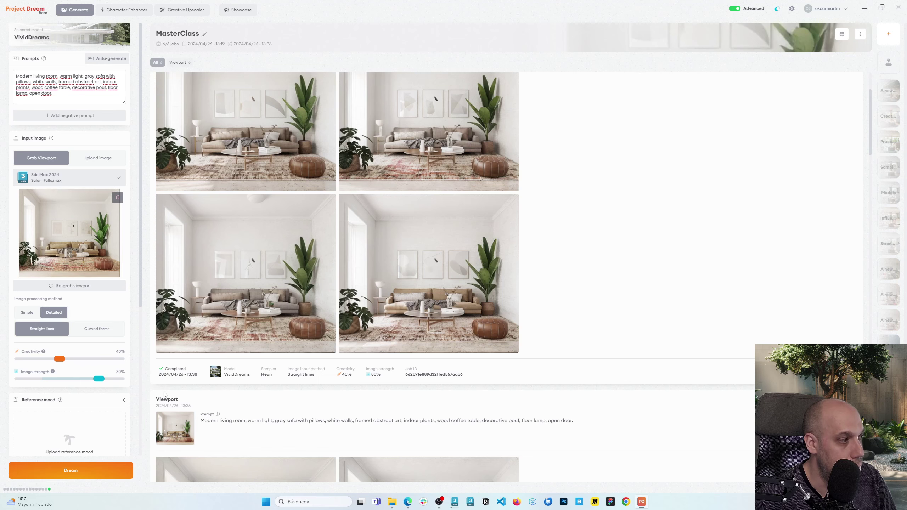
{"action": "left_click", "coordinate": [69, 232]}
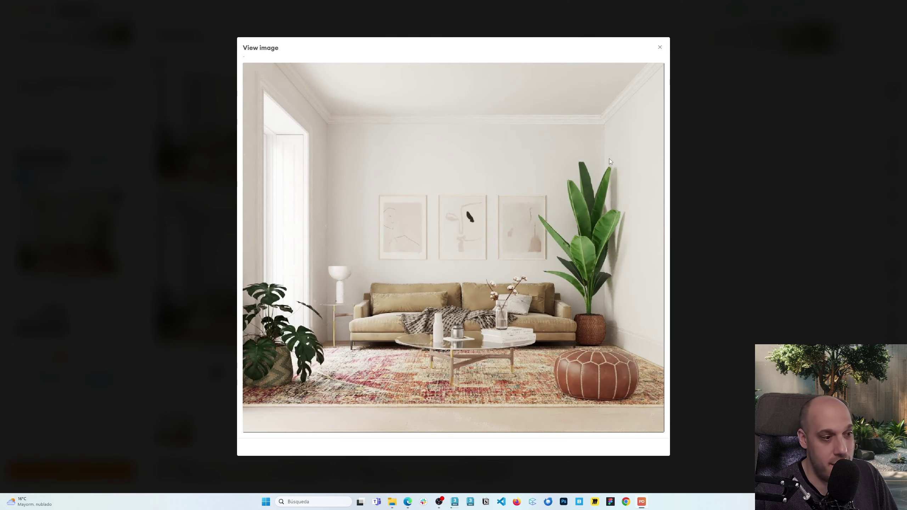
{"action": "key", "text": "Escape"}
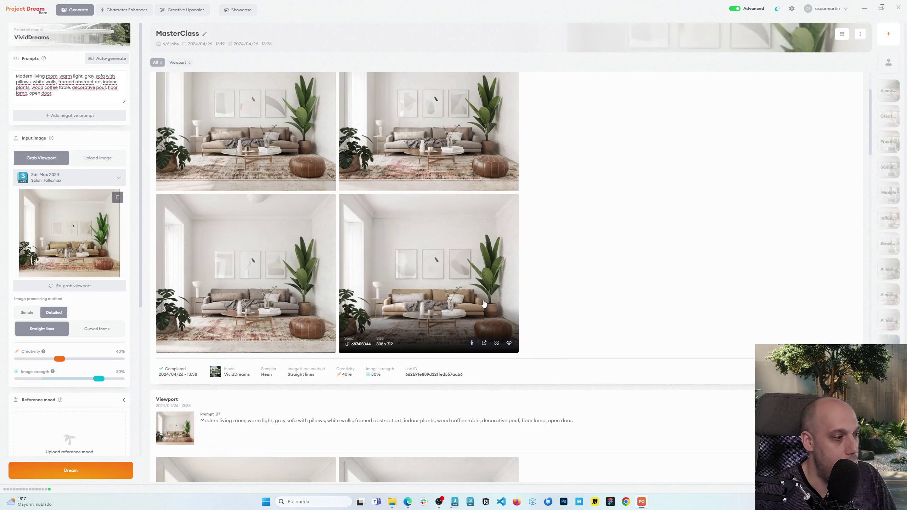
Step: Examine the first and fourth images of the VividDreams batch enlarged
{"action": "left_click", "coordinate": [326, 186]}
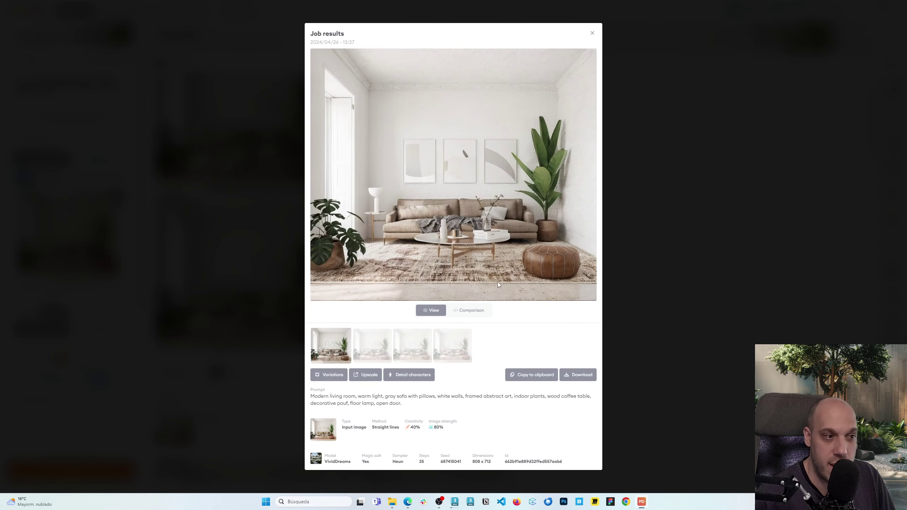
{"action": "left_click", "coordinate": [635, 274]}
{"action": "left_click", "coordinate": [430, 282]}
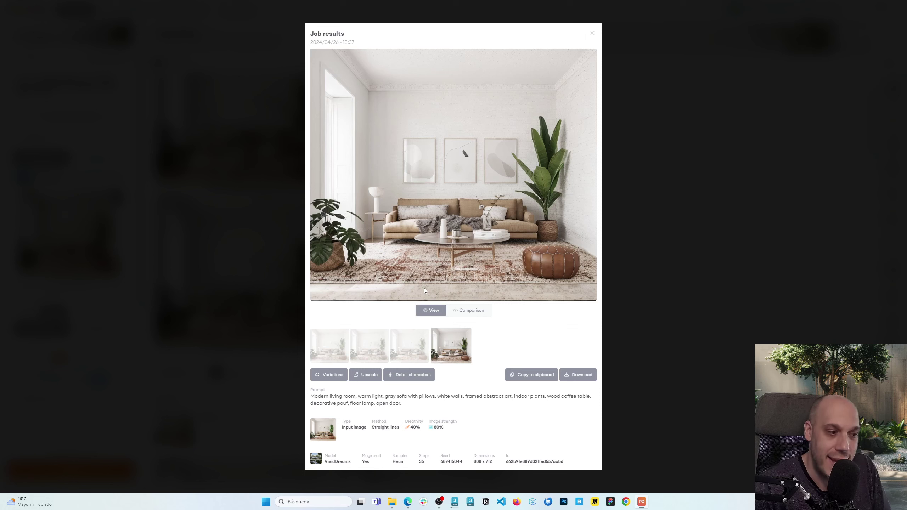
{"action": "left_click", "coordinate": [628, 328]}
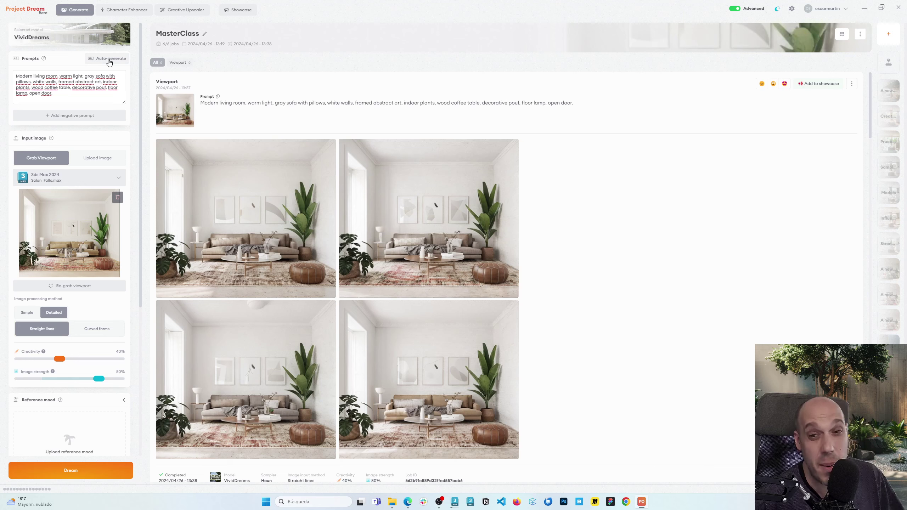
Step: Replace the prompt with one auto-generated from the current input image
{"action": "mouse_move", "coordinate": [254, 178]}
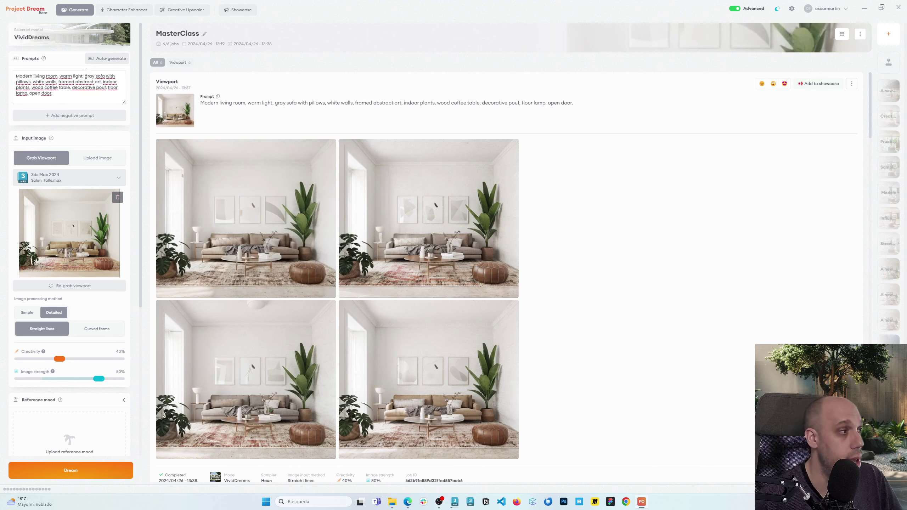
{"action": "left_click", "coordinate": [96, 63]}
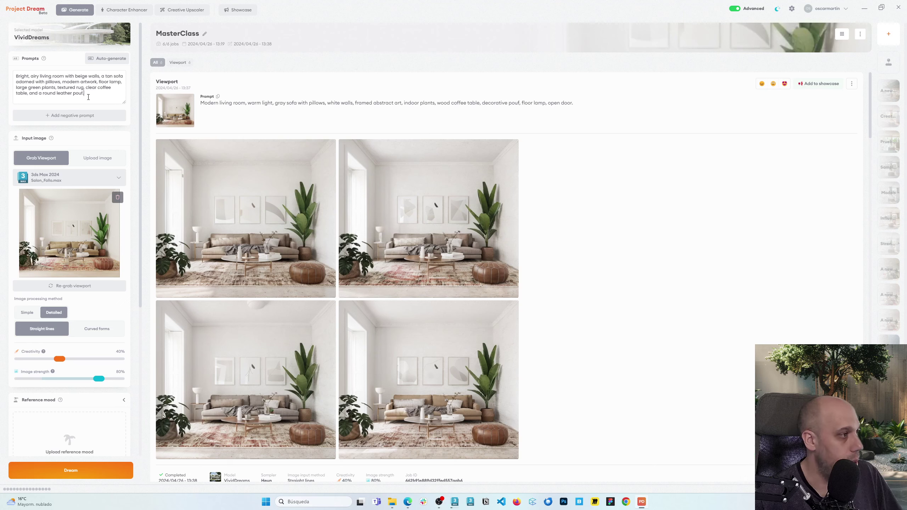
Step: Generate a VividDreams batch from the auto-generated "Bright, airy living room" prompt at 40% creativity and 80% image strength
{"action": "triple_click", "coordinate": [70, 87]}
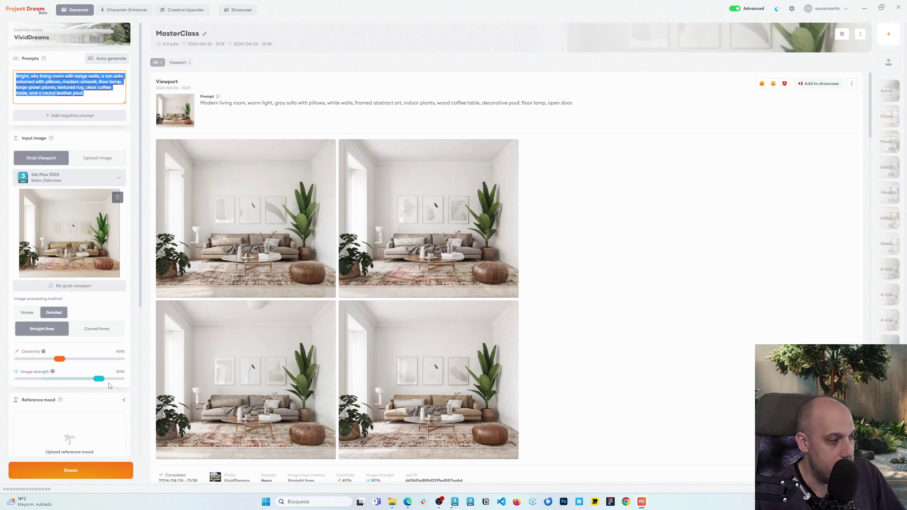
{"action": "left_click", "coordinate": [98, 469]}
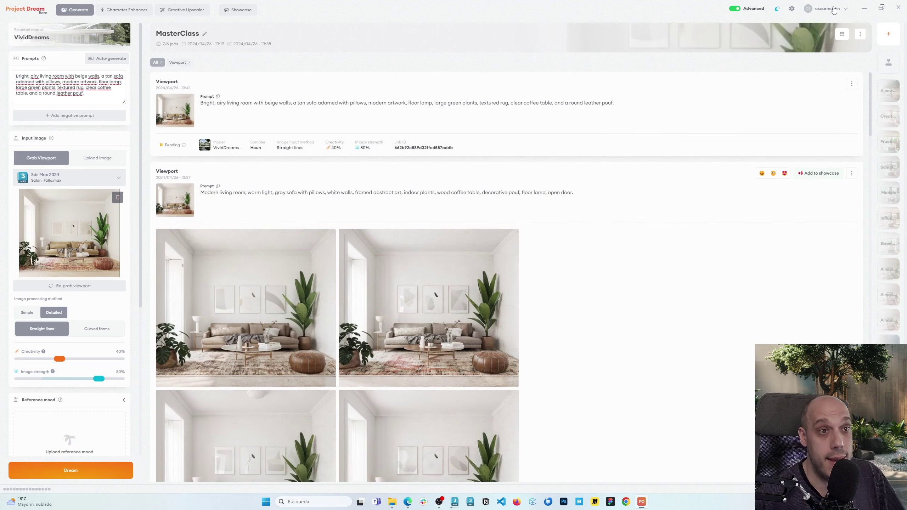
Step: Switch the AI that describes images from OpenAI to Pulze and auto-generate a new prompt from the input image
{"action": "left_click", "coordinate": [791, 8]}
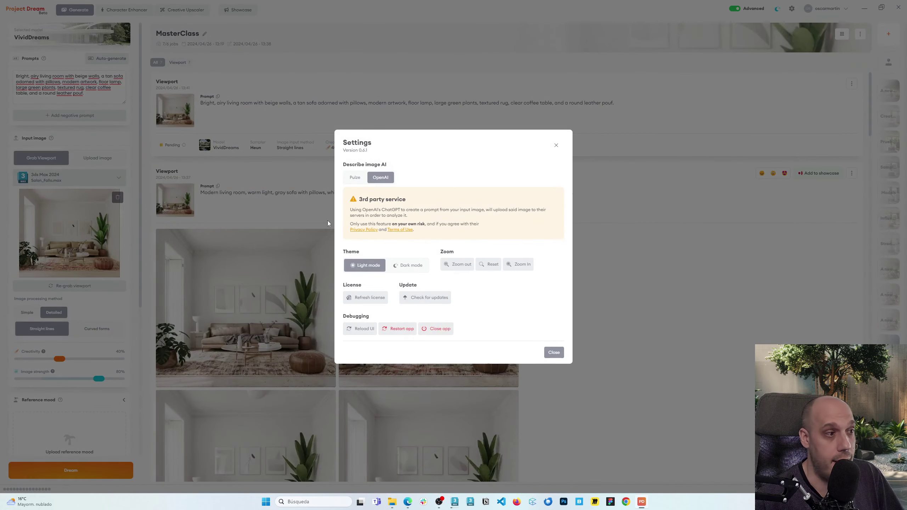
{"action": "left_click", "coordinate": [353, 179]}
{"action": "left_click", "coordinate": [553, 325]}
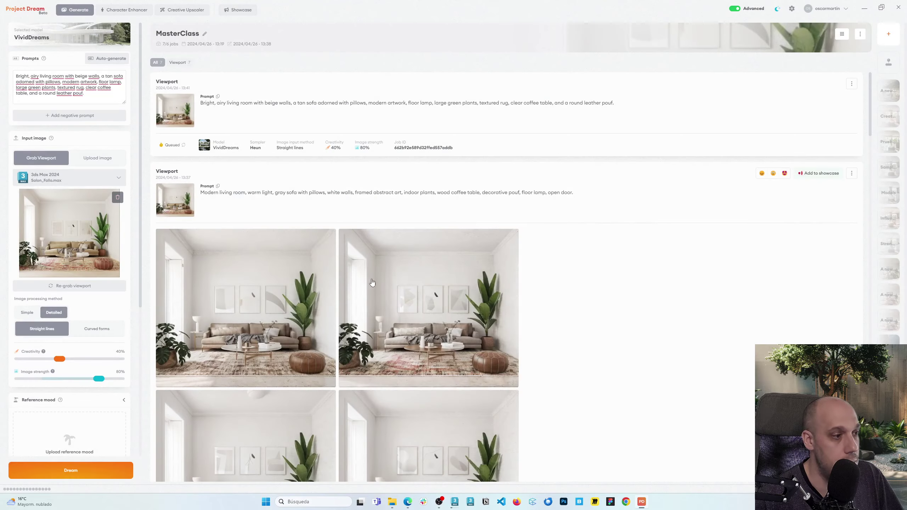
{"action": "left_click", "coordinate": [96, 58]}
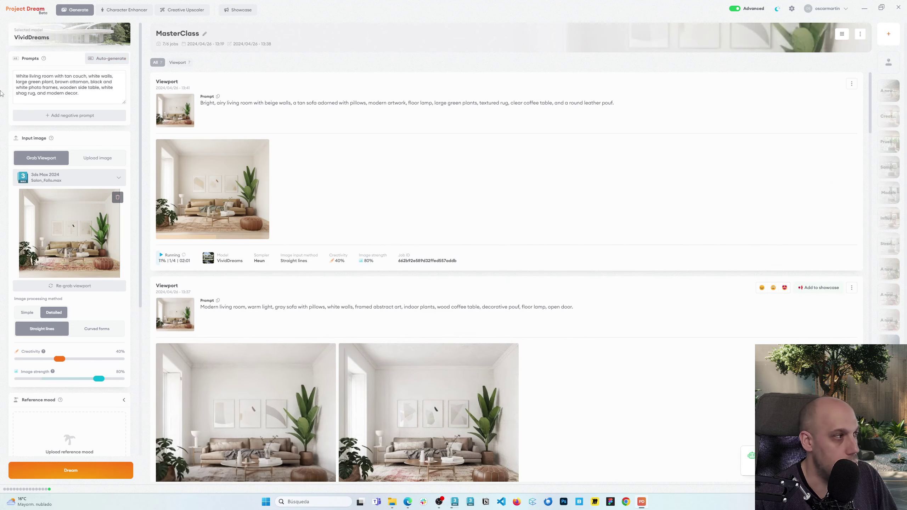
Step: Review the new "White living room with tan couch" prompt and generate a batch of images from it
{"action": "left_click_drag", "start_coordinate": [37, 77], "coordinate": [78, 93]}
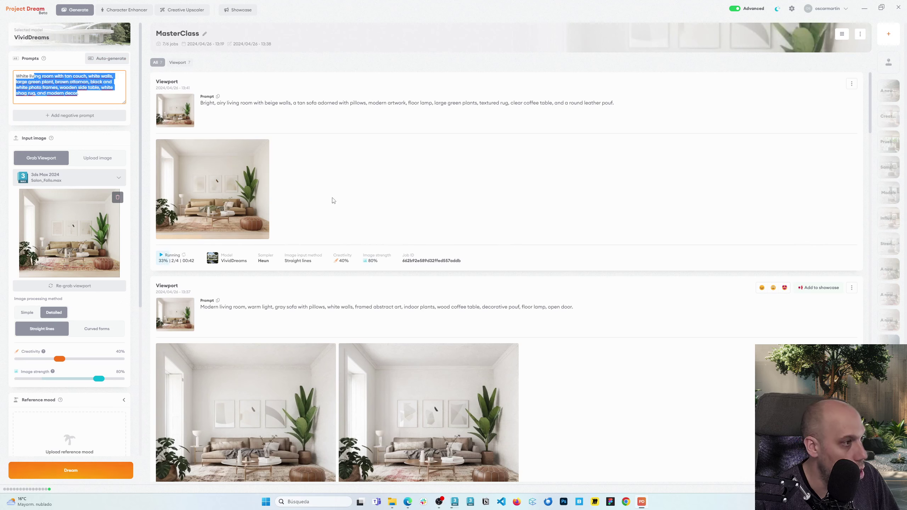
{"action": "left_click", "coordinate": [67, 472]}
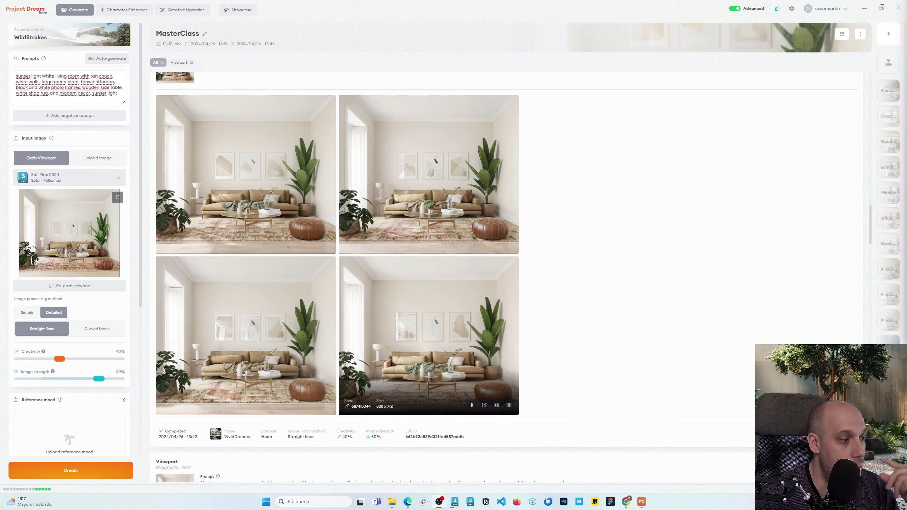
Step: Examine the "Bright, airy living room" batch against its prompt, with the first image enlarged
{"action": "scroll", "coordinate": [357, 343], "scroll_direction": "up", "scroll_amount": 1}
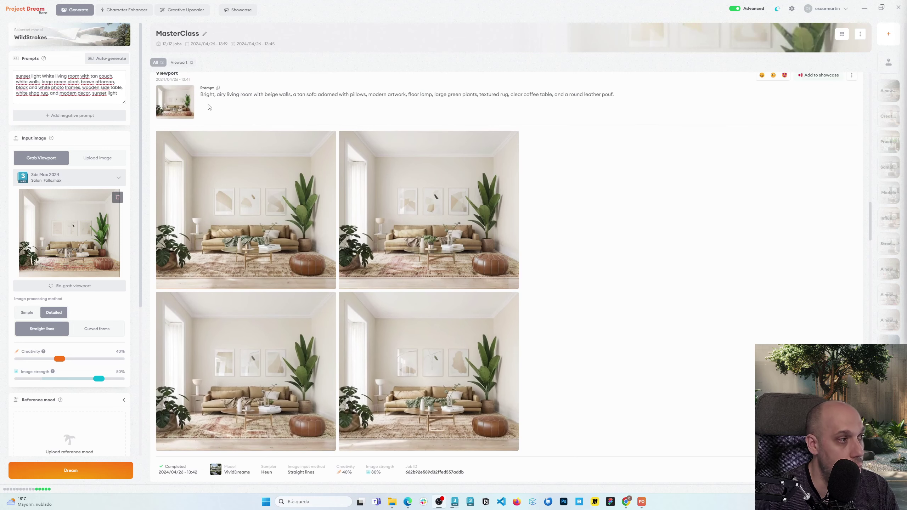
{"action": "left_click_drag", "start_coordinate": [214, 107], "coordinate": [583, 107]}
{"action": "scroll", "coordinate": [323, 347], "scroll_direction": "up", "scroll_amount": 12}
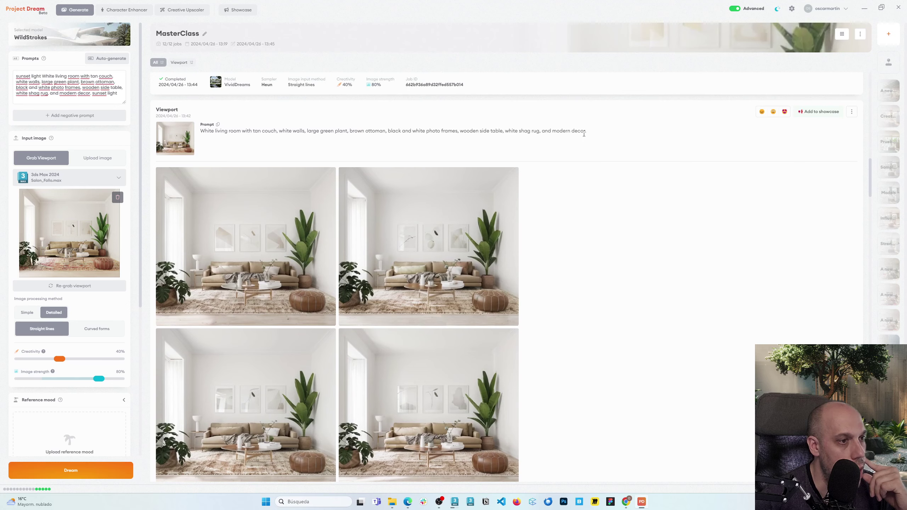
{"action": "scroll", "coordinate": [582, 134], "scroll_direction": "down", "scroll_amount": 12}
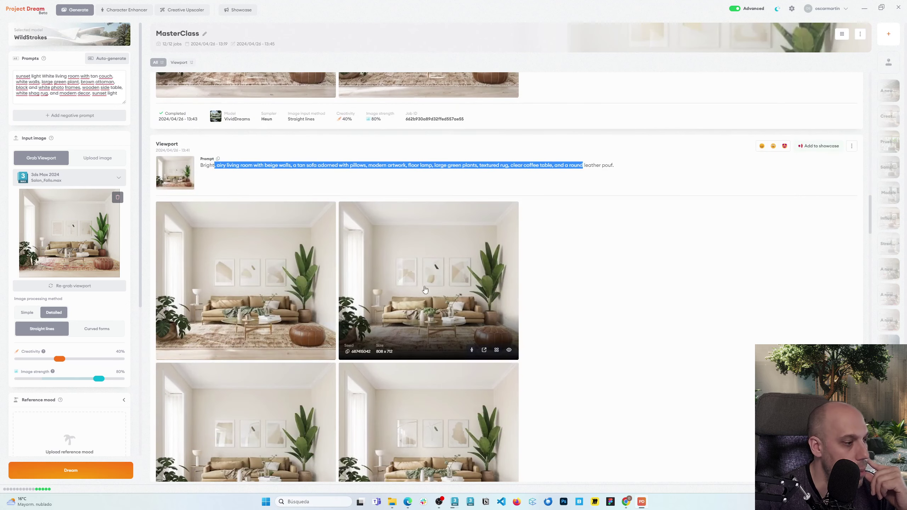
{"action": "left_click", "coordinate": [308, 264]}
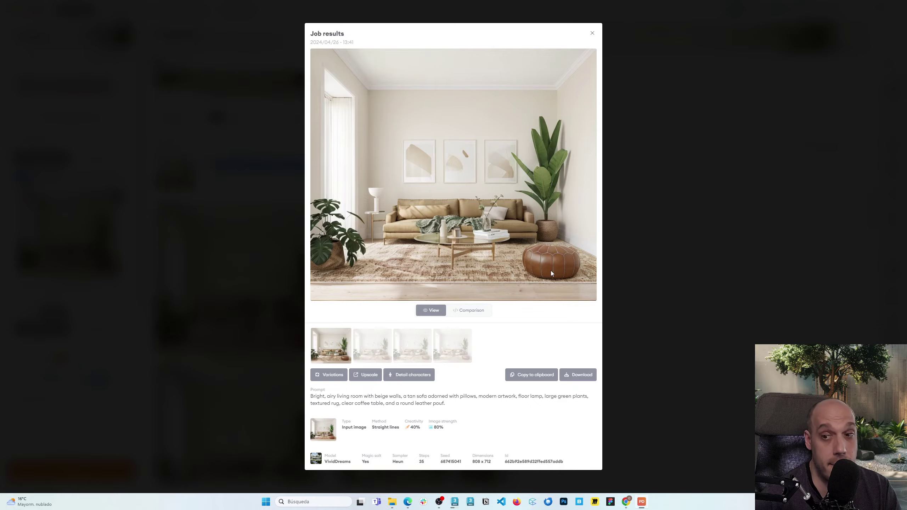
{"action": "left_click", "coordinate": [647, 247]}
Step: Compare the "Bright, airy living room" batch with the "Modern living room" batch and inspect its fourth image enlarged
{"action": "scroll", "coordinate": [511, 292], "scroll_direction": "up", "scroll_amount": 8}
{"action": "scroll", "coordinate": [449, 301], "scroll_direction": "down", "scroll_amount": 15}
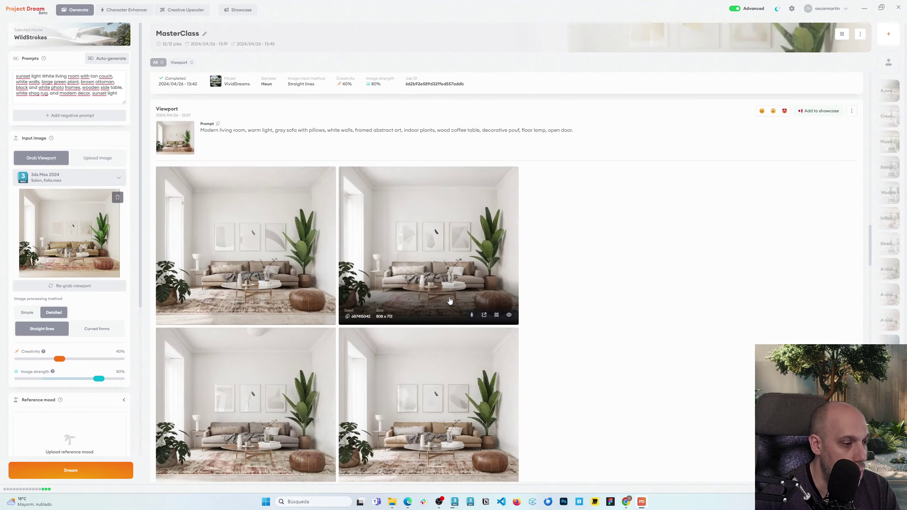
{"action": "scroll", "coordinate": [449, 299], "scroll_direction": "up", "scroll_amount": 10}
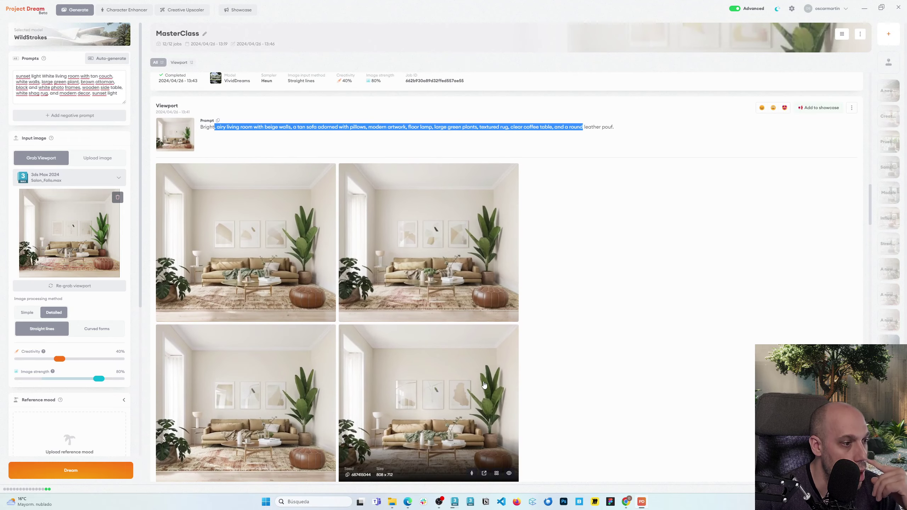
{"action": "left_click", "coordinate": [447, 392]}
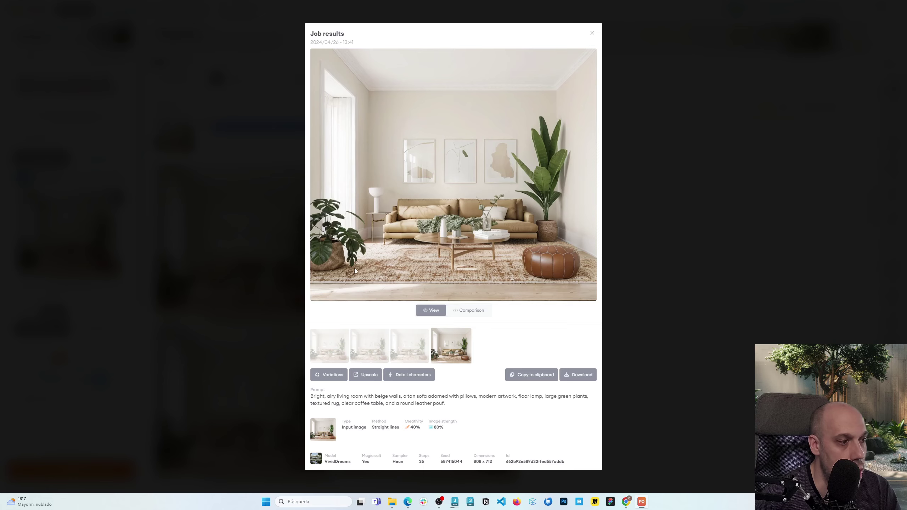
{"action": "left_click", "coordinate": [637, 275]}
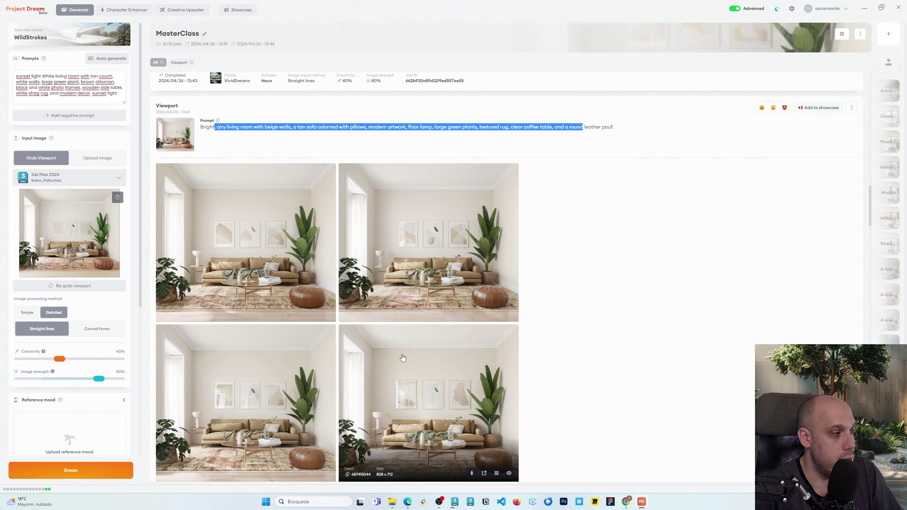
Step: Compare the enlarged input image with the fourth image of the "Bright, airy living room" batch
{"action": "left_click", "coordinate": [78, 221]}
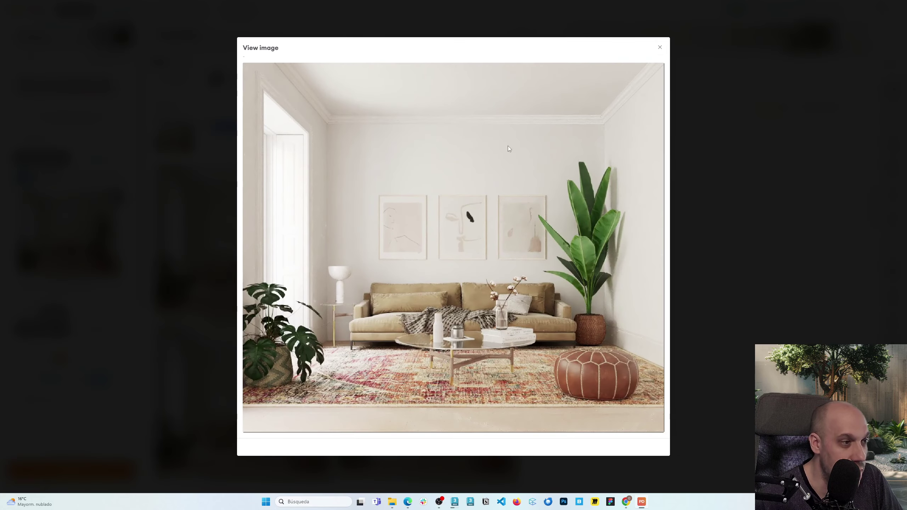
{"action": "key", "text": "Escape"}
{"action": "left_click", "coordinate": [457, 395]}
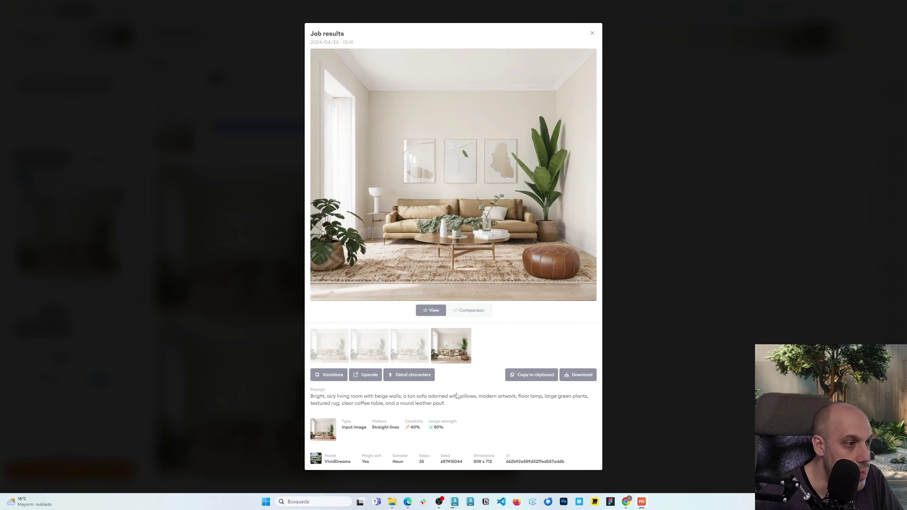
{"action": "left_click", "coordinate": [710, 317]}
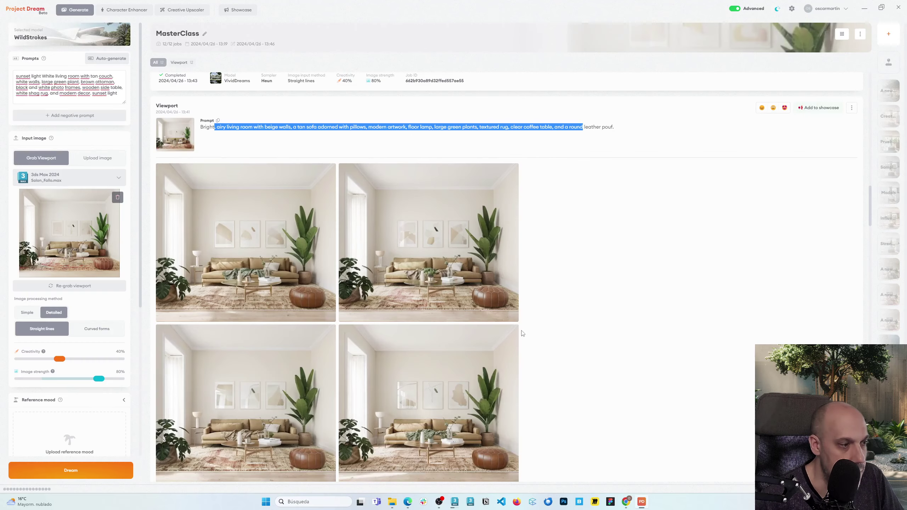
{"action": "left_click", "coordinate": [69, 250]}
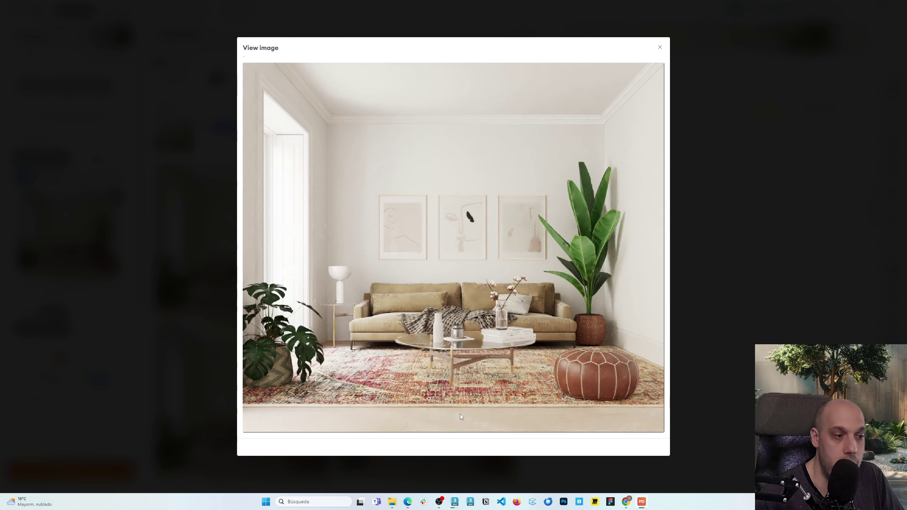
{"action": "left_click", "coordinate": [690, 304]}
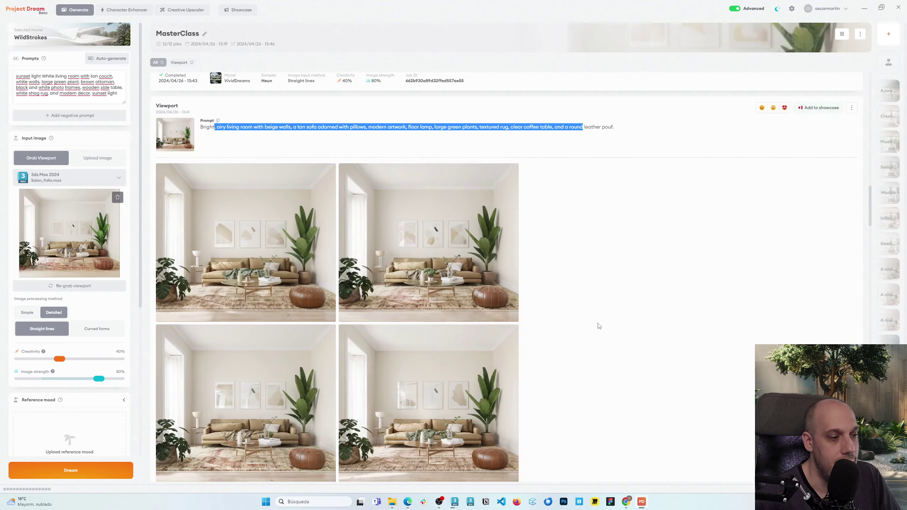
Step: Inspect the second image of the "Bright, airy living room" batch enlarged, and compare the batch with its neighbours in the results
{"action": "left_click", "coordinate": [411, 267]}
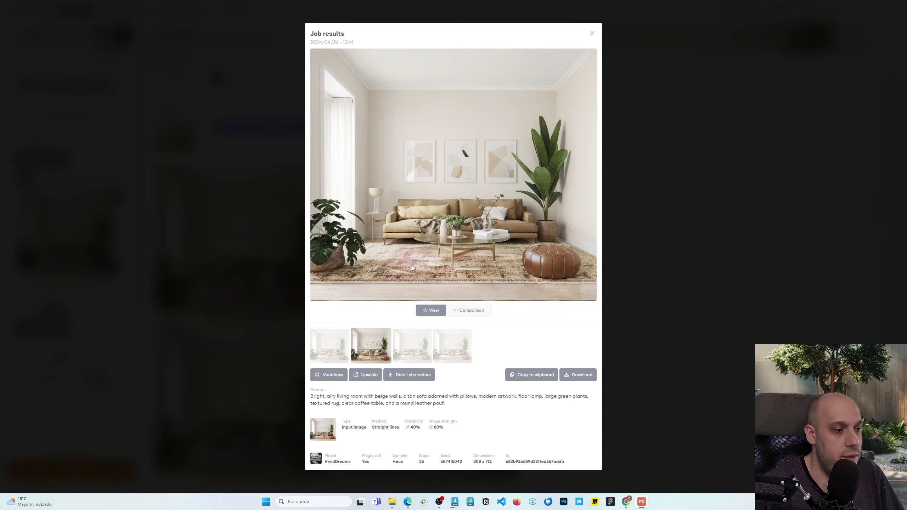
{"action": "left_click", "coordinate": [660, 201]}
{"action": "scroll", "coordinate": [368, 338], "scroll_direction": "down", "scroll_amount": 3}
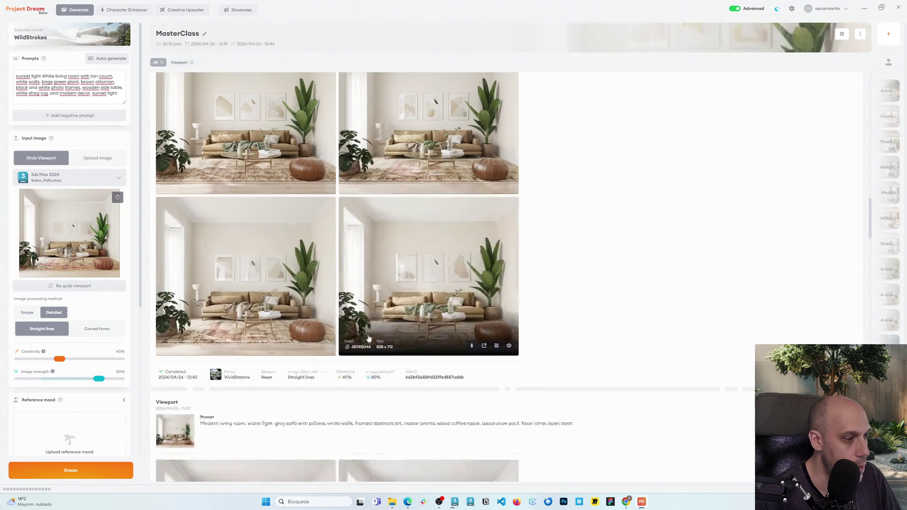
{"action": "scroll", "coordinate": [368, 338], "scroll_direction": "down", "scroll_amount": 5}
{"action": "scroll", "coordinate": [368, 338], "scroll_direction": "up", "scroll_amount": 5}
{"action": "scroll", "coordinate": [357, 335], "scroll_direction": "down", "scroll_amount": 5}
{"action": "scroll", "coordinate": [346, 332], "scroll_direction": "up", "scroll_amount": 5}
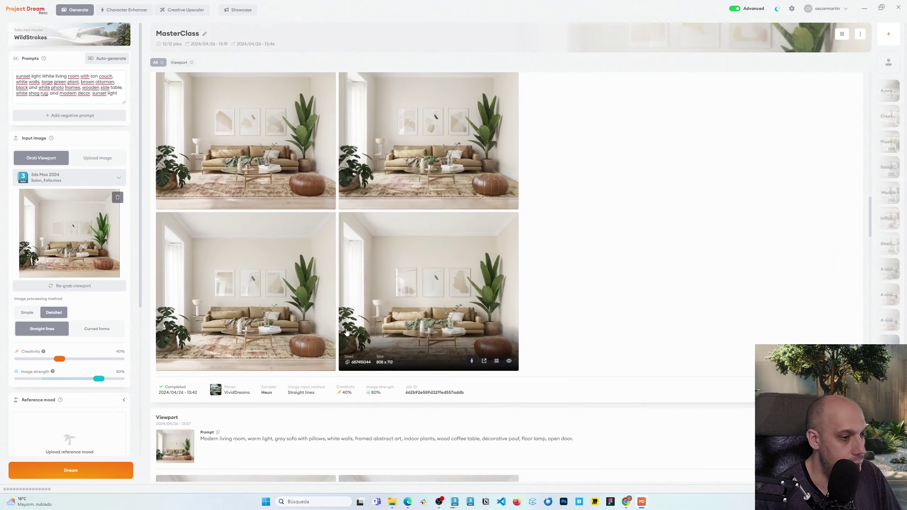
{"action": "scroll", "coordinate": [346, 333], "scroll_direction": "up", "scroll_amount": 5}
{"action": "scroll", "coordinate": [393, 214], "scroll_direction": "down", "scroll_amount": 4}
{"action": "left_click_drag", "start_coordinate": [215, 124], "coordinate": [582, 124]}
Step: Examine the second, third and fourth images of the plain "White living room with tan couch" batch enlarged
{"action": "scroll", "coordinate": [407, 289], "scroll_direction": "up", "scroll_amount": 5}
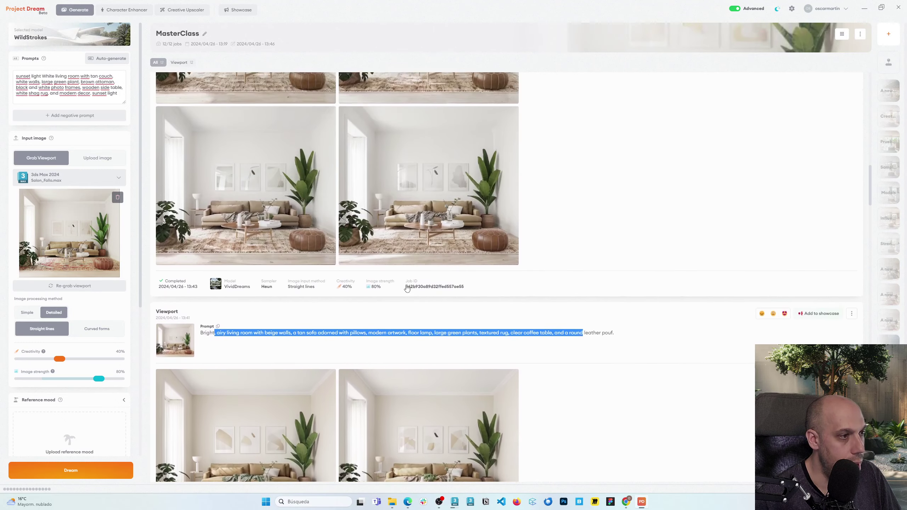
{"action": "scroll", "coordinate": [406, 289], "scroll_direction": "up", "scroll_amount": 6}
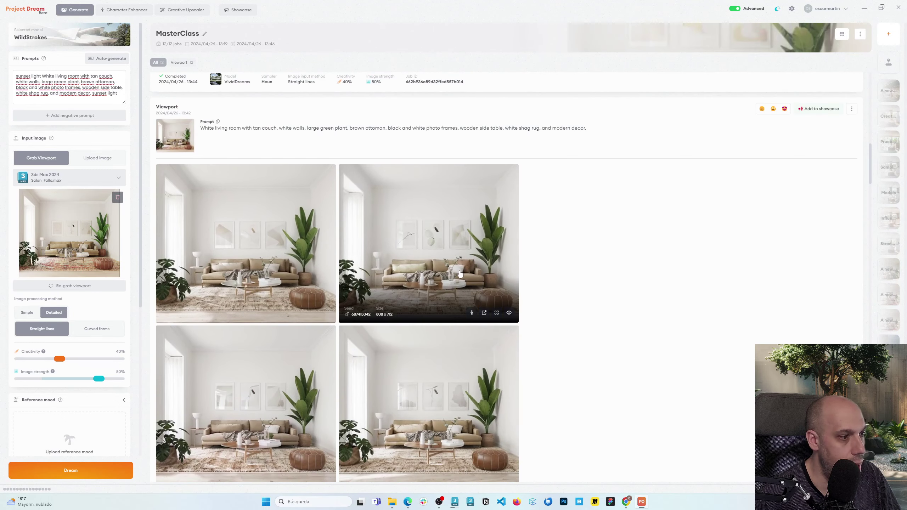
{"action": "left_click", "coordinate": [459, 273]}
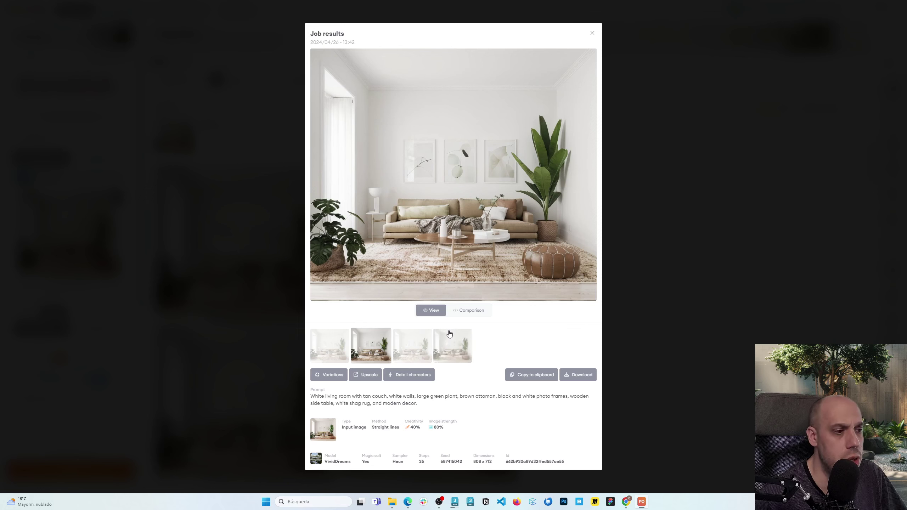
{"action": "left_click", "coordinate": [425, 354]}
{"action": "left_click", "coordinate": [454, 344]}
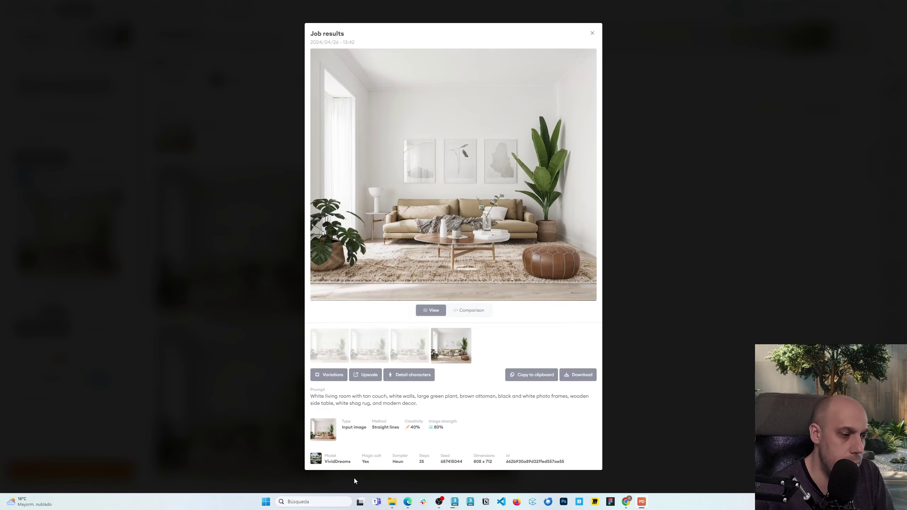
{"action": "left_click", "coordinate": [644, 395]}
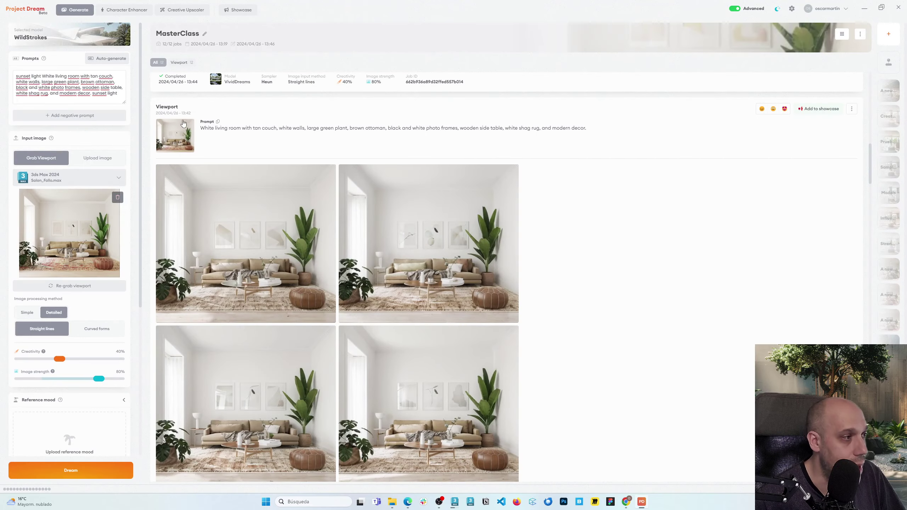
Step: Compare the plain "White living room with tan couch" batch with the one whose prompt adds "Golden hour light"
{"action": "scroll", "coordinate": [219, 225], "scroll_direction": "down", "scroll_amount": 5}
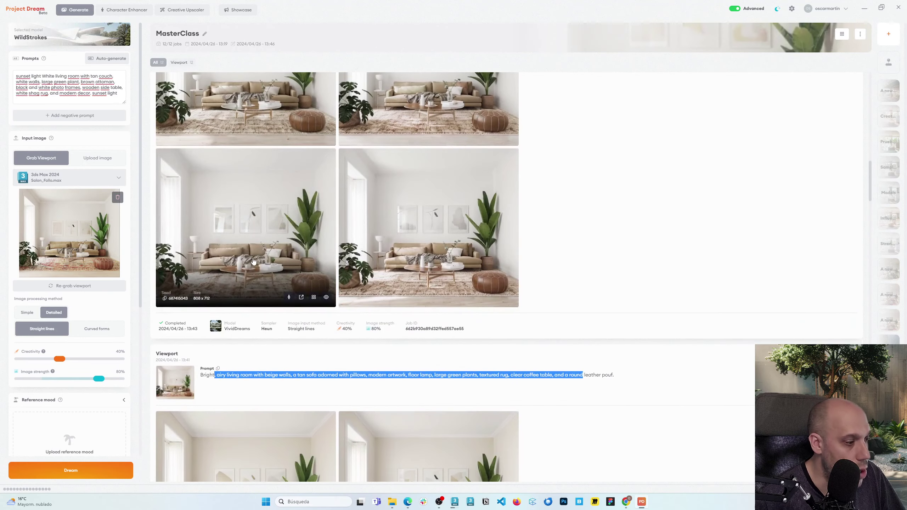
{"action": "scroll", "coordinate": [209, 328], "scroll_direction": "down", "scroll_amount": 15}
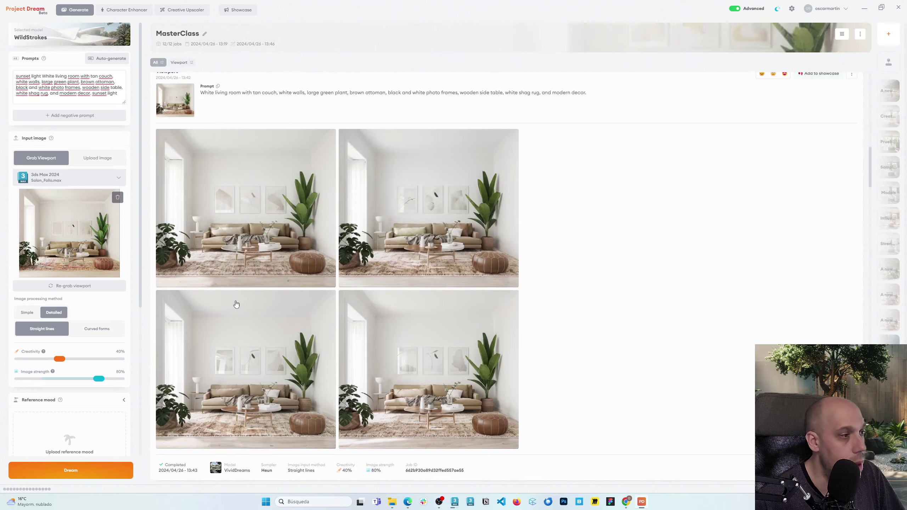
{"action": "scroll", "coordinate": [323, 316], "scroll_direction": "up", "scroll_amount": 5}
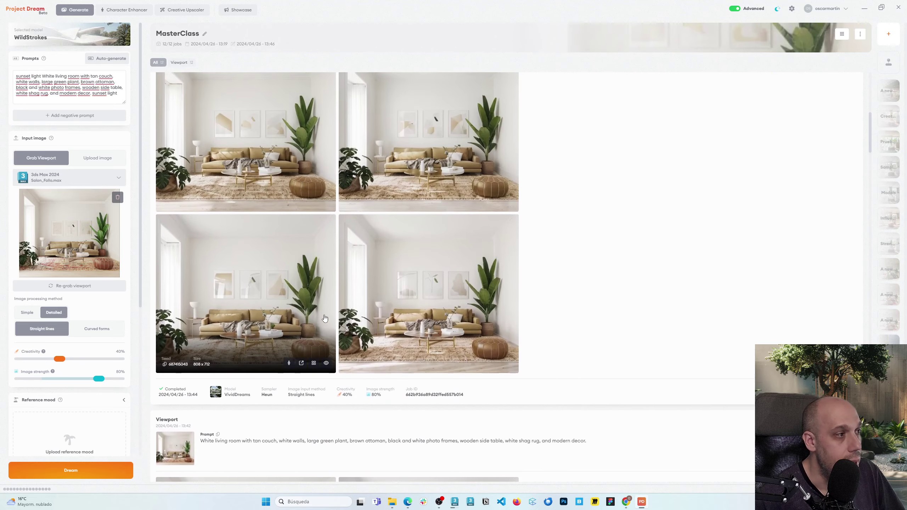
{"action": "scroll", "coordinate": [329, 316], "scroll_direction": "down", "scroll_amount": 4}
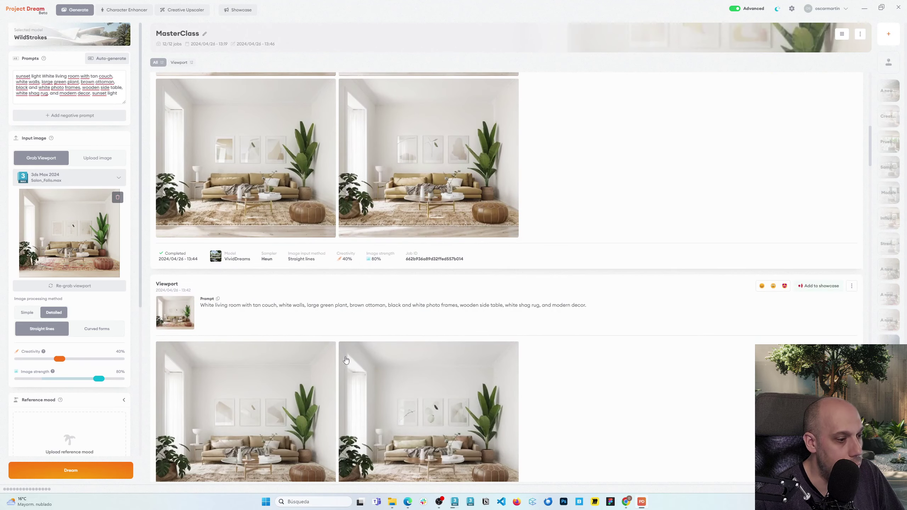
{"action": "scroll", "coordinate": [357, 323], "scroll_direction": "up", "scroll_amount": 3}
{"action": "scroll", "coordinate": [360, 325], "scroll_direction": "down", "scroll_amount": 9}
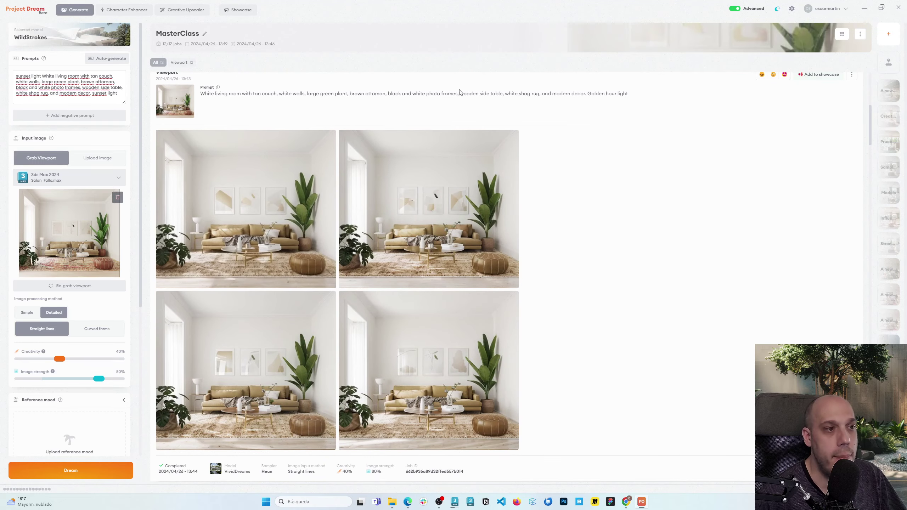
{"action": "left_click_drag", "start_coordinate": [592, 94], "coordinate": [629, 94]}
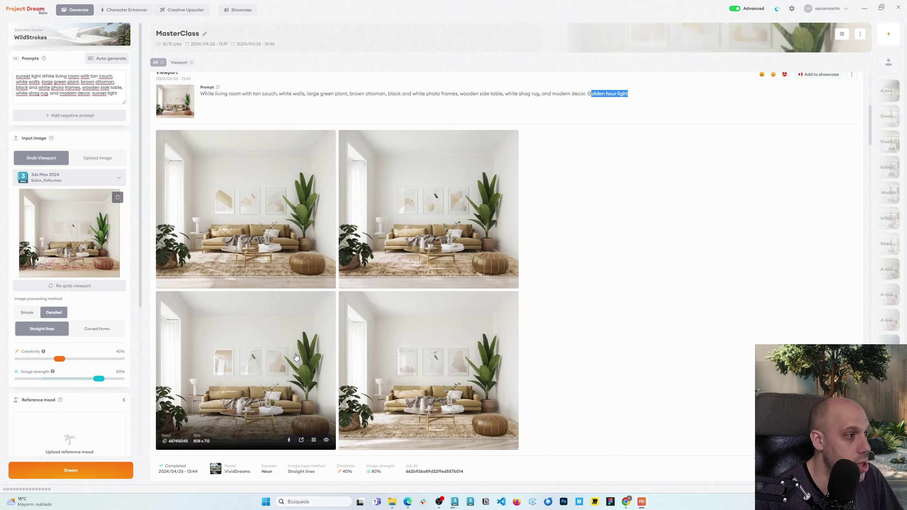
{"action": "scroll", "coordinate": [293, 354], "scroll_direction": "up", "scroll_amount": 10}
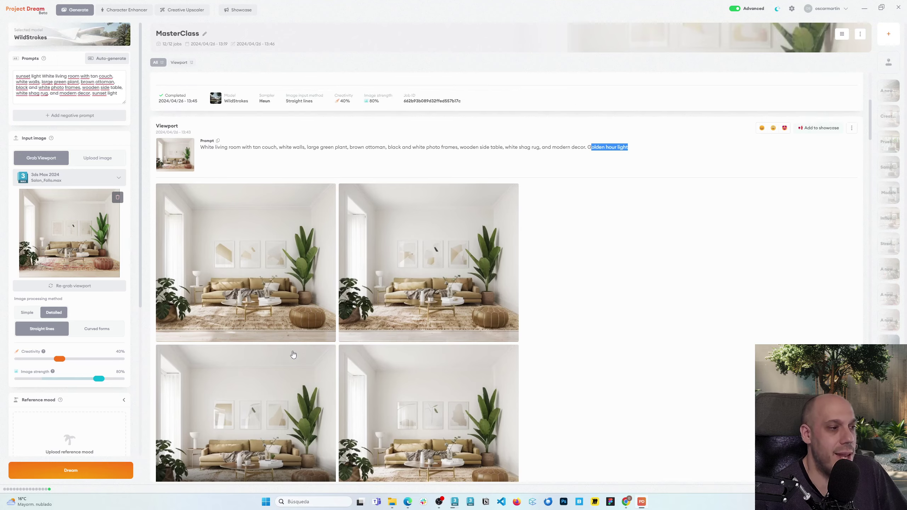
Step: Compare the two neighbouring batches whose prompts end in "Golden hour light" in the results list
{"action": "scroll", "coordinate": [292, 355], "scroll_direction": "down", "scroll_amount": 2}
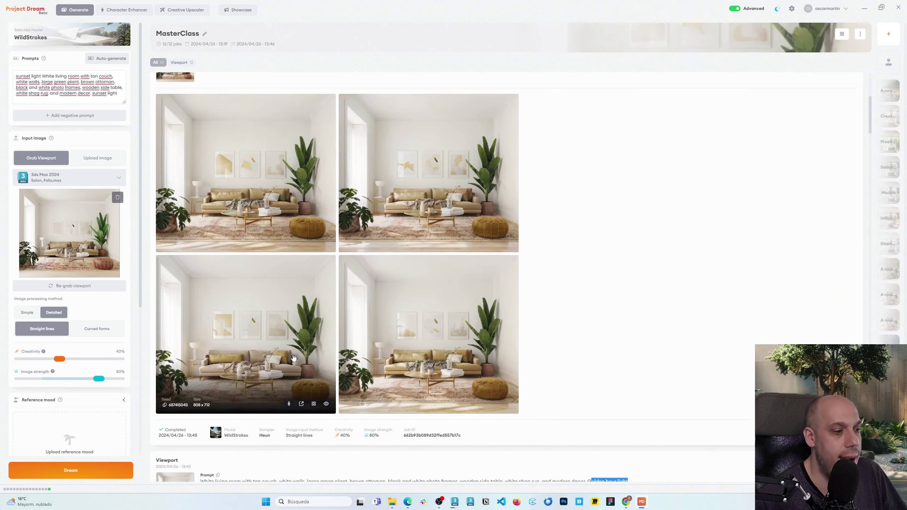
{"action": "scroll", "coordinate": [299, 356], "scroll_direction": "up", "scroll_amount": 2}
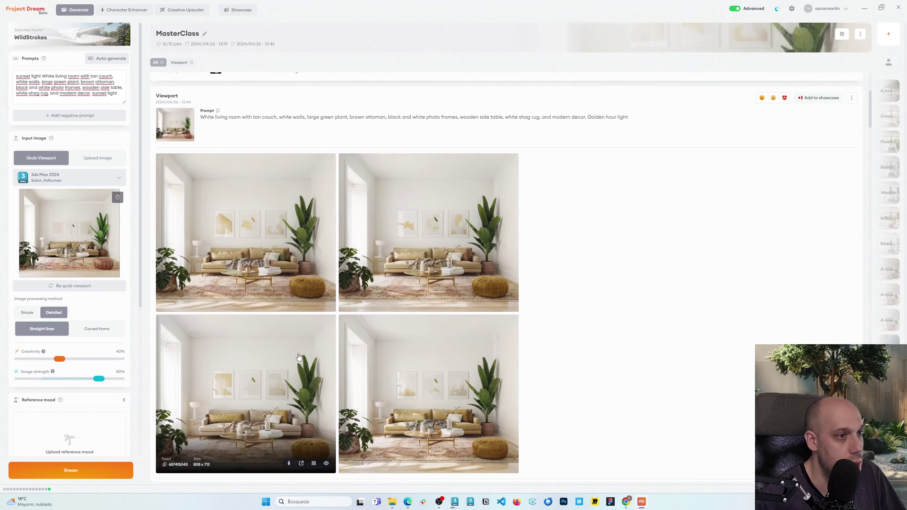
{"action": "scroll", "coordinate": [299, 356], "scroll_direction": "down", "scroll_amount": 6}
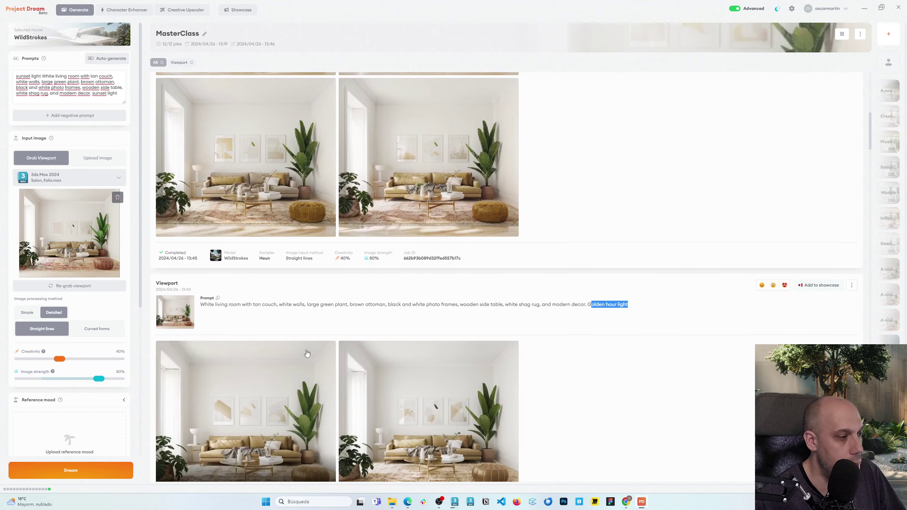
{"action": "scroll", "coordinate": [211, 312], "scroll_direction": "down", "scroll_amount": 6}
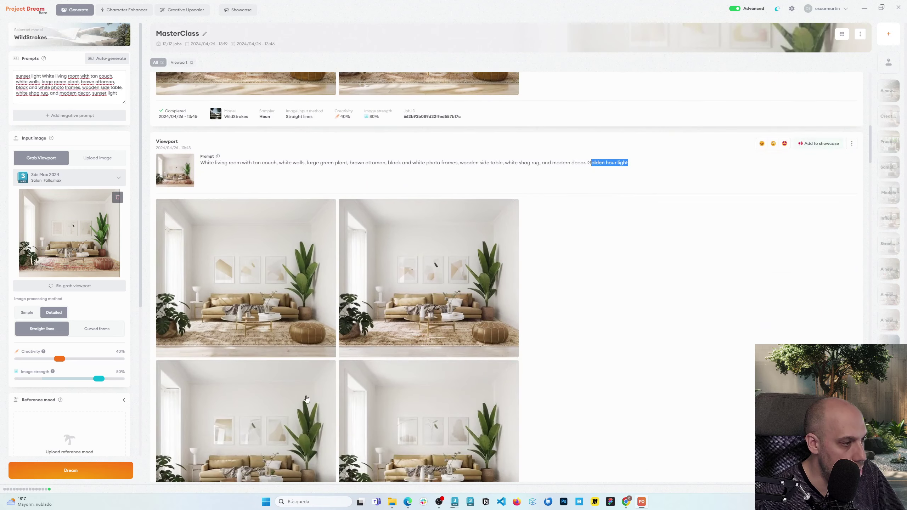
{"action": "scroll", "coordinate": [316, 256], "scroll_direction": "up", "scroll_amount": 10}
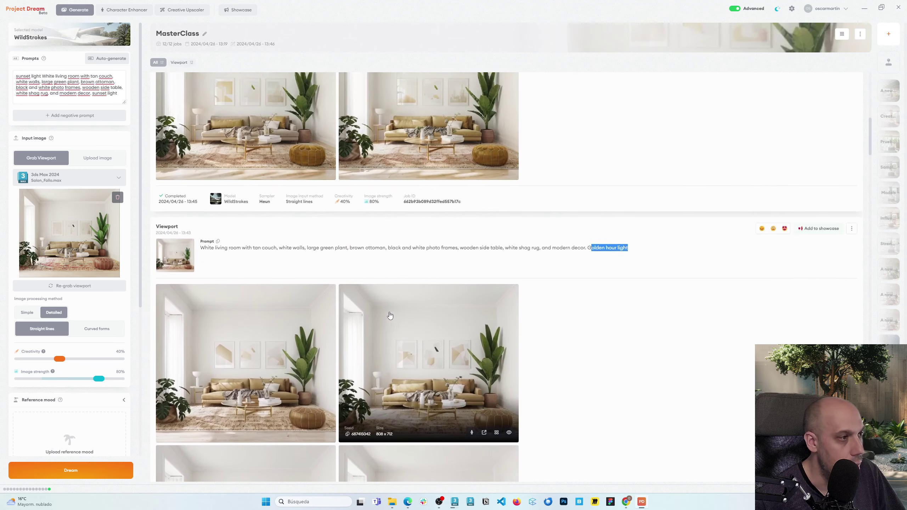
{"action": "scroll", "coordinate": [316, 256], "scroll_direction": "down", "scroll_amount": 6}
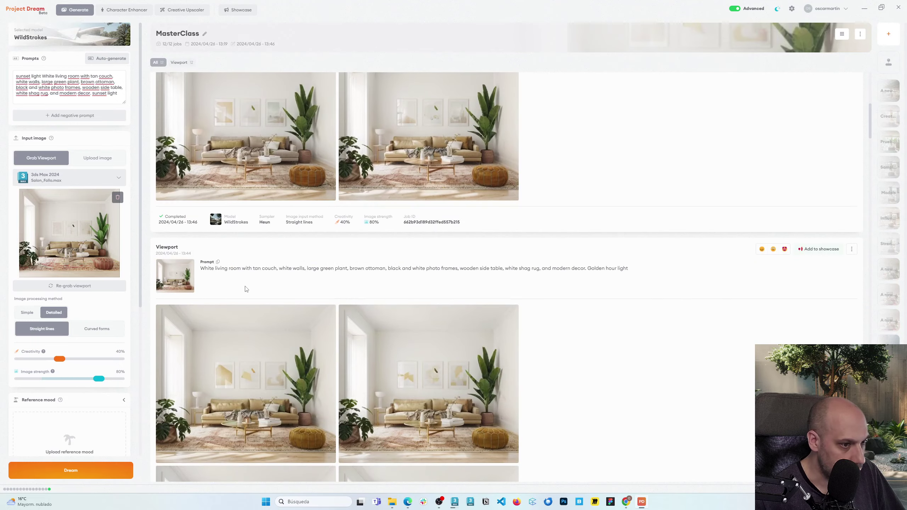
{"action": "scroll", "coordinate": [250, 289], "scroll_direction": "down", "scroll_amount": 6}
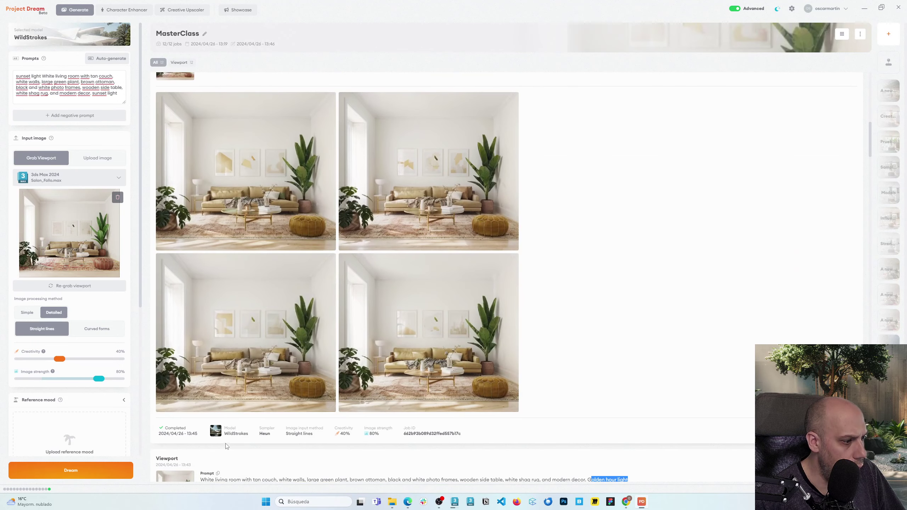
Step: Examine all four images of the newer "Golden hour light" batch enlarged, from the fourth back to the first
{"action": "left_click", "coordinate": [380, 280]}
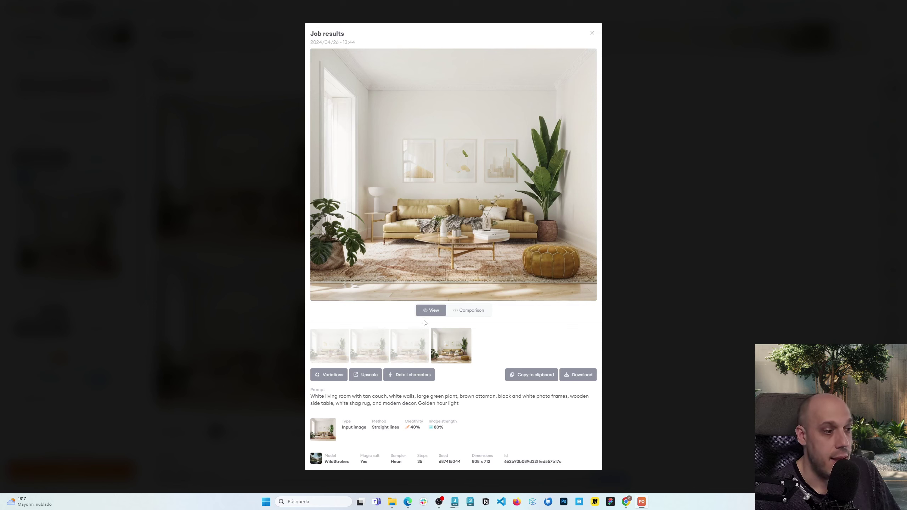
{"action": "left_click", "coordinate": [409, 347]}
{"action": "left_click", "coordinate": [373, 349]}
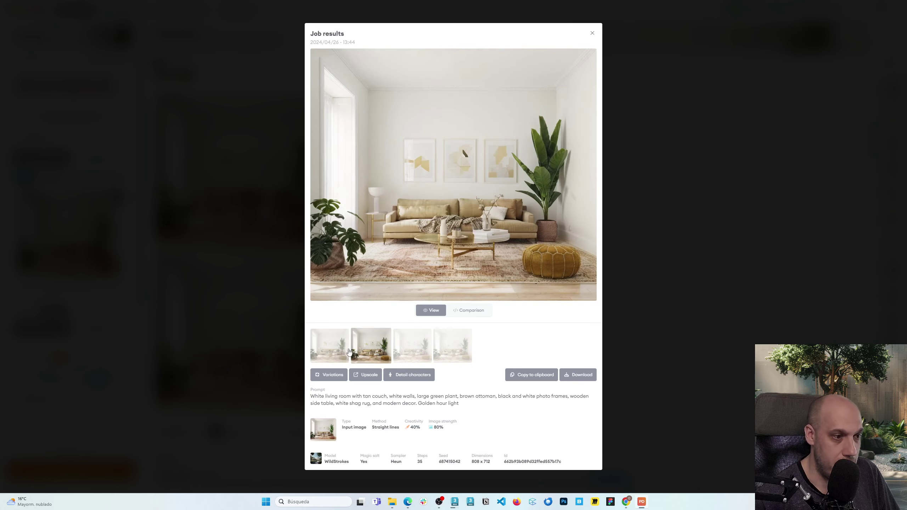
{"action": "left_click", "coordinate": [345, 353]}
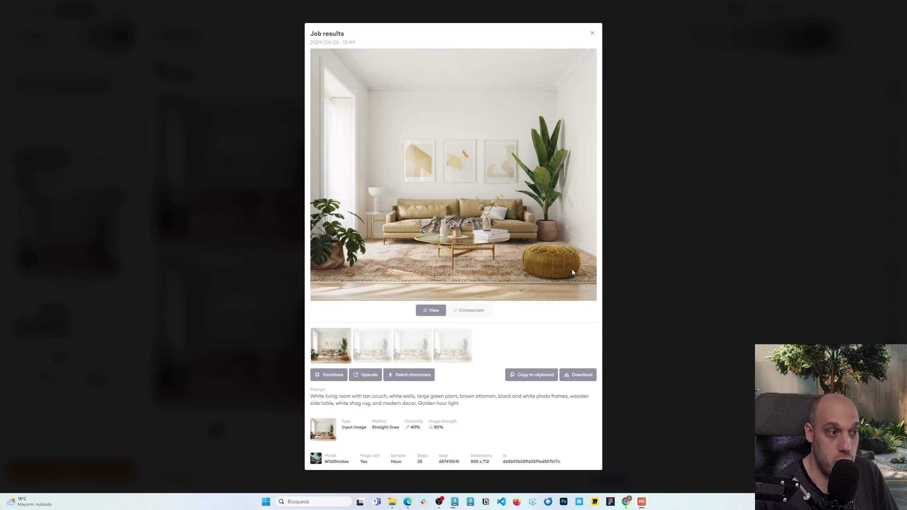
{"action": "left_click", "coordinate": [682, 257]}
Step: Compare the "Golden hour light" batch with the "sunset light" batch above it, highlighting the lighting phrase in the prompt
{"action": "scroll", "coordinate": [242, 199], "scroll_direction": "down", "scroll_amount": 6}
{"action": "scroll", "coordinate": [242, 199], "scroll_direction": "up", "scroll_amount": 1}
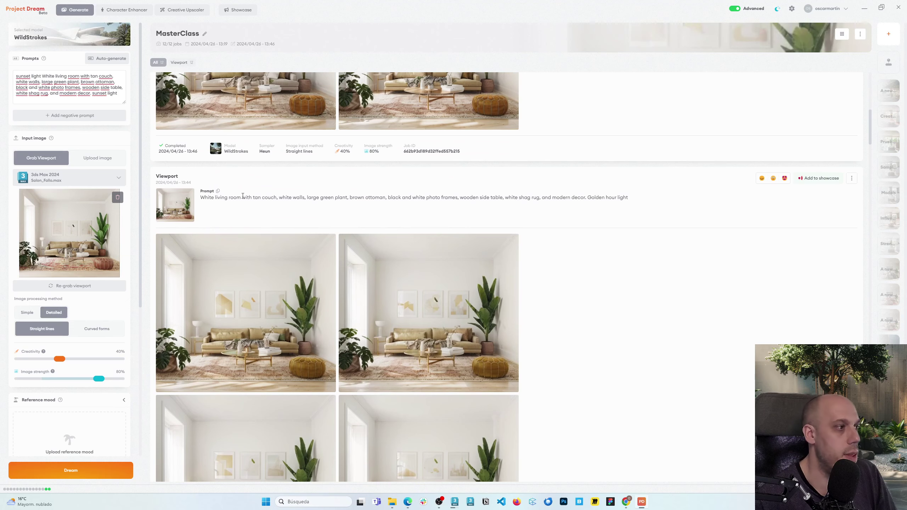
{"action": "scroll", "coordinate": [322, 322], "scroll_direction": "up", "scroll_amount": 4}
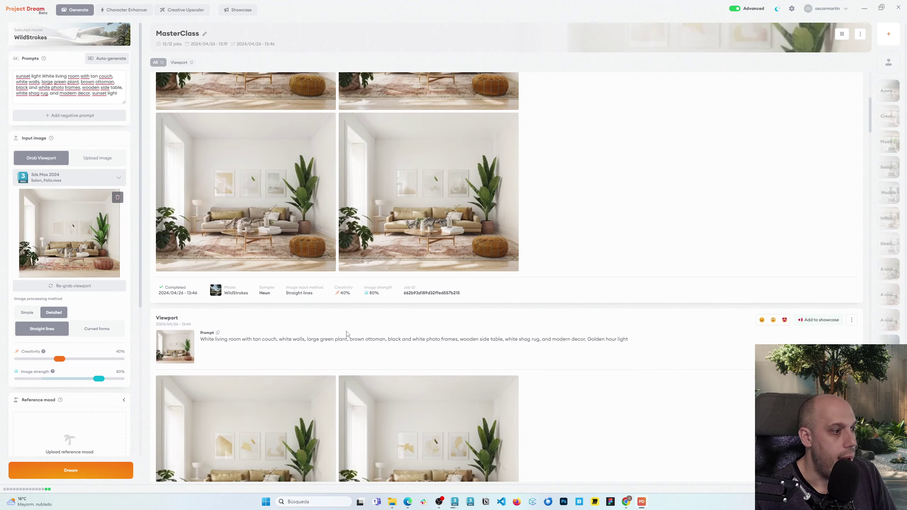
{"action": "scroll", "coordinate": [345, 335], "scroll_direction": "up", "scroll_amount": 2}
{"action": "scroll", "coordinate": [345, 335], "scroll_direction": "down", "scroll_amount": 8}
{"action": "scroll", "coordinate": [428, 315], "scroll_direction": "up", "scroll_amount": 1}
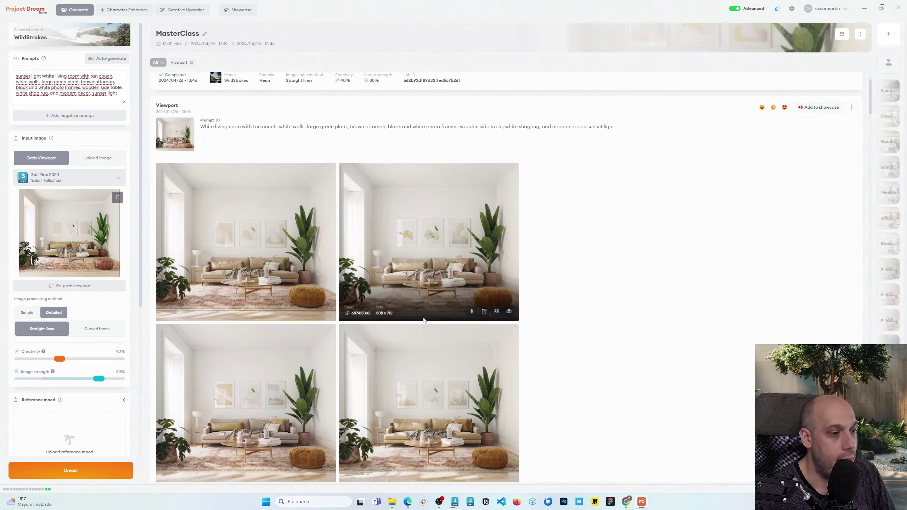
{"action": "left_click_drag", "start_coordinate": [593, 125], "coordinate": [628, 127]}
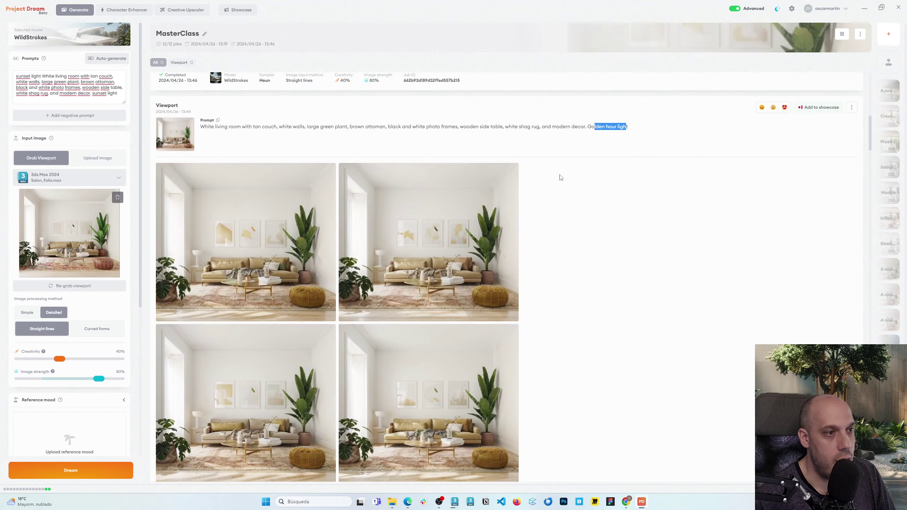
Step: Review the newest batch, whose prompt has "sunset light" at both its start and end, against the input image
{"action": "scroll", "coordinate": [562, 171], "scroll_direction": "up", "scroll_amount": 10}
{"action": "scroll", "coordinate": [570, 168], "scroll_direction": "up", "scroll_amount": 1}
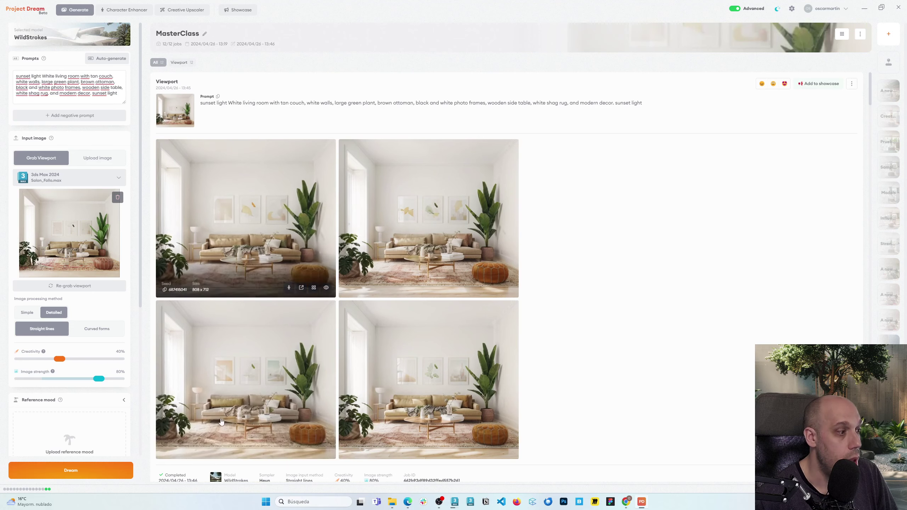
{"action": "scroll", "coordinate": [227, 439], "scroll_direction": "down", "scroll_amount": 2}
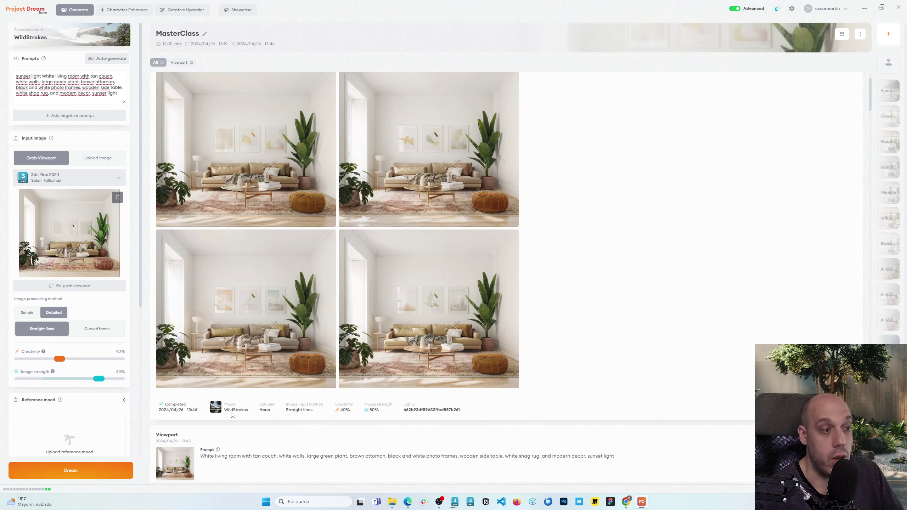
{"action": "mouse_move", "coordinate": [441, 300]}
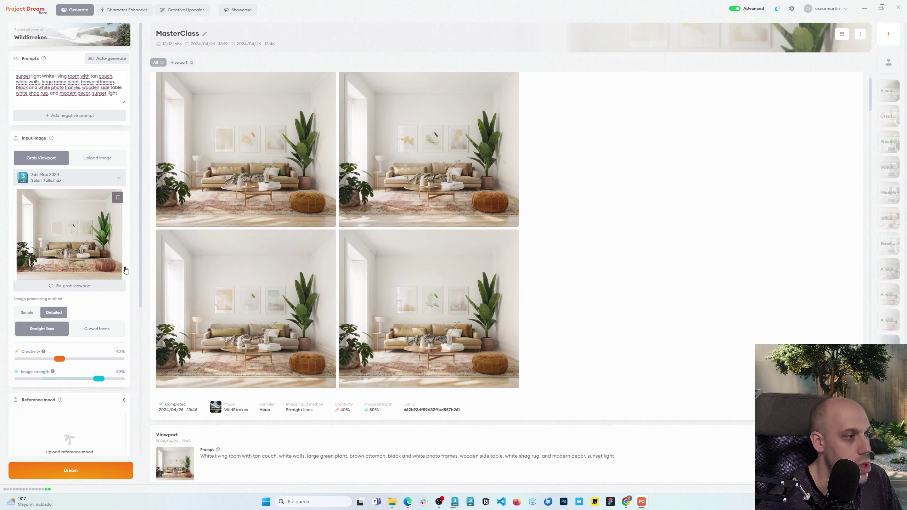
Step: Submit an upscale of the first image in the double "sunset light" batch with creativity at 20%
{"action": "left_click", "coordinate": [231, 119]}
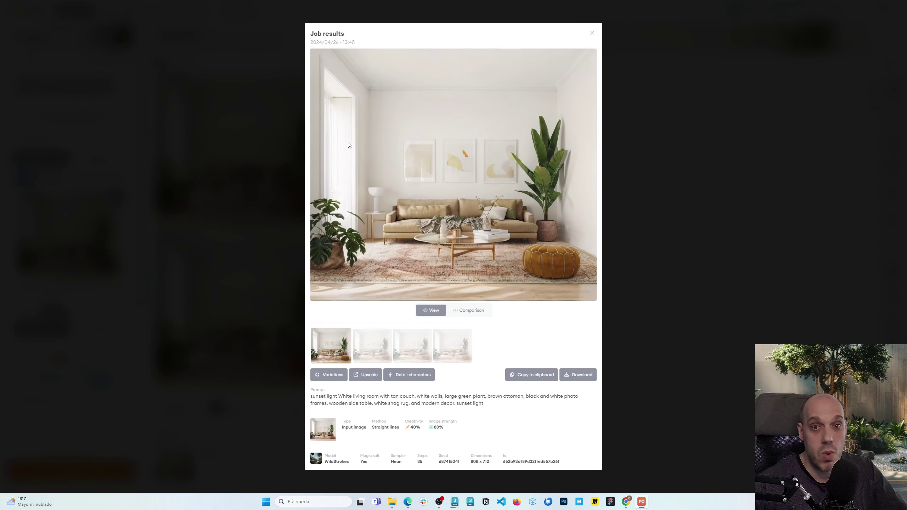
{"action": "left_click", "coordinate": [373, 379]}
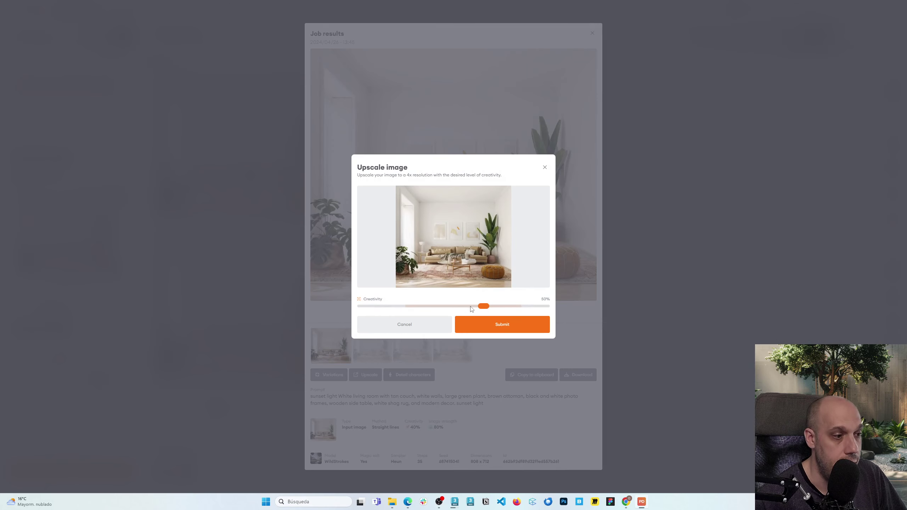
{"action": "mouse_move", "coordinate": [472, 308]}
{"action": "left_mouse_down"}
{"action": "mouse_move", "coordinate": [411, 310]}
{"action": "mouse_move", "coordinate": [485, 311]}
{"action": "left_mouse_up"}
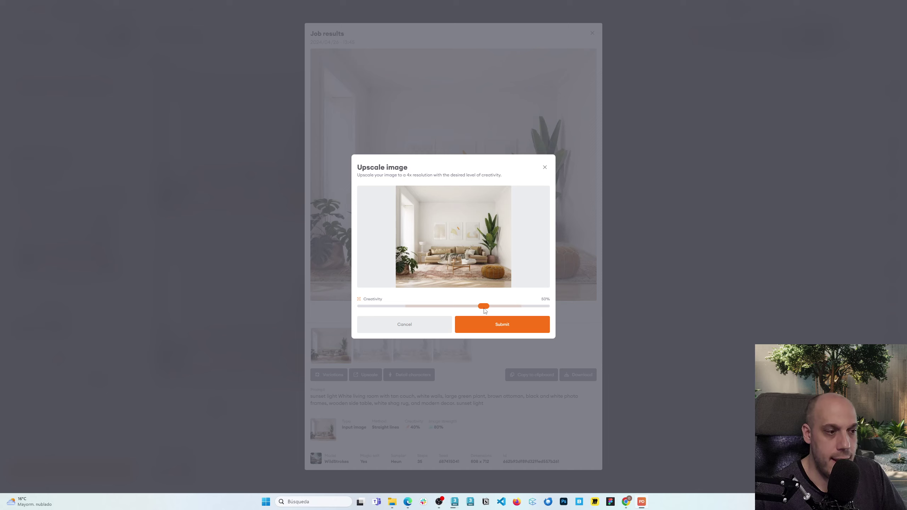
{"action": "left_click_drag", "start_coordinate": [485, 310], "coordinate": [413, 309]}
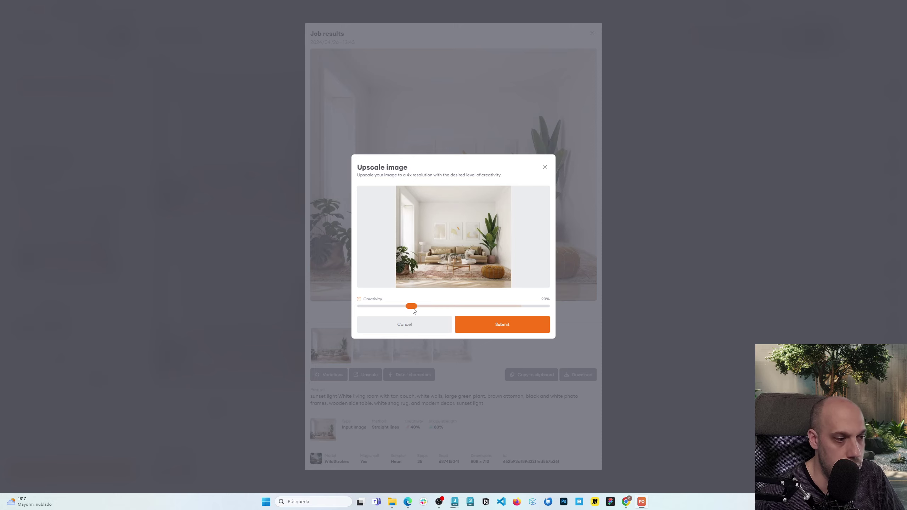
{"action": "left_click", "coordinate": [503, 331]}
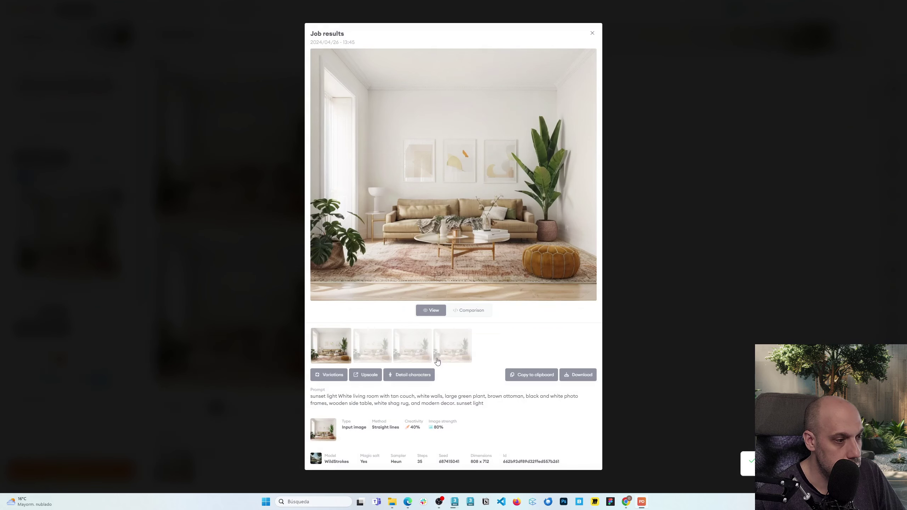
Step: Submit a second upscale of the same image with creativity at 70%, and return to the results list
{"action": "left_click", "coordinate": [368, 376]}
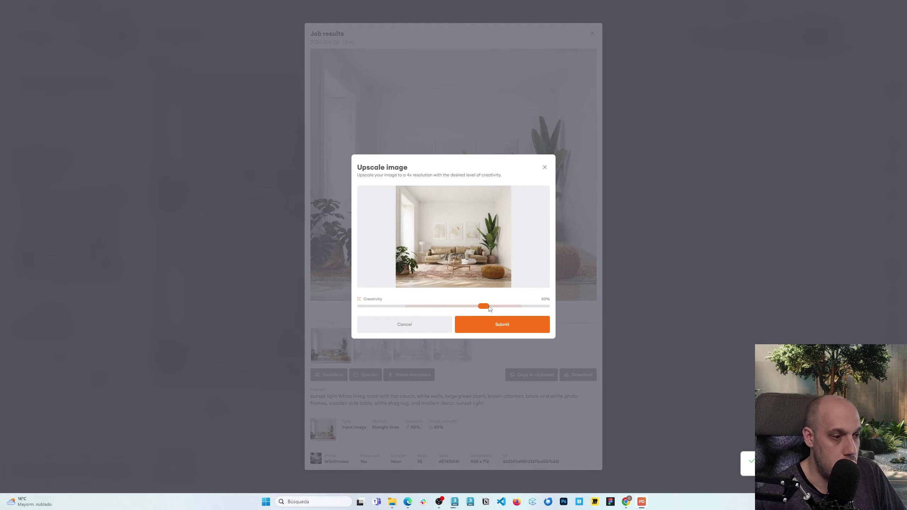
{"action": "left_click_drag", "start_coordinate": [490, 308], "coordinate": [528, 308]}
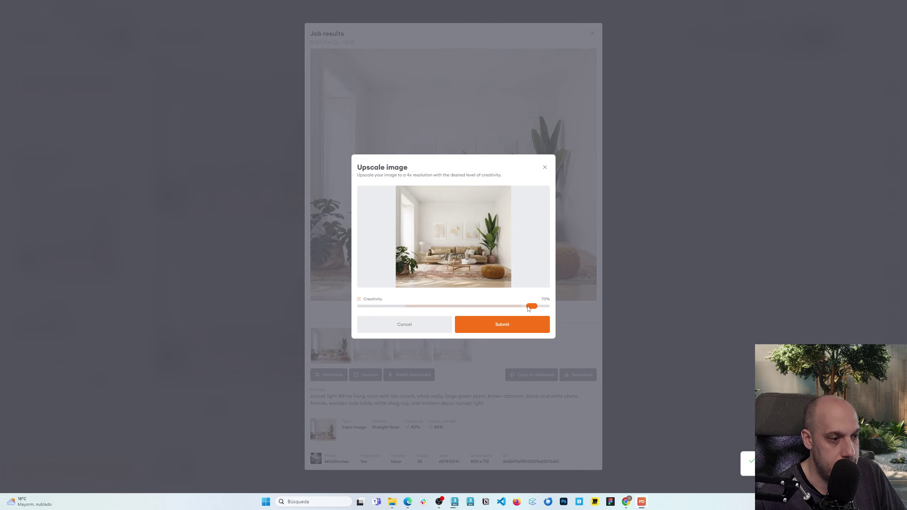
{"action": "left_click", "coordinate": [521, 329]}
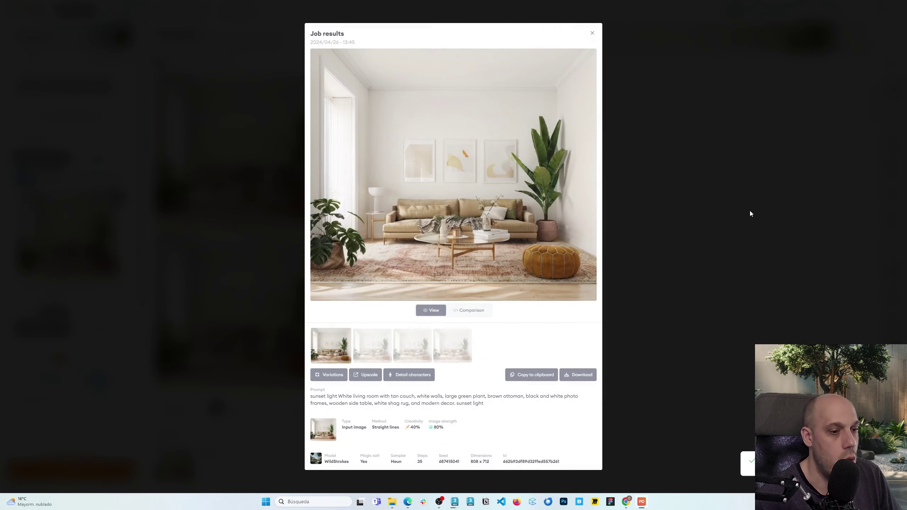
{"action": "left_click", "coordinate": [749, 213]}
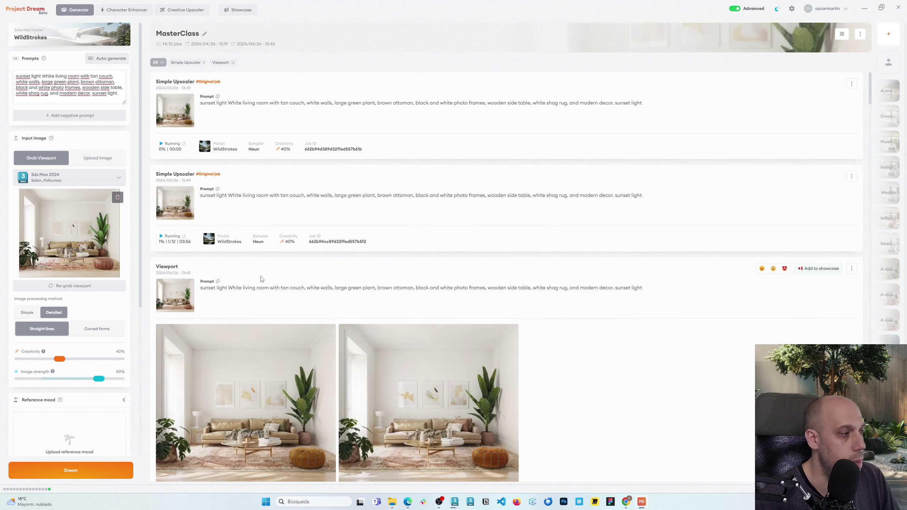
Step: Check the living room viewport of Salon_Fallo.max in 3ds Max, and switch to the Prueba de escena.max scene
{"action": "left_click", "coordinate": [98, 184]}
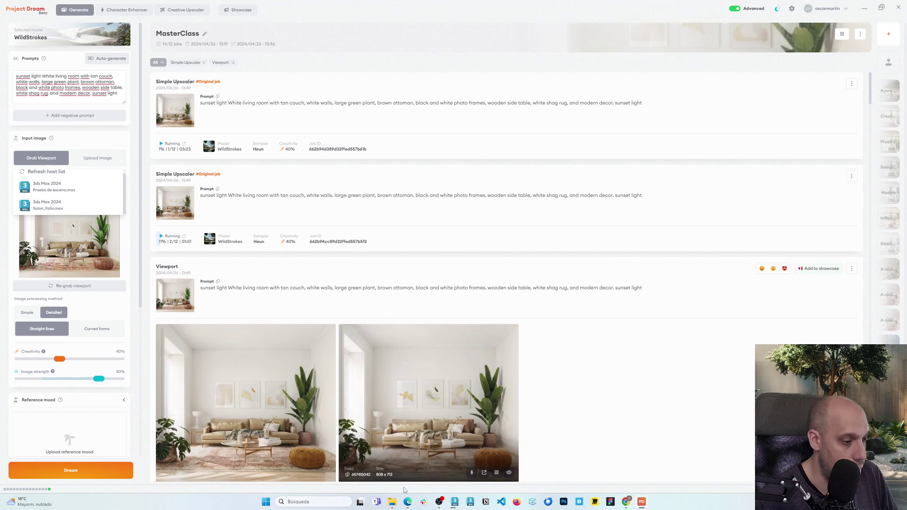
{"action": "mouse_move", "coordinate": [454, 501]}
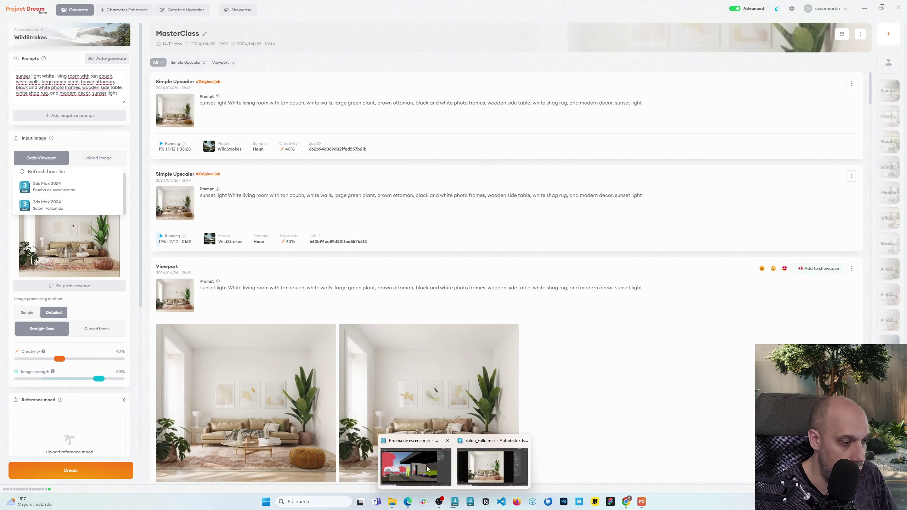
{"action": "left_click", "coordinate": [478, 467]}
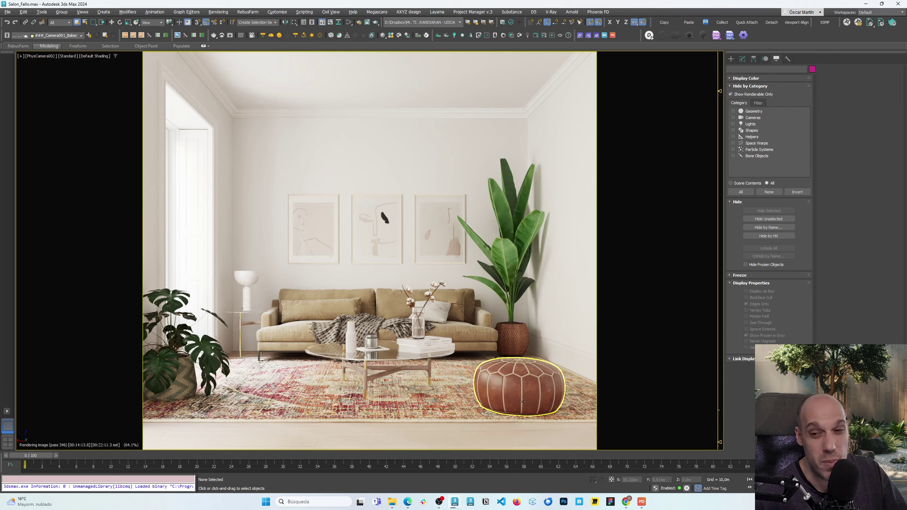
{"action": "left_click", "coordinate": [68, 56]}
{"action": "left_click", "coordinate": [75, 80]}
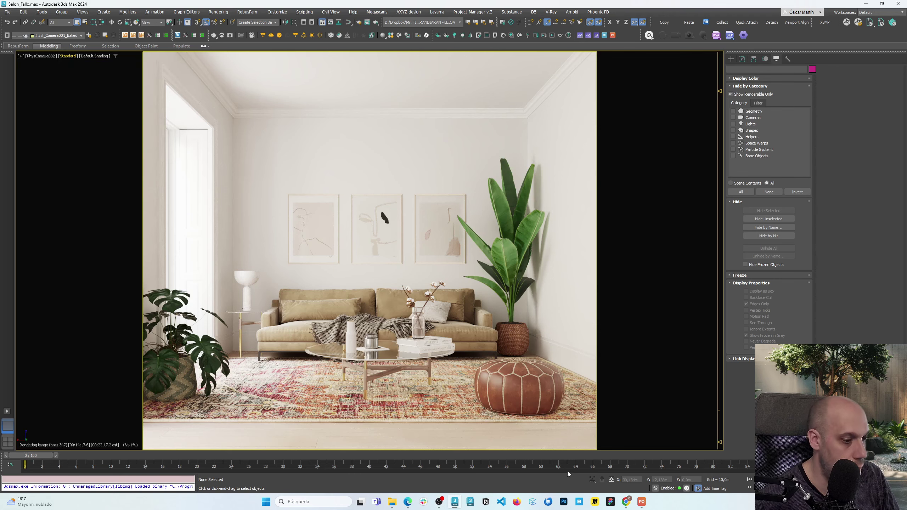
{"action": "mouse_move", "coordinate": [454, 501]}
{"action": "left_click", "coordinate": [492, 463]}
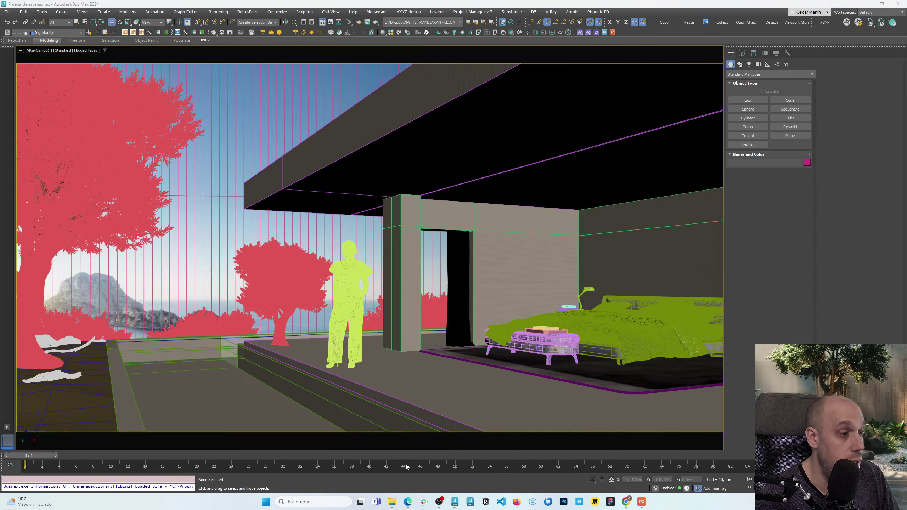
Step: Start V-Ray Viewport IPR in the VRayCam001 camera viewport
{"action": "left_click", "coordinate": [61, 51]}
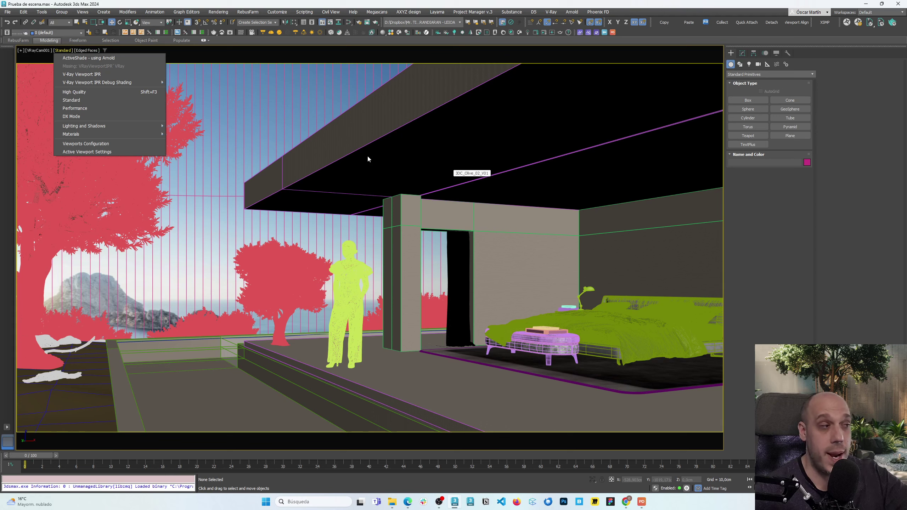
{"action": "mouse_move", "coordinate": [77, 124]}
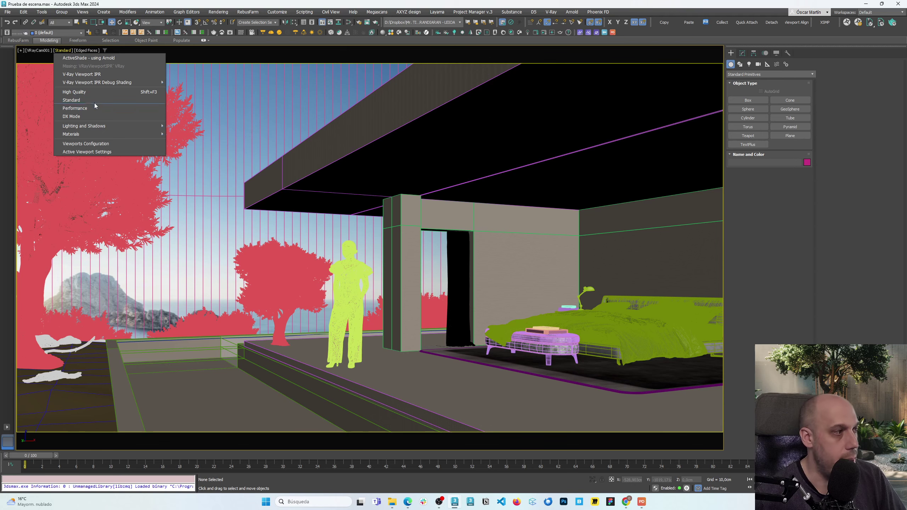
{"action": "left_click", "coordinate": [75, 74]}
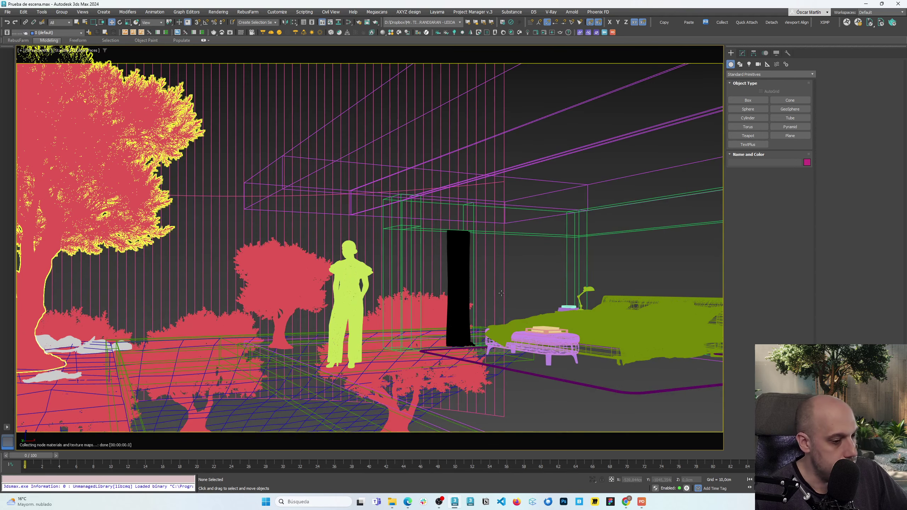
Step: Switch to Project Dream and examine the latest upscaled living room results, comparing one with its original image
{"action": "left_click", "coordinate": [641, 501]}
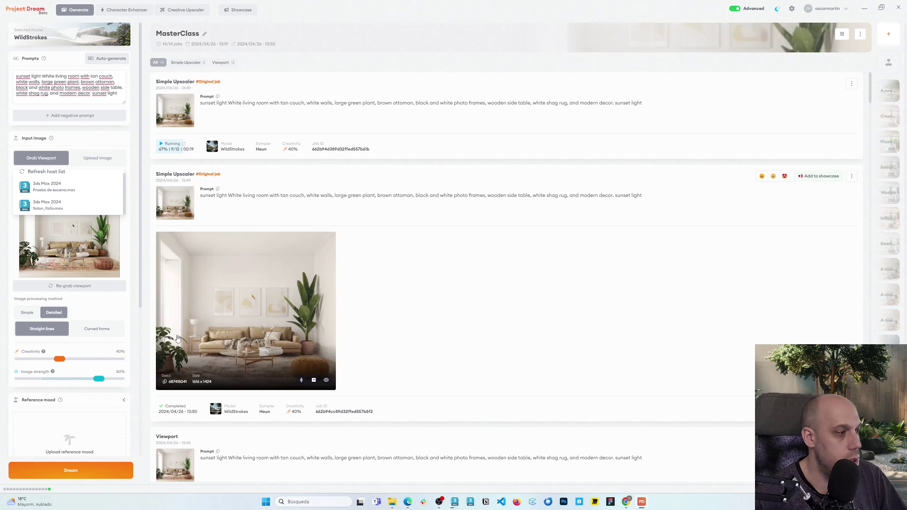
{"action": "left_click", "coordinate": [275, 300]}
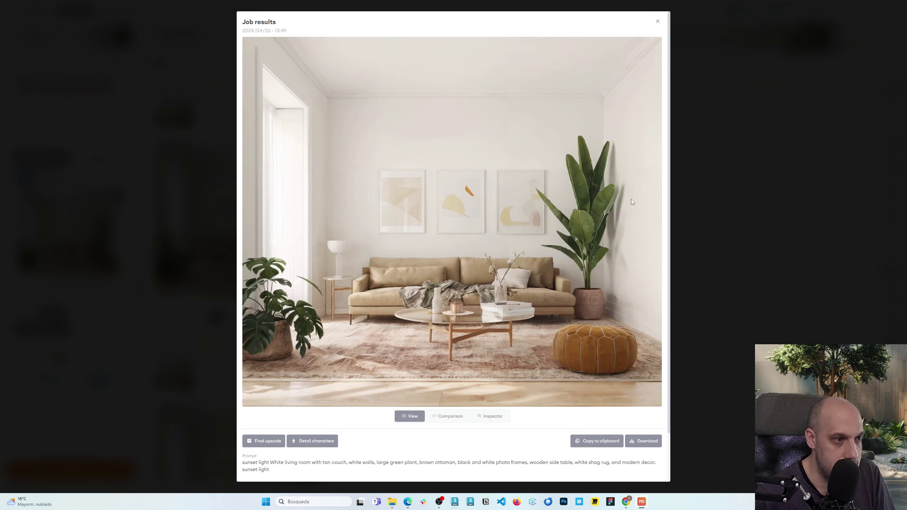
{"action": "left_click", "coordinate": [719, 235]}
{"action": "scroll", "coordinate": [278, 293], "scroll_direction": "down", "scroll_amount": 2}
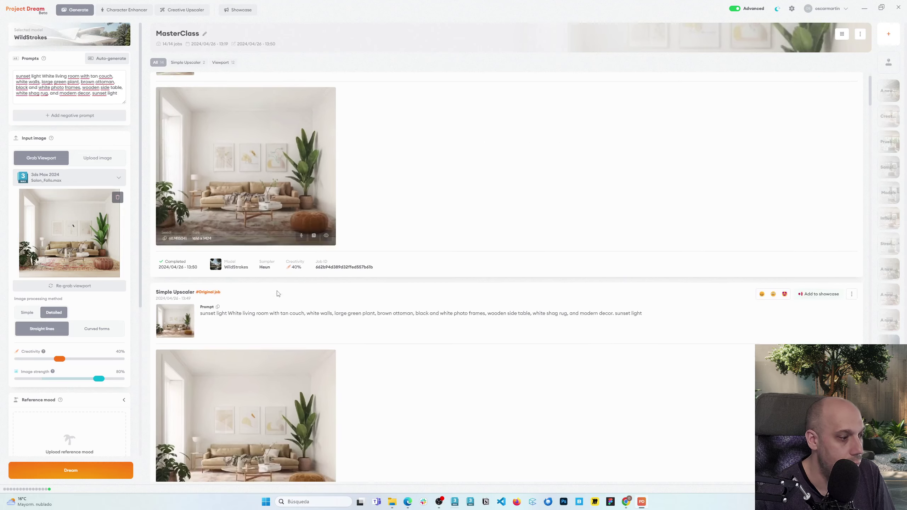
{"action": "left_click", "coordinate": [277, 293]}
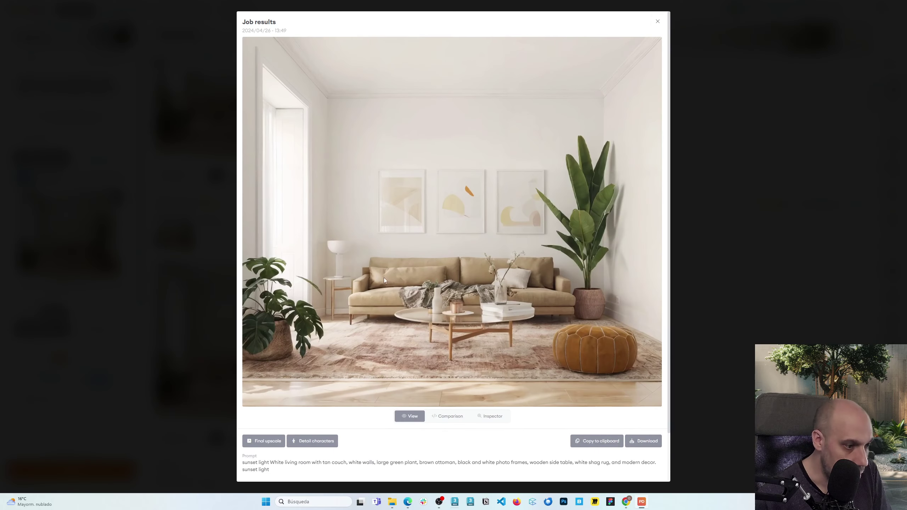
{"action": "left_click", "coordinate": [447, 416]}
{"action": "left_click_drag", "start_coordinate": [443, 359], "coordinate": [5, 217]}
{"action": "left_click", "coordinate": [723, 294]}
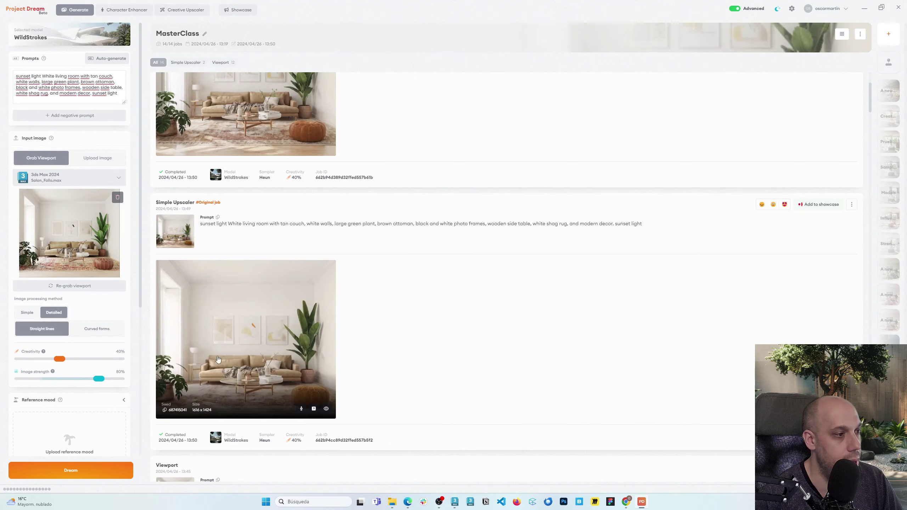
Step: Reopen the upscaled living room result, copy it to the clipboard and view its comparison with the original
{"action": "left_click", "coordinate": [271, 307]}
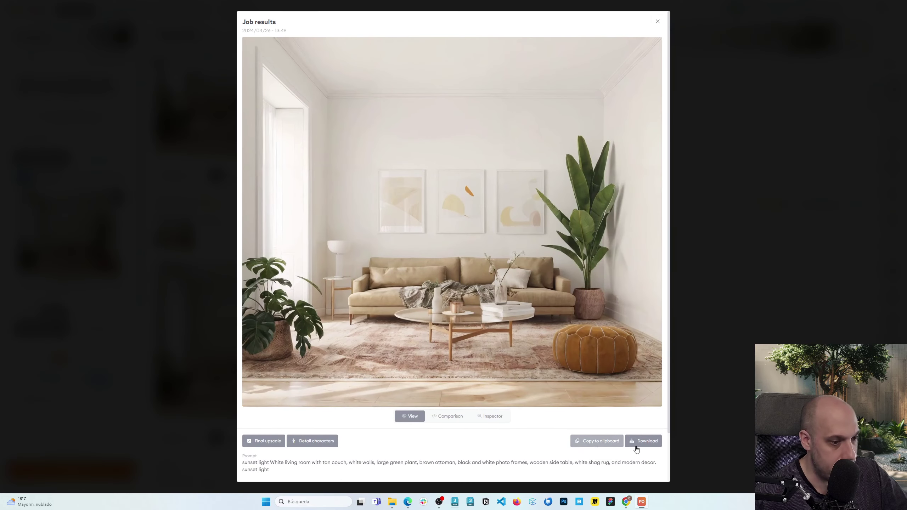
{"action": "left_click", "coordinate": [599, 441]}
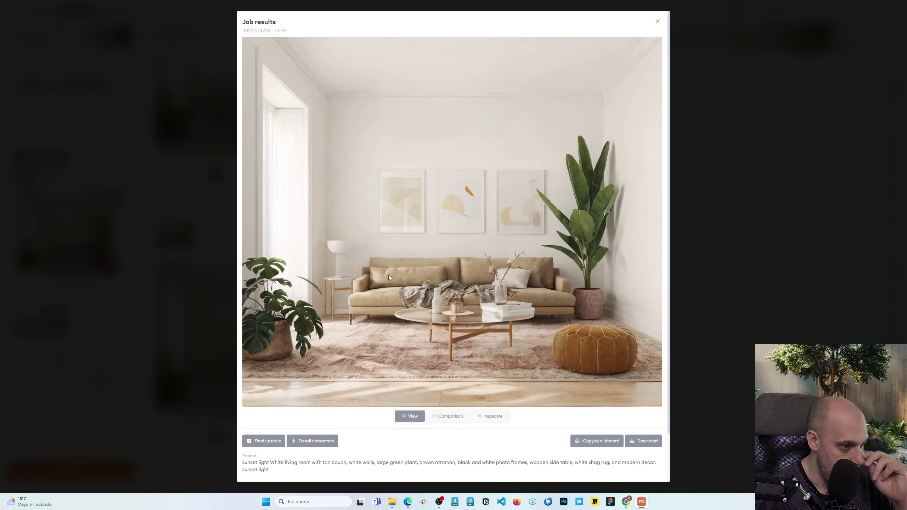
{"action": "left_click", "coordinate": [448, 416]}
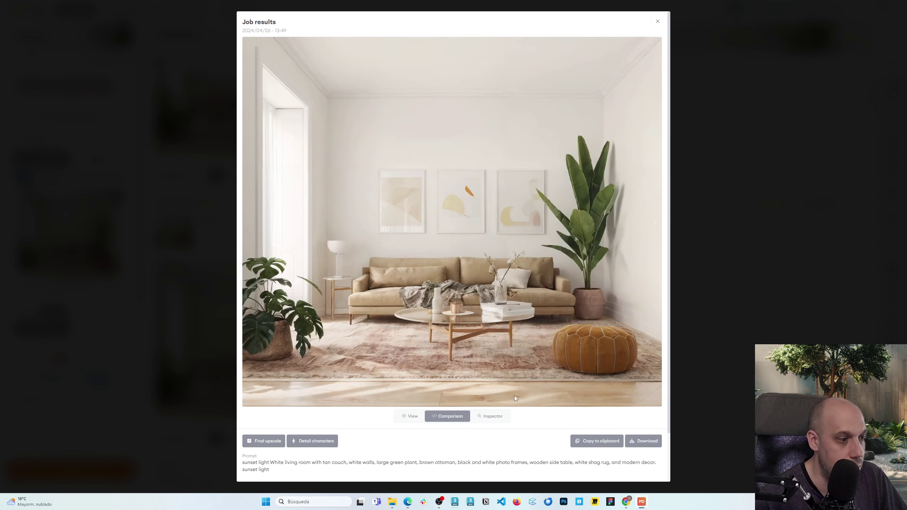
{"action": "left_click", "coordinate": [810, 321]}
{"action": "scroll", "coordinate": [349, 238], "scroll_direction": "down", "scroll_amount": 3}
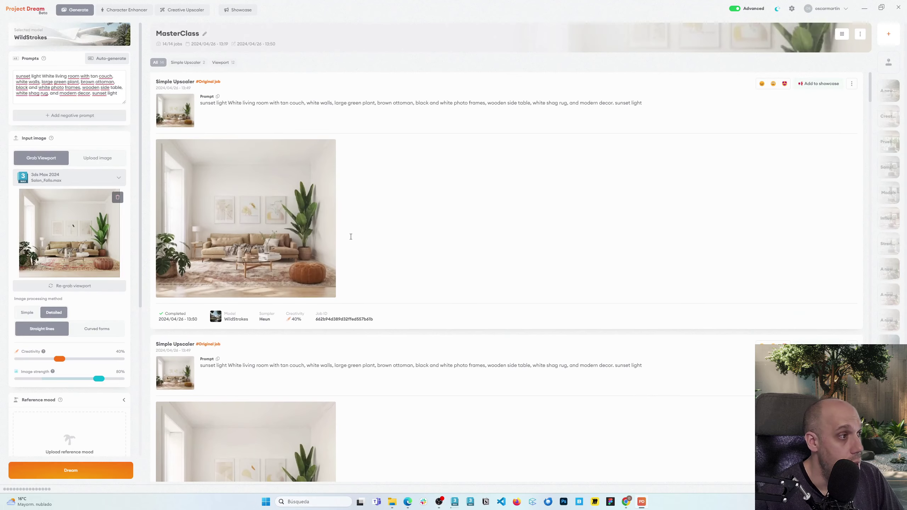
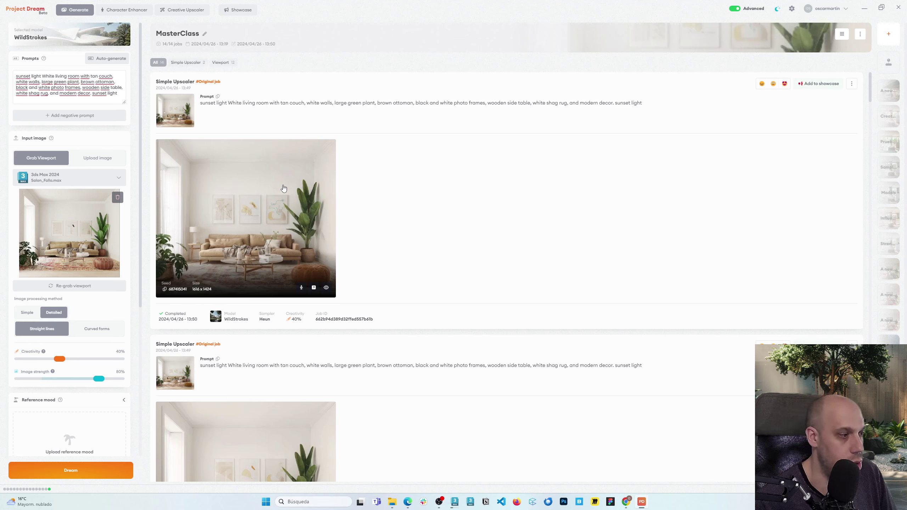
Step: Switch to the Prueba de escena.max scene in 3ds Max and turn off edged faces in the camera viewport
{"action": "mouse_move", "coordinate": [460, 500]}
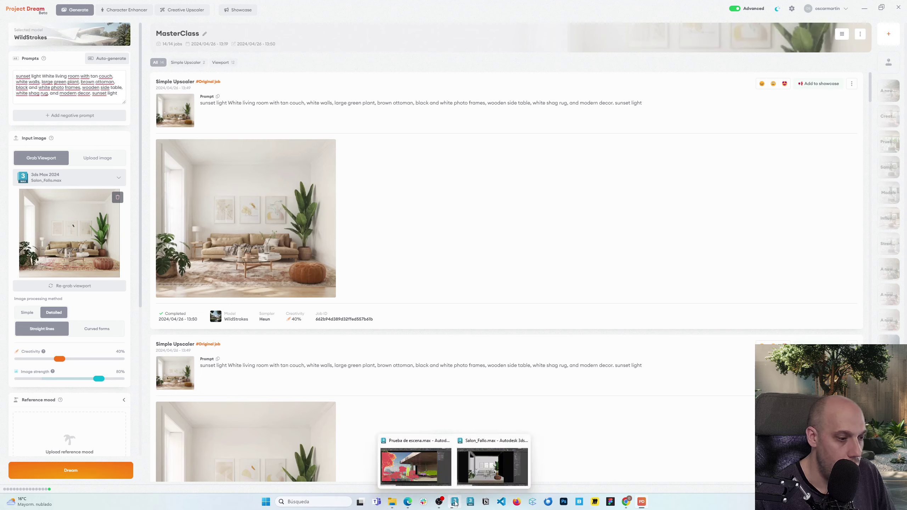
{"action": "left_click", "coordinate": [421, 461]}
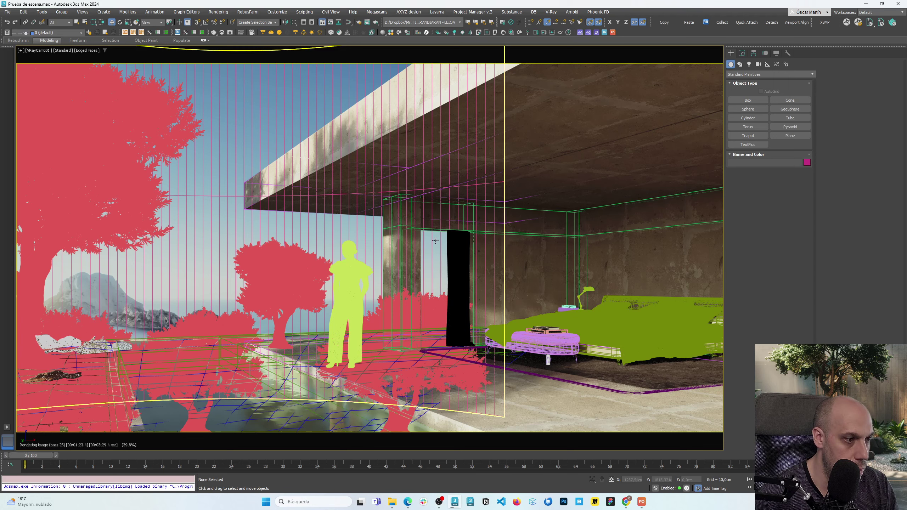
{"action": "key", "text": "F4"}
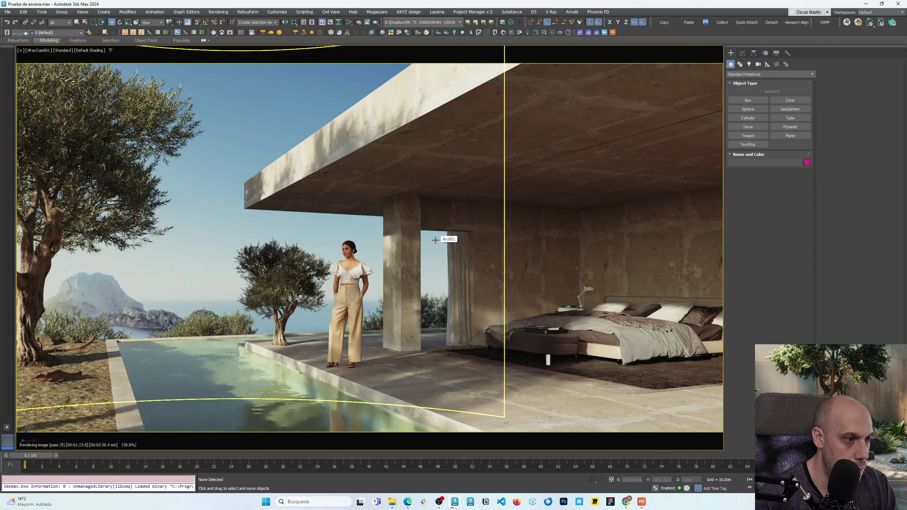
Step: Inspect the Hide by Category display settings, including the Show Renderable Only option
{"action": "left_click", "coordinate": [765, 53]}
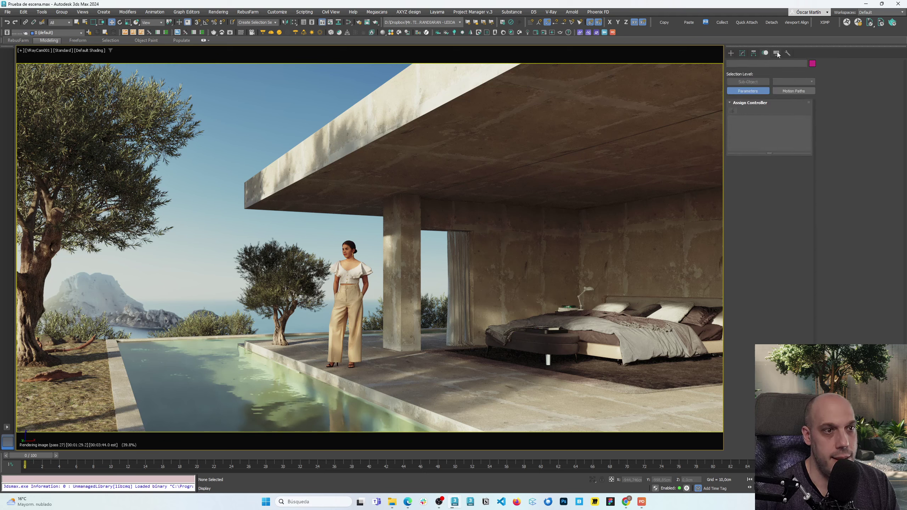
{"action": "left_click", "coordinate": [776, 53]}
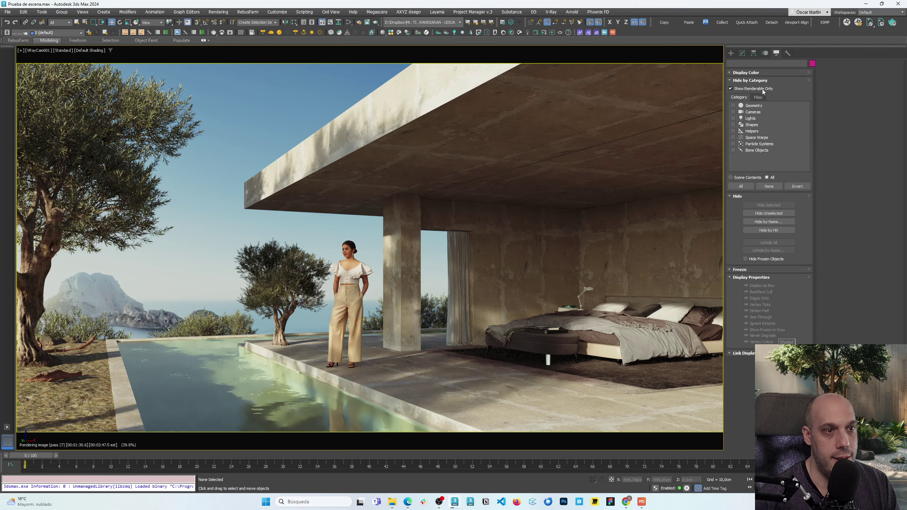
{"action": "left_click", "coordinate": [753, 105]}
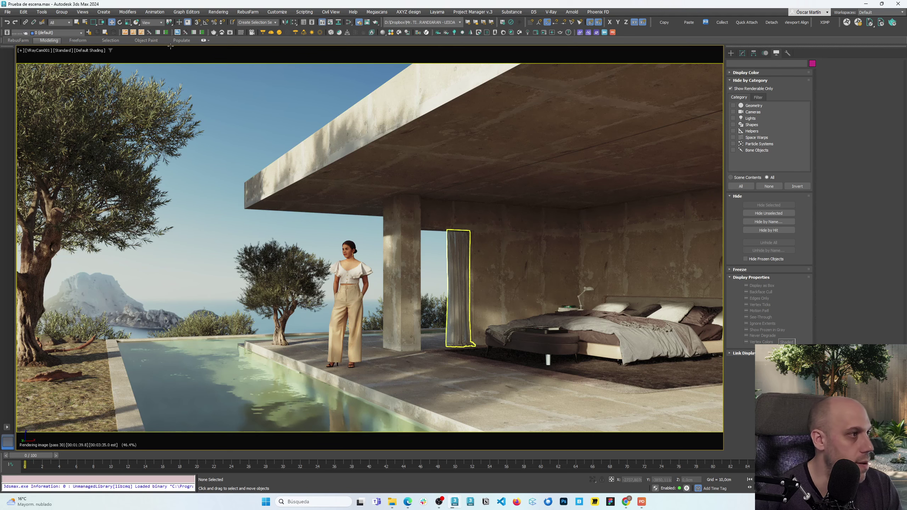
Step: Inspect the V-Ray render setup and the V-Ray Frame Buffer's correction layers, and close both windows
{"action": "left_click", "coordinate": [229, 34]}
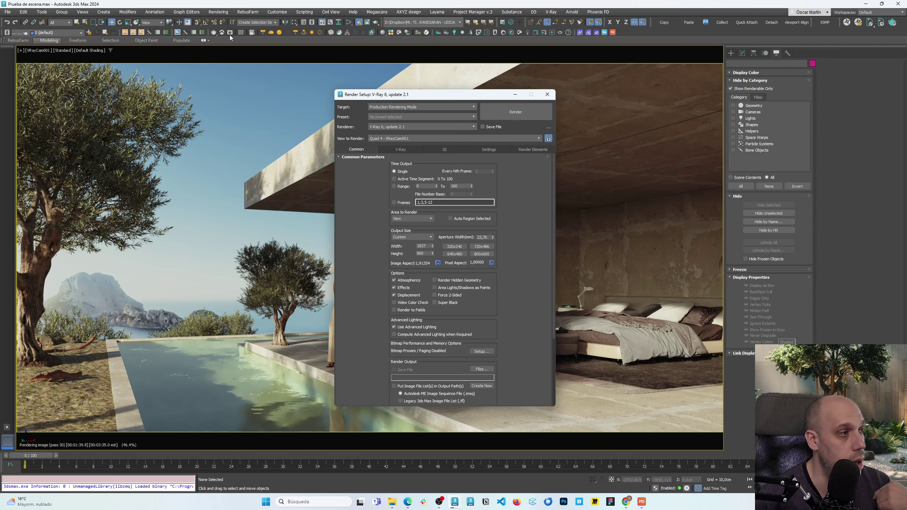
{"action": "left_click", "coordinate": [229, 35]}
{"action": "left_click", "coordinate": [534, 94]}
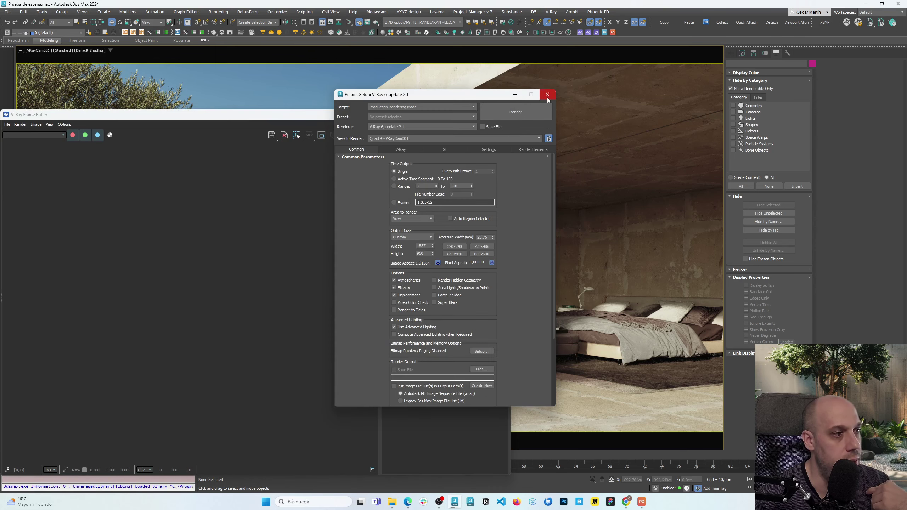
{"action": "left_click", "coordinate": [300, 206]}
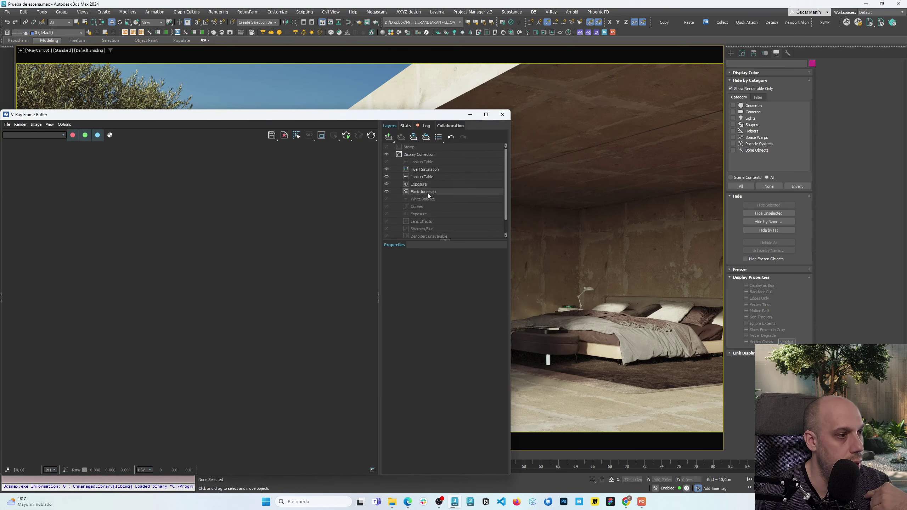
{"action": "scroll", "coordinate": [424, 214], "scroll_direction": "down", "scroll_amount": 1}
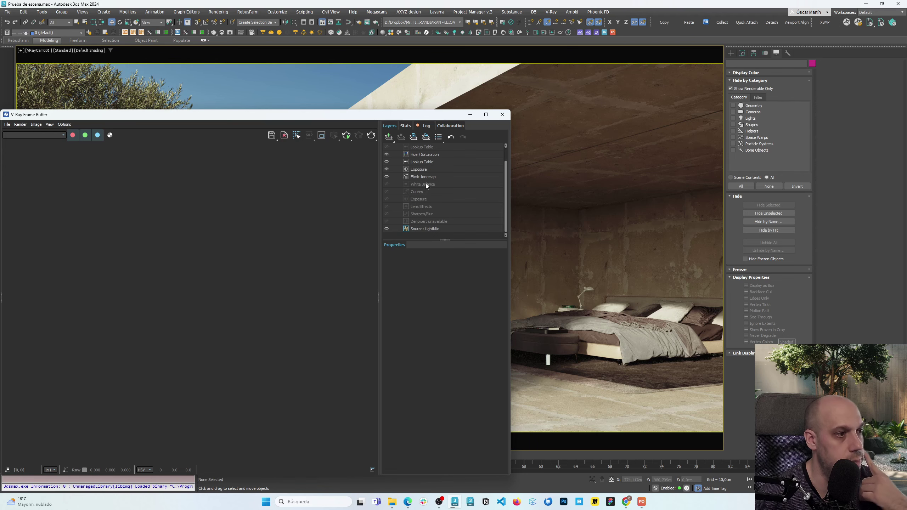
{"action": "left_click_drag", "start_coordinate": [375, 114], "coordinate": [467, 110]}
{"action": "scroll", "coordinate": [562, 172], "scroll_direction": "up", "scroll_amount": 1}
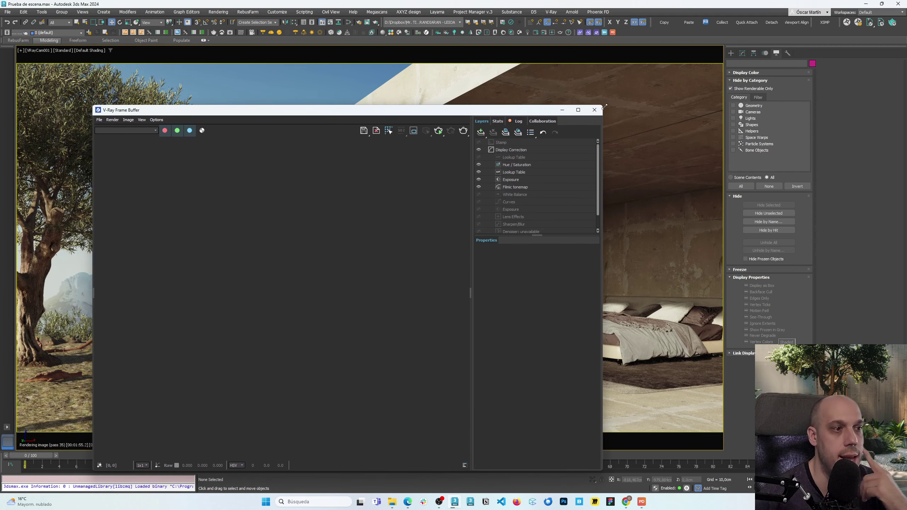
{"action": "left_click", "coordinate": [594, 110]}
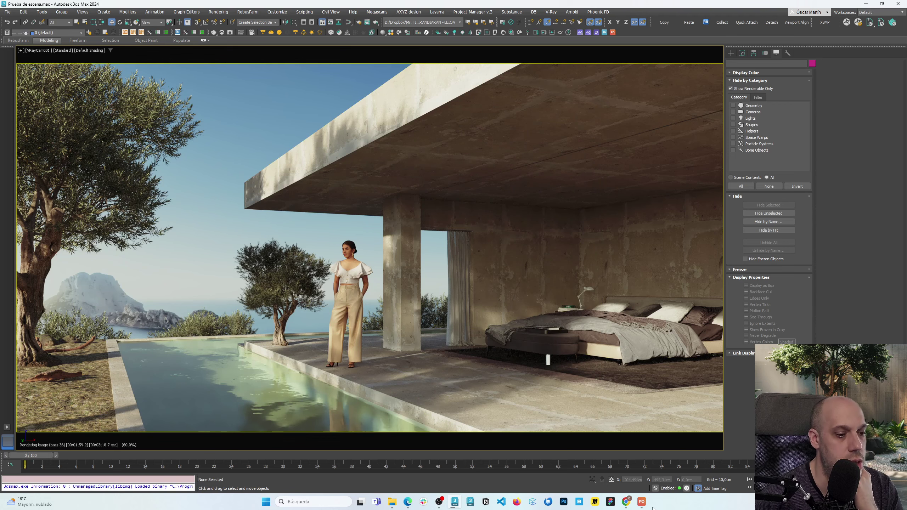
Step: Switch to Project Dream and grab the viewport of Prueba de escena.max as the input image
{"action": "left_click", "coordinate": [642, 501]}
{"action": "left_click", "coordinate": [88, 186]}
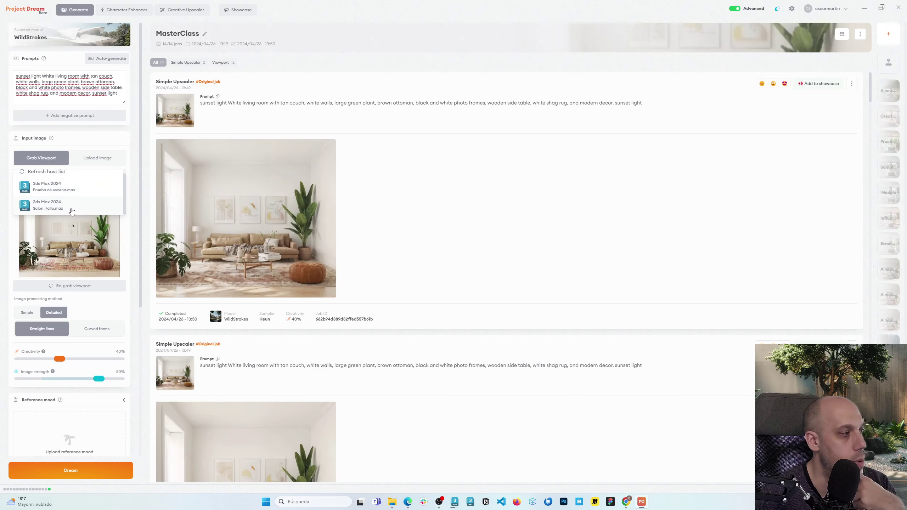
{"action": "left_click", "coordinate": [66, 214]}
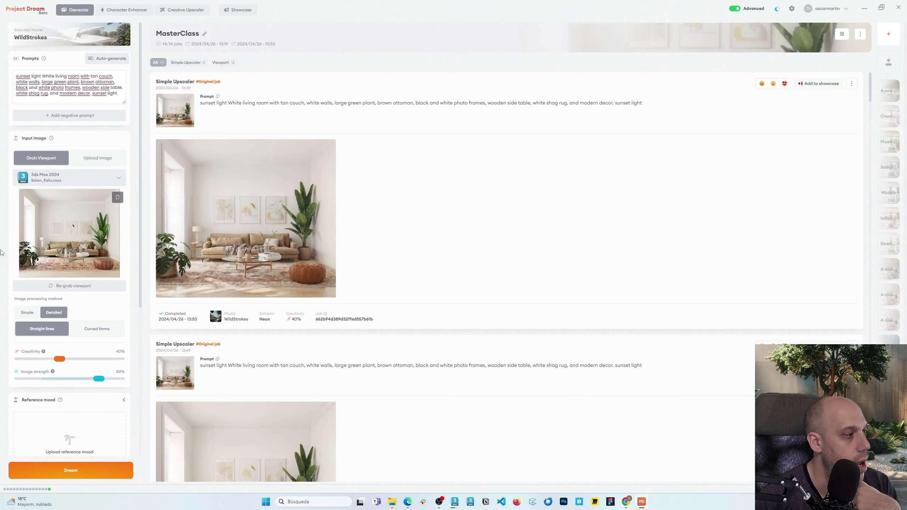
{"action": "left_click", "coordinate": [72, 178]}
{"action": "left_click", "coordinate": [67, 213]}
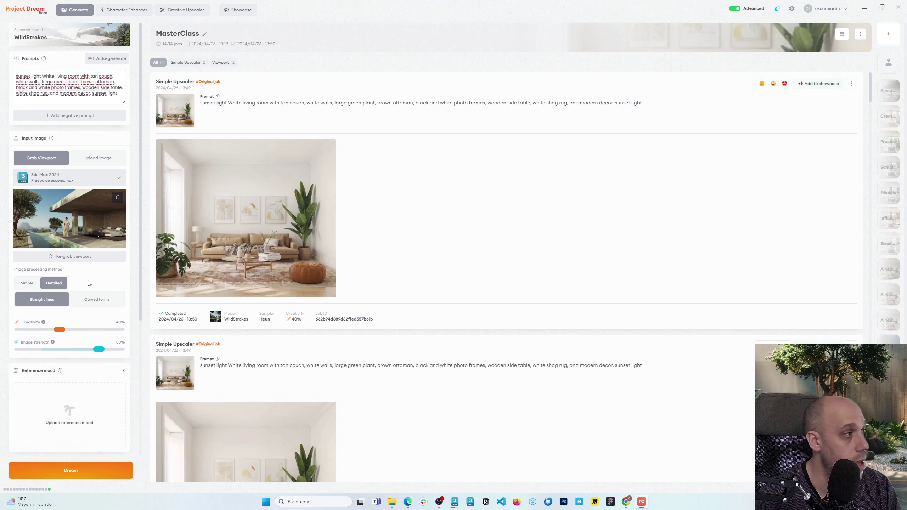
Step: Auto-generate a prompt from the grabbed viewport image
{"action": "left_click", "coordinate": [113, 61]}
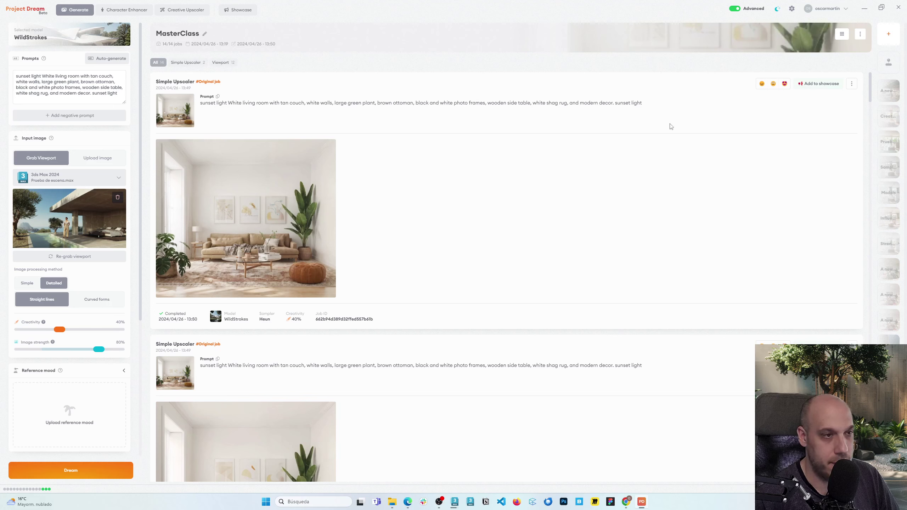
{"action": "left_click", "coordinate": [835, 13]}
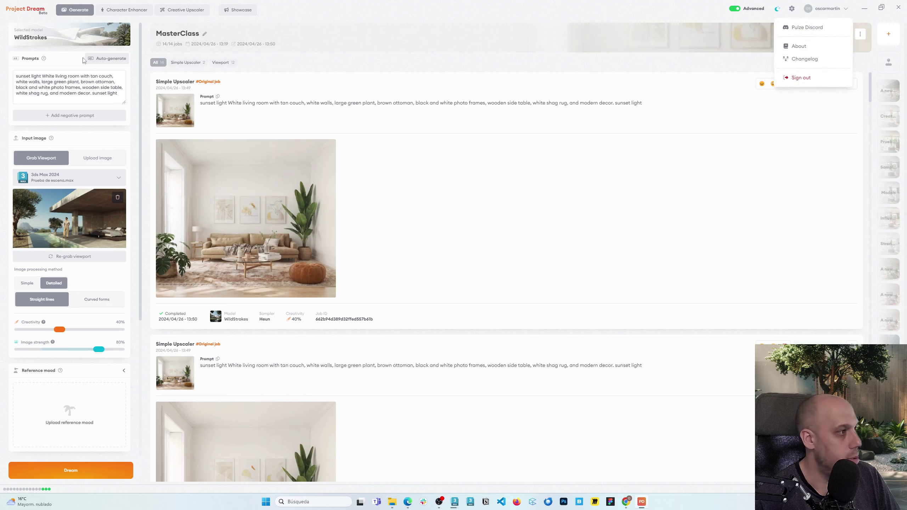
{"action": "left_click", "coordinate": [121, 59]}
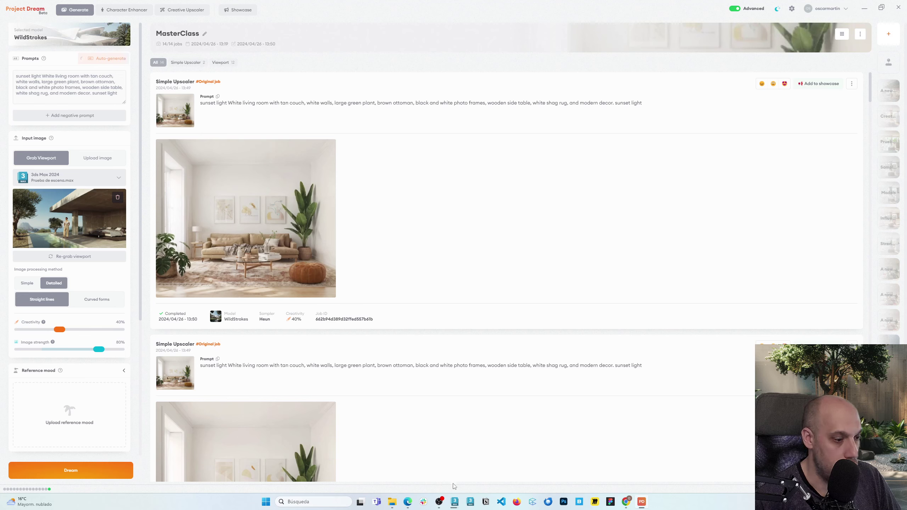
Step: Switch to the Prueba de escena.max scene in 3ds Max, stop V-Ray Viewport IPR and close the V-Ray log
{"action": "mouse_move", "coordinate": [454, 503]}
{"action": "left_click", "coordinate": [422, 466]}
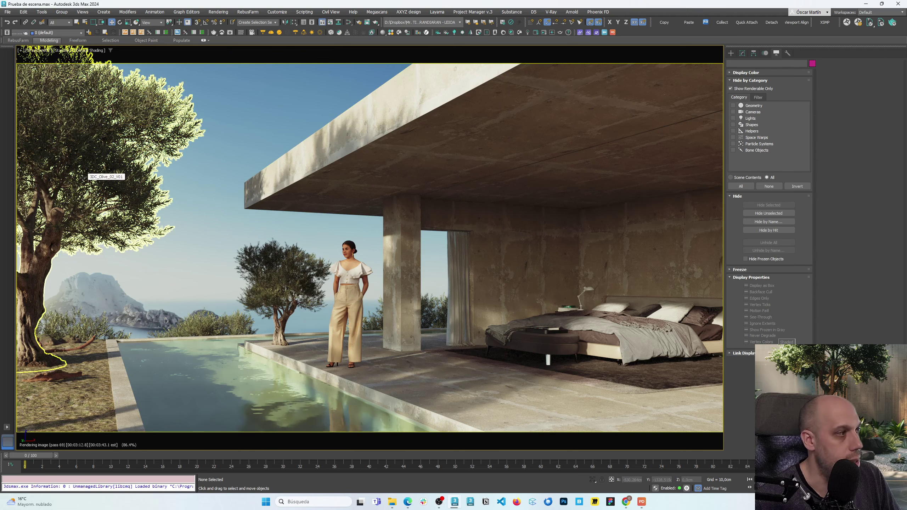
{"action": "left_click", "coordinate": [62, 51]}
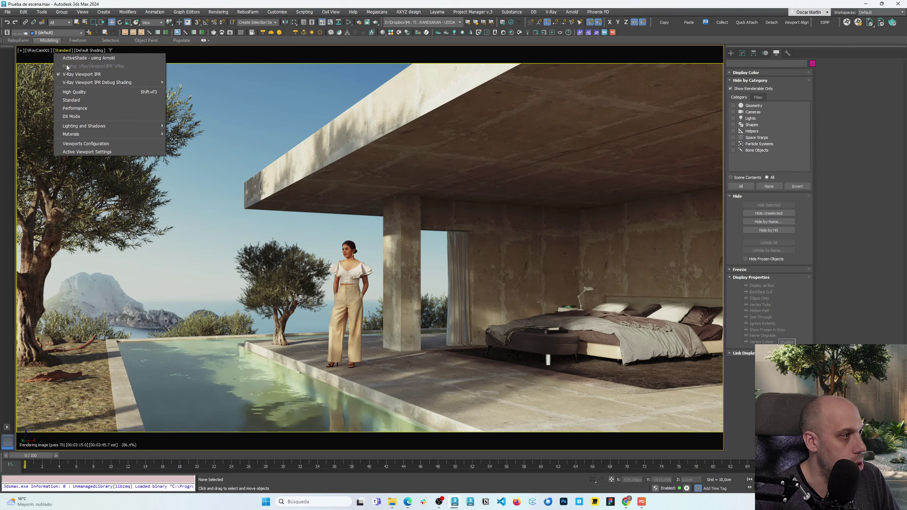
{"action": "left_click", "coordinate": [71, 78]}
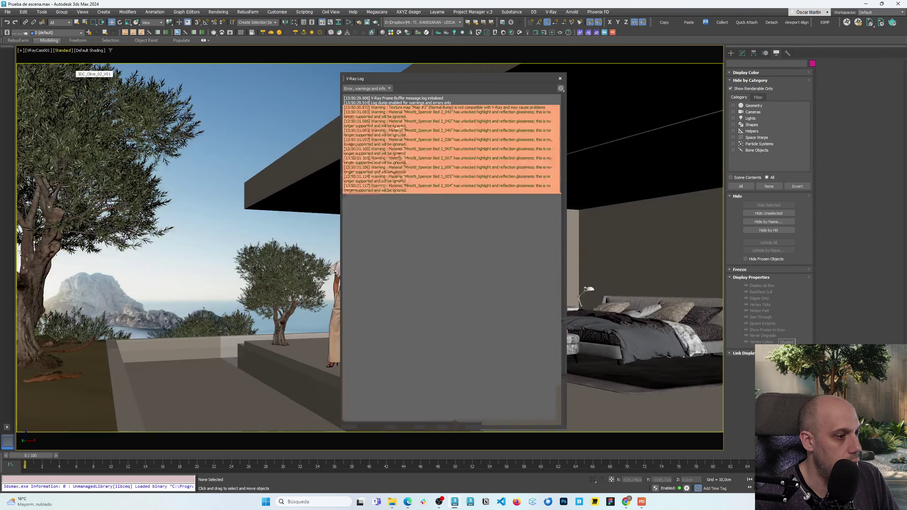
{"action": "left_click", "coordinate": [560, 79]}
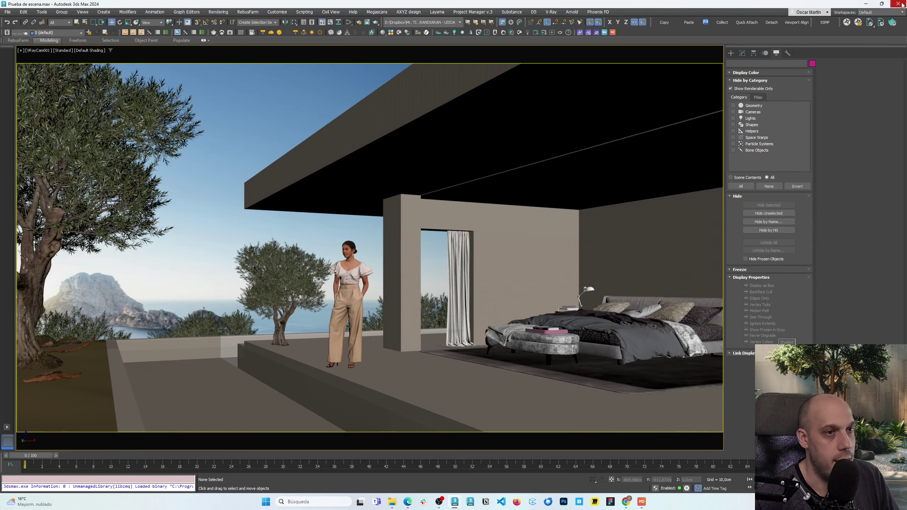
Step: Switch to Project Dream, review the auto-generated prompt and run the Dream generation on the grabbed viewport image
{"action": "key", "text": "alt+Tab"}
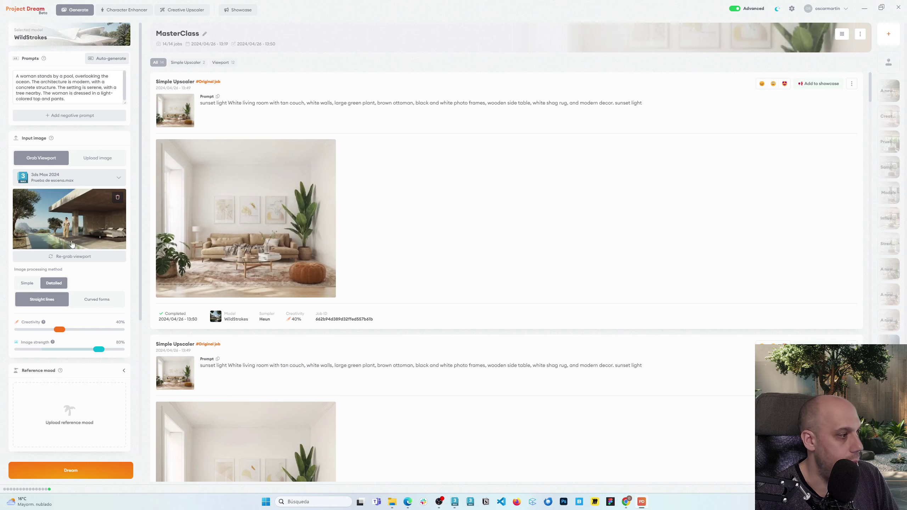
{"action": "left_click_drag", "start_coordinate": [20, 76], "coordinate": [214, 83]}
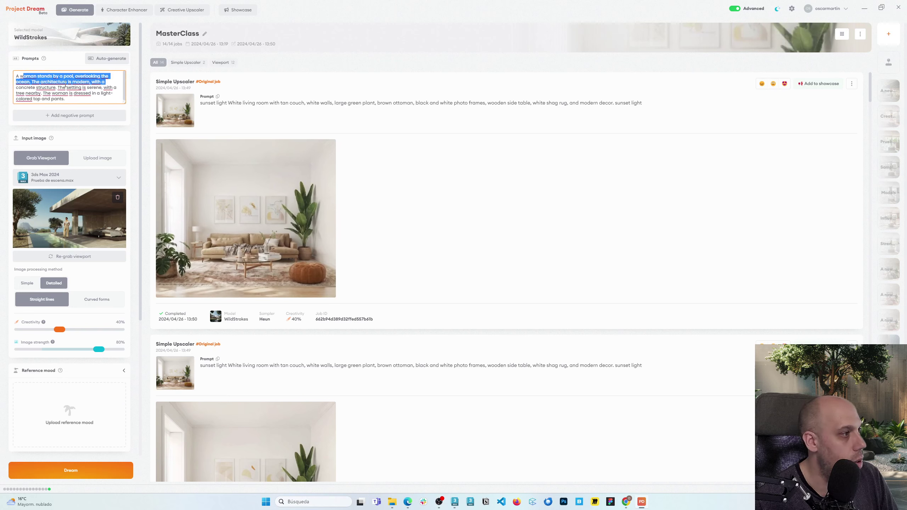
{"action": "left_click", "coordinate": [24, 84]}
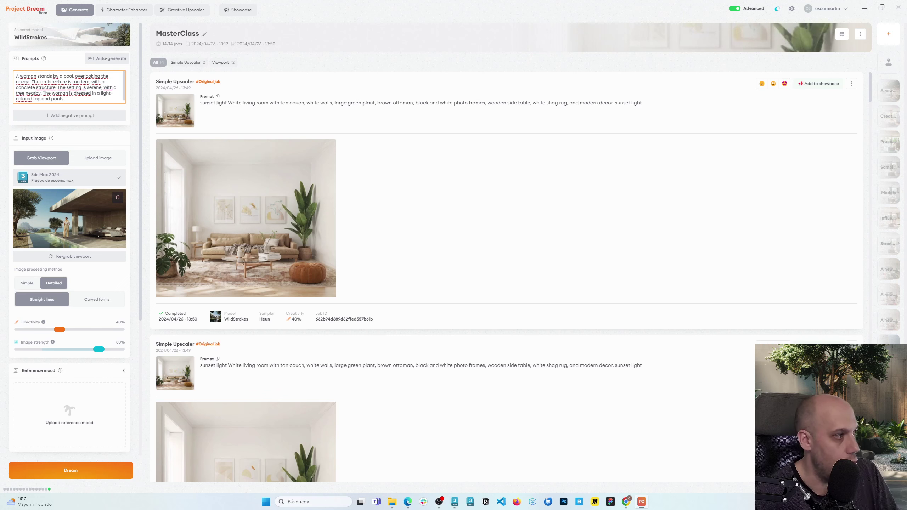
{"action": "left_click_drag", "start_coordinate": [47, 82], "coordinate": [96, 82]}
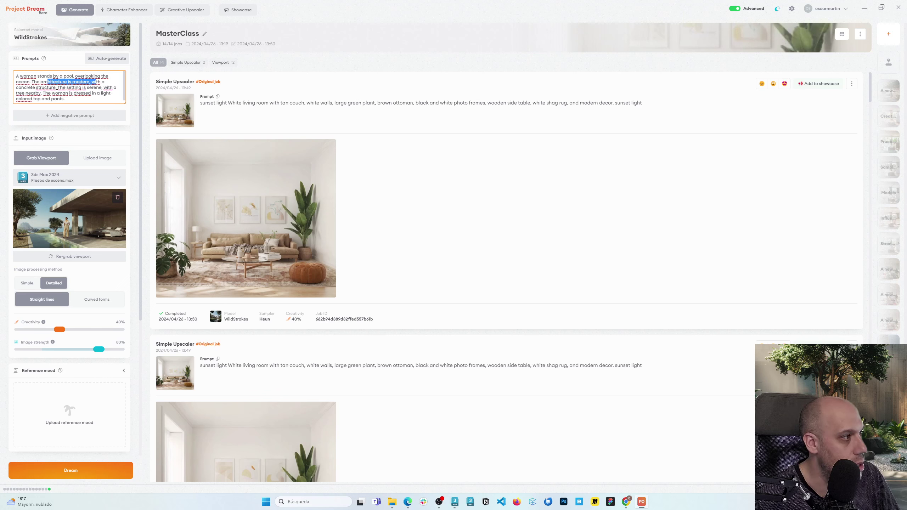
{"action": "left_click_drag", "start_coordinate": [57, 87], "coordinate": [102, 87]}
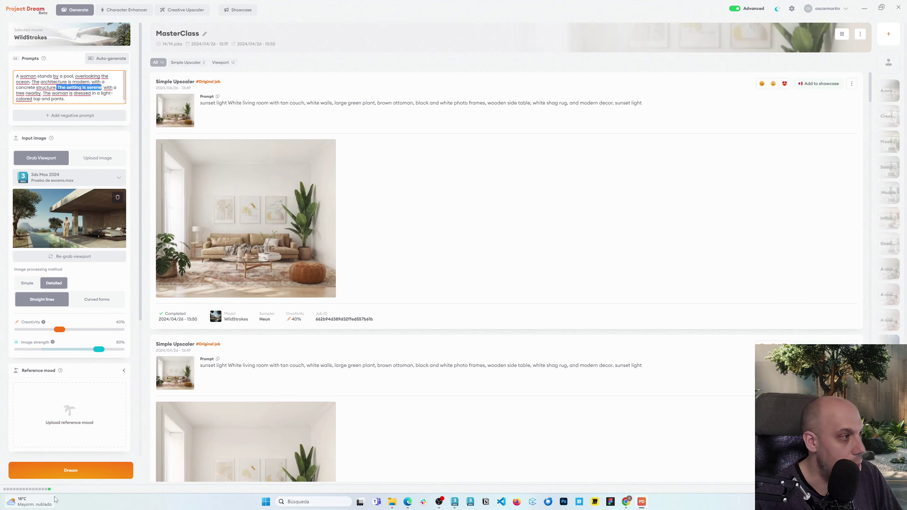
{"action": "left_click", "coordinate": [71, 474]}
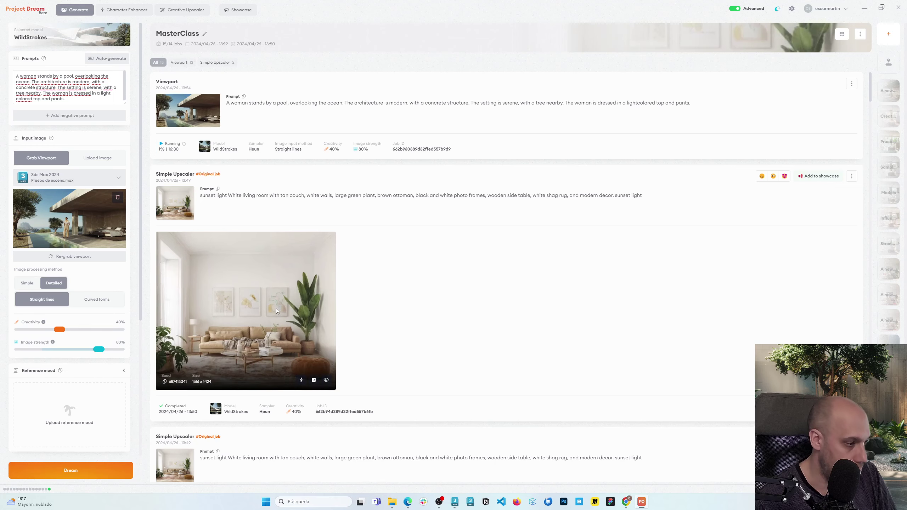
Step: View the full-size result of the latest living room upscale job and close it
{"action": "left_click", "coordinate": [275, 353]}
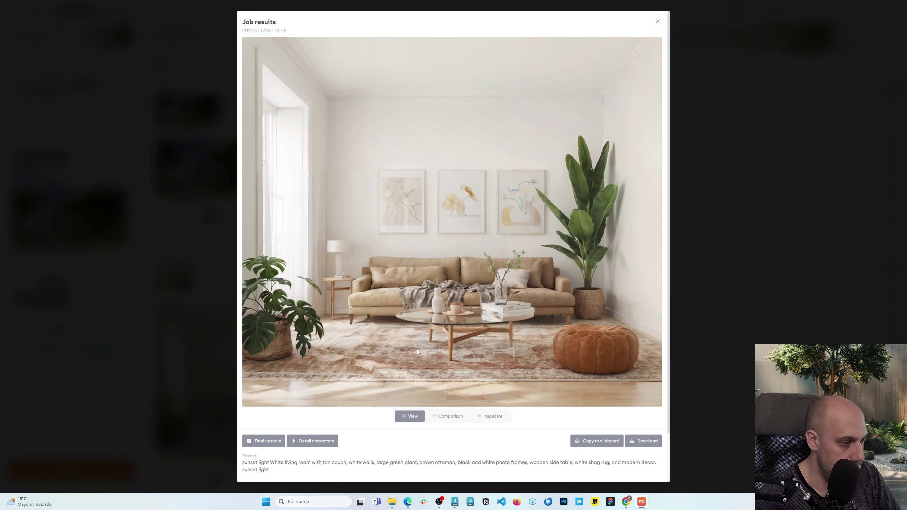
{"action": "left_click", "coordinate": [696, 339]}
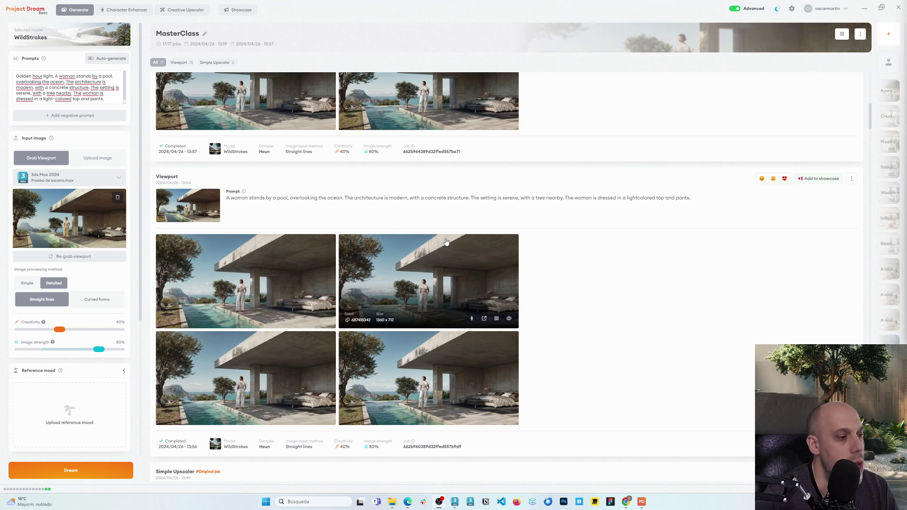
Step: Compare the images of the villa job without a lighting prefix and run Detail characters on the second one
{"action": "left_click", "coordinate": [299, 307]}
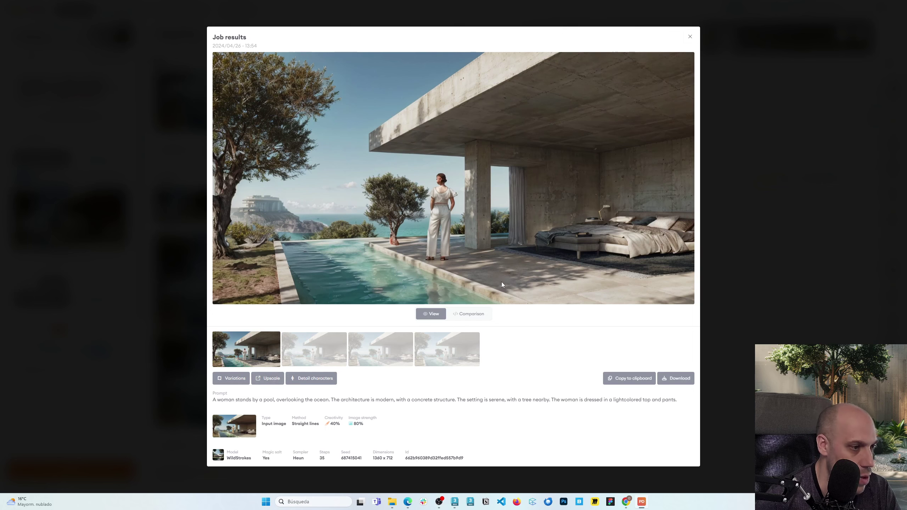
{"action": "key", "text": "Right"}
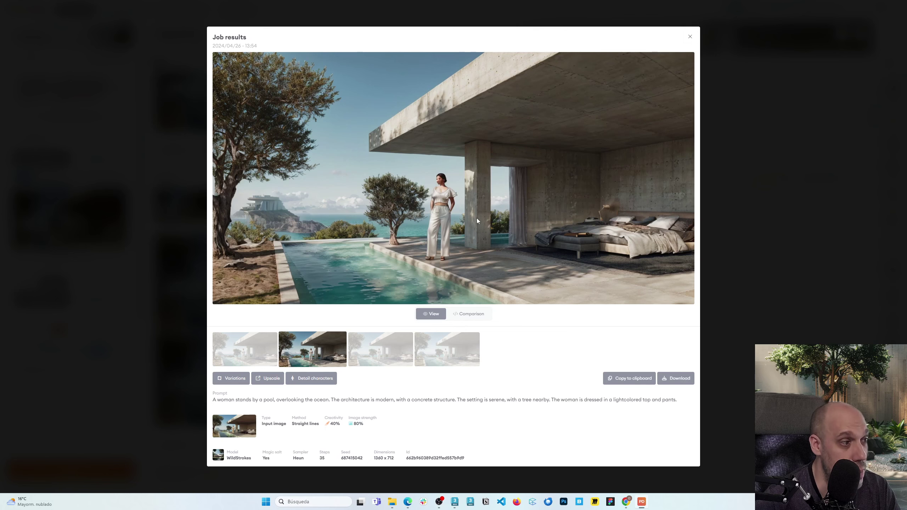
{"action": "key", "text": "Right"}
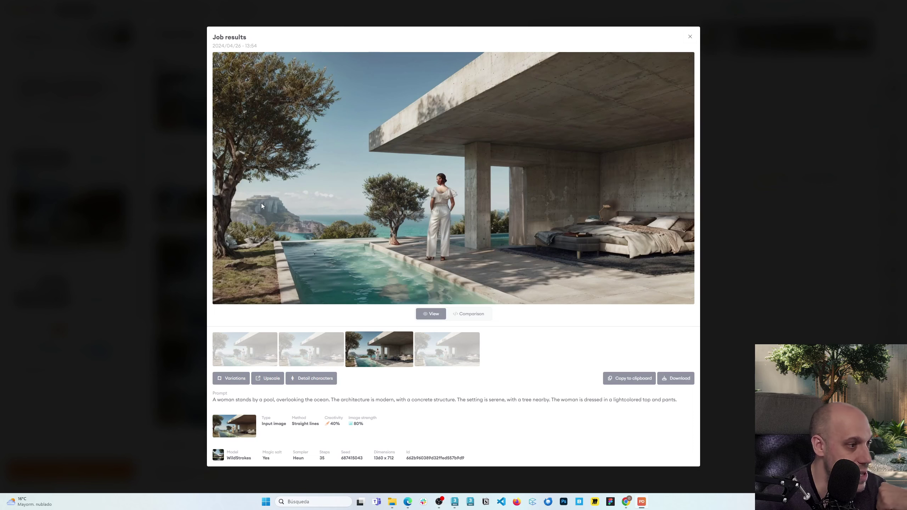
{"action": "left_click", "coordinate": [320, 348]}
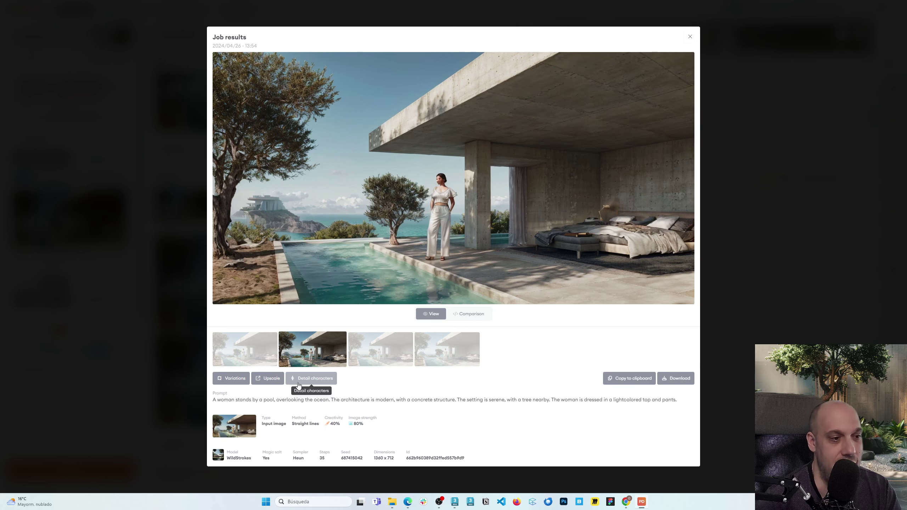
{"action": "left_click", "coordinate": [318, 380]}
{"action": "left_click", "coordinate": [488, 265]}
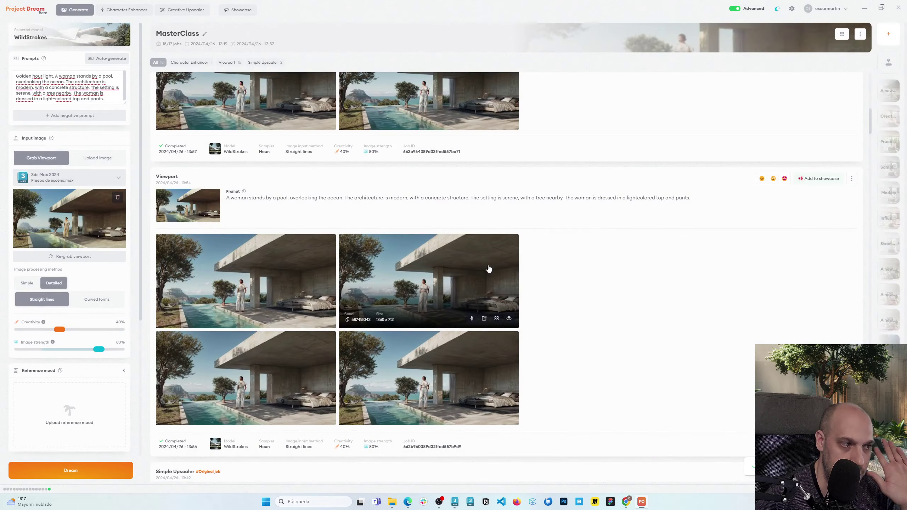
Step: Find the "Blue hour light" villa job, check its prompt and view its first image at full size
{"action": "scroll", "coordinate": [352, 282], "scroll_direction": "up", "scroll_amount": 8}
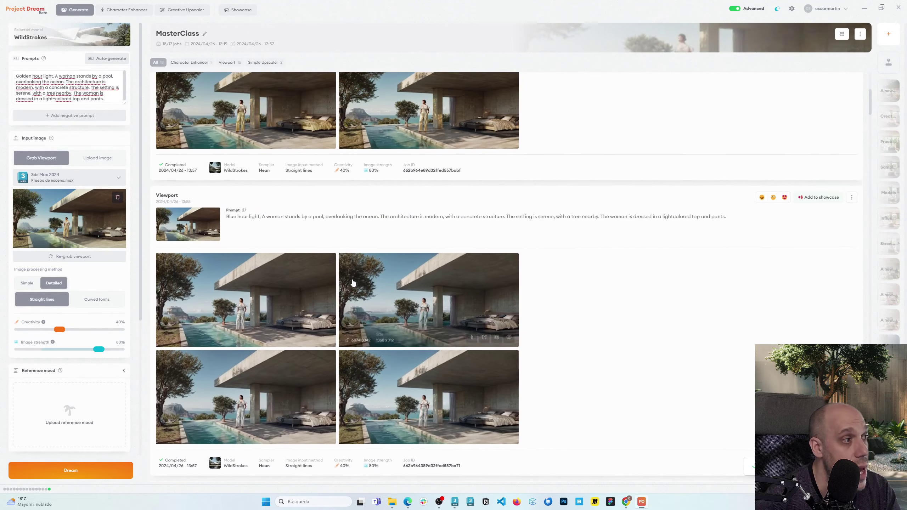
{"action": "scroll", "coordinate": [357, 282], "scroll_direction": "up", "scroll_amount": 3}
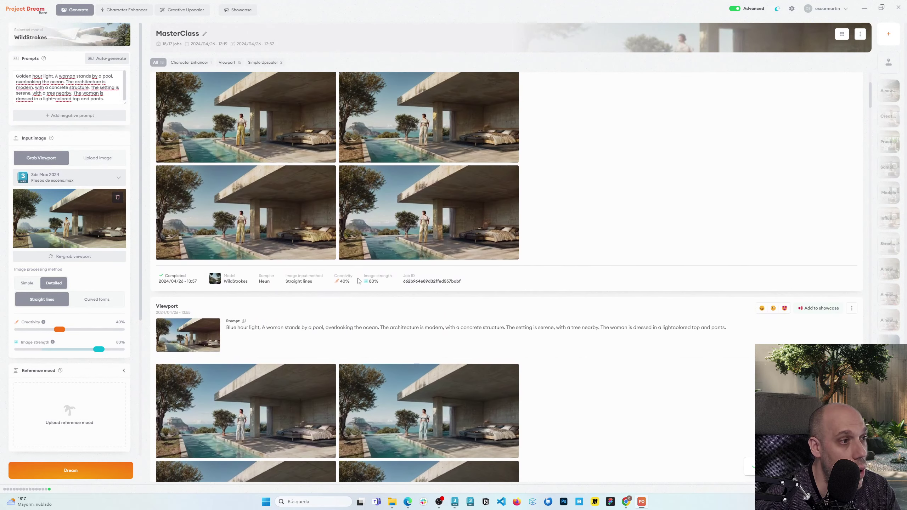
{"action": "scroll", "coordinate": [359, 281], "scroll_direction": "down", "scroll_amount": 6}
{"action": "scroll", "coordinate": [264, 314], "scroll_direction": "up", "scroll_amount": 2}
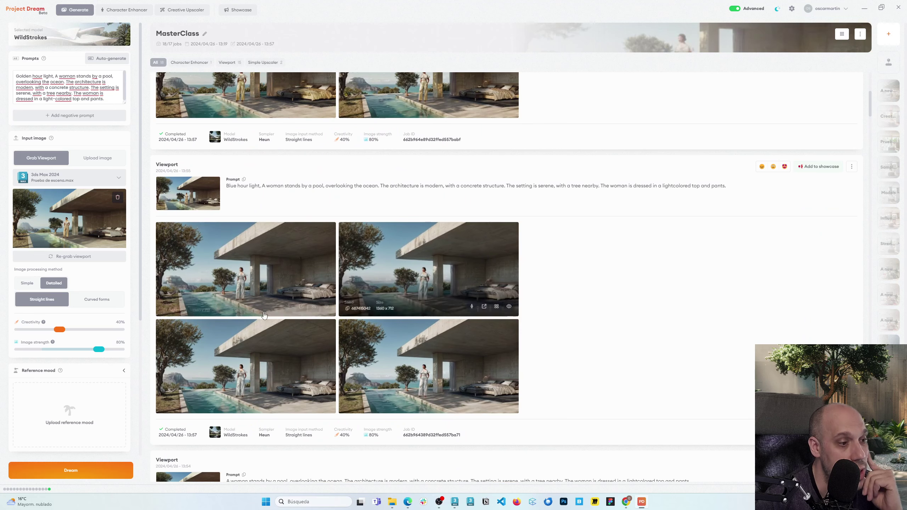
{"action": "left_click_drag", "start_coordinate": [231, 185], "coordinate": [252, 185]}
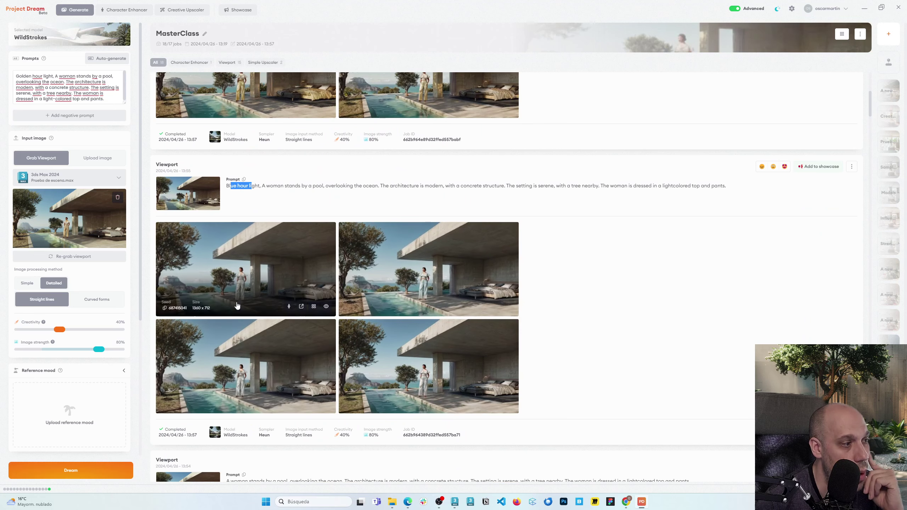
{"action": "left_click", "coordinate": [239, 281]}
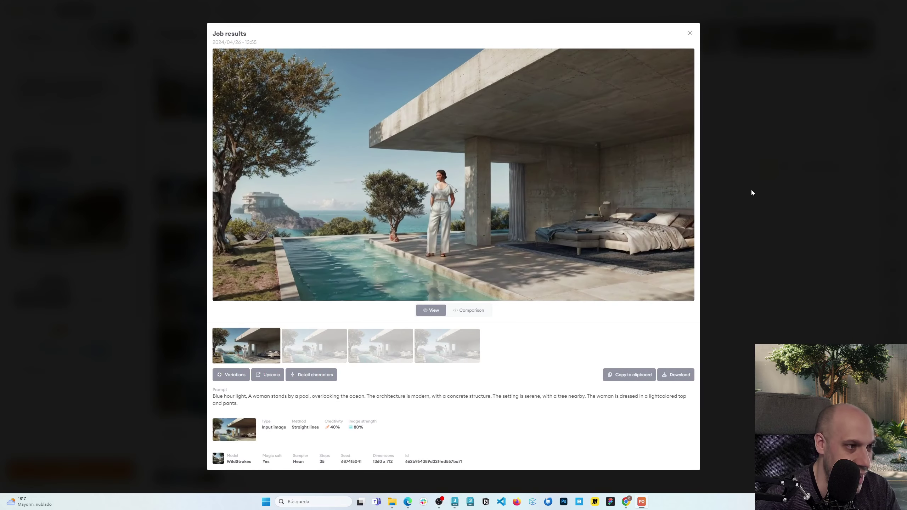
{"action": "left_click", "coordinate": [751, 193]}
Step: Compare the first three images of the "Golden hour light" villa job at full size
{"action": "scroll", "coordinate": [199, 265], "scroll_direction": "up", "scroll_amount": 8}
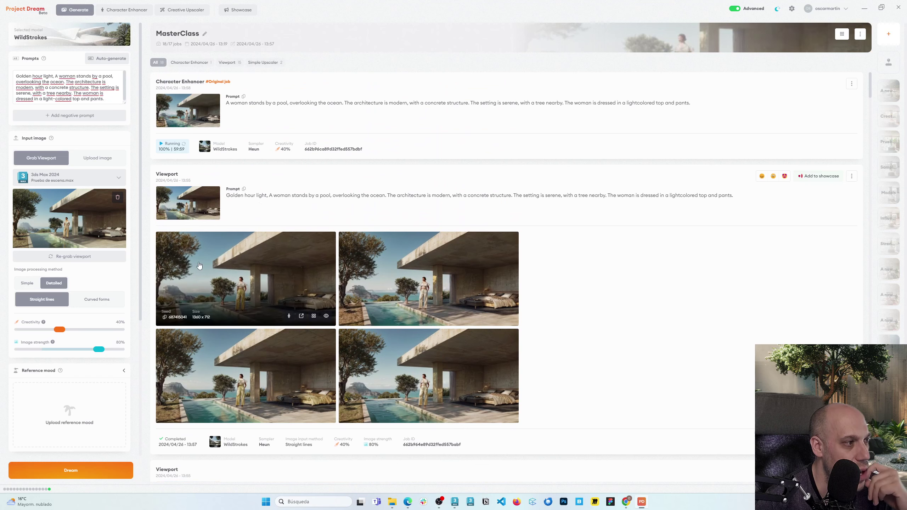
{"action": "left_click", "coordinate": [264, 283]}
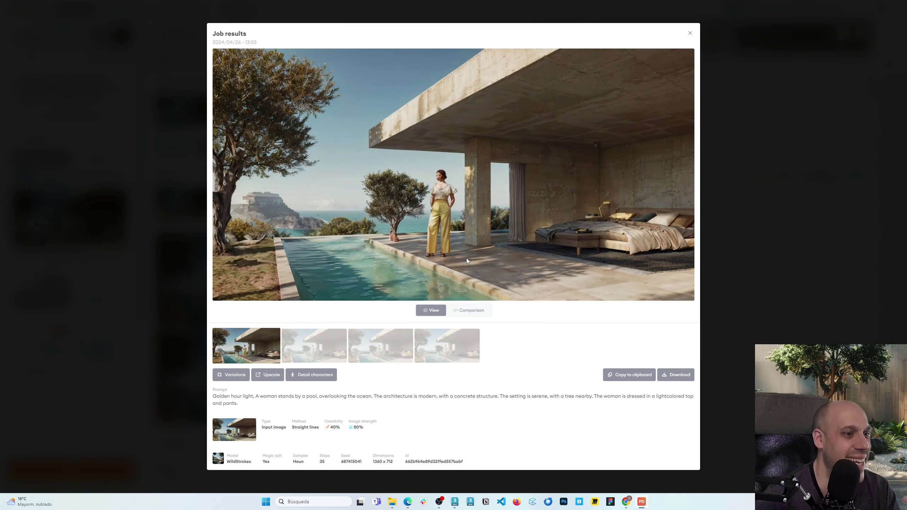
{"action": "key", "text": "Right"}
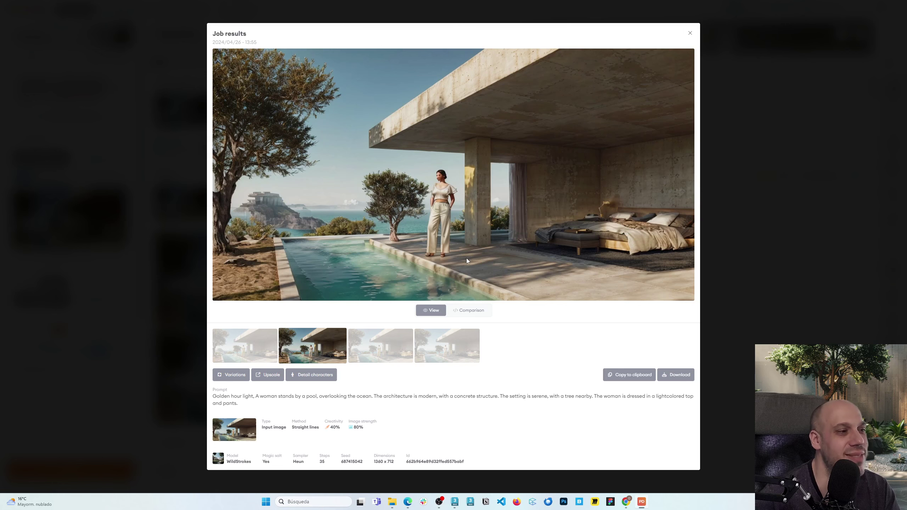
{"action": "key", "text": "Right"}
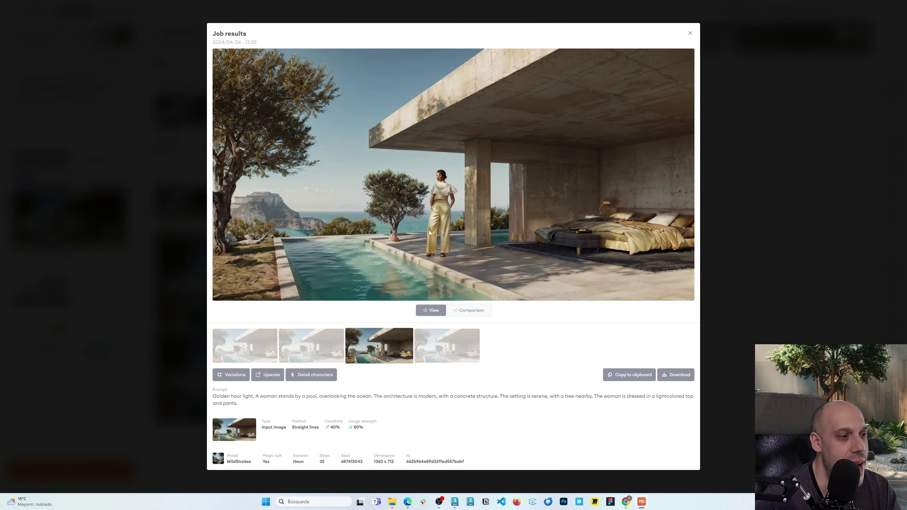
{"action": "left_click", "coordinate": [721, 241]}
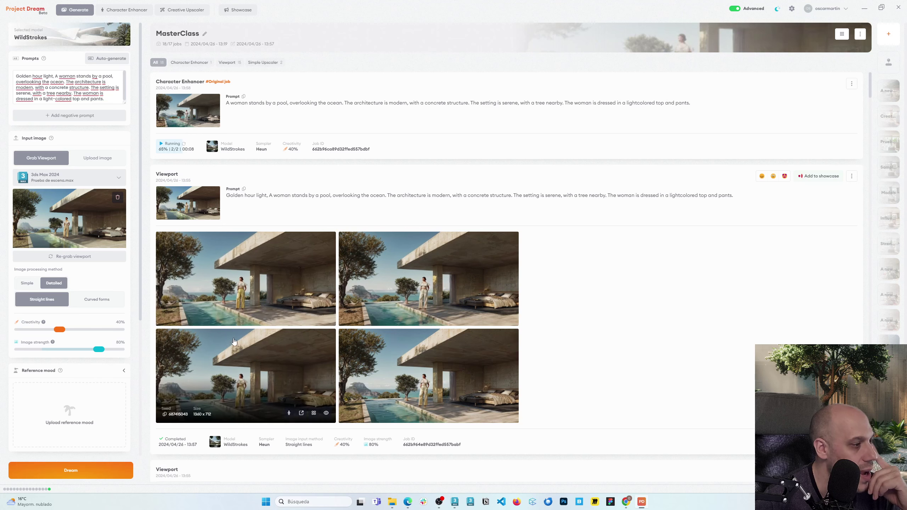
Step: Reuse the "Blue hour light" prompt and load the RENDERBRAVO2-2-original.webp bedroom image as the reference mood
{"action": "scroll", "coordinate": [235, 340], "scroll_direction": "down", "scroll_amount": 5}
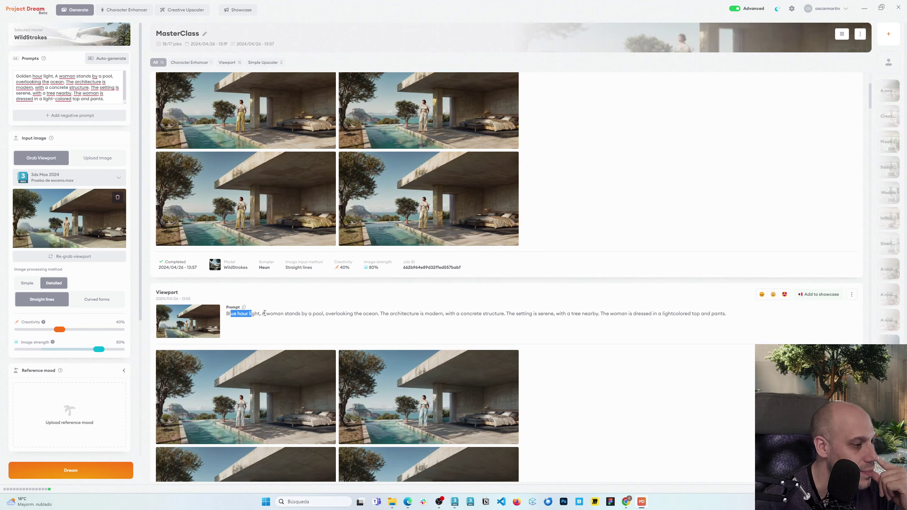
{"action": "left_click", "coordinate": [239, 305]}
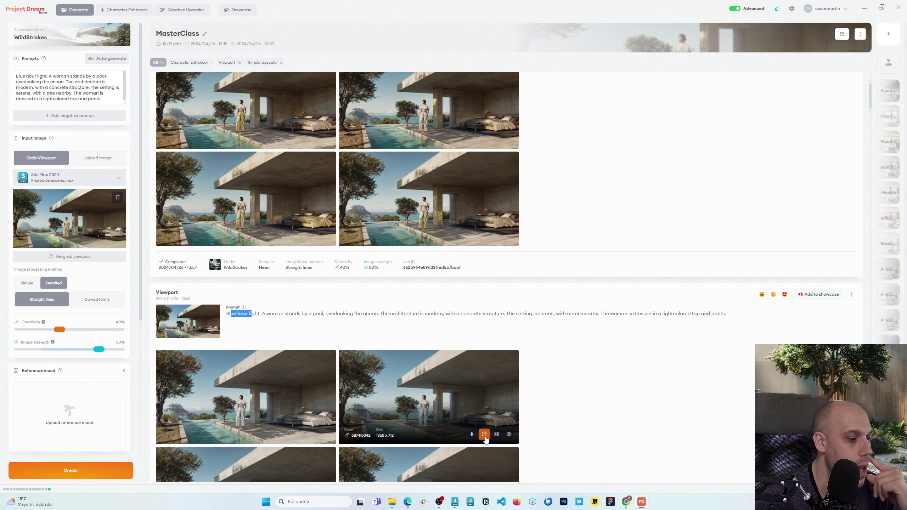
{"action": "left_click", "coordinate": [484, 435]}
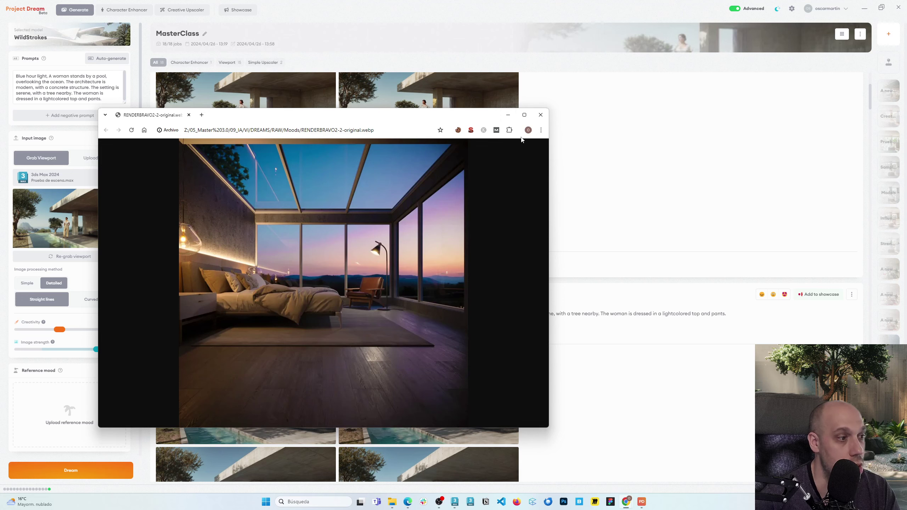
{"action": "left_click", "coordinate": [540, 115]}
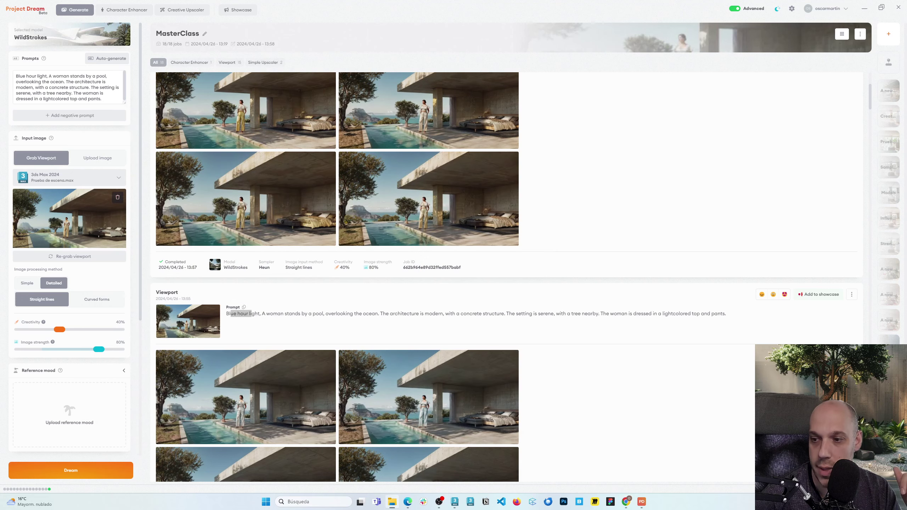
{"action": "left_click_drag", "start_coordinate": [318, 319], "coordinate": [49, 409]}
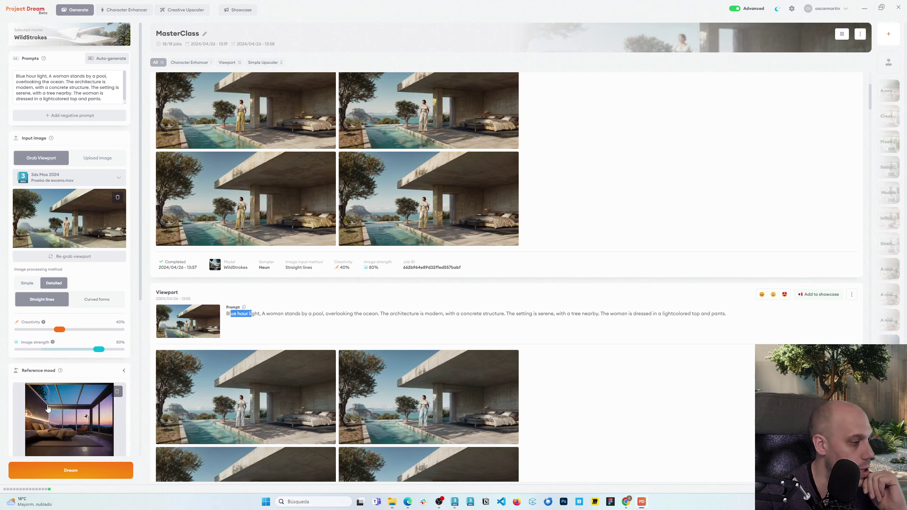
Step: Generate four large villa images with the reference mood at 50% influence and another batch at 70% influence
{"action": "scroll", "coordinate": [53, 393], "scroll_direction": "down", "scroll_amount": 4}
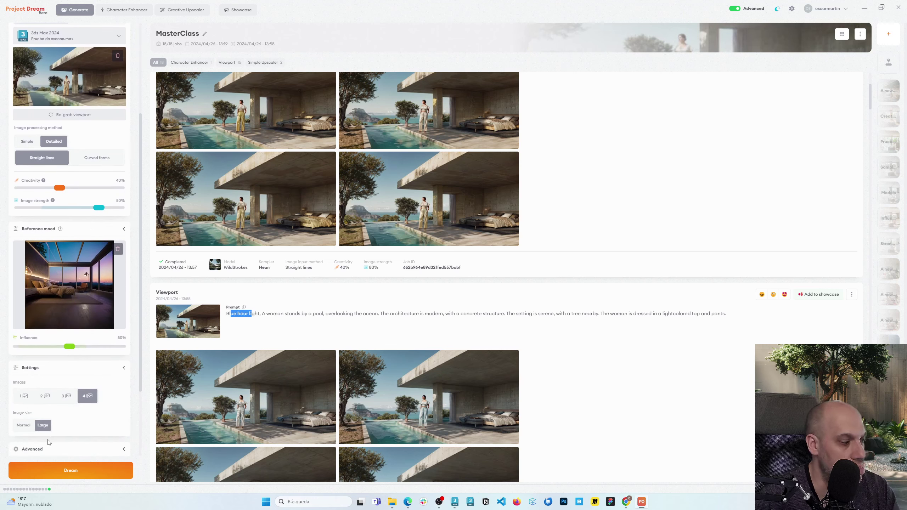
{"action": "left_click", "coordinate": [79, 471]}
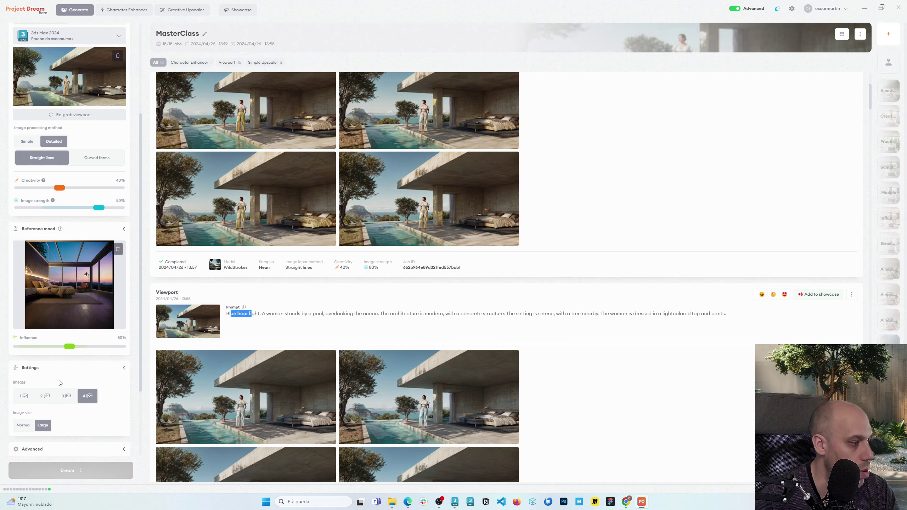
{"action": "left_click_drag", "start_coordinate": [70, 347], "coordinate": [90, 350]}
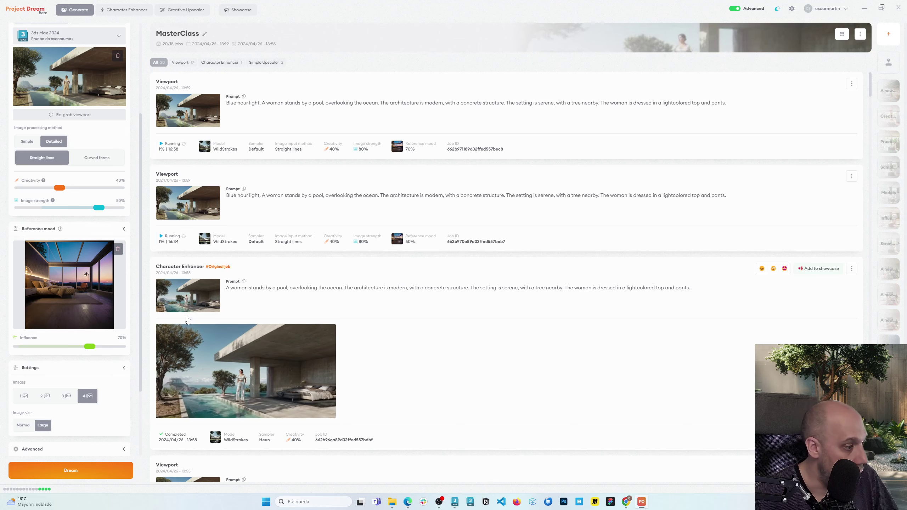
Step: Examine the Character Enhancer result in the before-and-after comparison, and return to the earlier villa jobs
{"action": "left_click", "coordinate": [250, 364]}
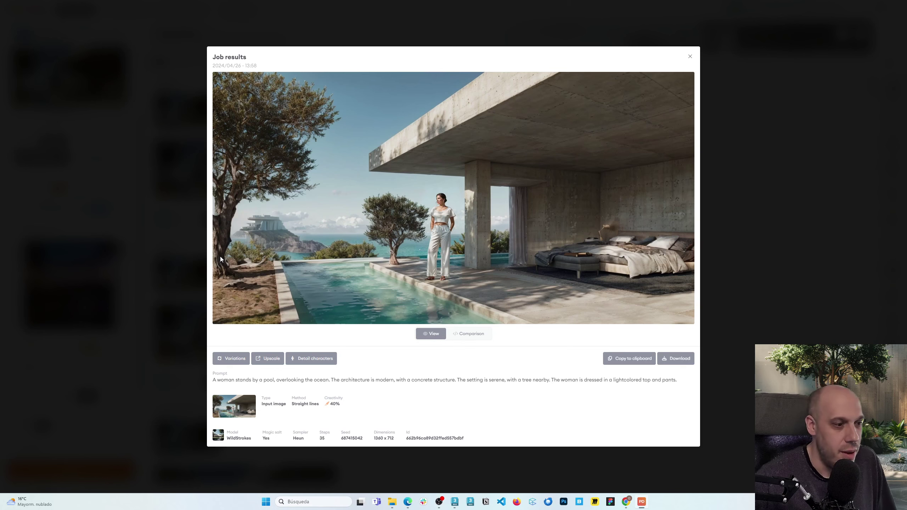
{"action": "left_click", "coordinate": [470, 333]}
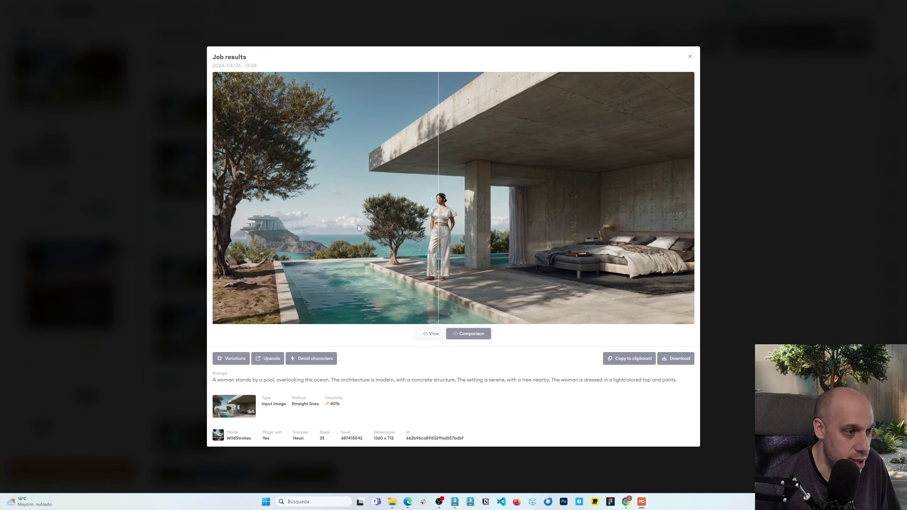
{"action": "left_click", "coordinate": [820, 237]}
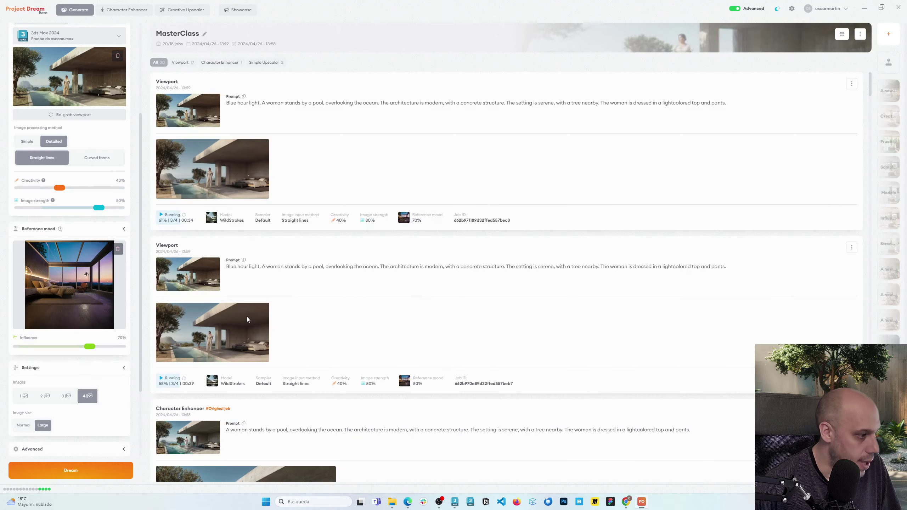
{"action": "scroll", "coordinate": [247, 316], "scroll_direction": "down", "scroll_amount": 10}
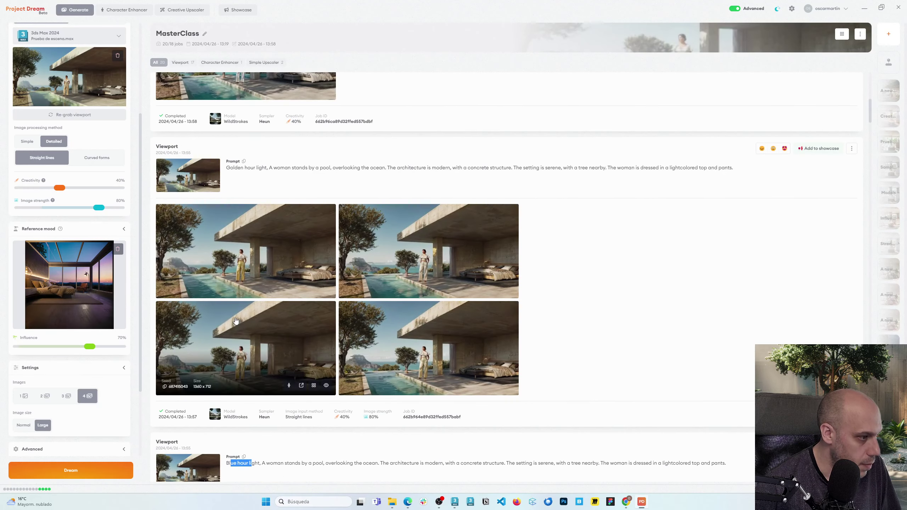
Step: Examine the first image of the "Blue hour light" job without reference mood, comparing it with the input viewport
{"action": "scroll", "coordinate": [235, 321], "scroll_direction": "down", "scroll_amount": 5}
{"action": "left_click", "coordinate": [236, 322]}
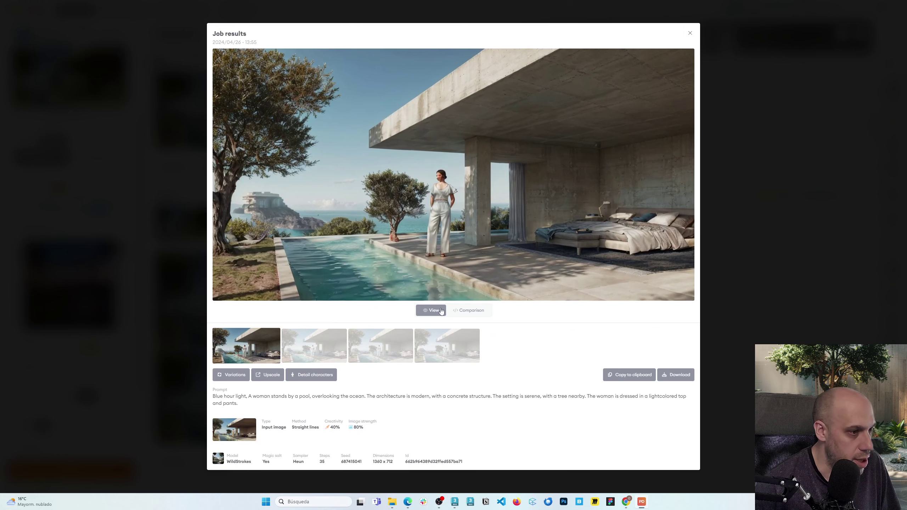
{"action": "left_click", "coordinate": [469, 310]}
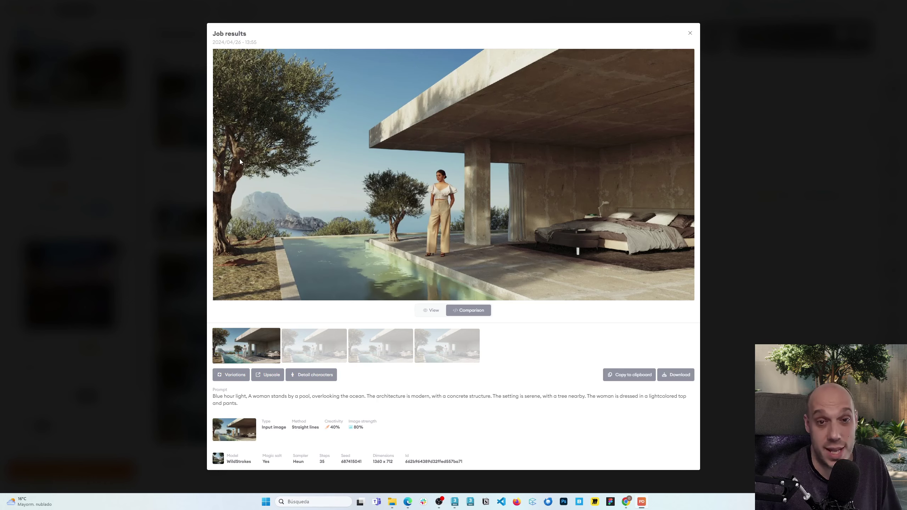
{"action": "left_click", "coordinate": [756, 158]}
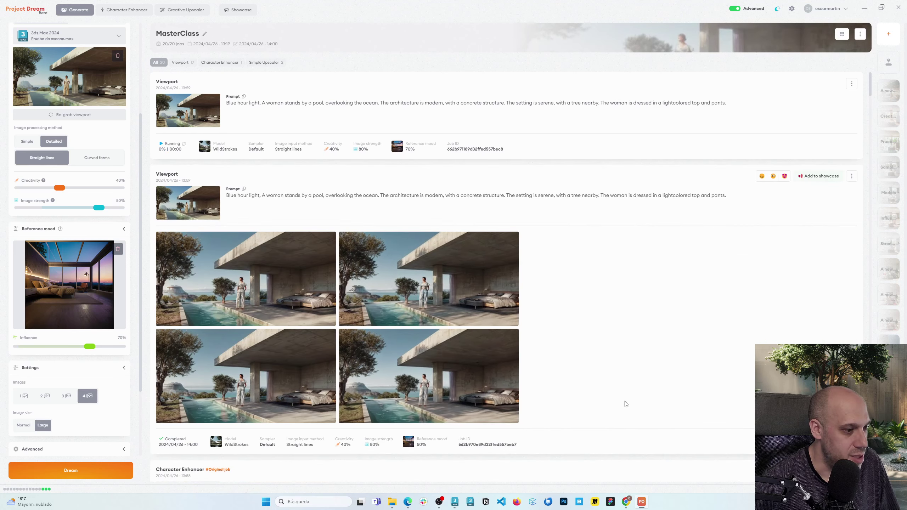
Step: Examine the third image of the "Blue hour light" job with 50% reference mood influence at full size
{"action": "left_click", "coordinate": [332, 328]}
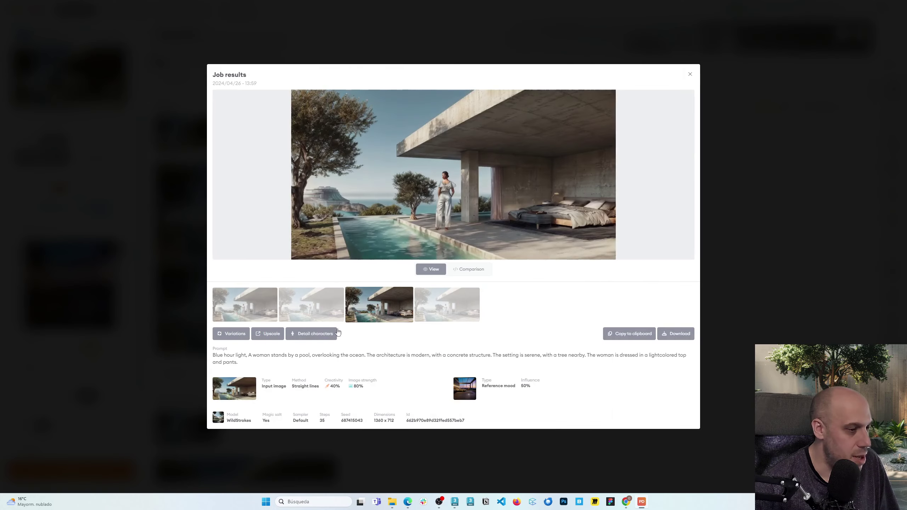
{"action": "left_click", "coordinate": [711, 203]}
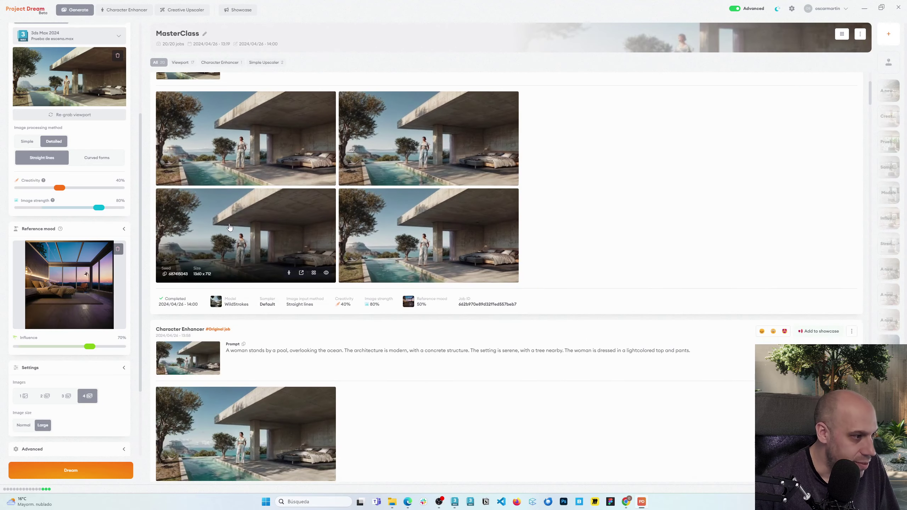
{"action": "left_click", "coordinate": [316, 321]}
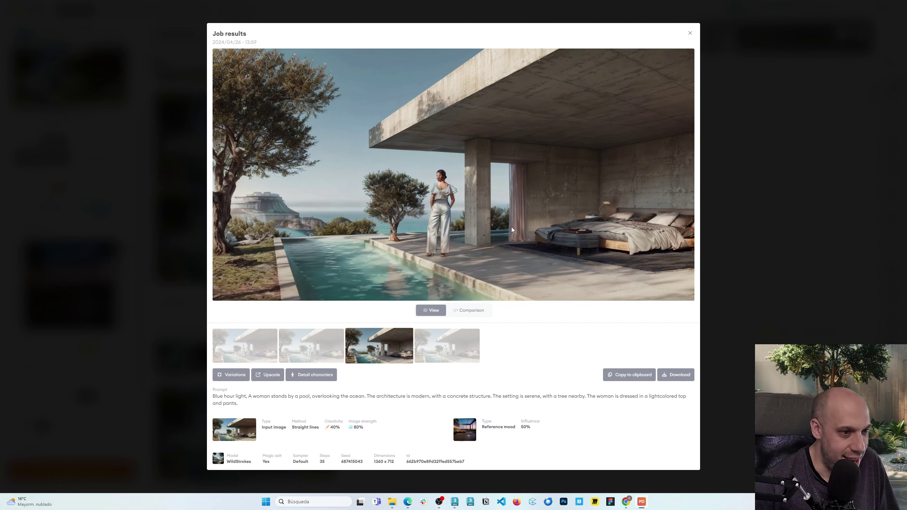
{"action": "left_click", "coordinate": [778, 161]}
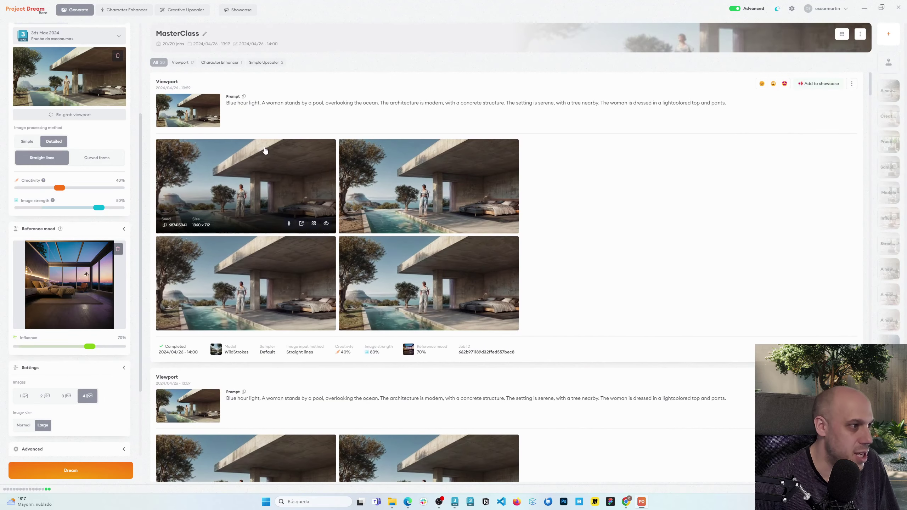
Step: Change the opening of the villa prompt to "night time blue hour light"
{"action": "scroll", "coordinate": [68, 237], "scroll_direction": "up", "scroll_amount": 4}
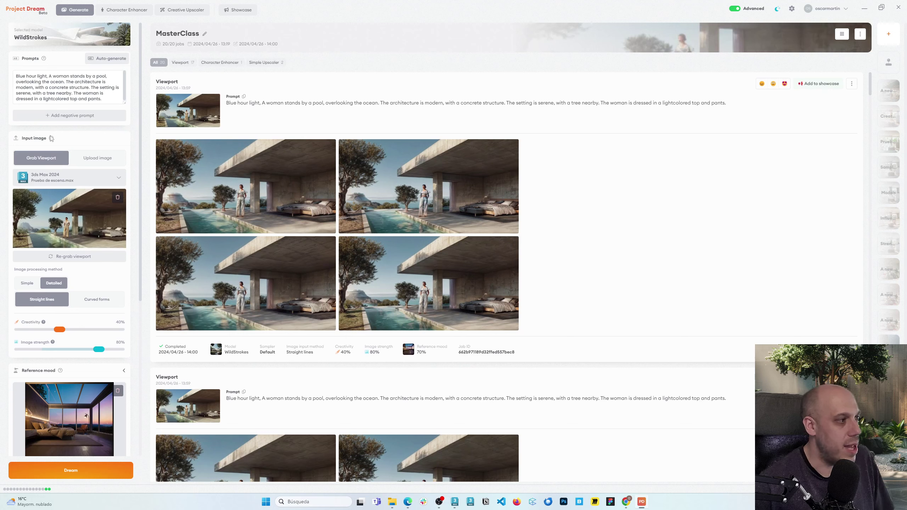
{"action": "left_click_drag", "start_coordinate": [38, 76], "coordinate": [9, 78]}
{"action": "type", "text": "nith"}
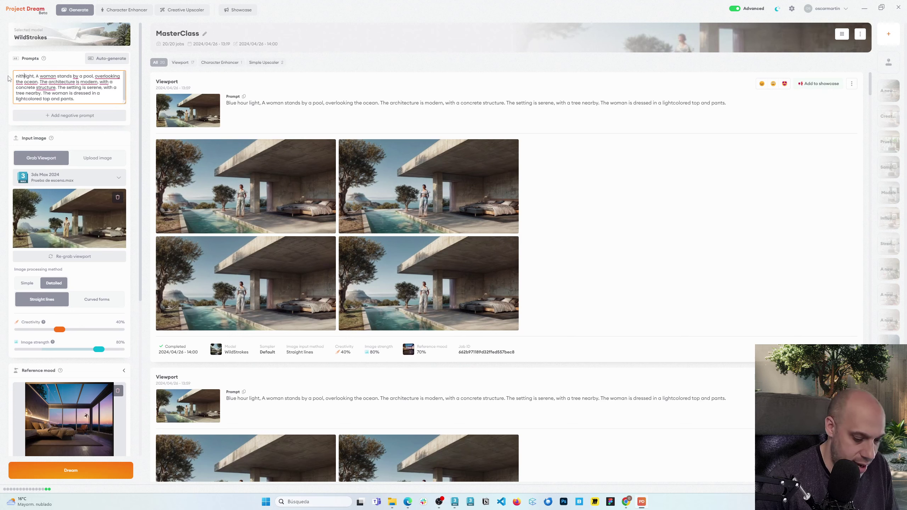
{"action": "key", "text": "BackSpace"}
{"action": "key", "text": "BackSpace"}
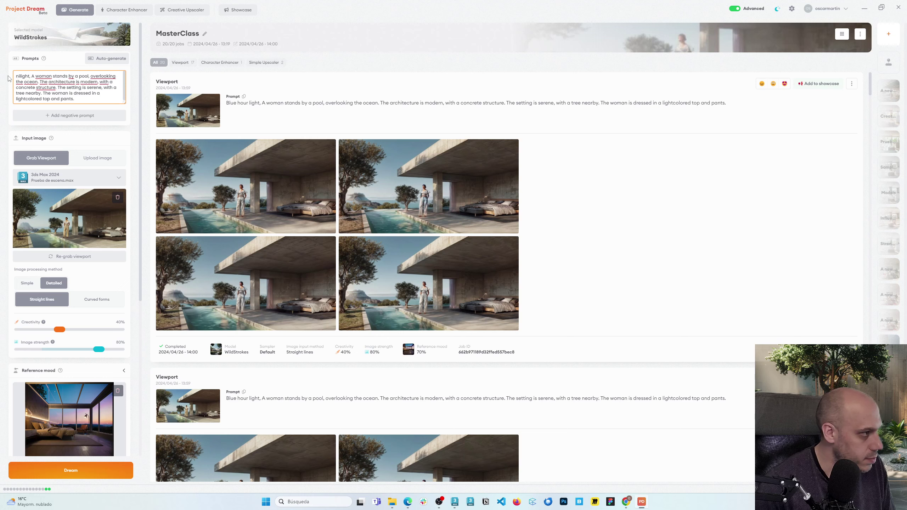
{"action": "type", "text": "ght time"}
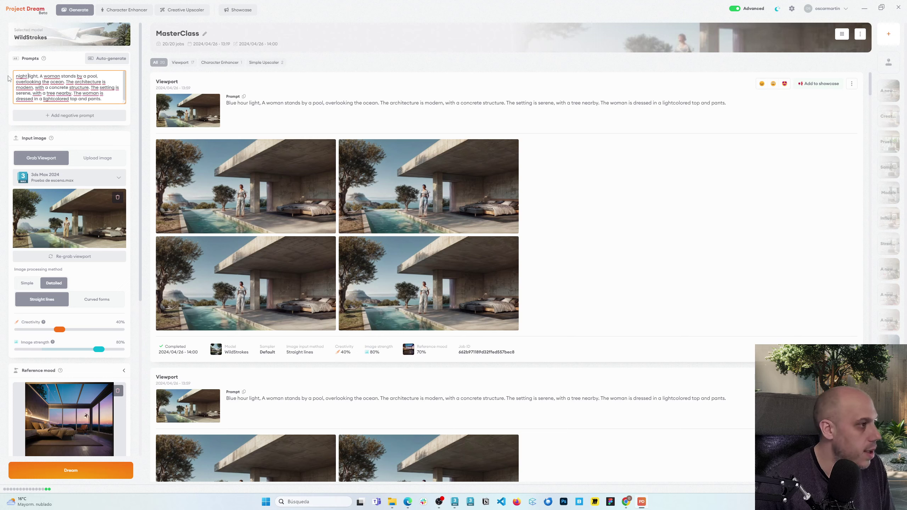
{"action": "type", "text": " b"}
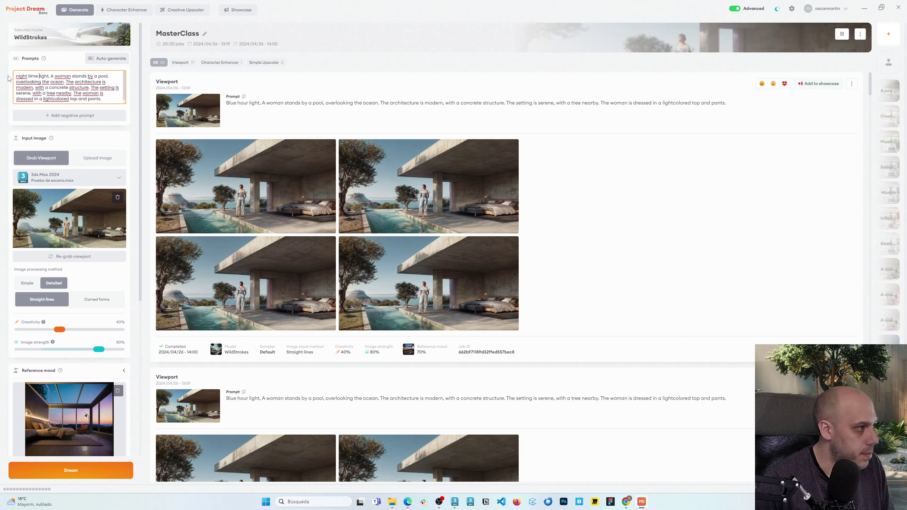
{"action": "type", "text": "lue h"}
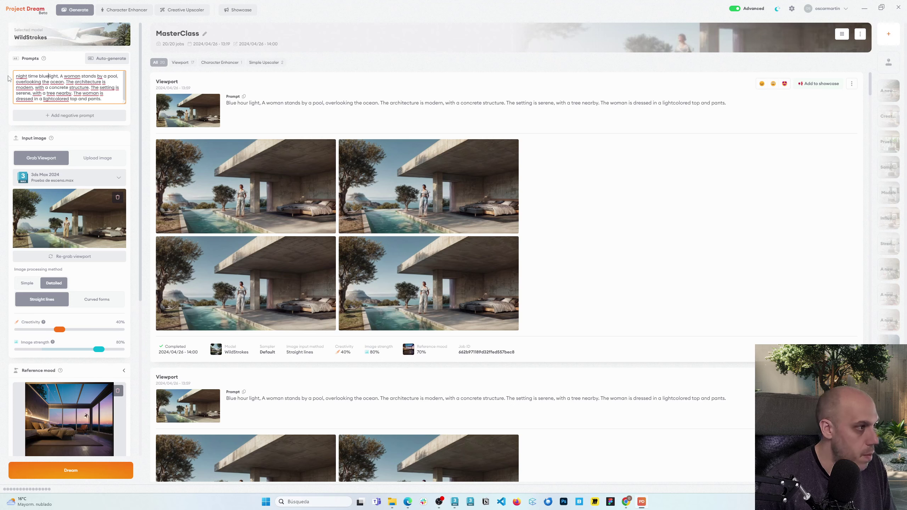
{"action": "type", "text": "our"}
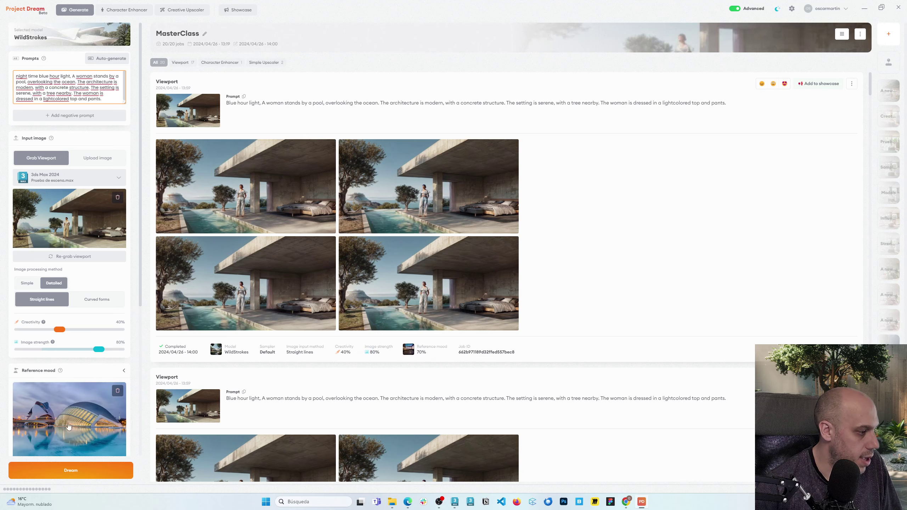
Step: Generate villa images with the blue waterfront architecture photo as reference mood using WildStrokes, and another batch using the VividDreams model
{"action": "left_click", "coordinate": [68, 472]}
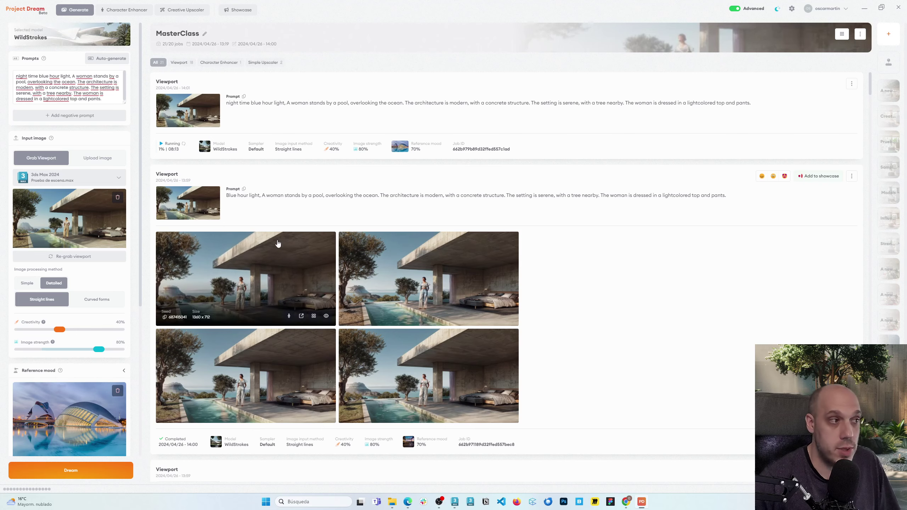
{"action": "left_click", "coordinate": [65, 42]}
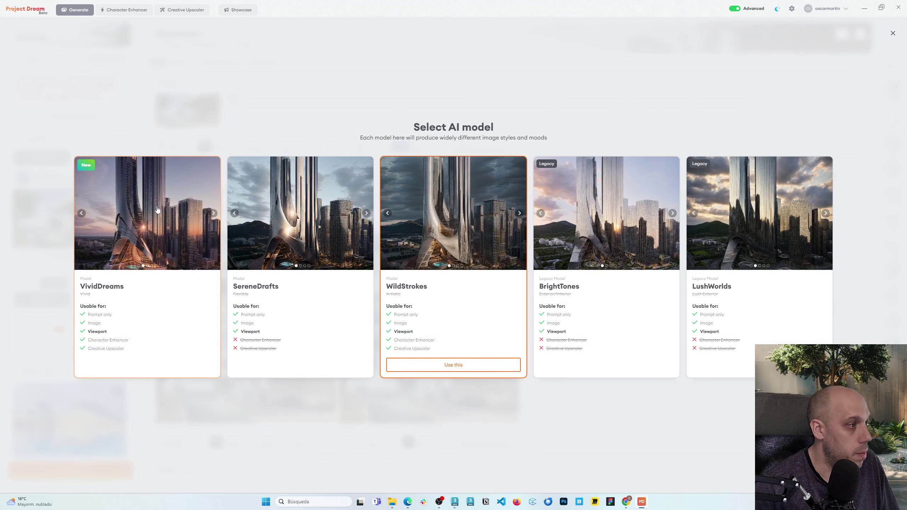
{"action": "left_click", "coordinate": [164, 364]}
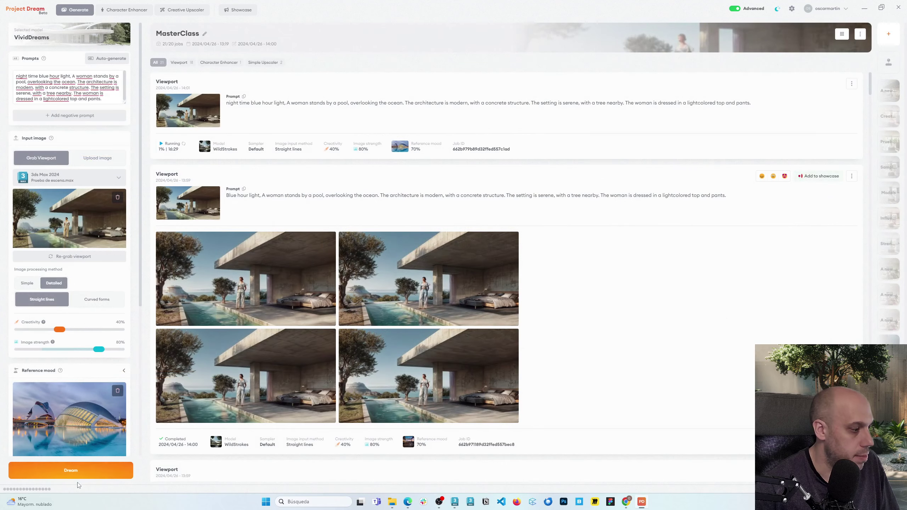
{"action": "left_click", "coordinate": [78, 470]}
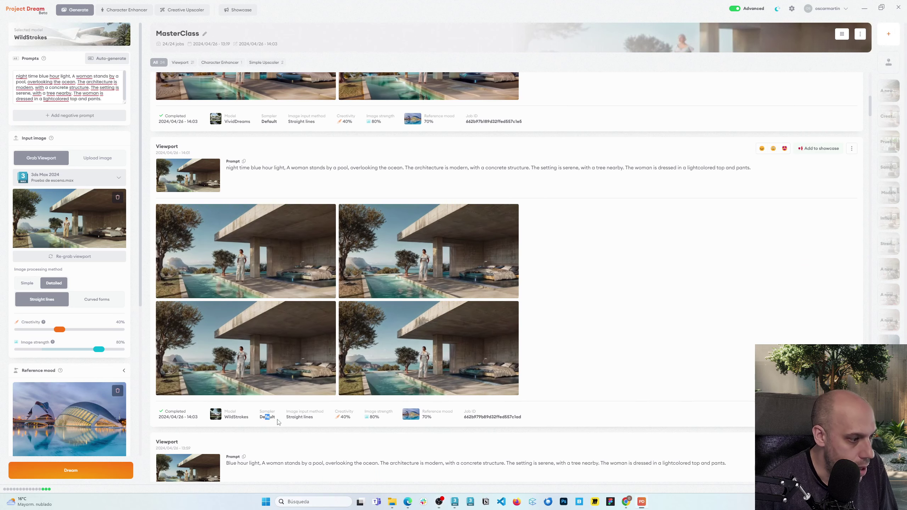
Step: Compare the WildStrokes and VividDreams batches of the "night time blue hour light" prompt in the job list
{"action": "left_click_drag", "start_coordinate": [265, 417], "coordinate": [277, 420]}
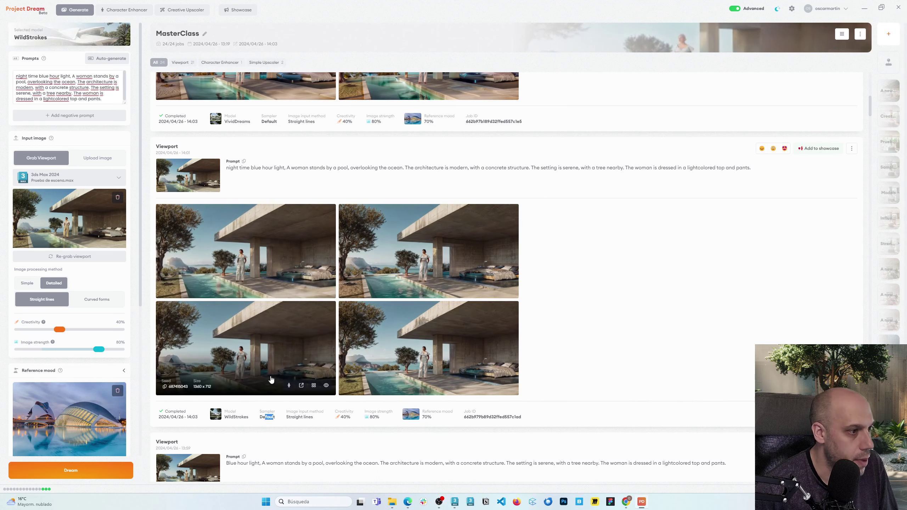
{"action": "scroll", "coordinate": [276, 341], "scroll_direction": "up", "scroll_amount": 1}
{"action": "scroll", "coordinate": [276, 341], "scroll_direction": "up", "scroll_amount": 1}
{"action": "scroll", "coordinate": [257, 343], "scroll_direction": "down", "scroll_amount": 1}
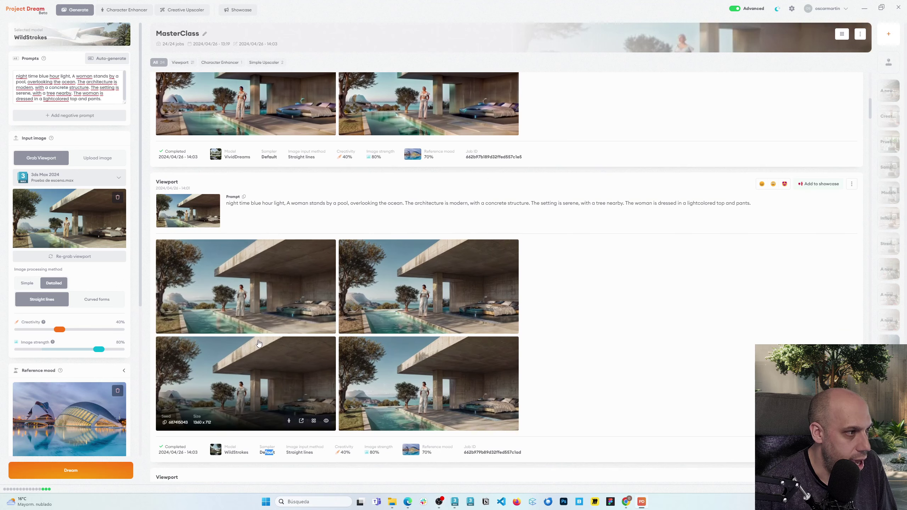
{"action": "scroll", "coordinate": [373, 210], "scroll_direction": "up", "scroll_amount": 2}
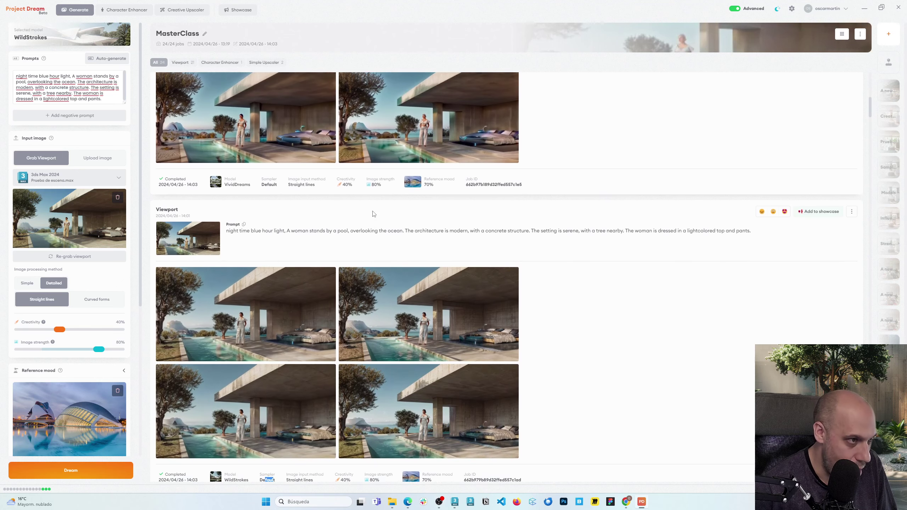
{"action": "scroll", "coordinate": [357, 204], "scroll_direction": "up", "scroll_amount": 2}
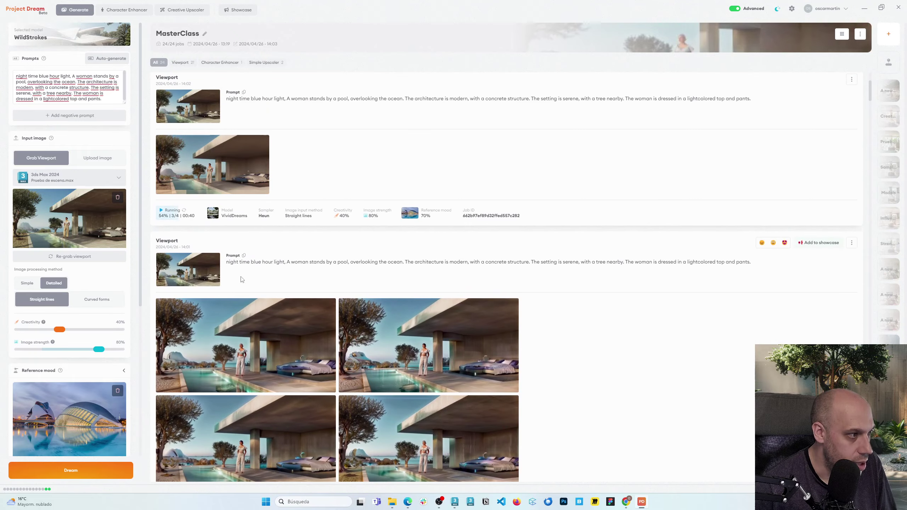
{"action": "scroll", "coordinate": [222, 232], "scroll_direction": "down", "scroll_amount": 7}
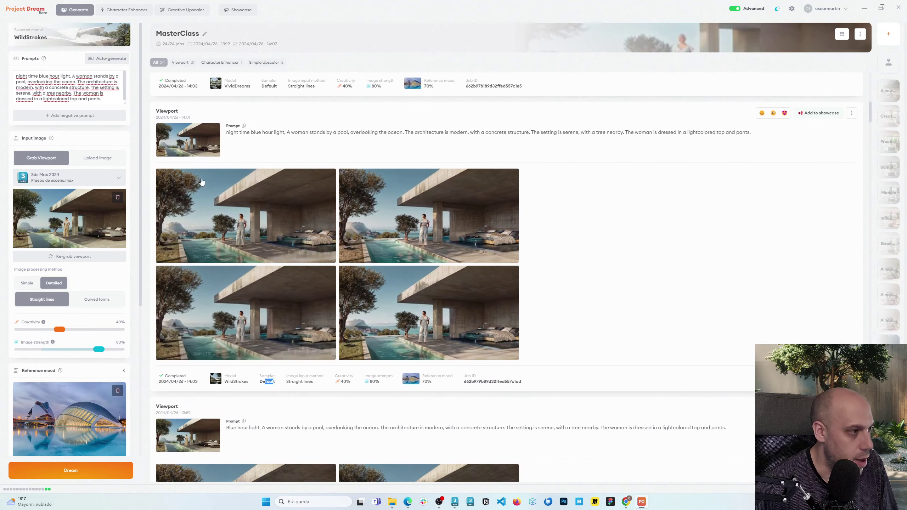
{"action": "scroll", "coordinate": [201, 181], "scroll_direction": "up", "scroll_amount": 2}
{"action": "scroll", "coordinate": [232, 250], "scroll_direction": "down", "scroll_amount": 3}
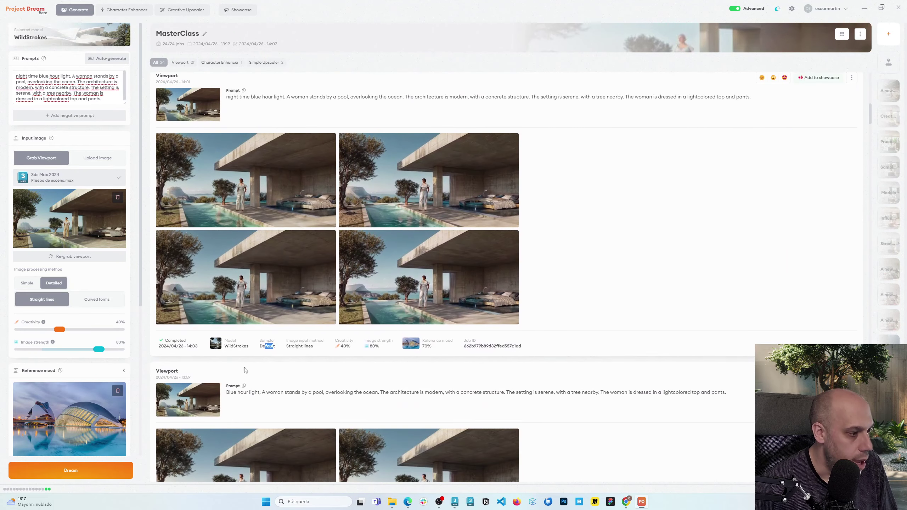
Step: Examine the third image of the WildStrokes night job and of the VividDreams night job at full size
{"action": "left_click", "coordinate": [248, 286]}
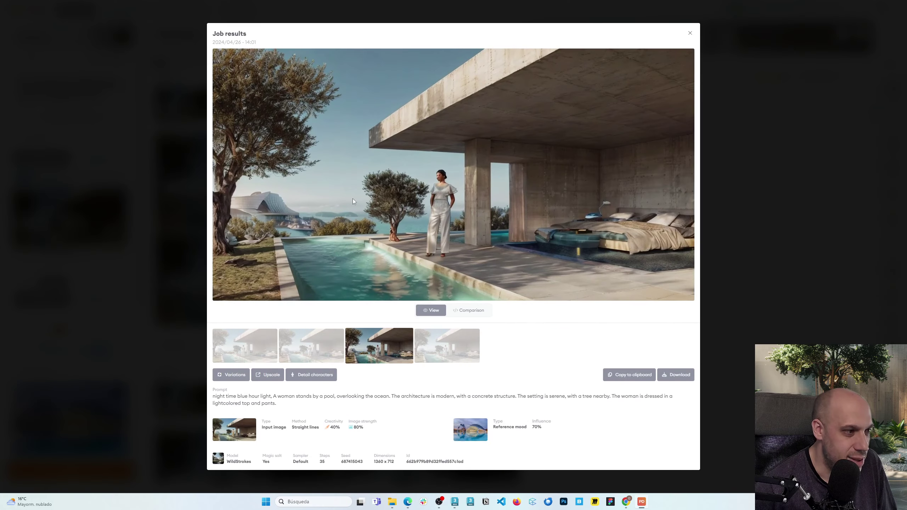
{"action": "left_click", "coordinate": [743, 176]}
{"action": "scroll", "coordinate": [593, 214], "scroll_direction": "down", "scroll_amount": 5}
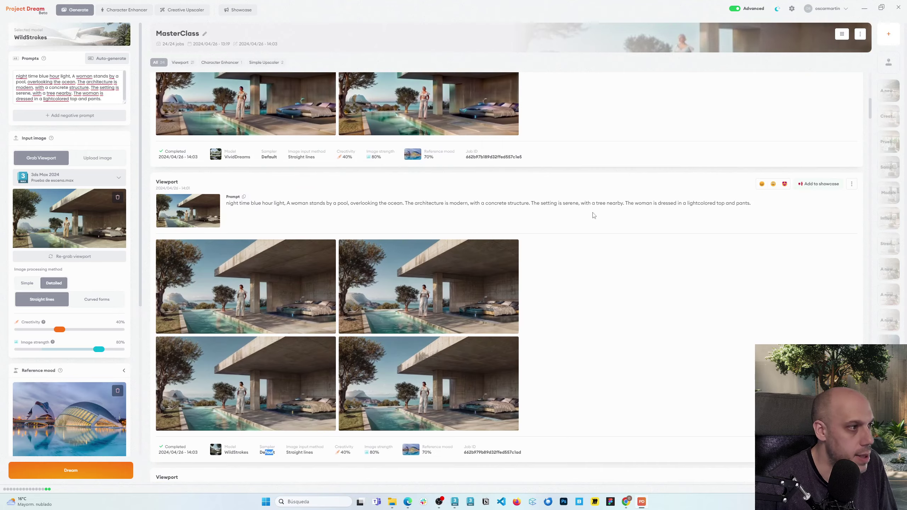
{"action": "scroll", "coordinate": [593, 214], "scroll_direction": "up", "scroll_amount": 2}
{"action": "left_click", "coordinate": [257, 148]}
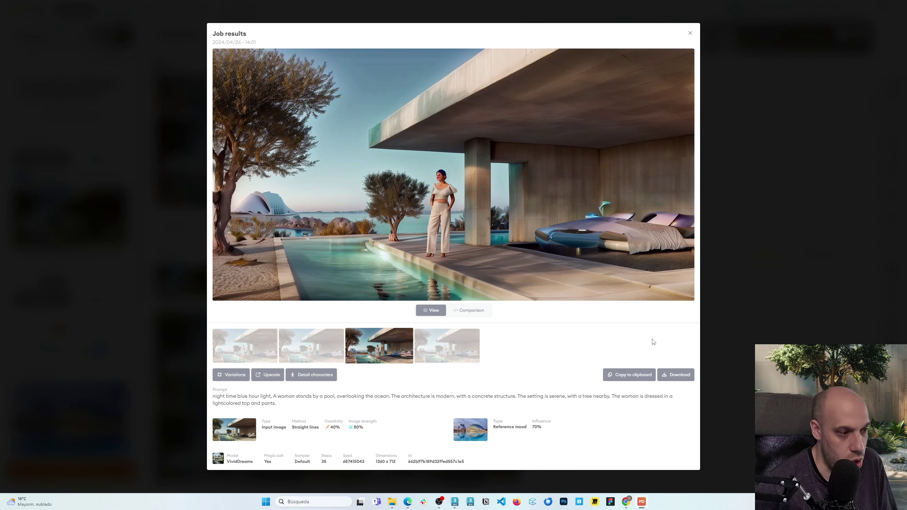
{"action": "left_click", "coordinate": [820, 256]}
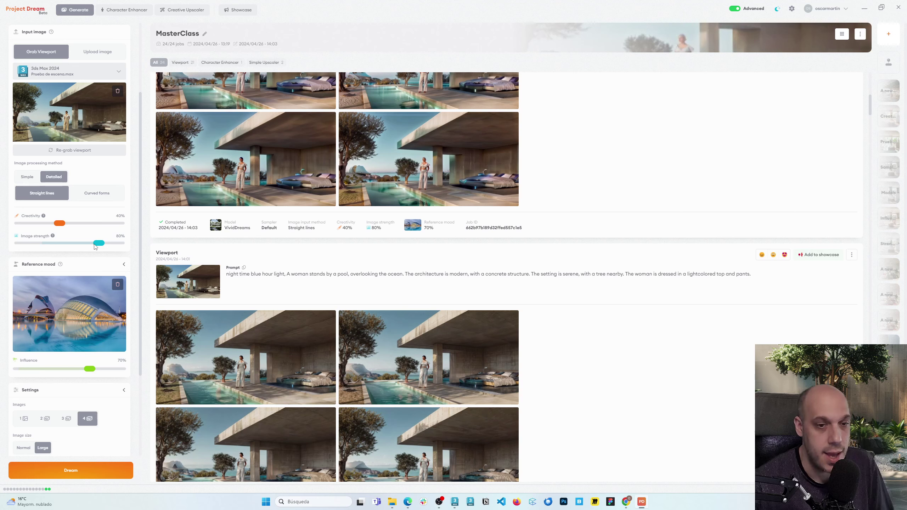
Step: Set image strength to 50% and creativity to 80%, and generate a new batch of villa images
{"action": "mouse_move", "coordinate": [99, 244]}
{"action": "left_mouse_down"}
{"action": "mouse_move", "coordinate": [66, 245]}
{"action": "mouse_move", "coordinate": [99, 228]}
{"action": "left_mouse_up"}
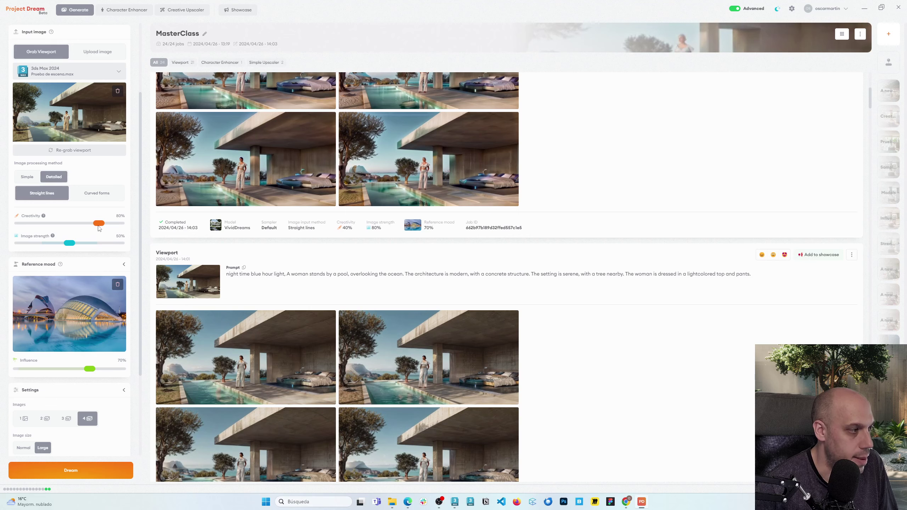
{"action": "left_click", "coordinate": [78, 475]}
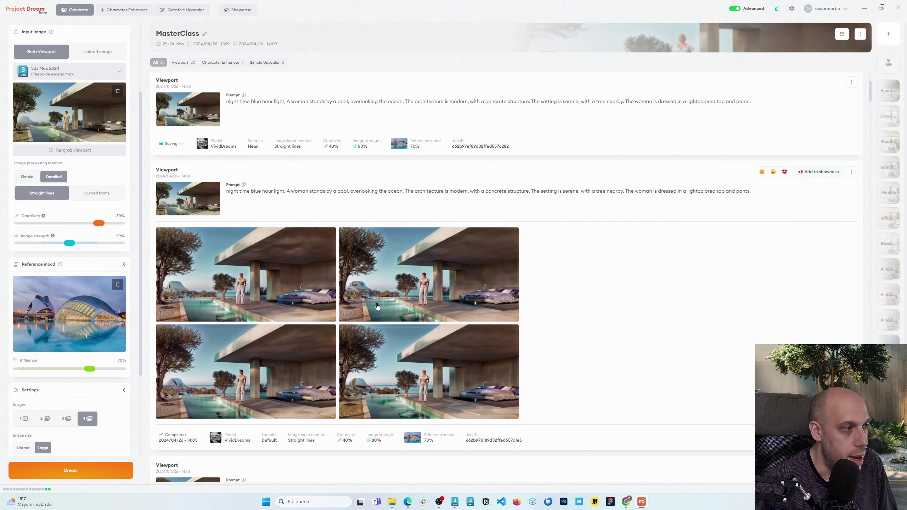
Step: Examine the images of the VividDreams night job made with the Heun sampler at full size
{"action": "scroll", "coordinate": [32, 44], "scroll_direction": "up", "scroll_amount": 3}
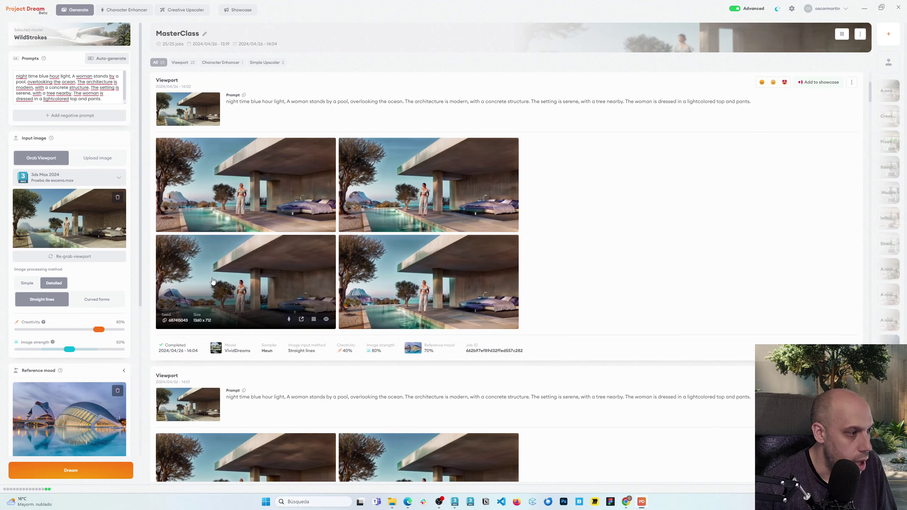
{"action": "left_click", "coordinate": [212, 281]}
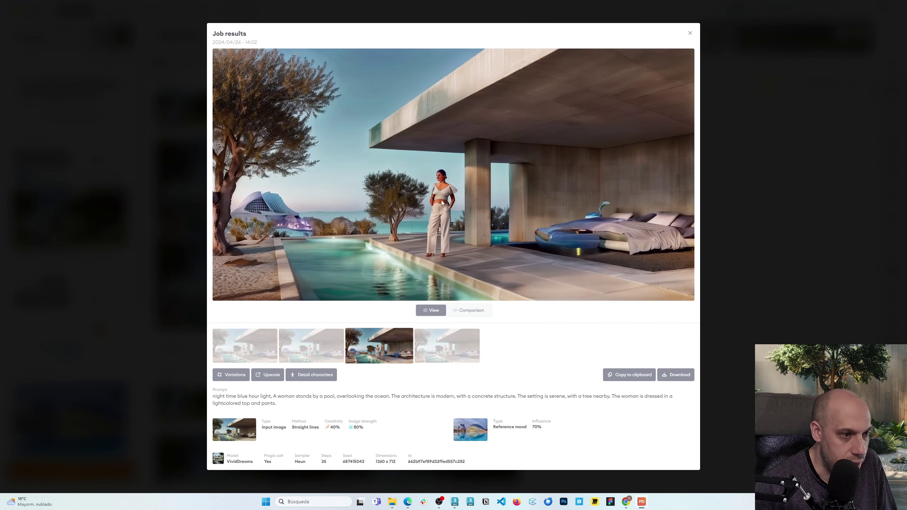
{"action": "key", "text": "Left"}
{"action": "key", "text": "Left"}
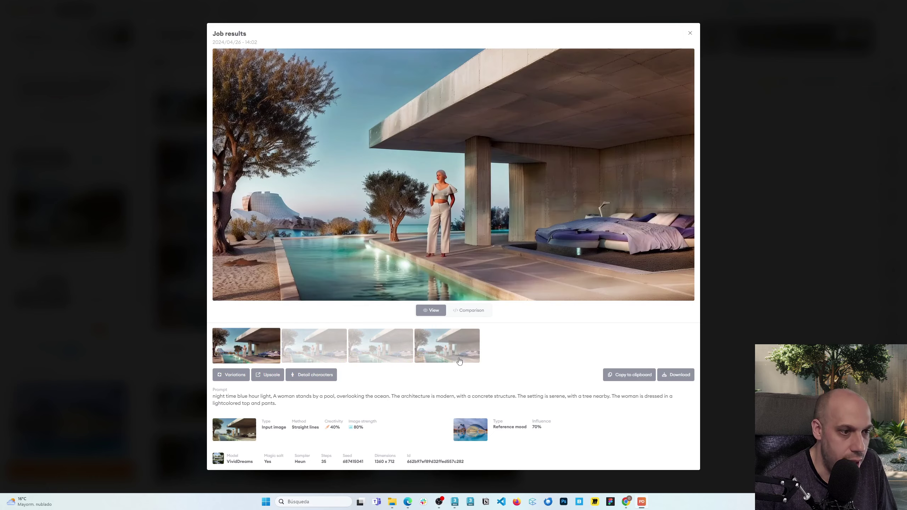
{"action": "left_click", "coordinate": [445, 355]}
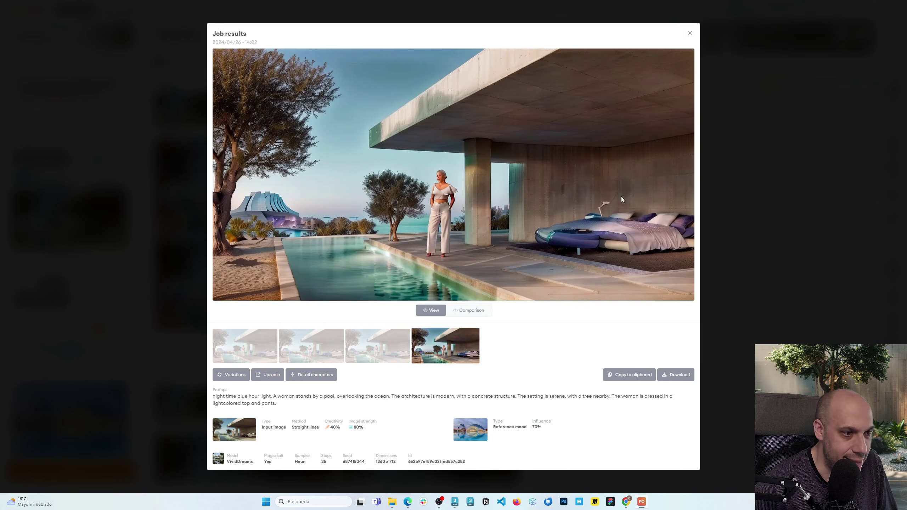
{"action": "key", "text": "Escape"}
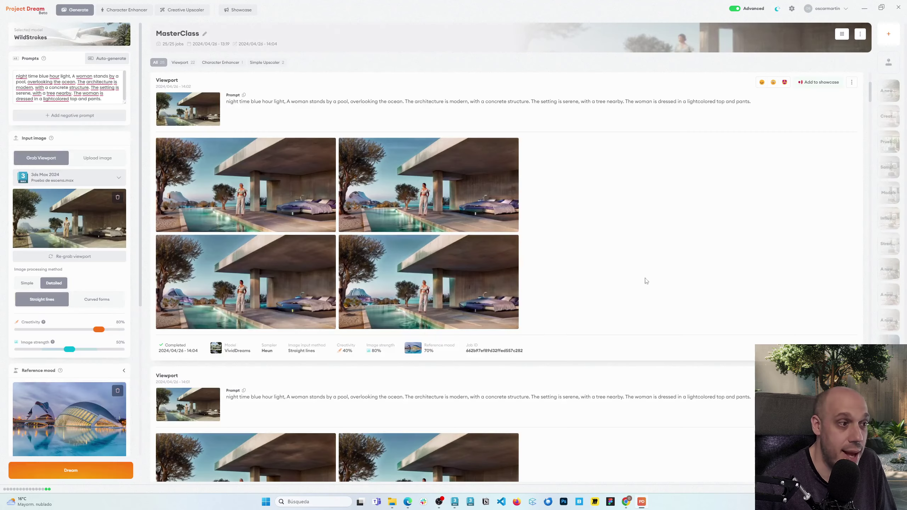
Step: Set the reference mood influence to 30% and generate a new batch of villa images
{"action": "scroll", "coordinate": [50, 352], "scroll_direction": "down", "scroll_amount": 2}
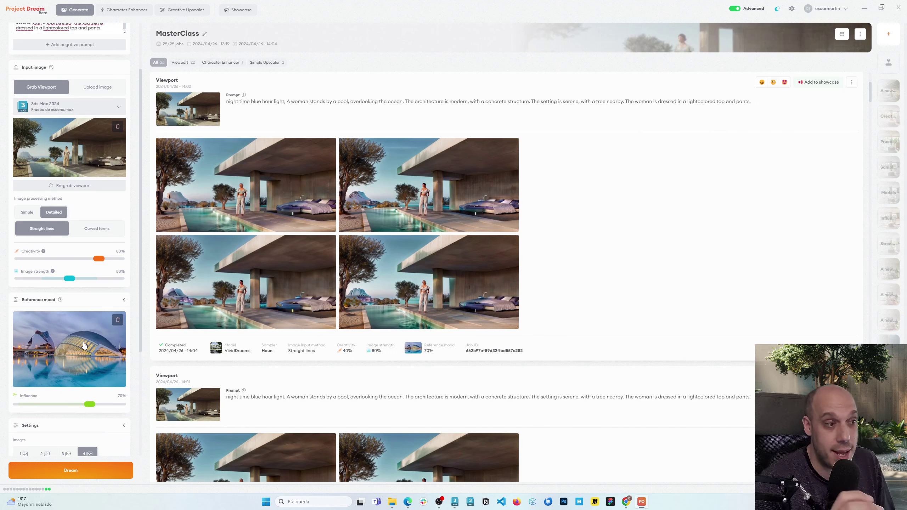
{"action": "left_click_drag", "start_coordinate": [89, 404], "coordinate": [49, 409]}
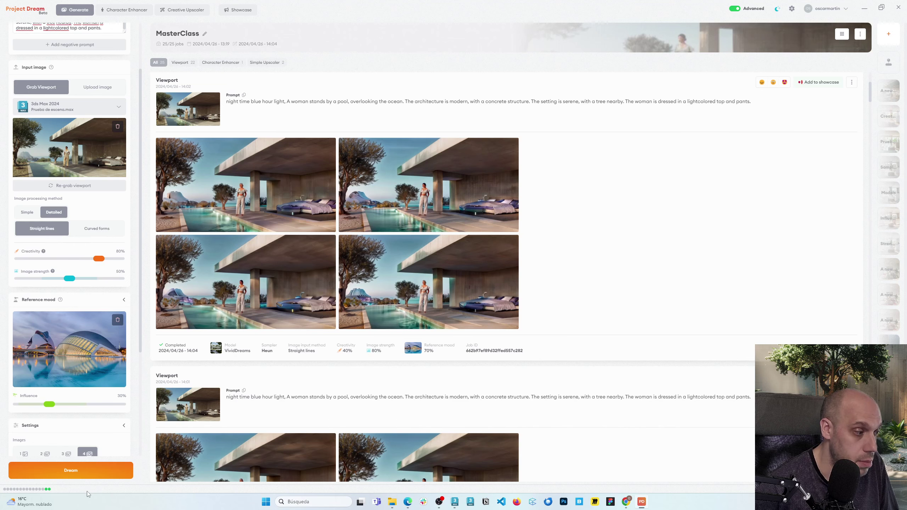
{"action": "left_click", "coordinate": [88, 472]}
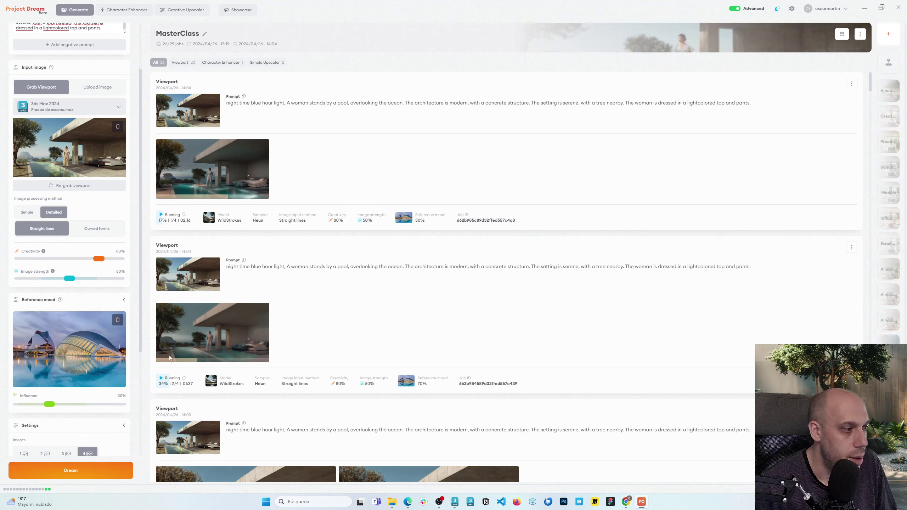
Step: Change the lighting at the start of the prompt to "golden hour light"
{"action": "scroll", "coordinate": [40, 161], "scroll_direction": "up", "scroll_amount": 2}
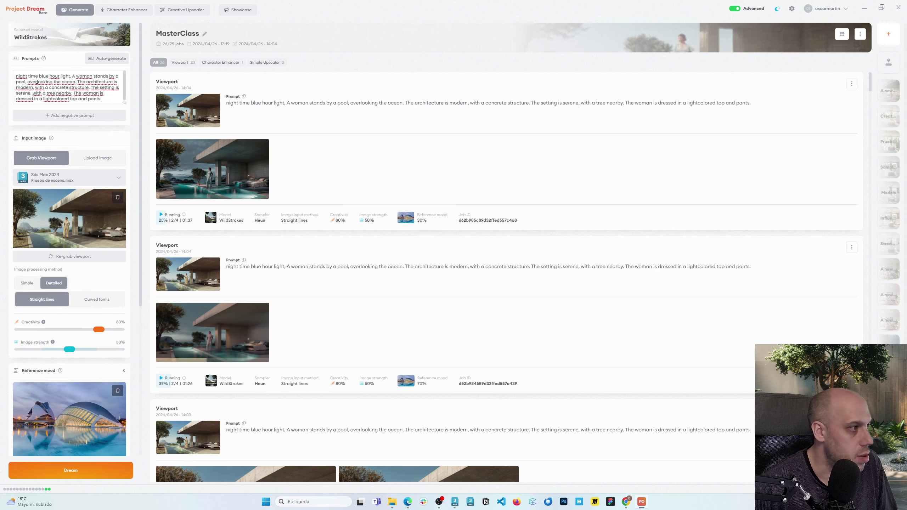
{"action": "left_click_drag", "start_coordinate": [49, 76], "coordinate": [1, 80]}
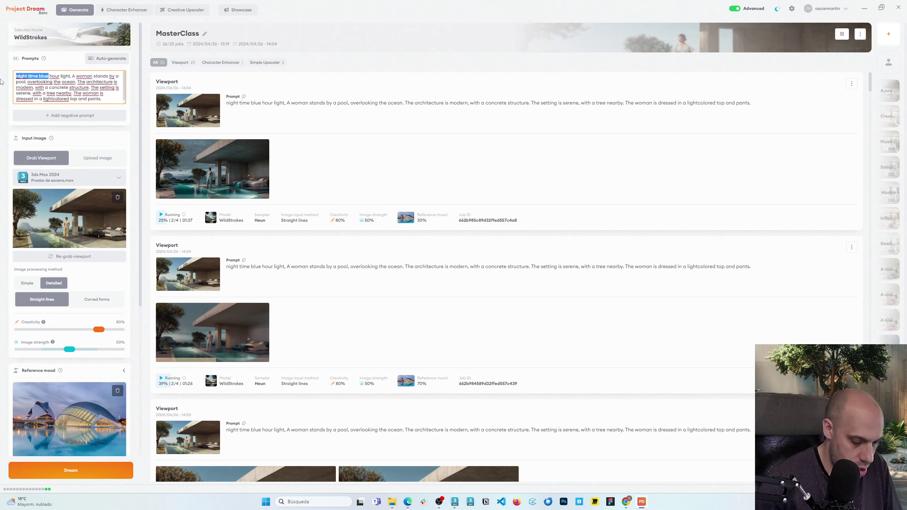
{"action": "type", "text": "golden"}
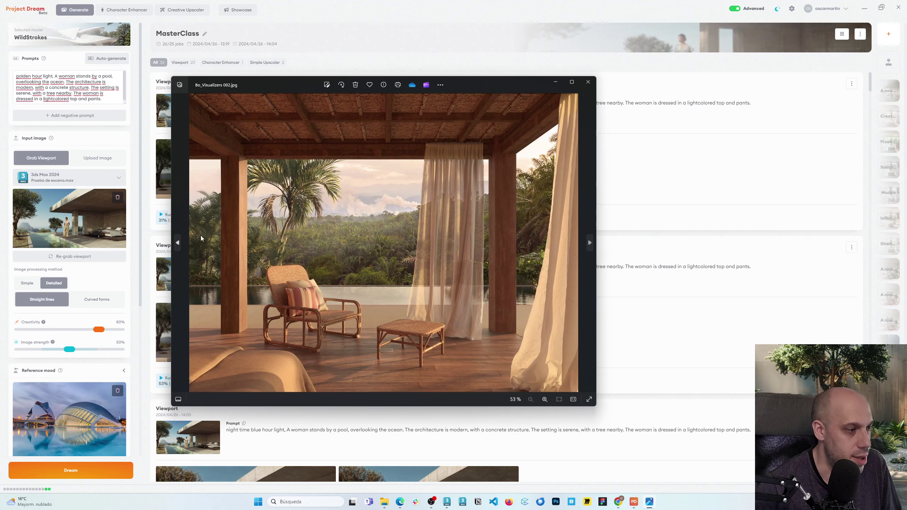
Step: Replace the reference mood with the image Bo_Visualizers 002.jpg and generate a new batch
{"action": "left_click", "coordinate": [588, 82]}
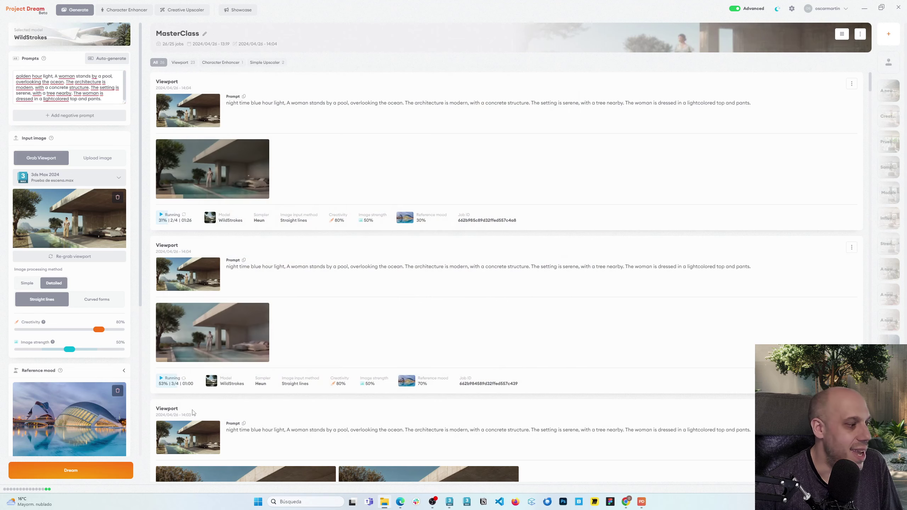
{"action": "left_click_drag", "start_coordinate": [1, 453], "coordinate": [67, 418]}
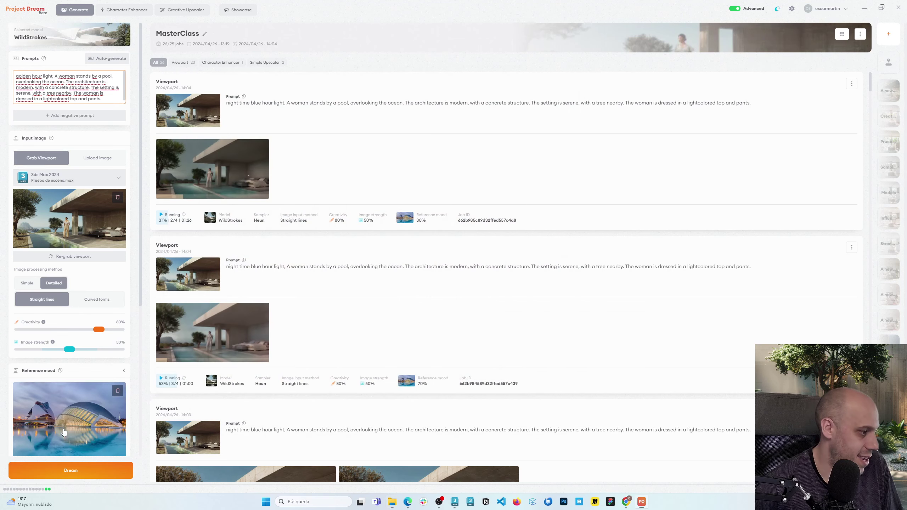
{"action": "left_click", "coordinate": [94, 477]}
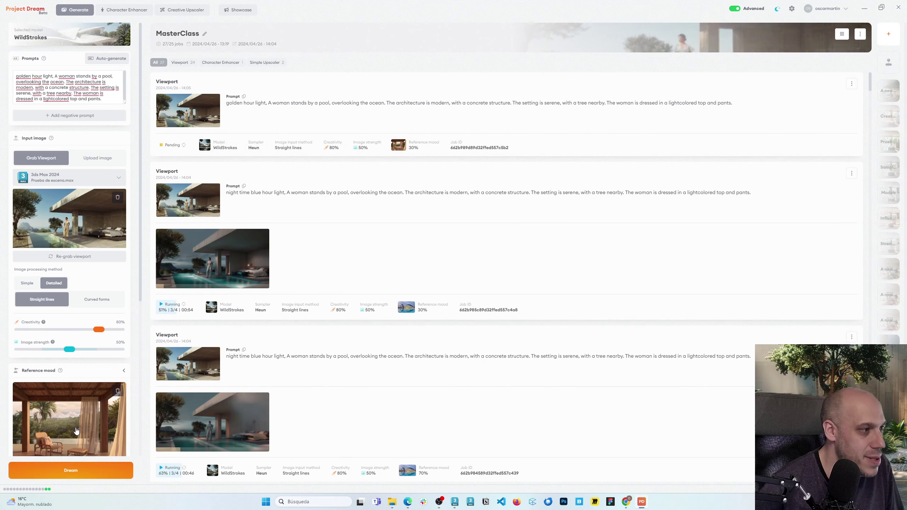
Step: Check the progress of the golden hour job and the WildStrokes night jobs in the job list
{"action": "scroll", "coordinate": [313, 323], "scroll_direction": "down", "scroll_amount": 8}
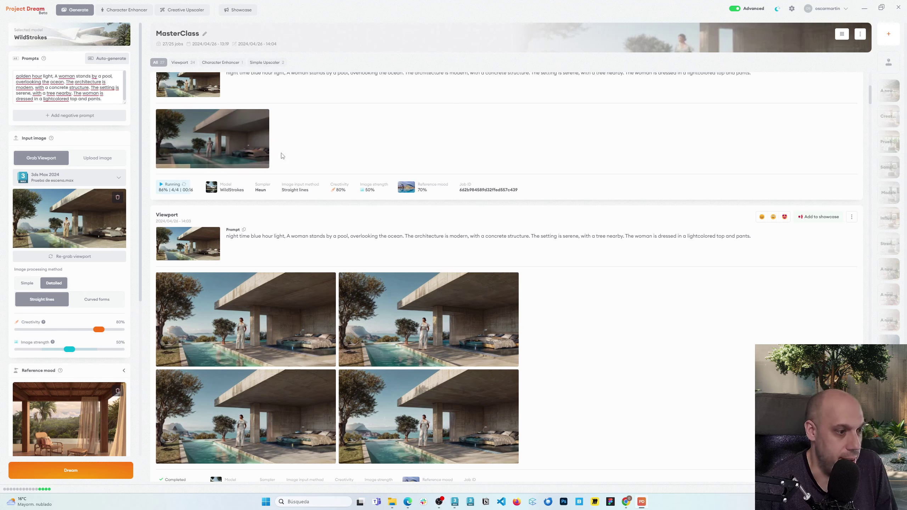
{"action": "scroll", "coordinate": [246, 281], "scroll_direction": "up", "scroll_amount": 1}
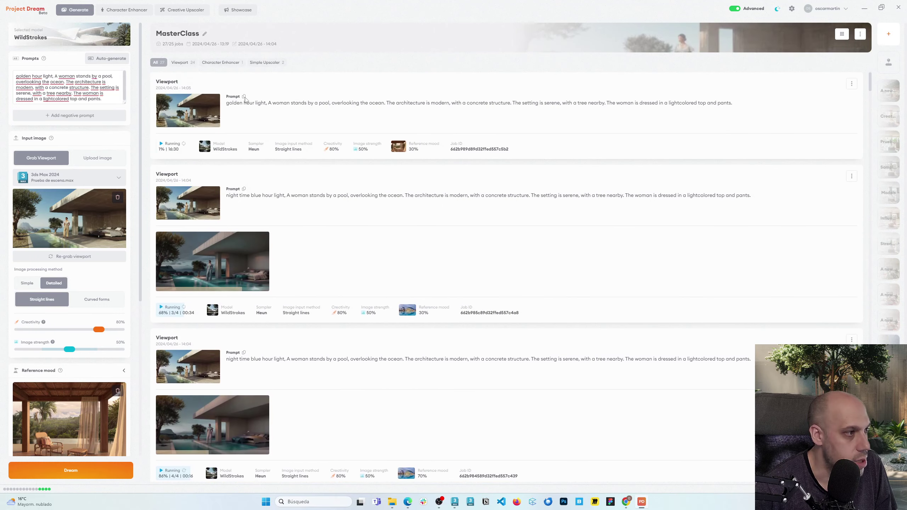
{"action": "left_click_drag", "start_coordinate": [232, 102], "coordinate": [266, 103]}
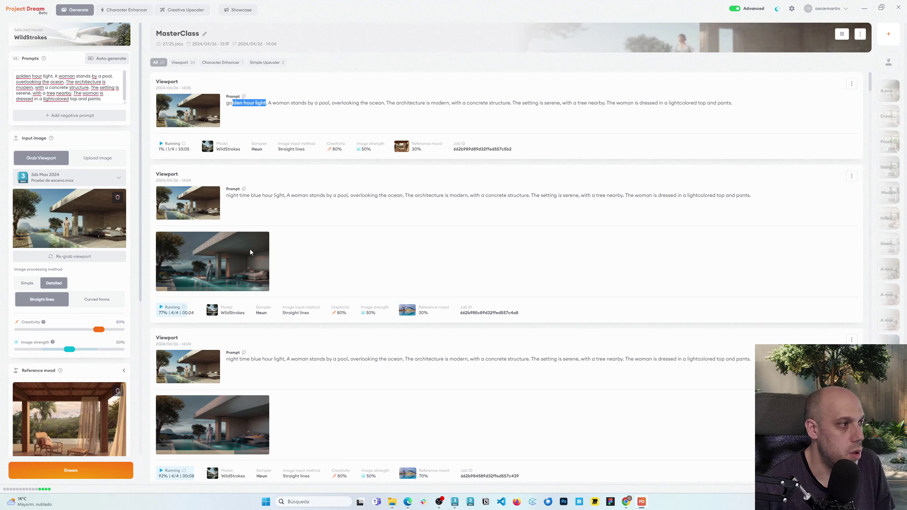
{"action": "scroll", "coordinate": [250, 251], "scroll_direction": "down", "scroll_amount": 2}
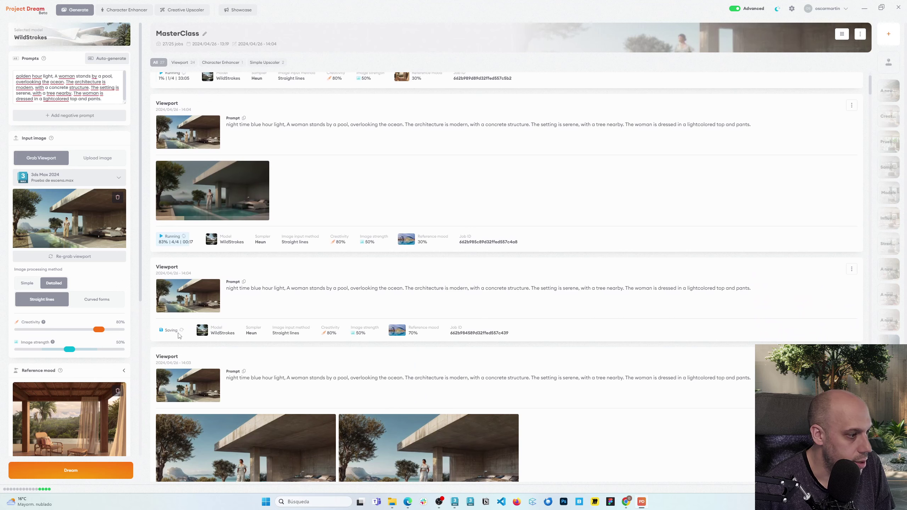
{"action": "scroll", "coordinate": [242, 314], "scroll_direction": "up", "scroll_amount": 2}
{"action": "scroll", "coordinate": [253, 322], "scroll_direction": "down", "scroll_amount": 3}
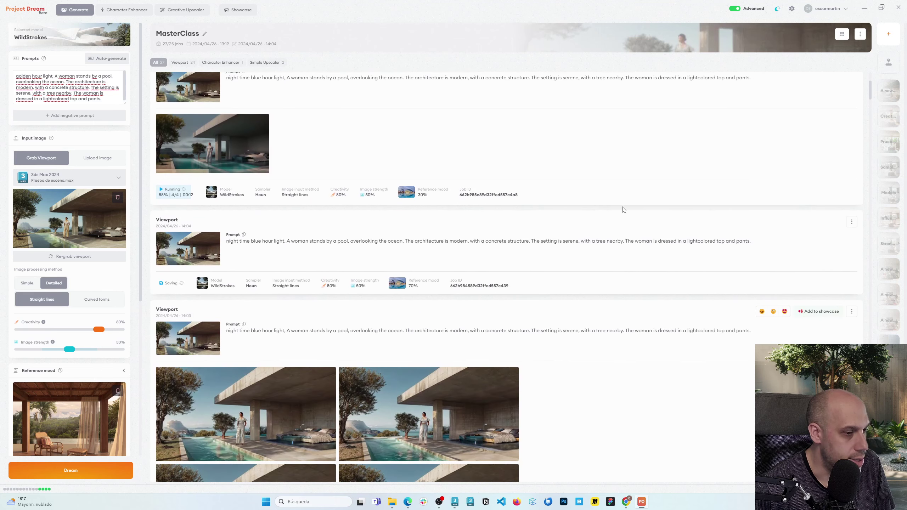
Step: Review the images of the WildStrokes night job with 70% mood influence and run character detailing on the fourth one
{"action": "left_click", "coordinate": [334, 314]}
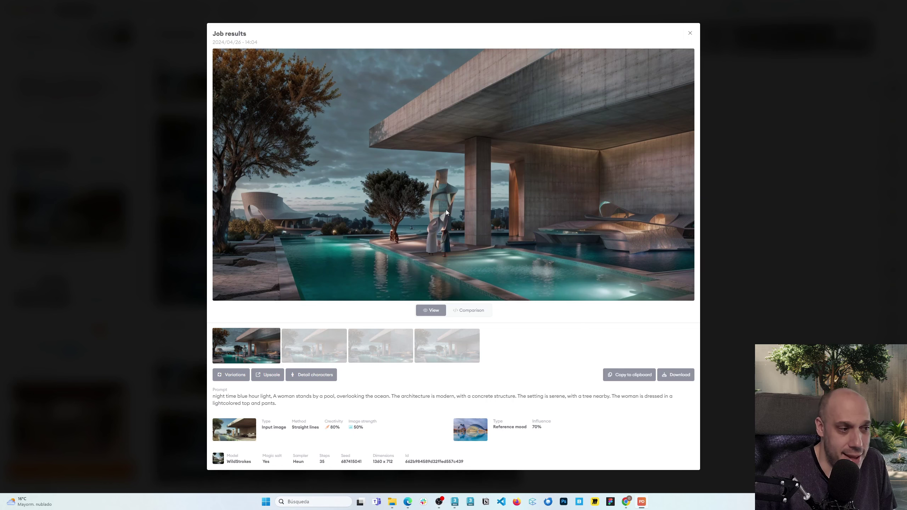
{"action": "left_click", "coordinate": [317, 334]}
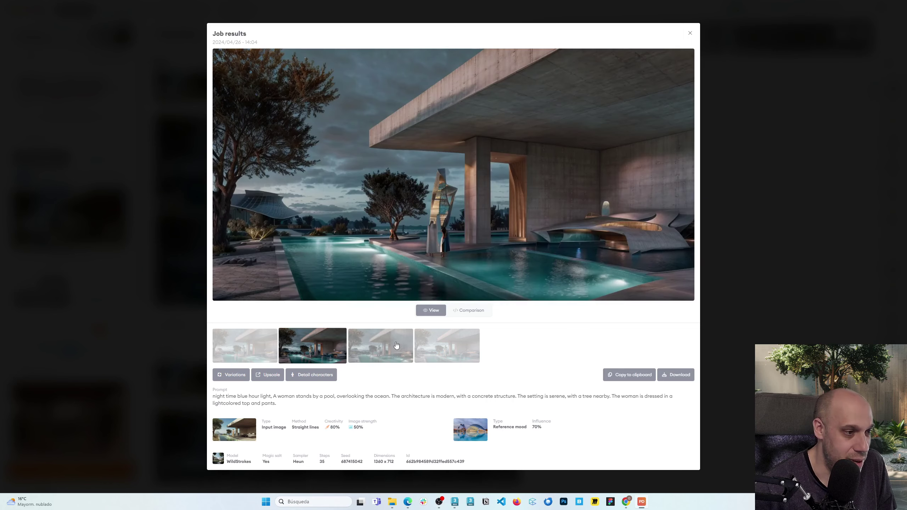
{"action": "left_click", "coordinate": [393, 344]}
{"action": "left_click", "coordinate": [445, 350]}
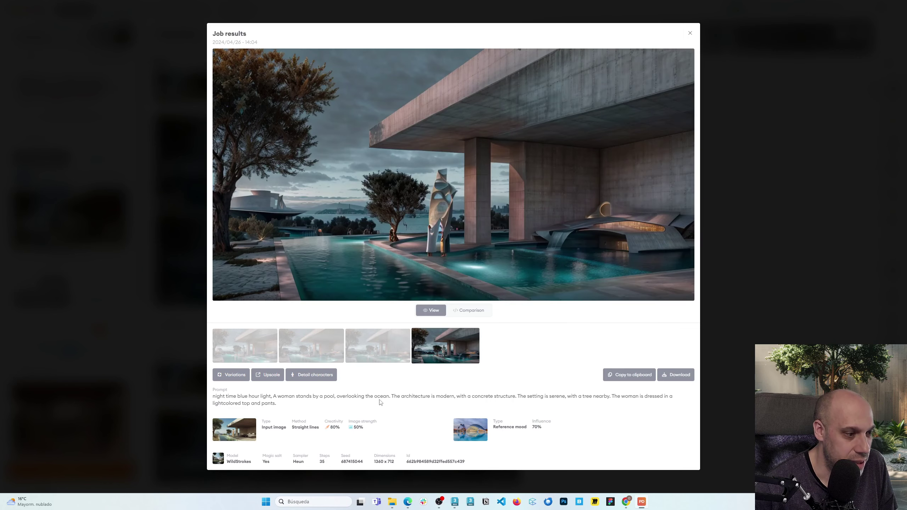
{"action": "left_click", "coordinate": [306, 375]}
{"action": "left_click", "coordinate": [483, 266]}
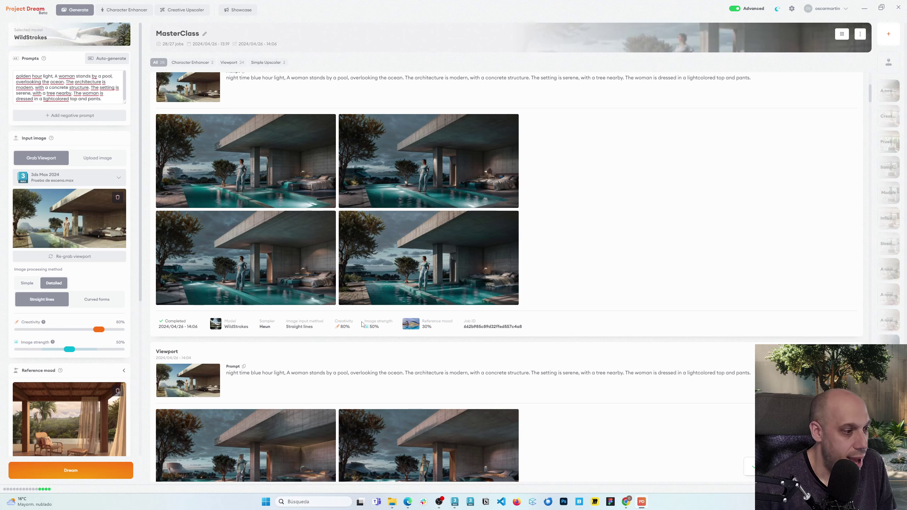
Step: Compare the WildStrokes night batches with 30% and 70% mood influence, viewing images of the 30% batch at full size
{"action": "mouse_move", "coordinate": [437, 279]}
{"action": "scroll", "coordinate": [412, 387], "scroll_direction": "down", "scroll_amount": 5}
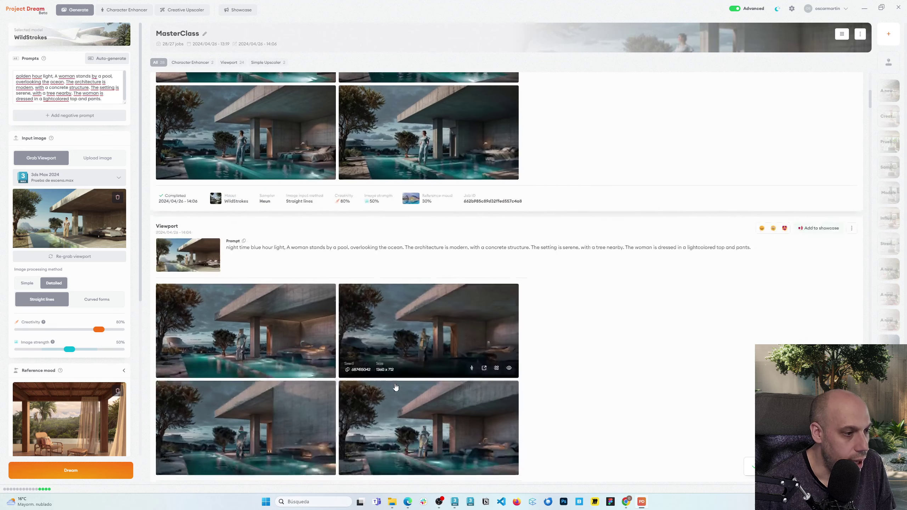
{"action": "scroll", "coordinate": [438, 395], "scroll_direction": "up", "scroll_amount": 4}
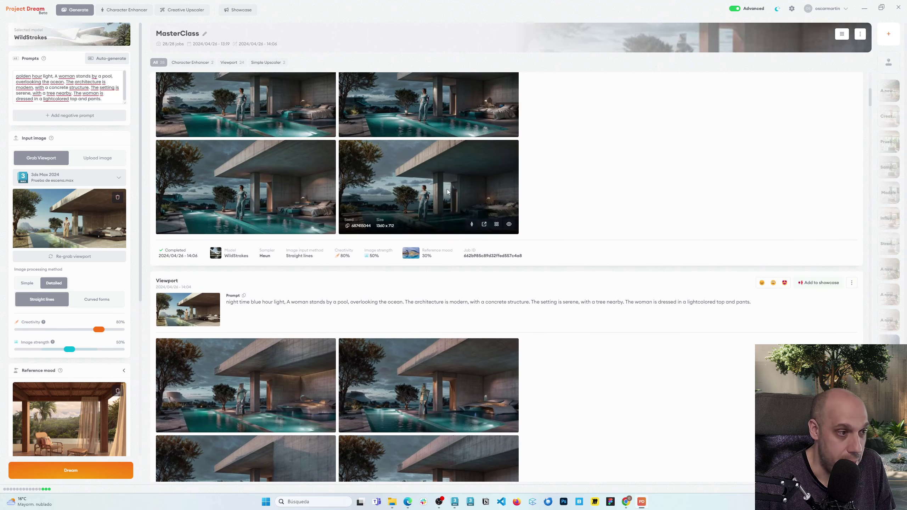
{"action": "left_click", "coordinate": [429, 155]}
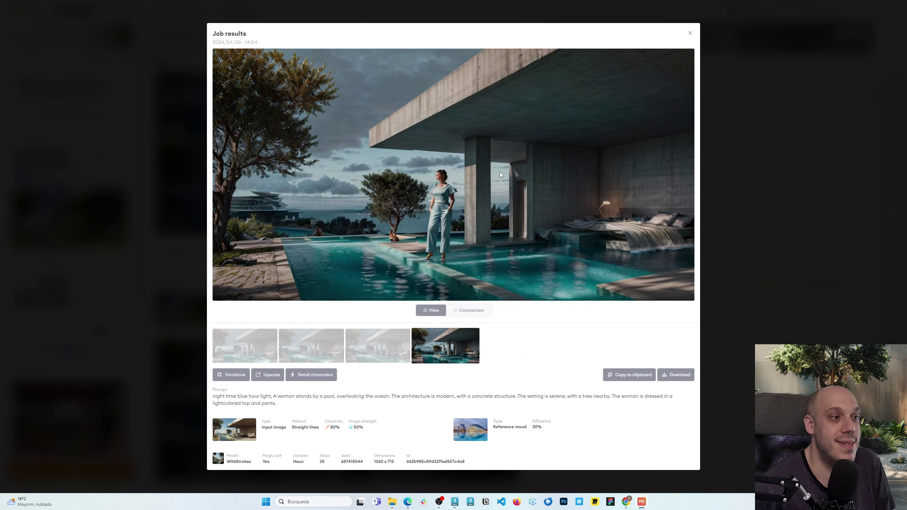
{"action": "left_click", "coordinate": [151, 174]}
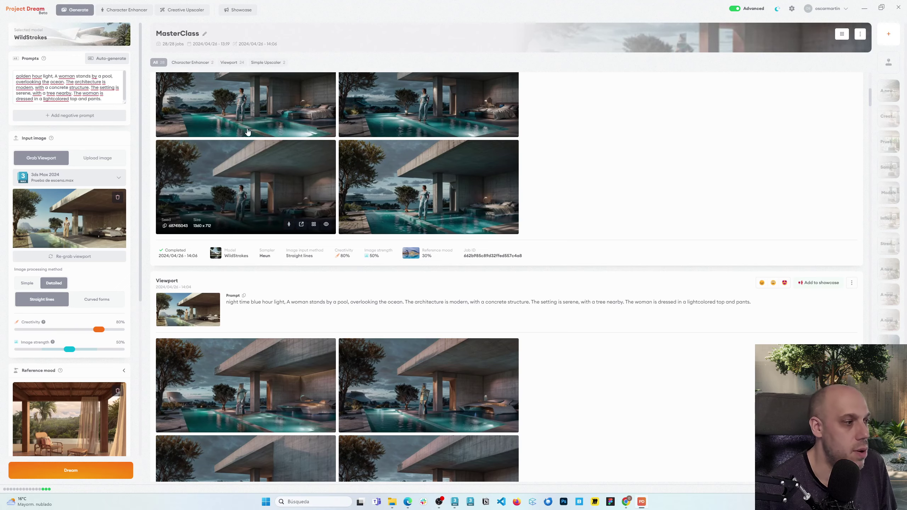
{"action": "left_click", "coordinate": [334, 215]}
{"action": "left_click", "coordinate": [757, 216]}
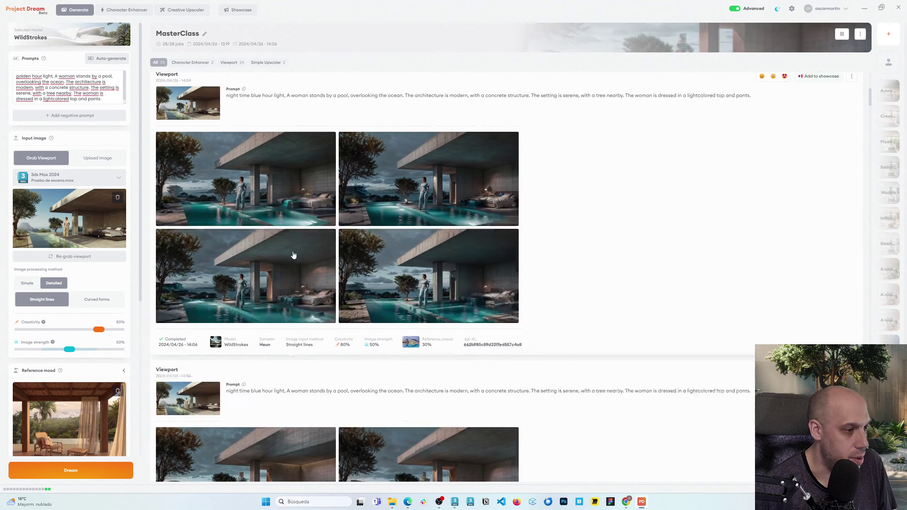
Step: Compare the fourth image of the 30% influence night job with its original viewport input
{"action": "left_click", "coordinate": [455, 257]}
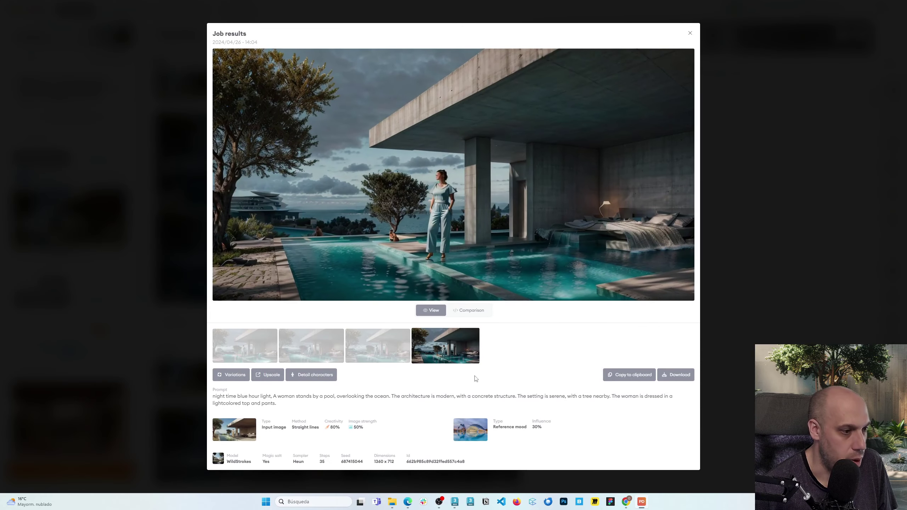
{"action": "left_click", "coordinate": [472, 310]}
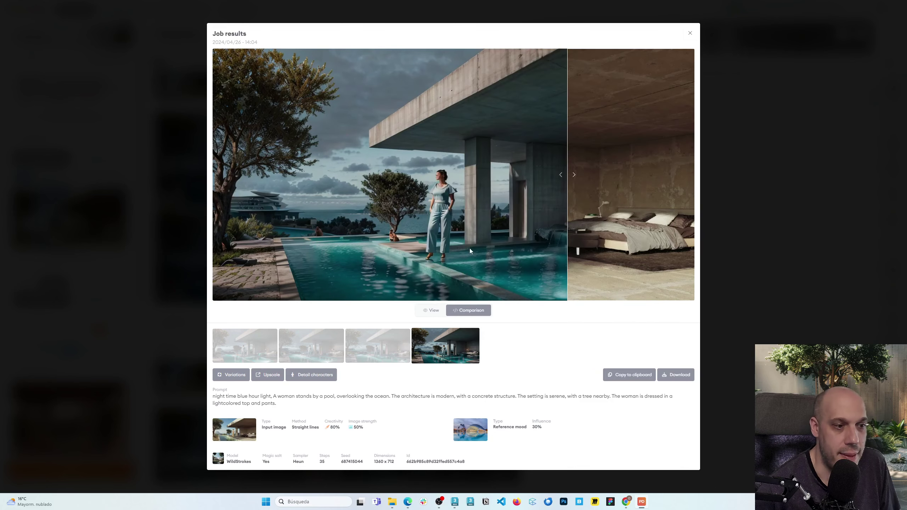
{"action": "key", "text": "Escape"}
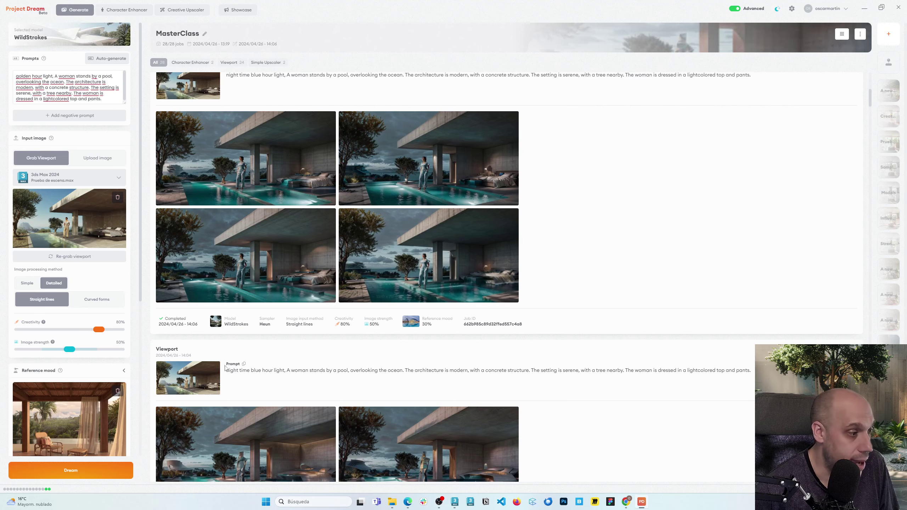
Step: View the reference mood image of the 30% influence night job and its fourth result at full size
{"action": "left_click", "coordinate": [414, 321]}
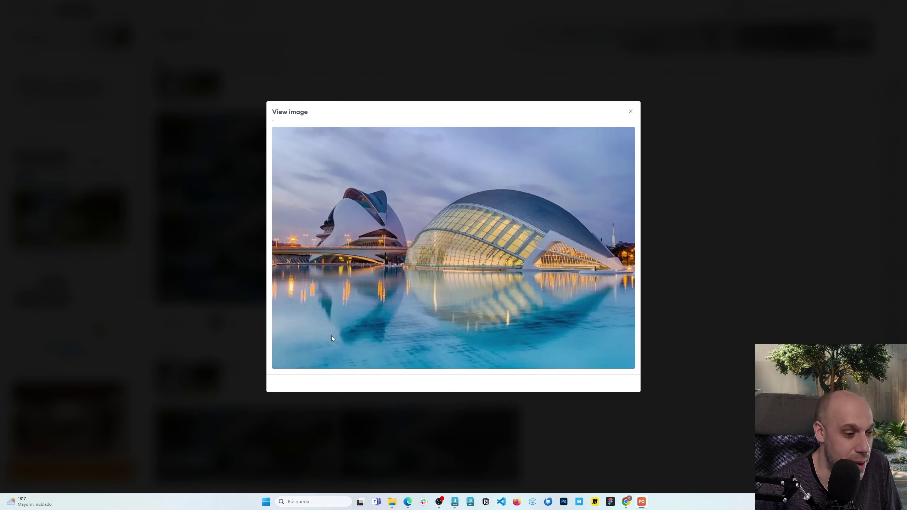
{"action": "left_click", "coordinate": [738, 328]}
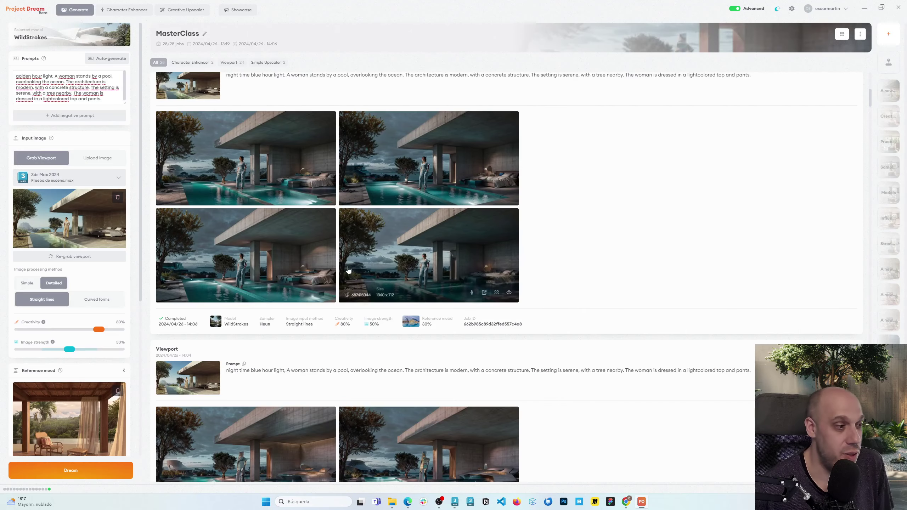
{"action": "left_click", "coordinate": [449, 269]}
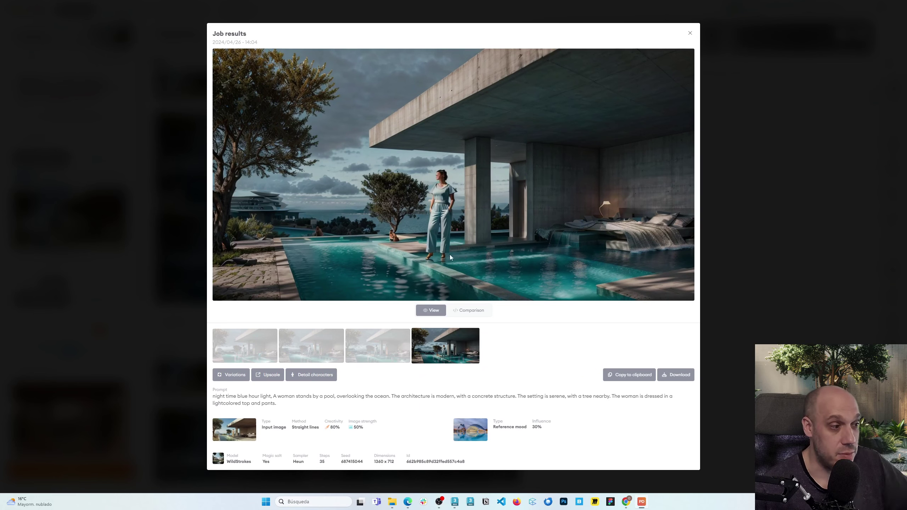
{"action": "left_click", "coordinate": [785, 200]}
Step: Examine the images of the golden hour WildStrokes job at full size
{"action": "scroll", "coordinate": [413, 316], "scroll_direction": "up", "scroll_amount": 10}
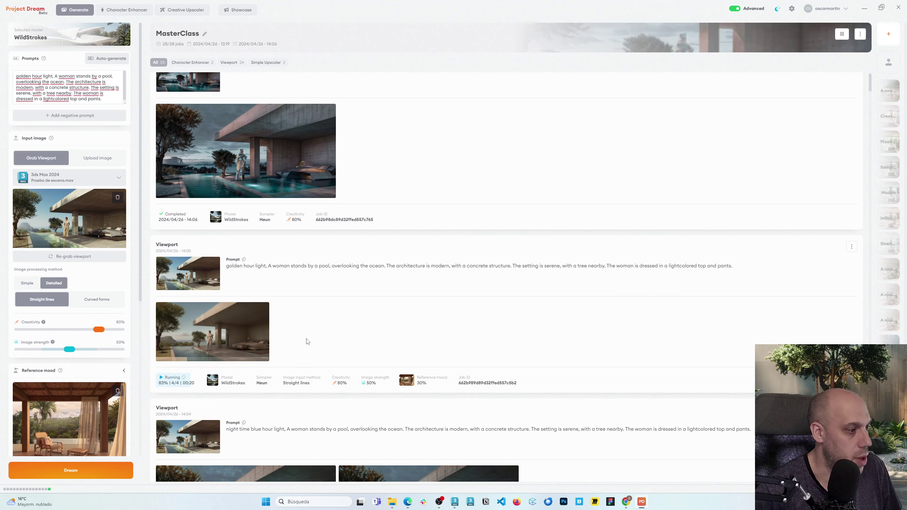
{"action": "scroll", "coordinate": [186, 338], "scroll_direction": "up", "scroll_amount": 1}
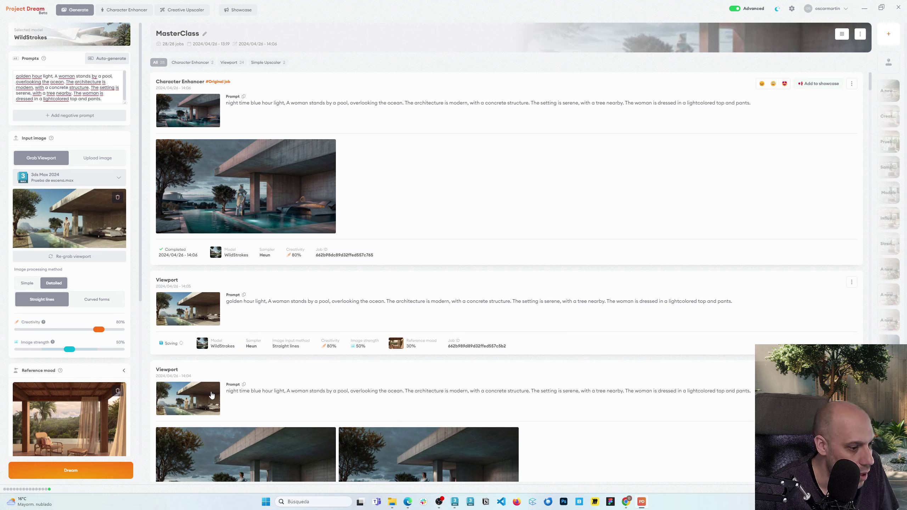
{"action": "left_click", "coordinate": [205, 417]}
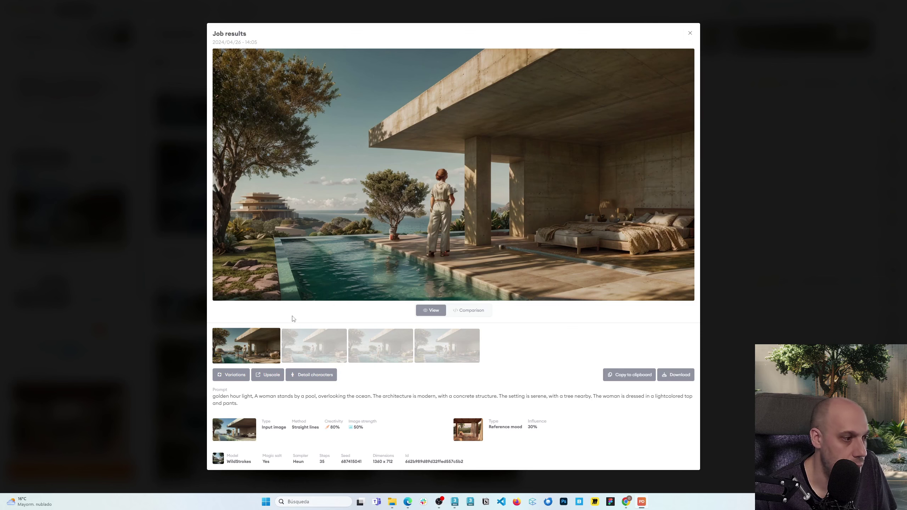
{"action": "left_click", "coordinate": [331, 347]}
{"action": "left_click", "coordinate": [380, 348]}
{"action": "left_click", "coordinate": [442, 349]}
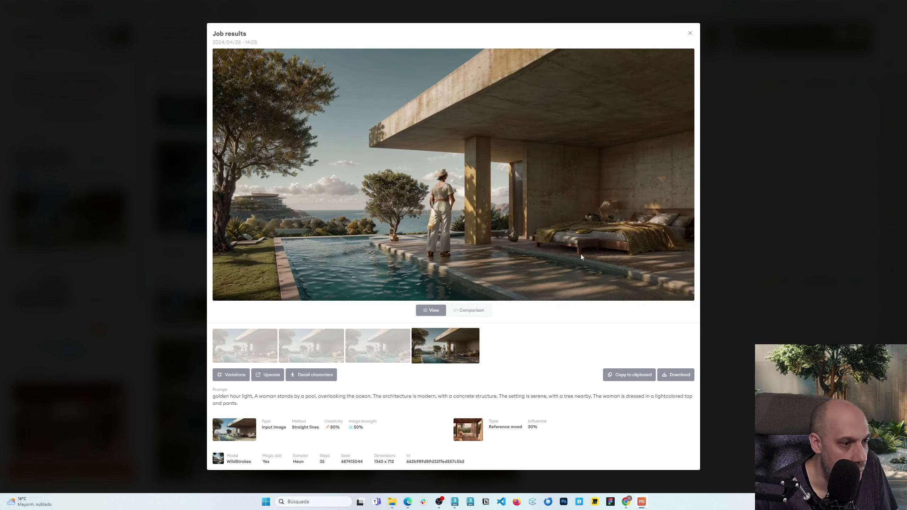
{"action": "left_click", "coordinate": [218, 346]}
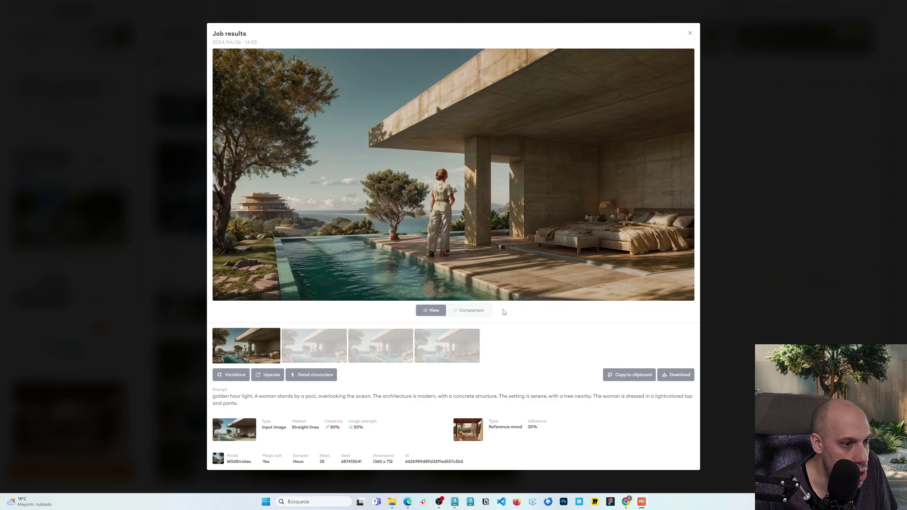
{"action": "left_click", "coordinate": [312, 345]}
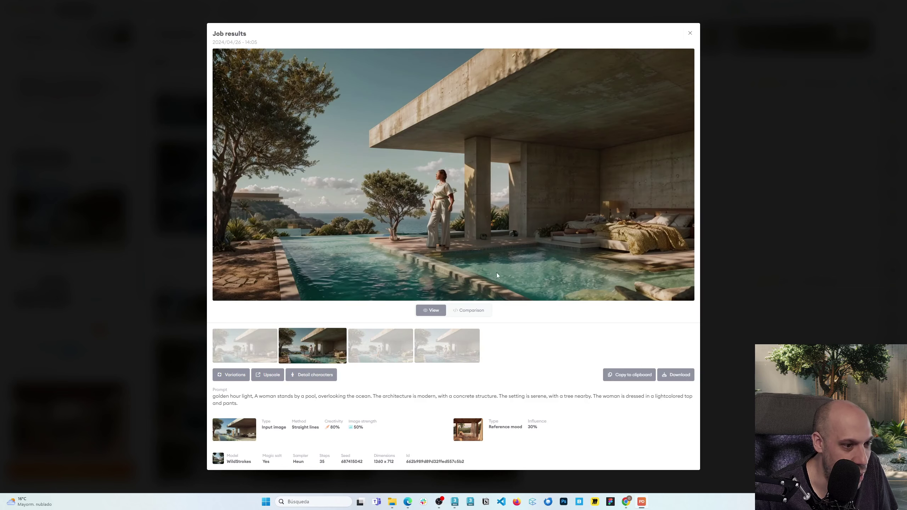
Step: Start a character detailing job on the fourth image of the golden hour WildStrokes job
{"action": "left_click", "coordinate": [378, 343]}
{"action": "left_click", "coordinate": [446, 345]}
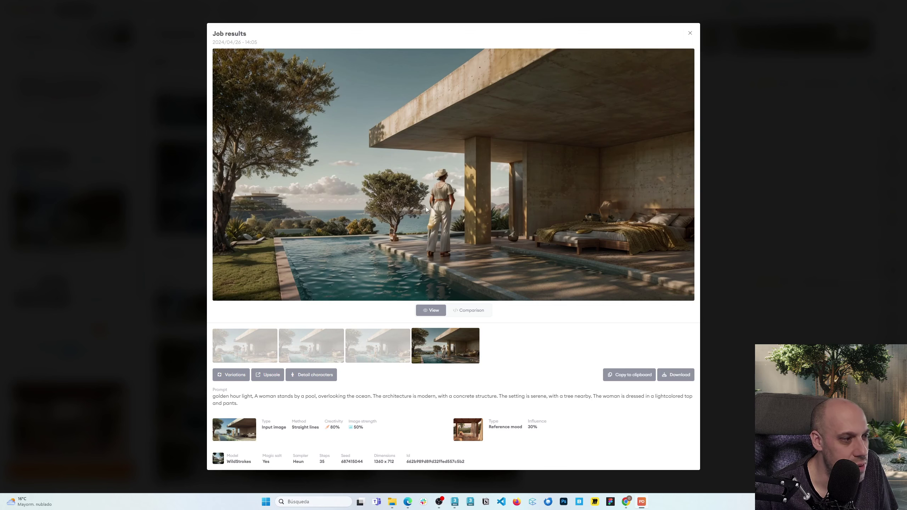
{"action": "left_click", "coordinate": [311, 375]}
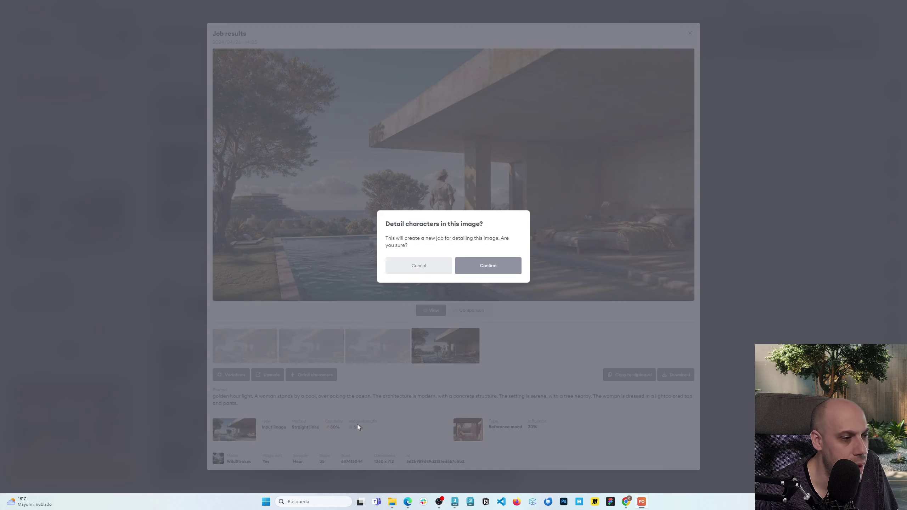
{"action": "left_click", "coordinate": [499, 273]}
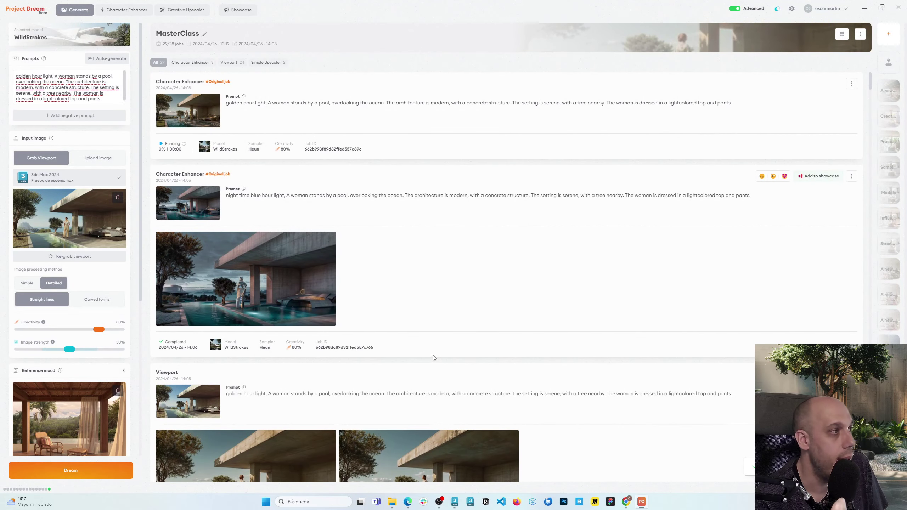
Step: Look over the Creative Upscaler and Character Enhancer modes and return to Generate mode
{"action": "left_click", "coordinate": [180, 11]}
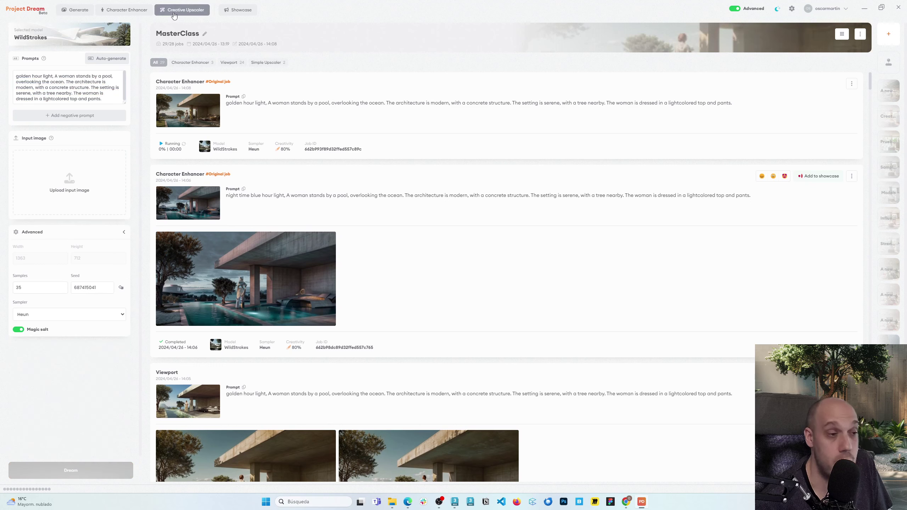
{"action": "left_click", "coordinate": [120, 13]}
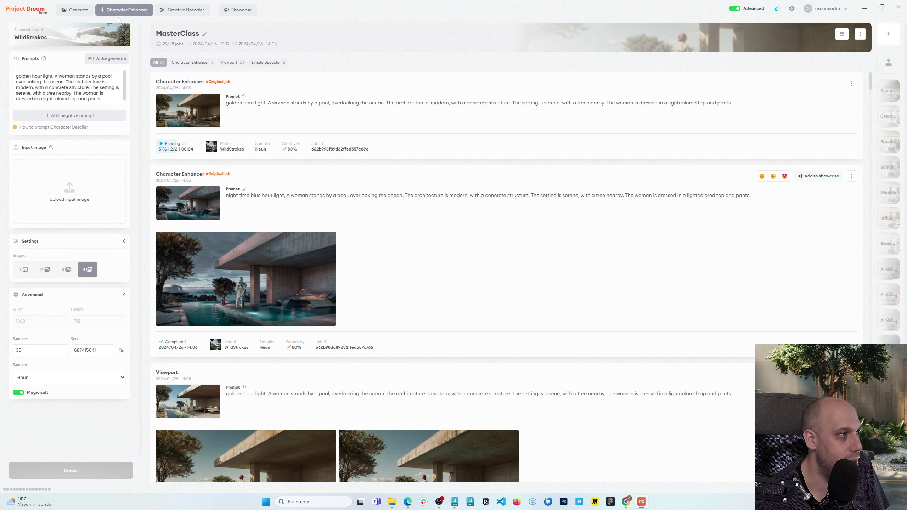
{"action": "left_click", "coordinate": [76, 12]}
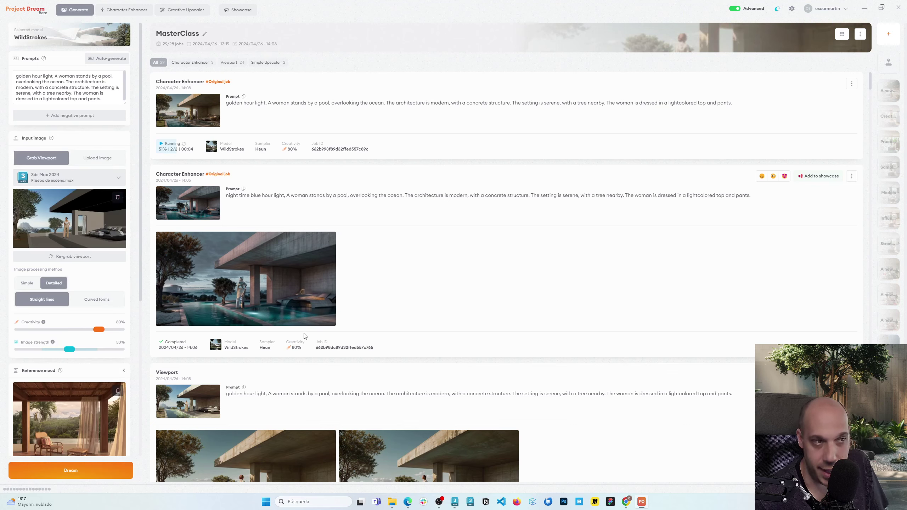
Step: View the character-enhanced golden hour result at full size
{"action": "mouse_move", "coordinate": [162, 291]}
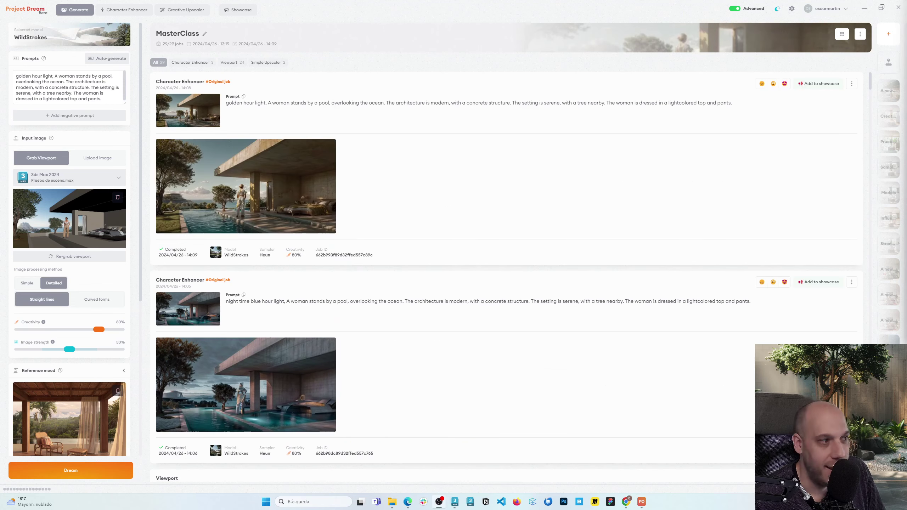
{"action": "left_click", "coordinate": [251, 193]}
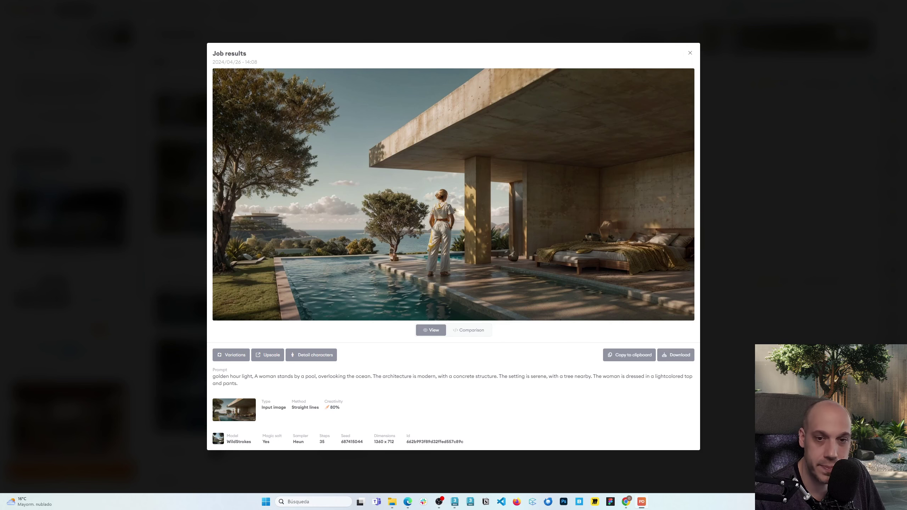
{"action": "left_click", "coordinate": [690, 53]}
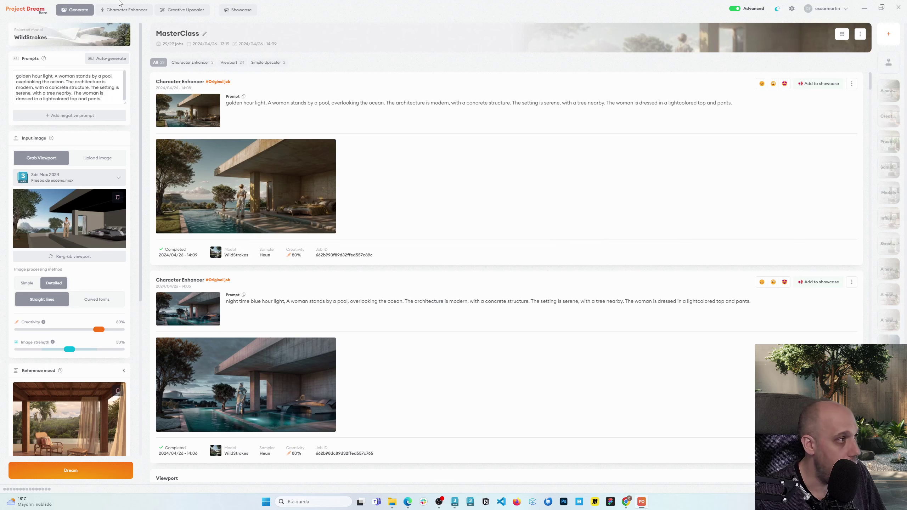
Step: Load the bedroom render with the two seated figures as Character Enhancer input and view the source file at larger size
{"action": "left_click", "coordinate": [128, 11]}
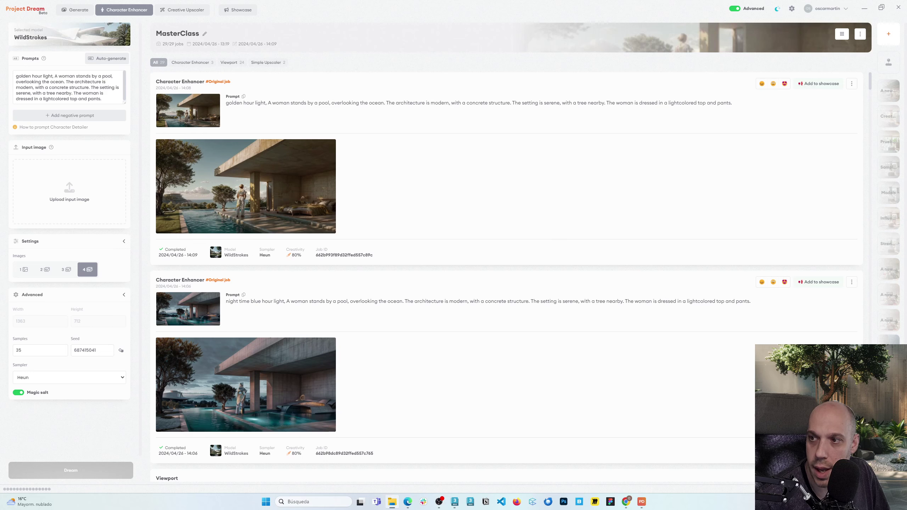
{"action": "left_click_drag", "start_coordinate": [270, 367], "coordinate": [44, 193]}
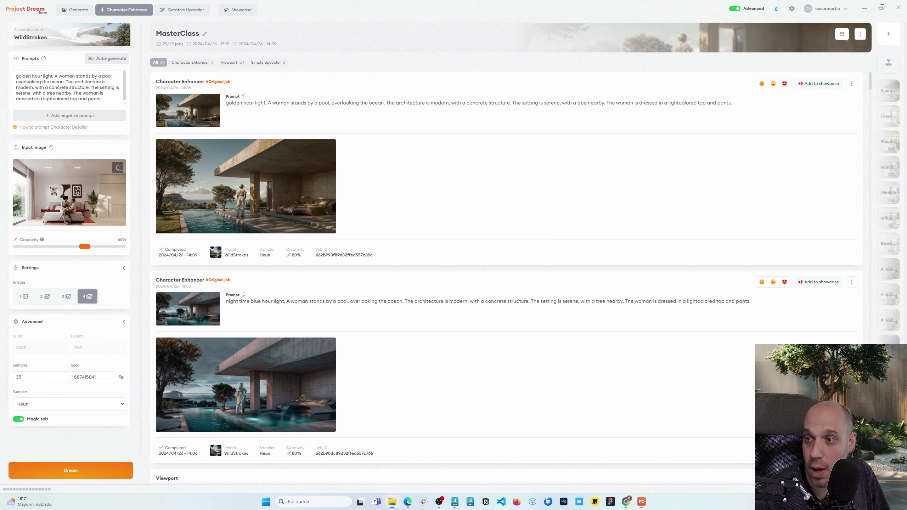
{"action": "double_click", "coordinate": [246, 201]}
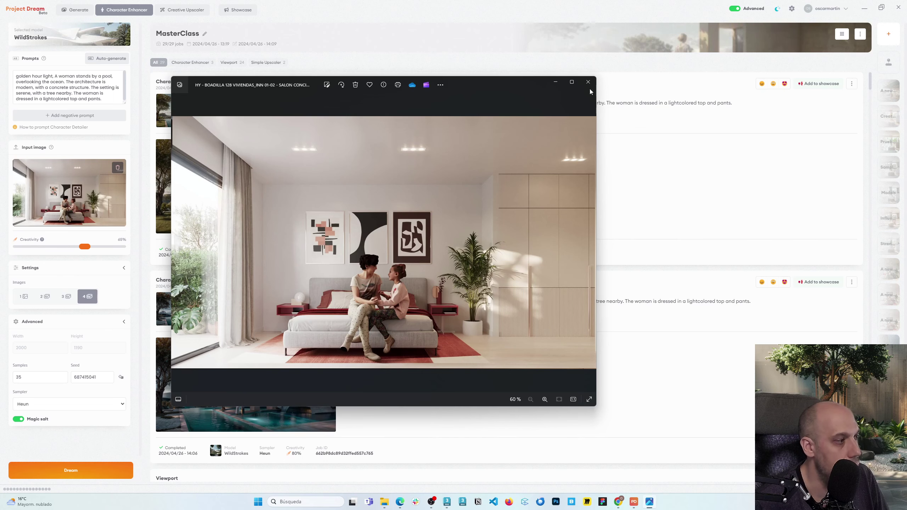
{"action": "left_click_drag", "start_coordinate": [561, 79], "coordinate": [550, 87]}
{"action": "left_click", "coordinate": [554, 94]}
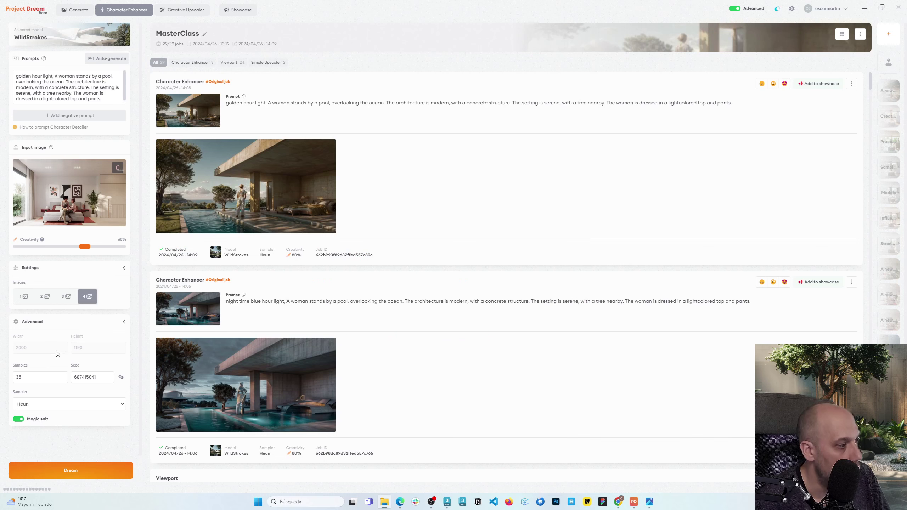
Step: Set the seed to random and clear the prompt after auto-generating a description of the bedroom image
{"action": "left_click", "coordinate": [121, 377]}
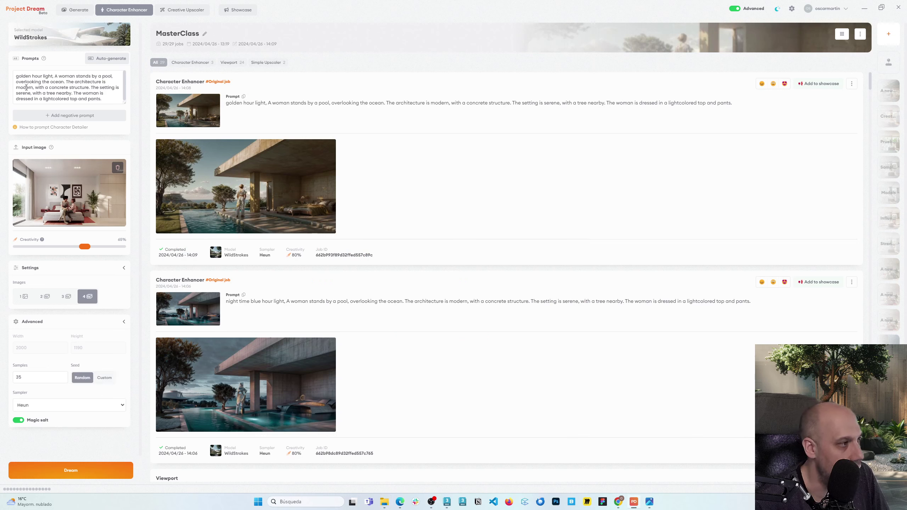
{"action": "left_click", "coordinate": [114, 59]}
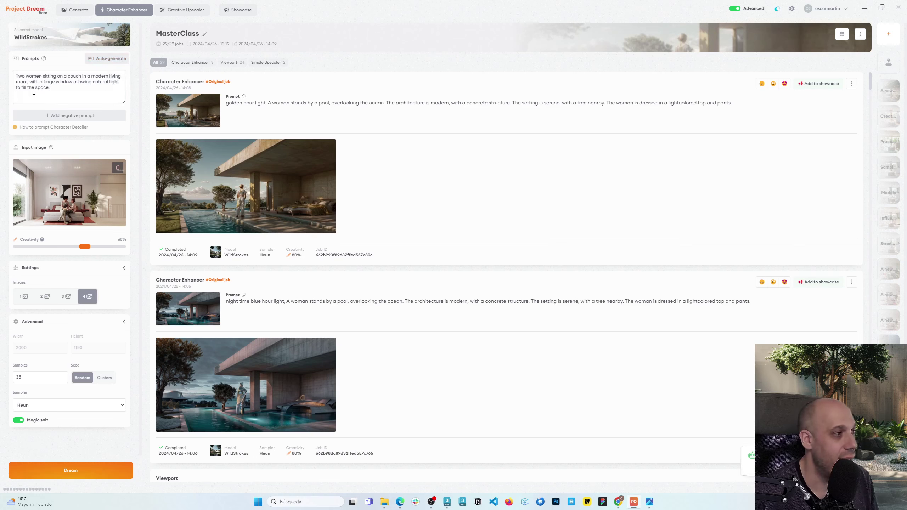
{"action": "left_click_drag", "start_coordinate": [59, 93], "coordinate": [3, 74]}
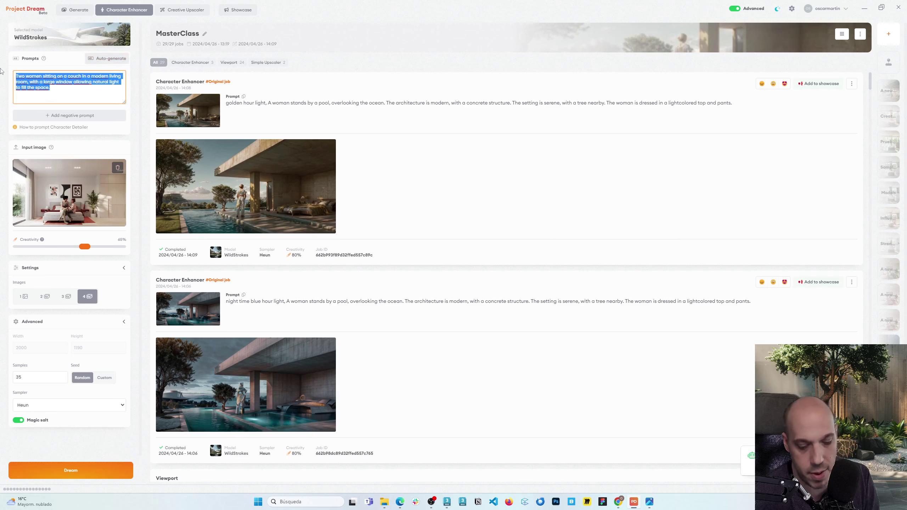
{"action": "key", "text": "BackSpace"}
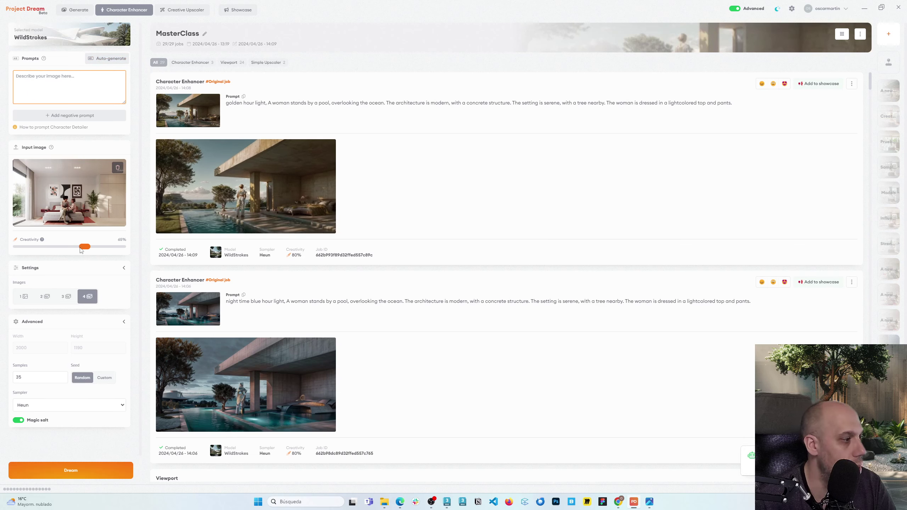
{"action": "left_click_drag", "start_coordinate": [81, 249], "coordinate": [29, 249]}
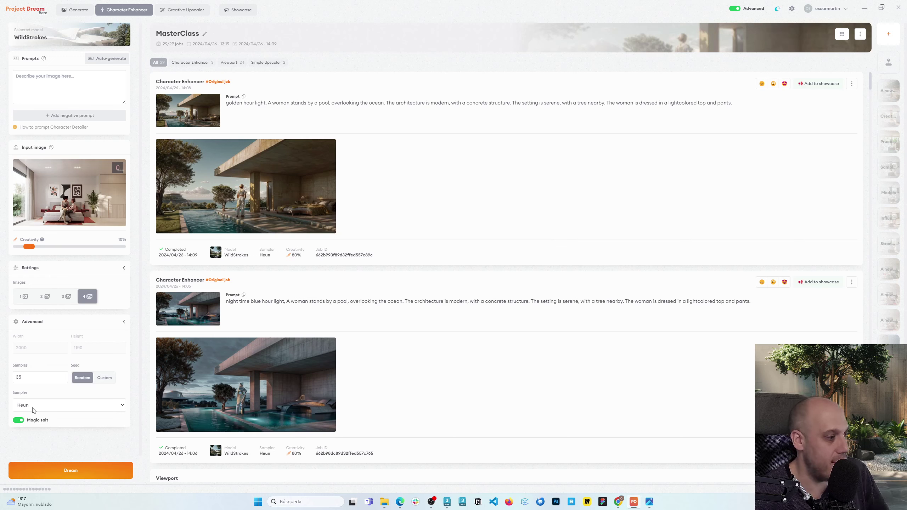
{"action": "left_click", "coordinate": [106, 379]}
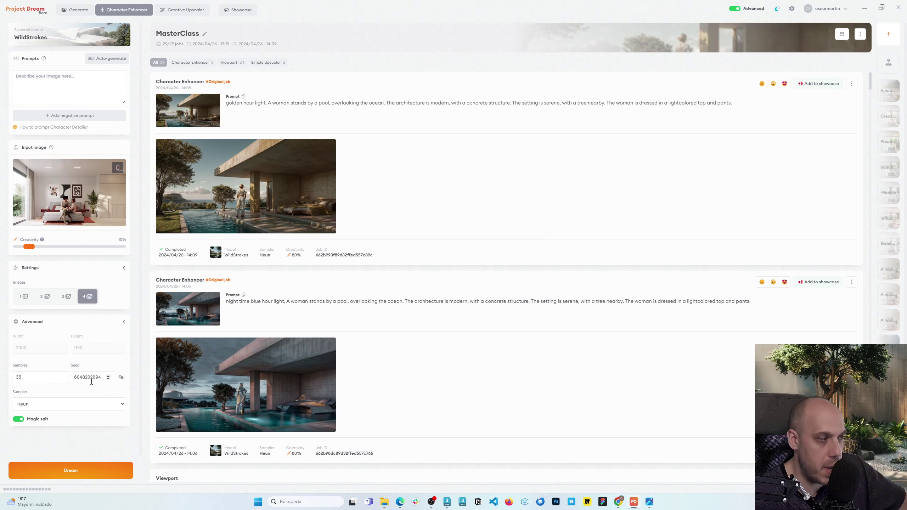
{"action": "left_click", "coordinate": [68, 473]}
Step: Launch further bedroom enhancement jobs with the same seed at 20%, 40% and 50% creativity
{"action": "left_click_drag", "start_coordinate": [20, 249], "coordinate": [69, 249]}
{"action": "left_click", "coordinate": [84, 475]}
{"action": "left_click", "coordinate": [53, 470]}
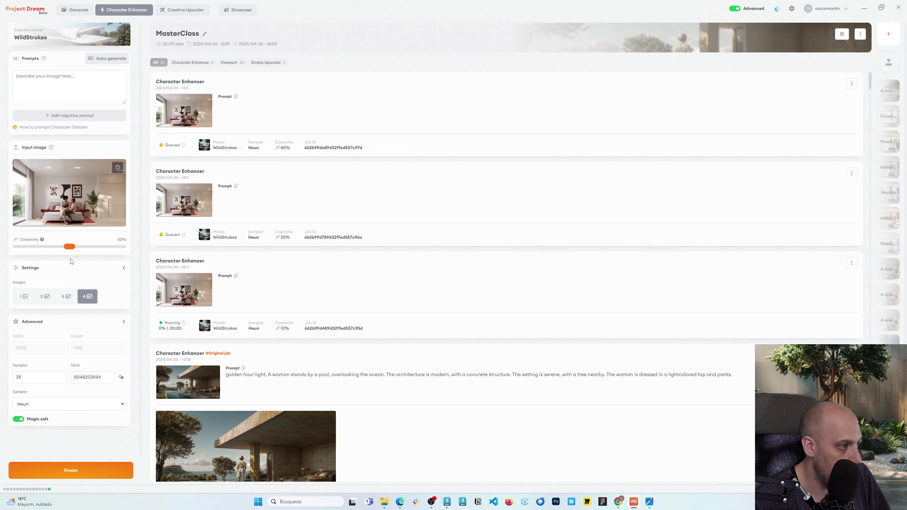
{"action": "left_click", "coordinate": [36, 477]}
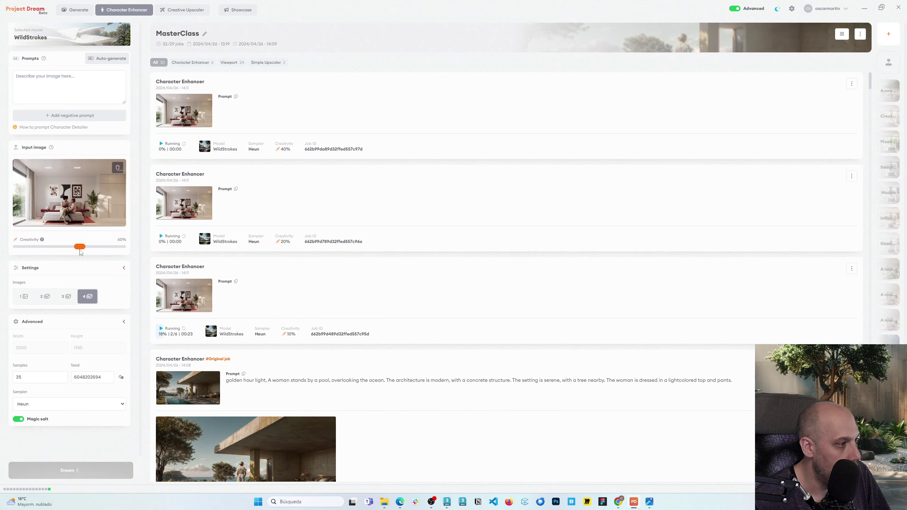
Step: Launch more same-seed bedroom enhancement jobs at 60%, 70%, 80%, 90% and 100% creativity
{"action": "left_click_drag", "start_coordinate": [69, 249], "coordinate": [101, 249]}
{"action": "key", "text": "ctrl+Return"}
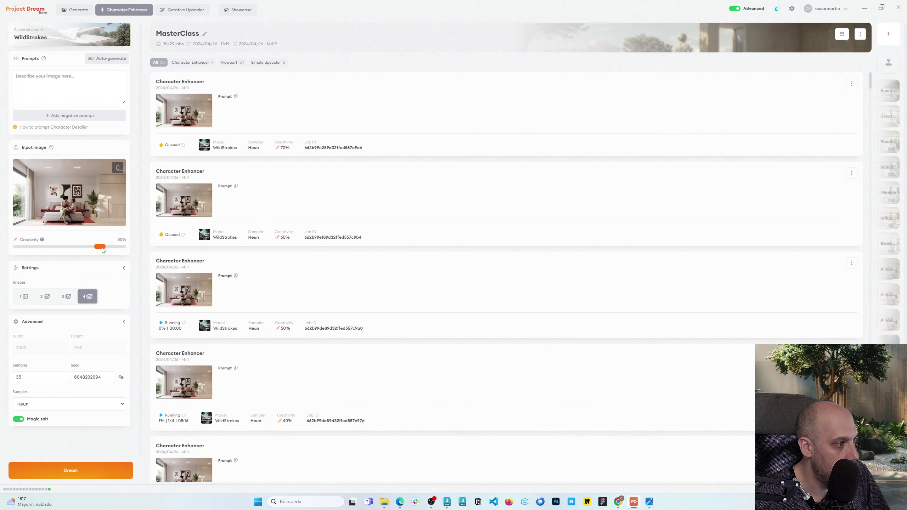
{"action": "left_click", "coordinate": [66, 473]}
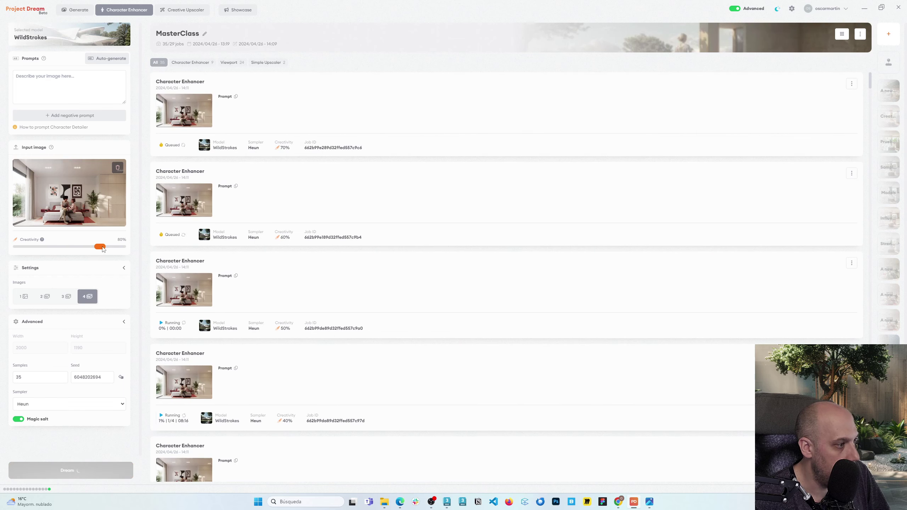
{"action": "left_click", "coordinate": [114, 249]}
{"action": "left_click_drag", "start_coordinate": [115, 250], "coordinate": [138, 249]}
{"action": "left_click", "coordinate": [42, 471]}
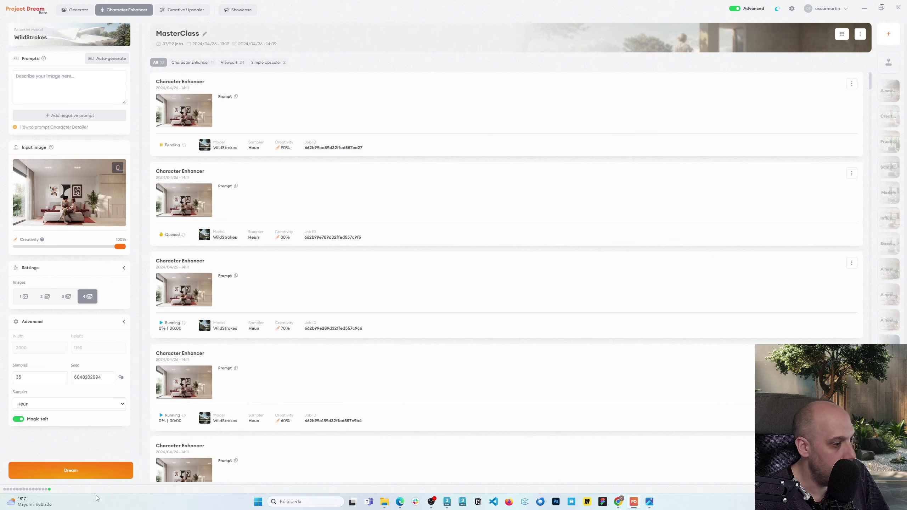
{"action": "left_click", "coordinate": [100, 475]}
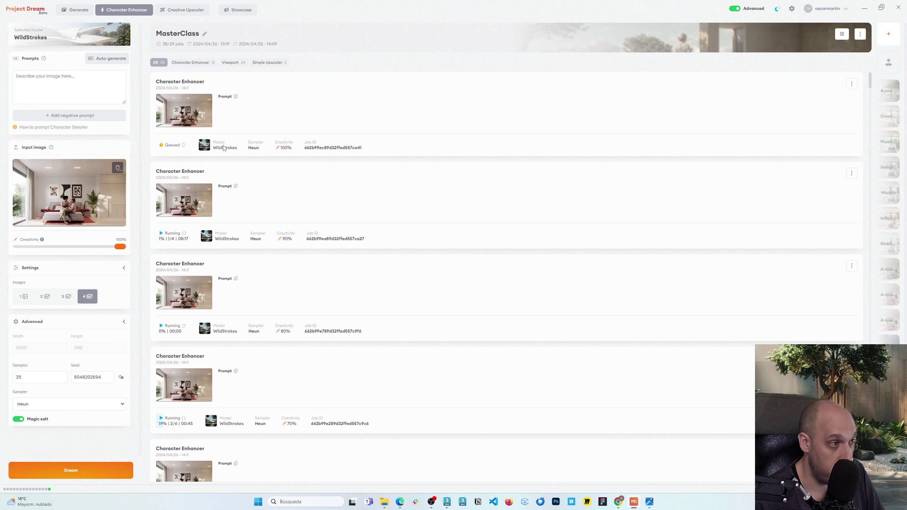
Step: Examine how the two figures change across the bedroom enhancement batches at the different creativity levels, down to the 10% batch
{"action": "scroll", "coordinate": [278, 394], "scroll_direction": "down", "scroll_amount": 6}
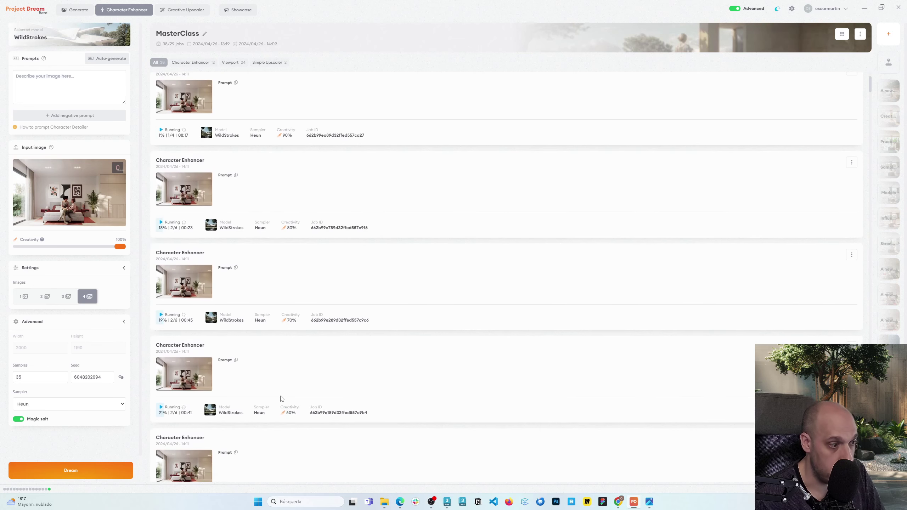
{"action": "scroll", "coordinate": [291, 410], "scroll_direction": "down", "scroll_amount": 4}
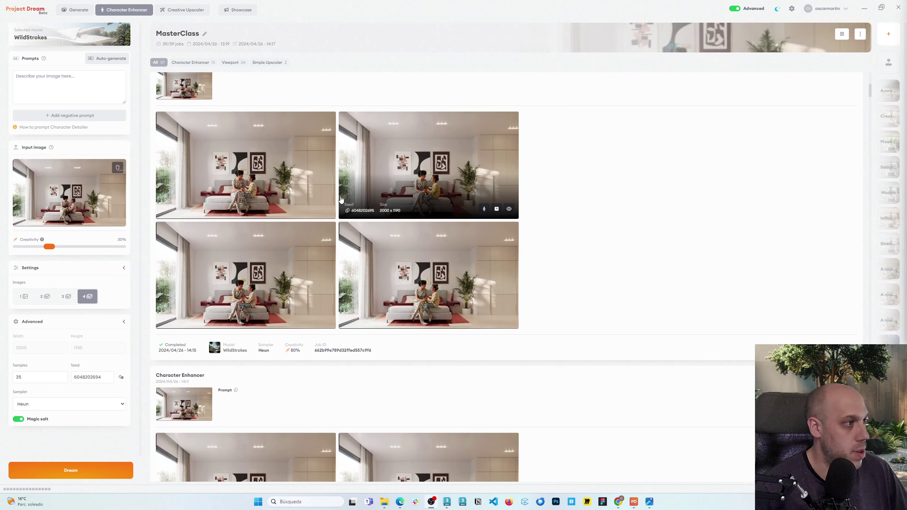
{"action": "scroll", "coordinate": [307, 355], "scroll_direction": "down", "scroll_amount": 6}
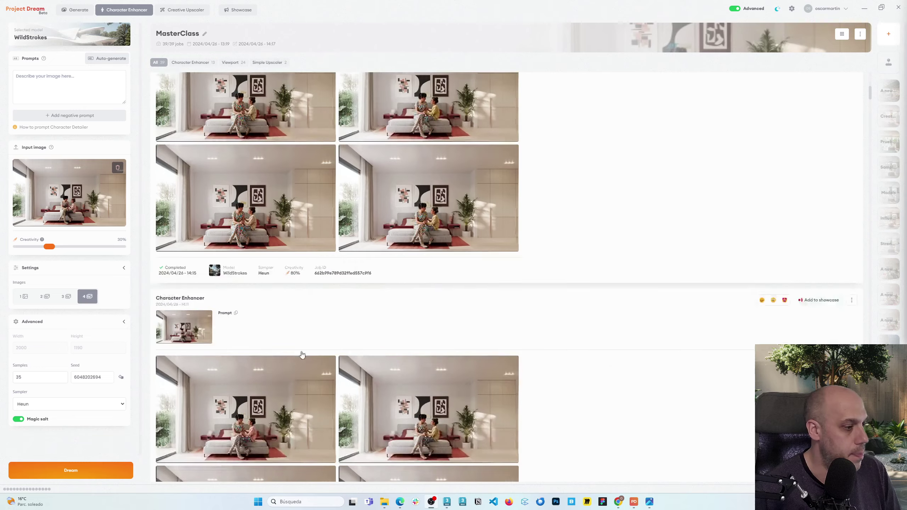
{"action": "scroll", "coordinate": [320, 284], "scroll_direction": "up", "scroll_amount": 4}
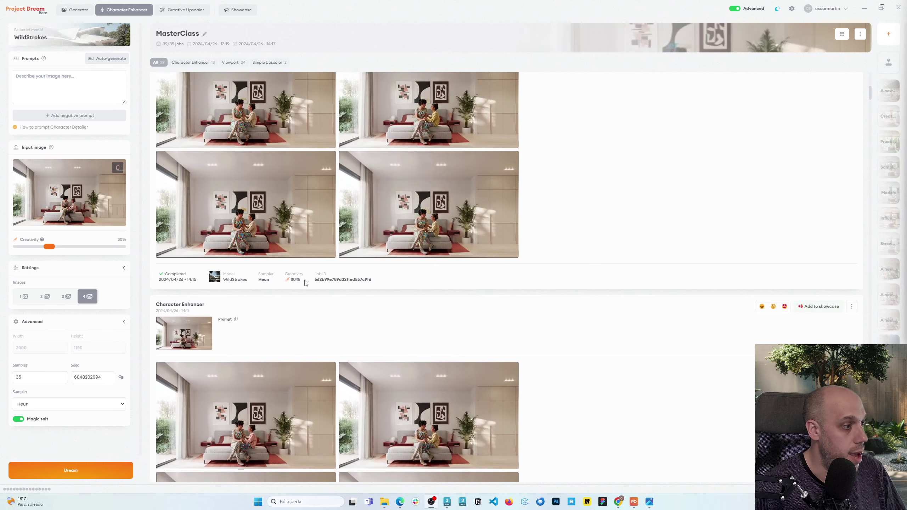
{"action": "scroll", "coordinate": [307, 282], "scroll_direction": "down", "scroll_amount": 6}
{"action": "scroll", "coordinate": [276, 177], "scroll_direction": "down", "scroll_amount": 9}
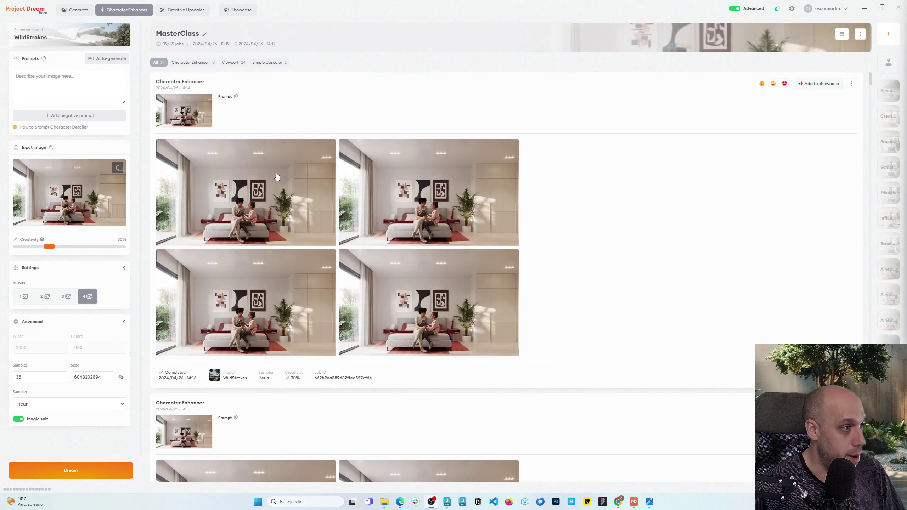
{"action": "scroll", "coordinate": [488, 268], "scroll_direction": "down", "scroll_amount": 15}
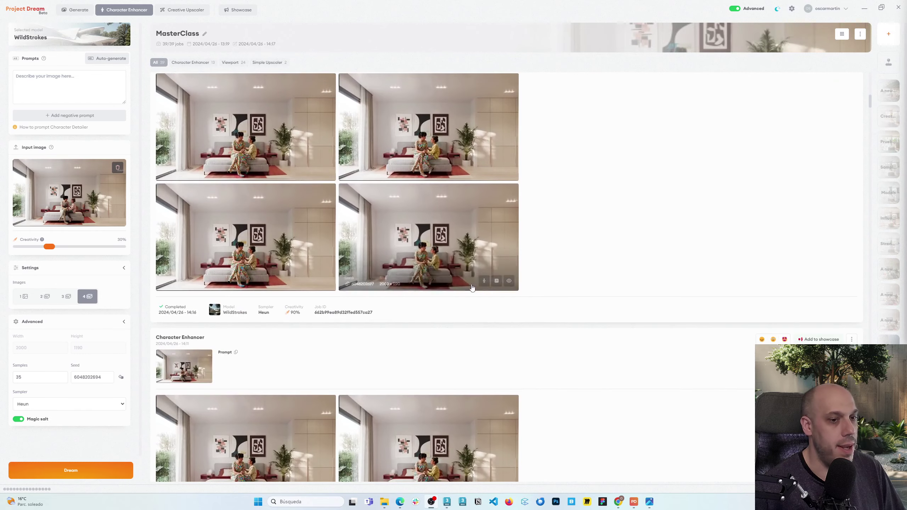
{"action": "scroll", "coordinate": [434, 332], "scroll_direction": "down", "scroll_amount": 15}
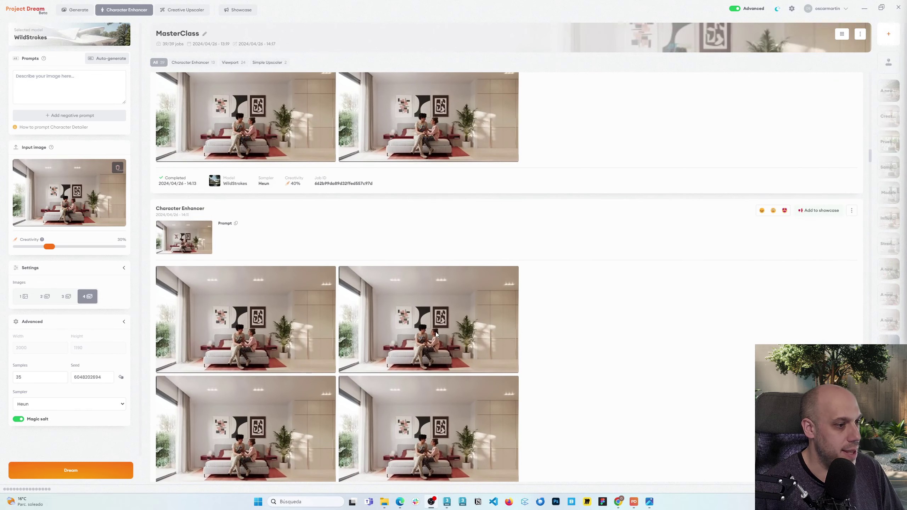
{"action": "scroll", "coordinate": [435, 335], "scroll_direction": "down", "scroll_amount": 5}
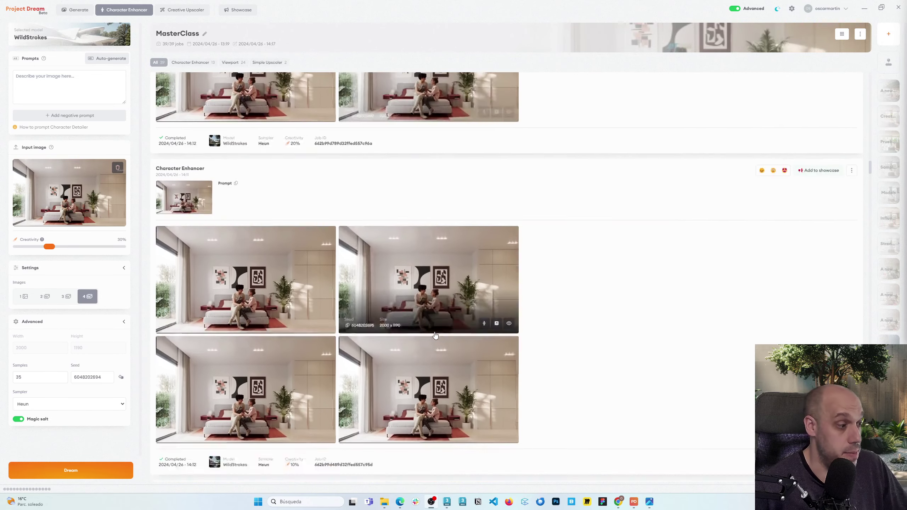
Step: Compare the third image of the 10% creativity bedroom job with its original input
{"action": "left_click", "coordinate": [273, 297]}
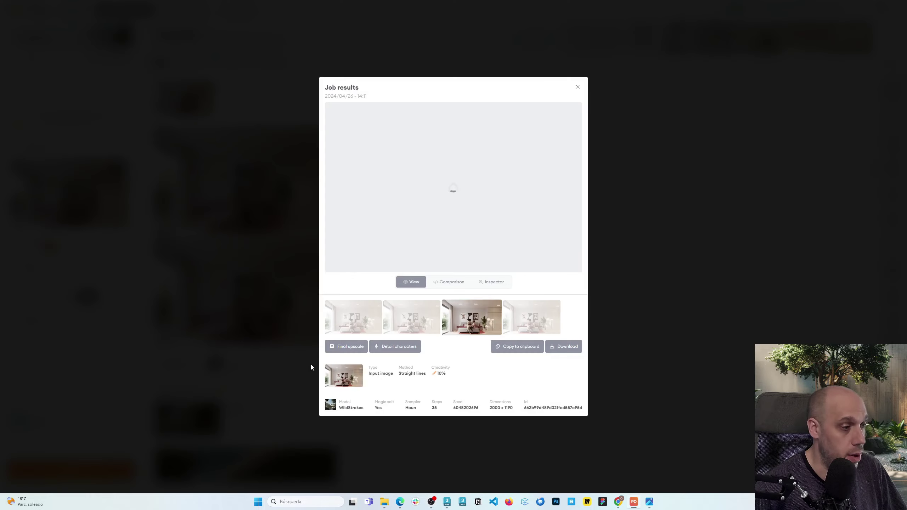
{"action": "left_click", "coordinate": [461, 416]}
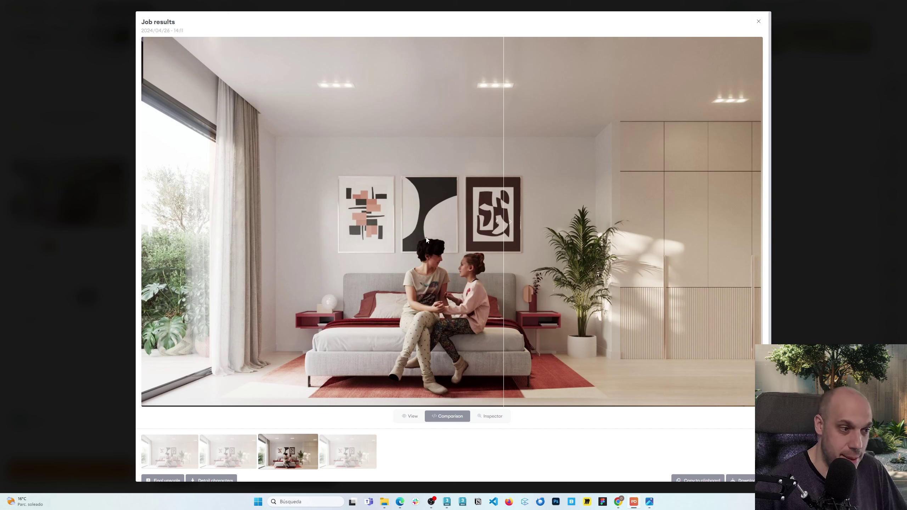
Step: Compare the fourth, second and third images of the 10% creativity bedroom job with the original input
{"action": "left_click", "coordinate": [354, 453]}
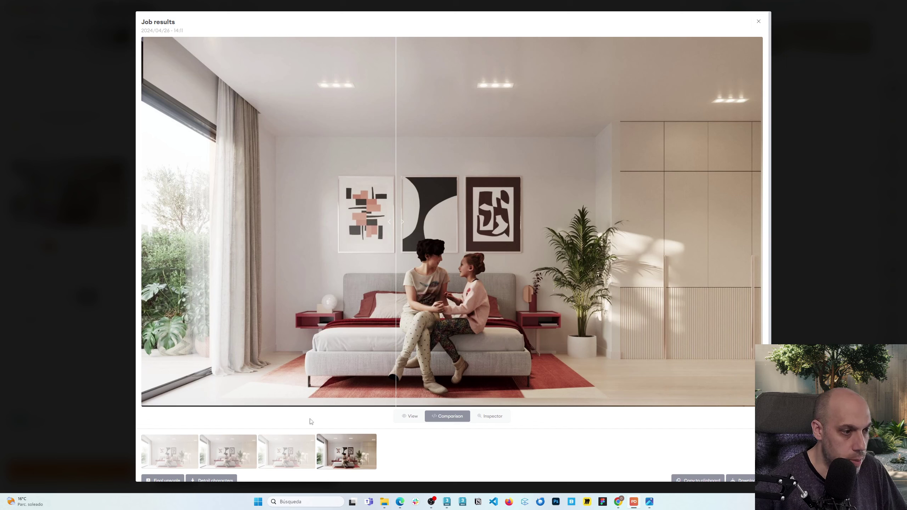
{"action": "left_click", "coordinate": [213, 456]}
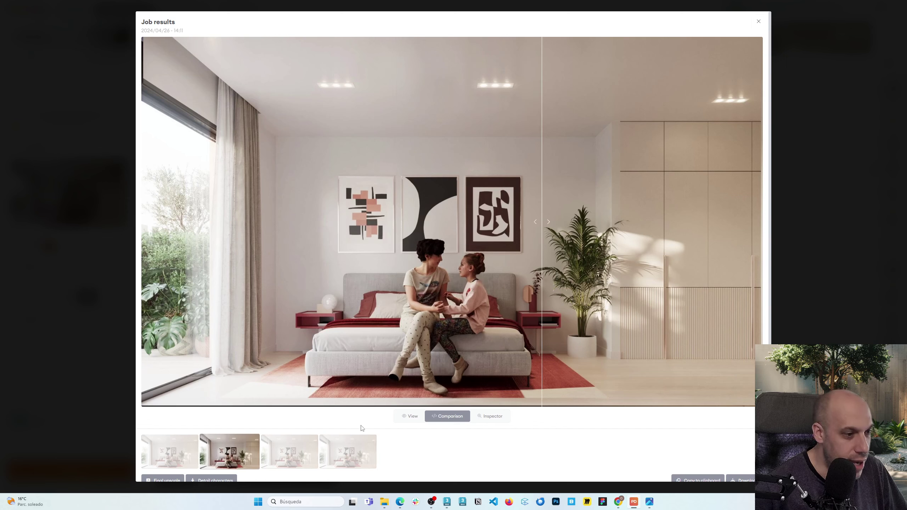
{"action": "left_click", "coordinate": [287, 451]}
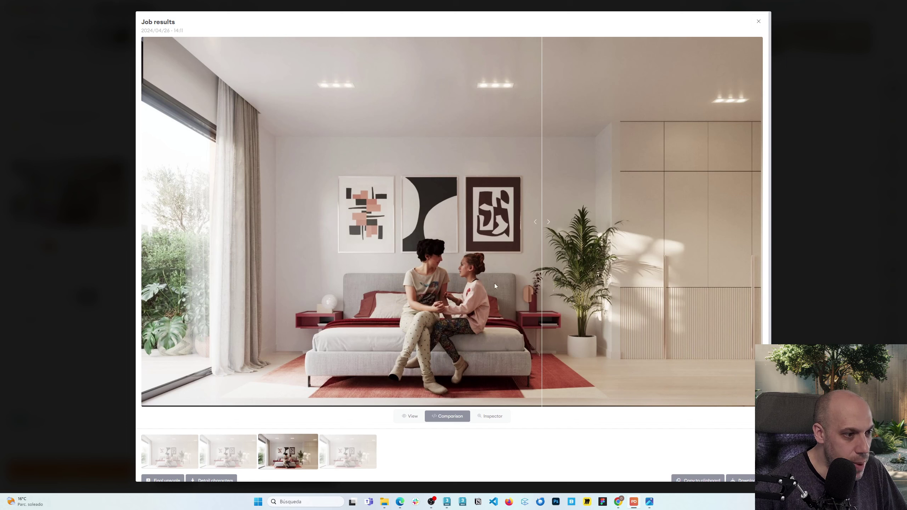
{"action": "left_click_drag", "start_coordinate": [542, 272], "coordinate": [460, 260]}
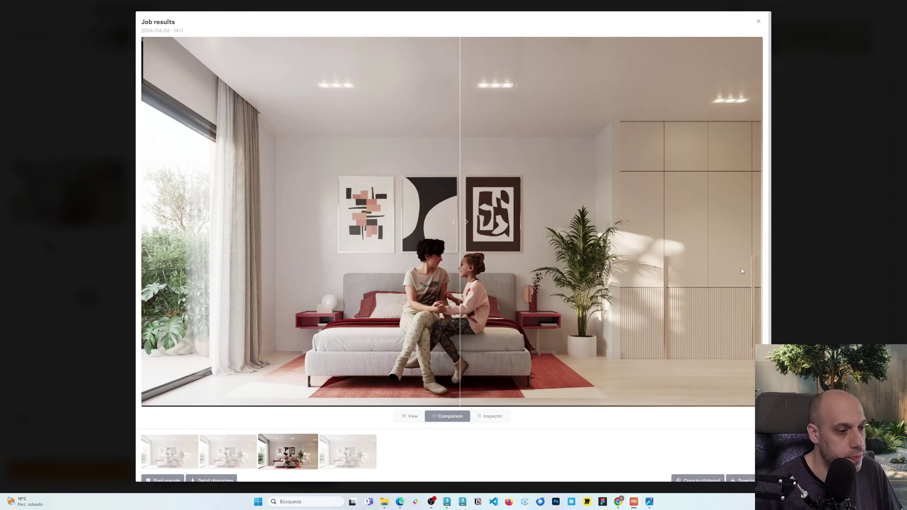
{"action": "key", "text": "Escape"}
Step: Compare the third image of the 20% creativity bedroom job with its original input
{"action": "scroll", "coordinate": [379, 363], "scroll_direction": "down", "scroll_amount": 5}
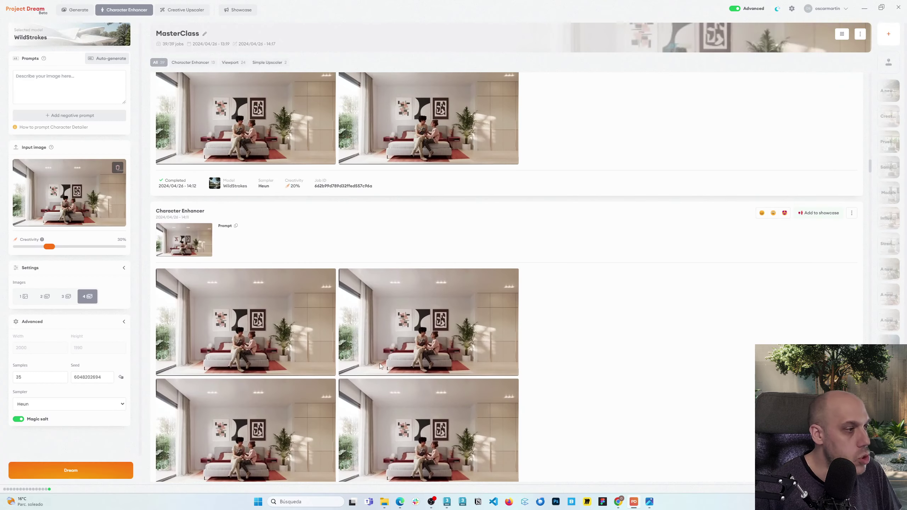
{"action": "scroll", "coordinate": [380, 363], "scroll_direction": "up", "scroll_amount": 2}
{"action": "left_click", "coordinate": [379, 366]}
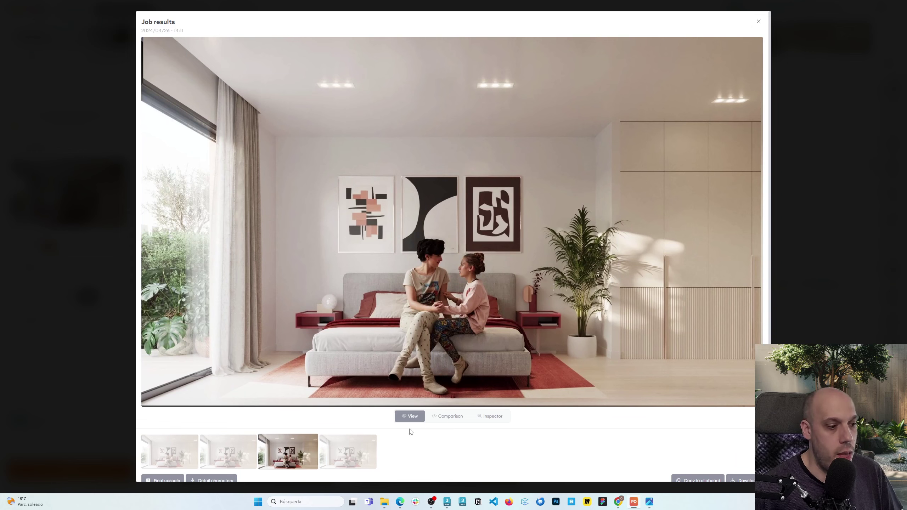
{"action": "left_click", "coordinate": [447, 416]}
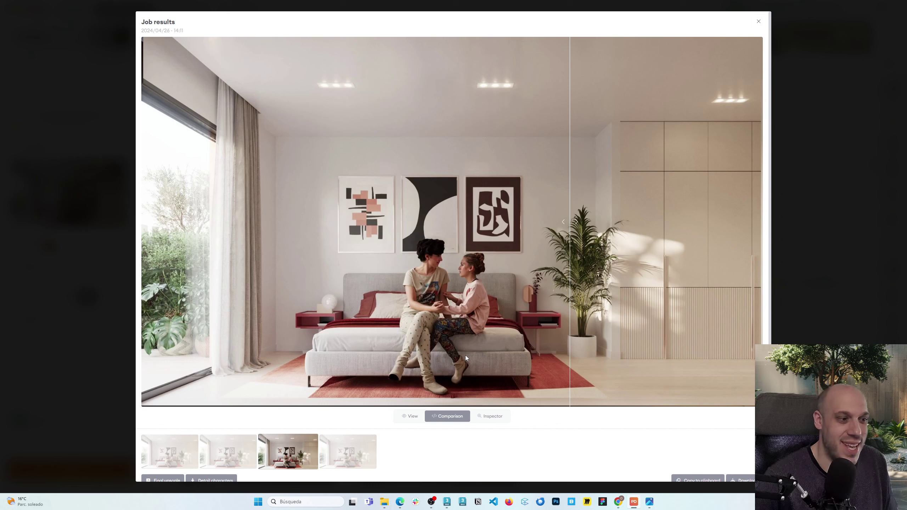
{"action": "left_click", "coordinate": [526, 254]}
{"action": "left_click", "coordinate": [549, 253]}
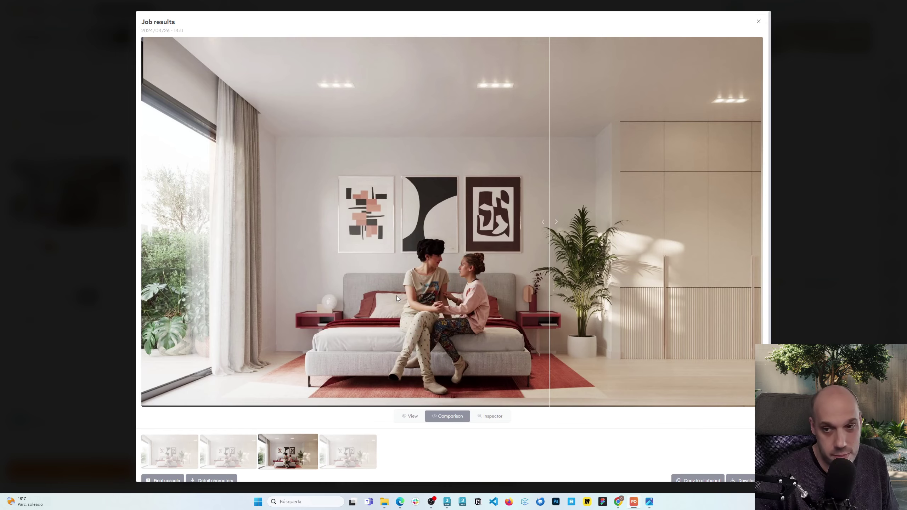
{"action": "left_click", "coordinate": [817, 93]}
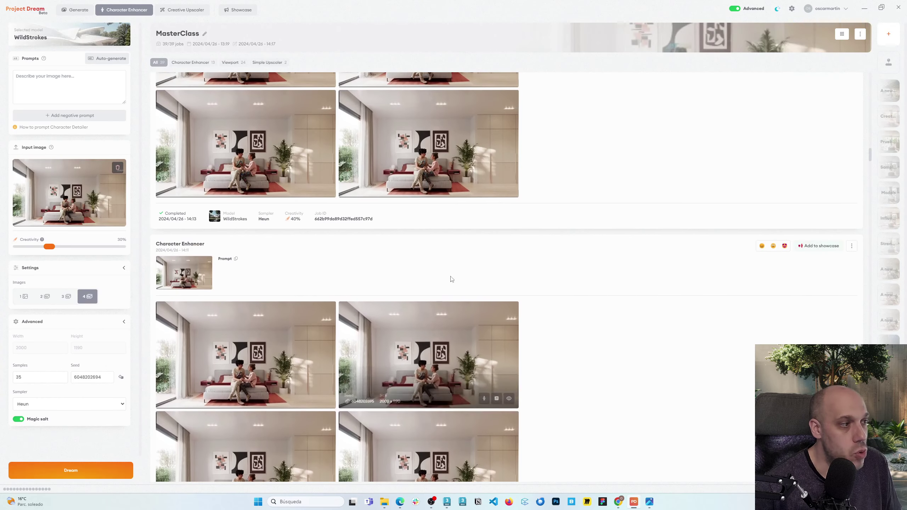
Step: Compare all four images of the 40% creativity bedroom job with the original, examining the figures' clothing
{"action": "left_click", "coordinate": [463, 299]}
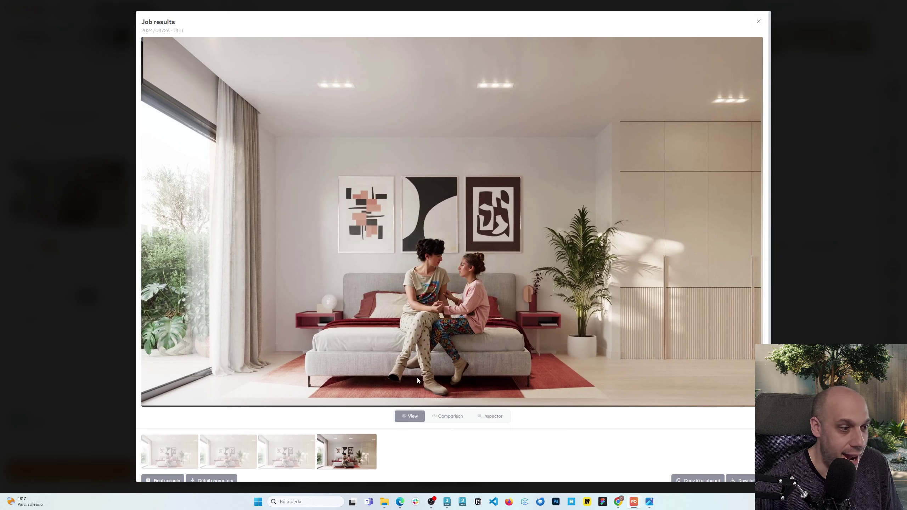
{"action": "left_click", "coordinate": [442, 420]}
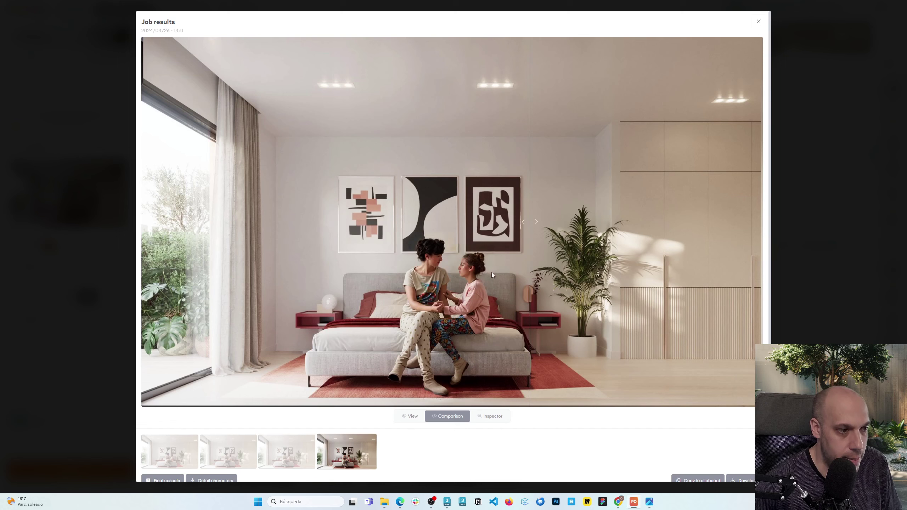
{"action": "left_click_drag", "start_coordinate": [492, 274], "coordinate": [630, 292]}
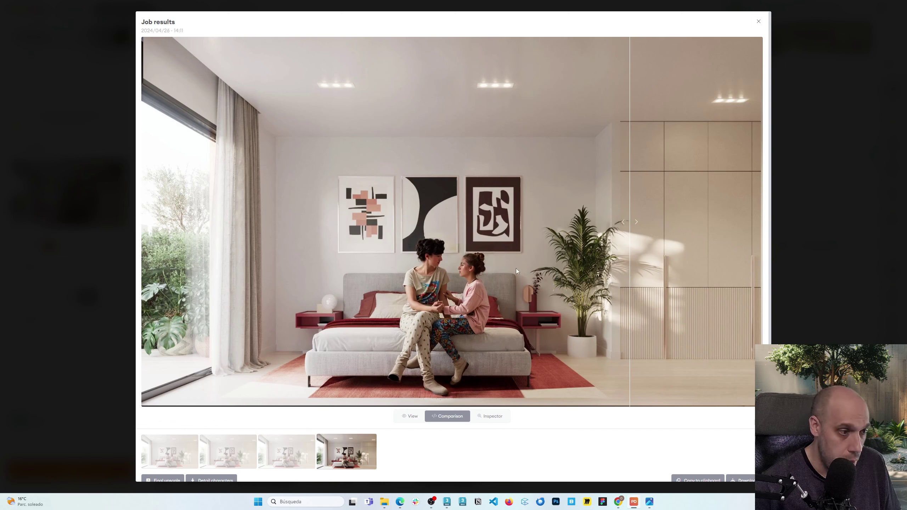
{"action": "left_click", "coordinate": [495, 272]}
{"action": "key", "text": "Left"}
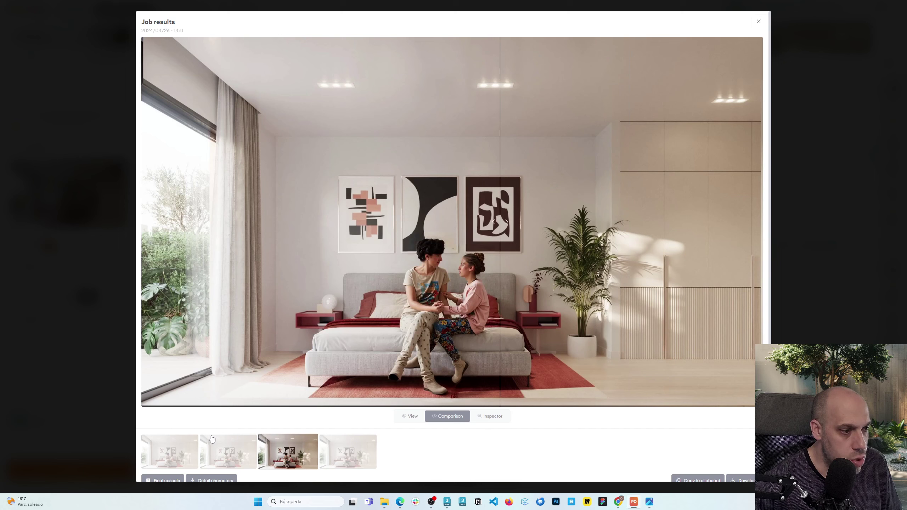
{"action": "left_click", "coordinate": [230, 459]}
{"action": "left_click", "coordinate": [180, 464]}
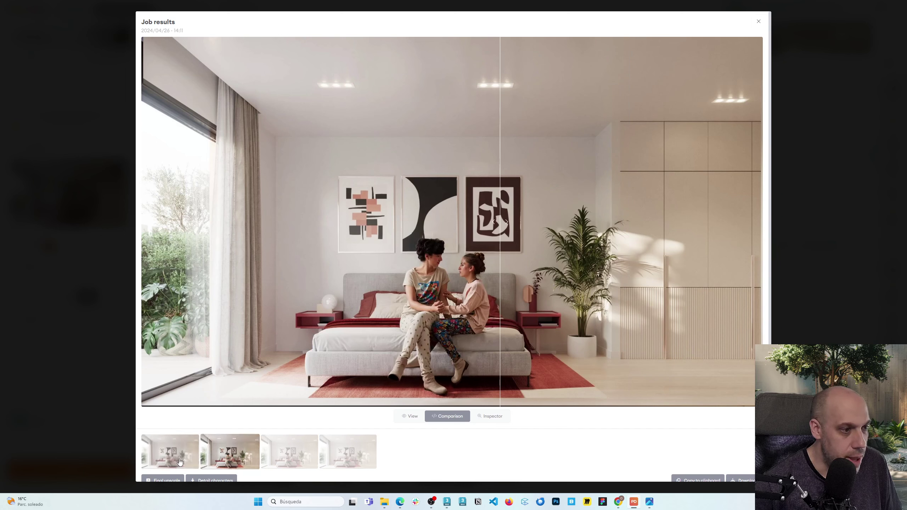
{"action": "left_click_drag", "start_coordinate": [465, 314], "coordinate": [611, 300]}
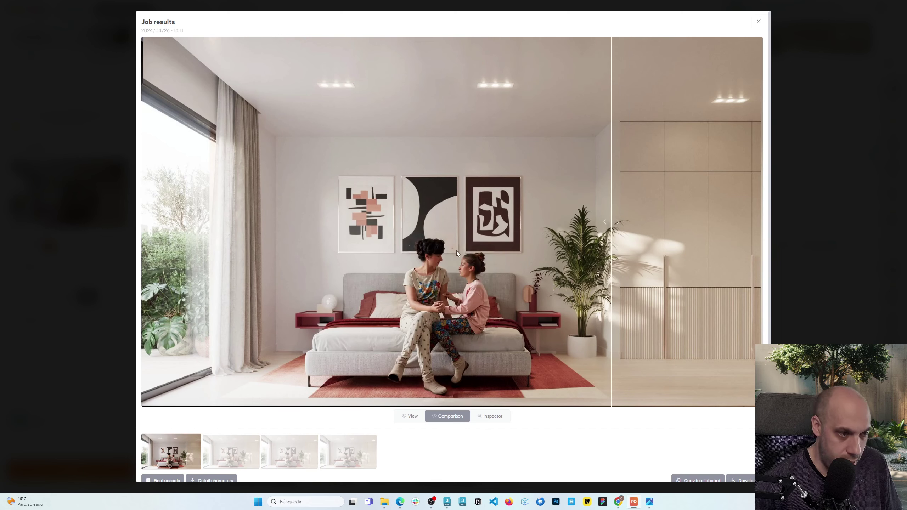
{"action": "key", "text": "Right"}
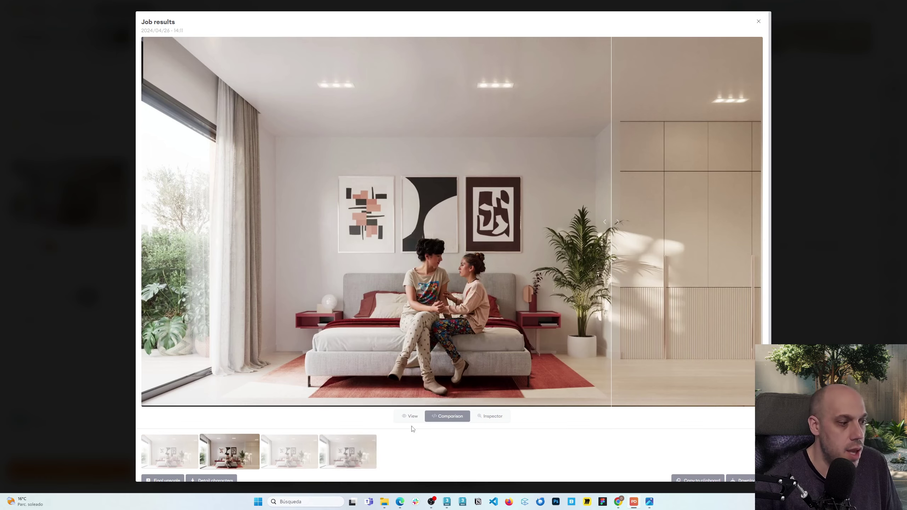
{"action": "left_click", "coordinate": [850, 235]}
Step: View each of the four images in the 30% creativity bedroom job
{"action": "scroll", "coordinate": [436, 344], "scroll_direction": "down", "scroll_amount": 5}
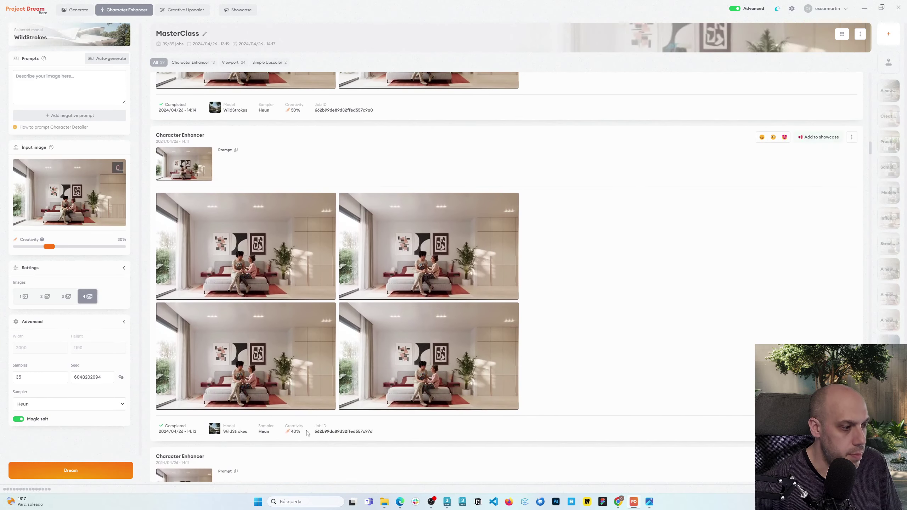
{"action": "scroll", "coordinate": [362, 412], "scroll_direction": "up", "scroll_amount": 5}
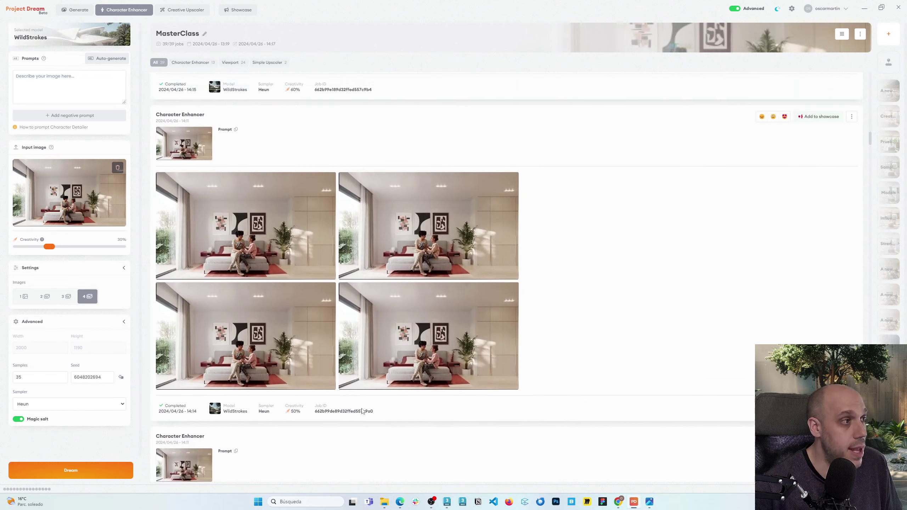
{"action": "scroll", "coordinate": [362, 411], "scroll_direction": "down", "scroll_amount": 5}
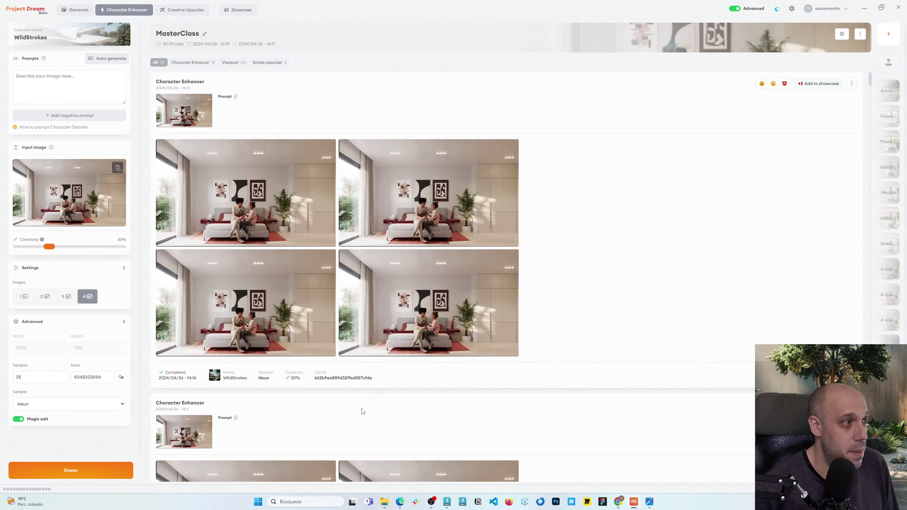
{"action": "left_click", "coordinate": [249, 158]}
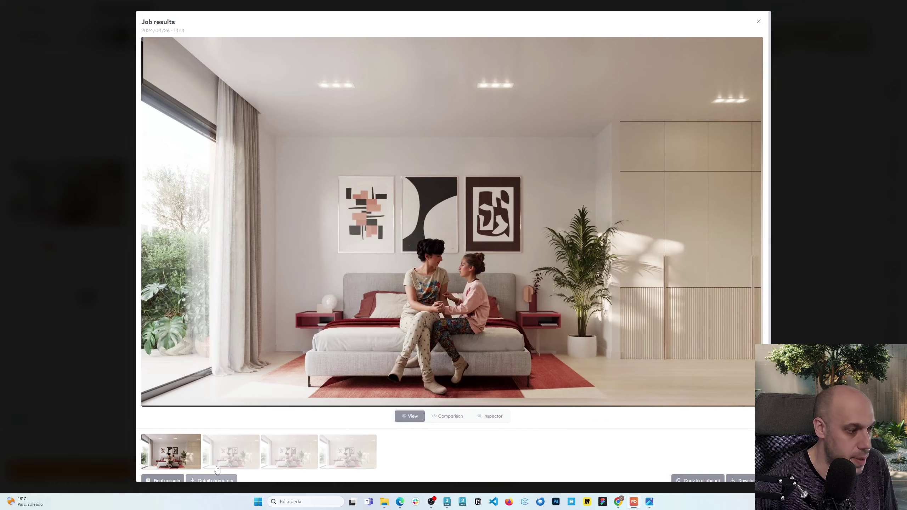
{"action": "left_click", "coordinate": [231, 452]}
{"action": "left_click", "coordinate": [288, 452]}
{"action": "left_click", "coordinate": [334, 465]}
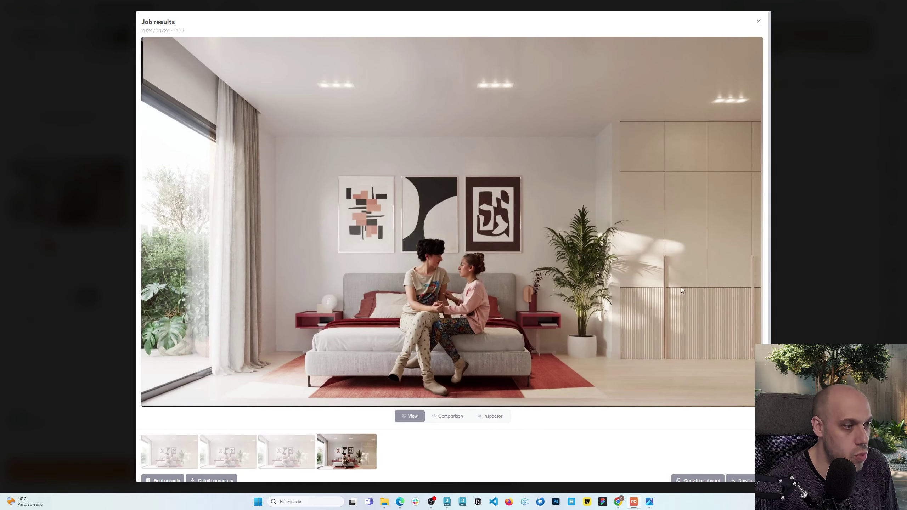
{"action": "key", "text": "Escape"}
Step: View the third image of the 40% creativity bedroom job at full size
{"action": "scroll", "coordinate": [351, 372], "scroll_direction": "down", "scroll_amount": 2}
{"action": "scroll", "coordinate": [351, 371], "scroll_direction": "down", "scroll_amount": 6}
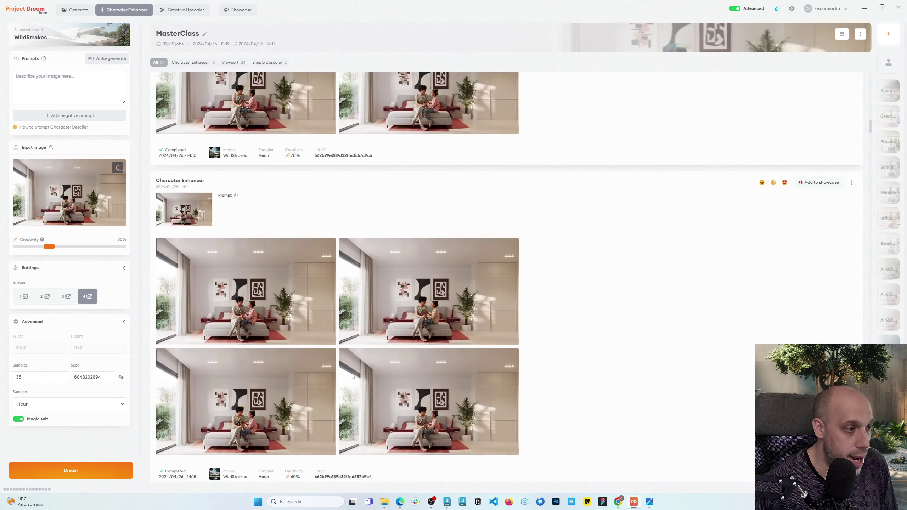
{"action": "scroll", "coordinate": [304, 365], "scroll_direction": "down", "scroll_amount": 8}
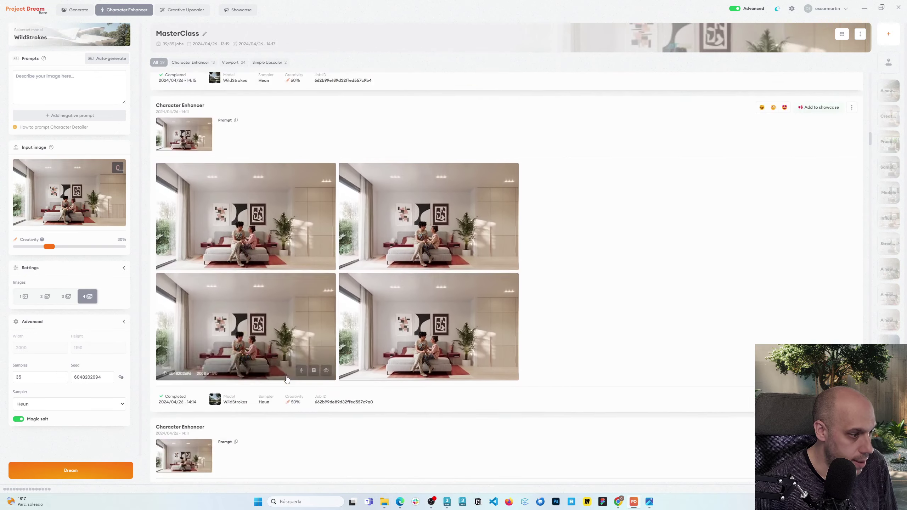
{"action": "scroll", "coordinate": [365, 311], "scroll_direction": "down", "scroll_amount": 5}
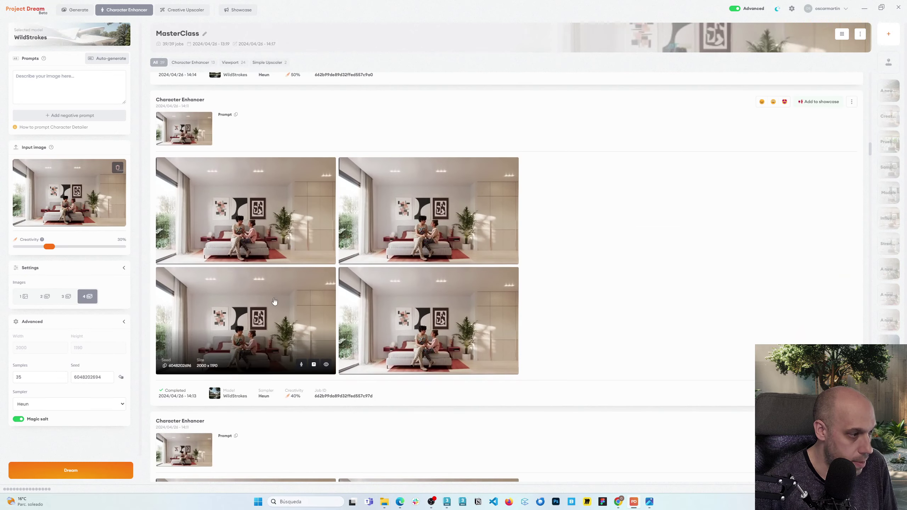
{"action": "left_click", "coordinate": [294, 286]}
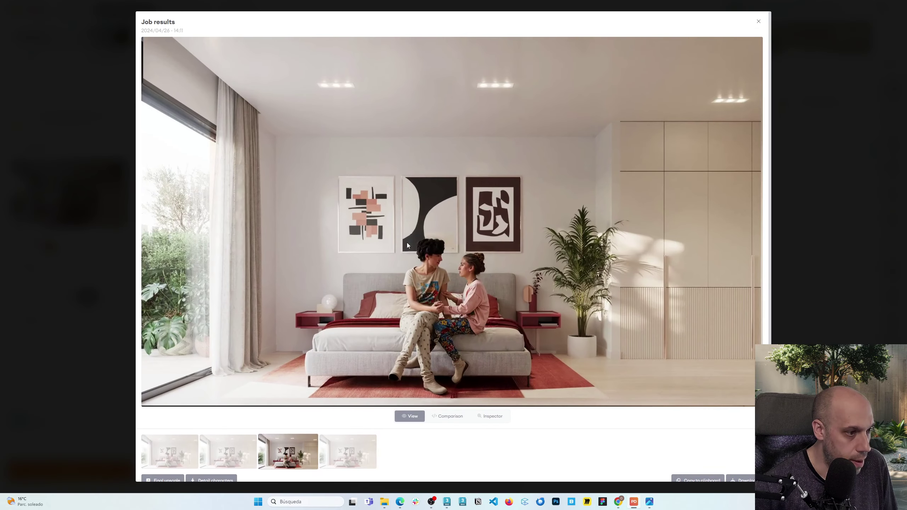
{"action": "left_click", "coordinate": [775, 200]}
Step: View the four images of the 50% creativity bedroom job, starting from the third
{"action": "scroll", "coordinate": [428, 243], "scroll_direction": "down", "scroll_amount": 1}
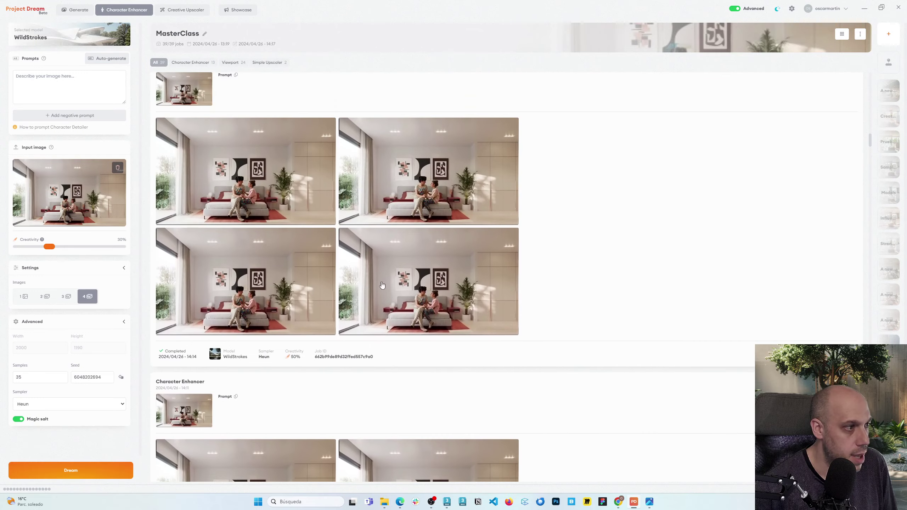
{"action": "left_click", "coordinate": [263, 325]}
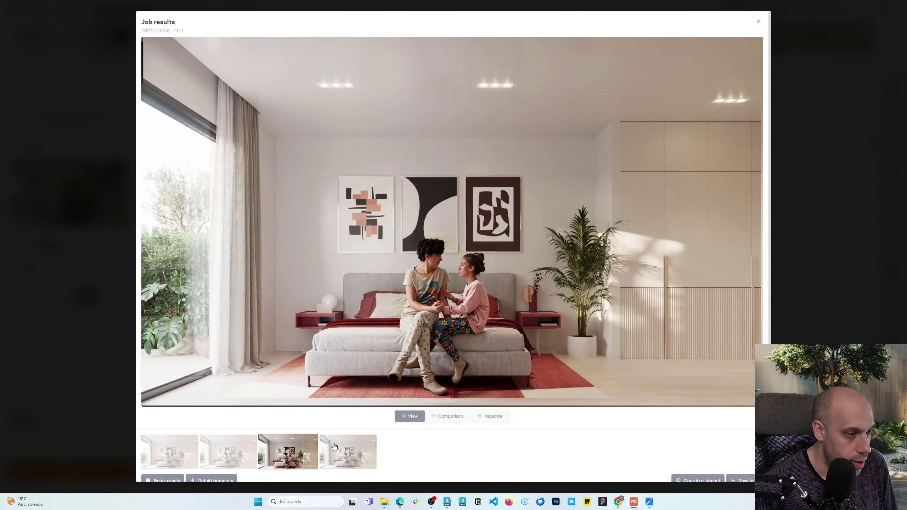
{"action": "left_click", "coordinate": [348, 451]}
{"action": "left_click", "coordinate": [207, 450]}
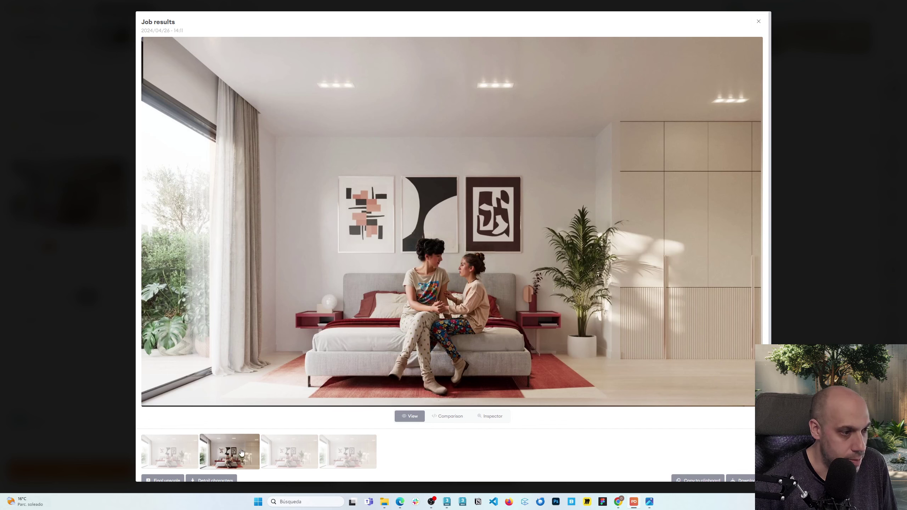
{"action": "left_click", "coordinate": [145, 457]}
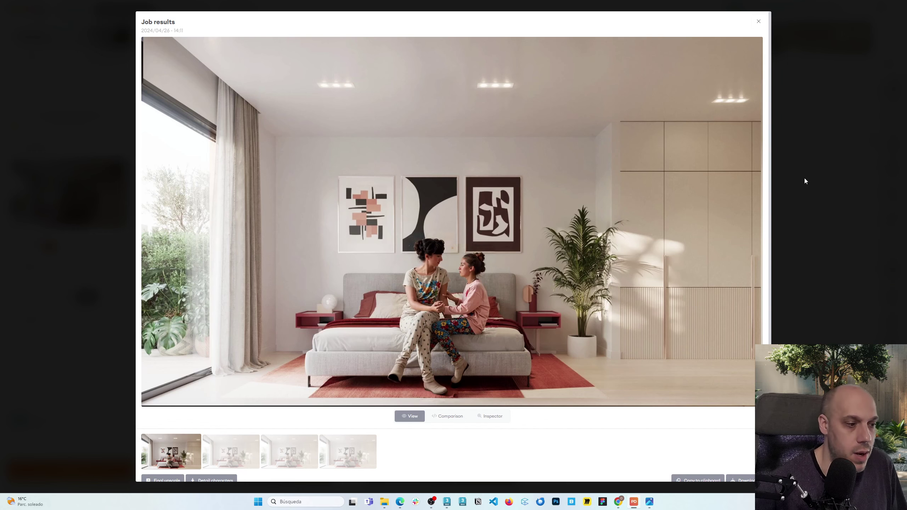
{"action": "left_click", "coordinate": [788, 281]}
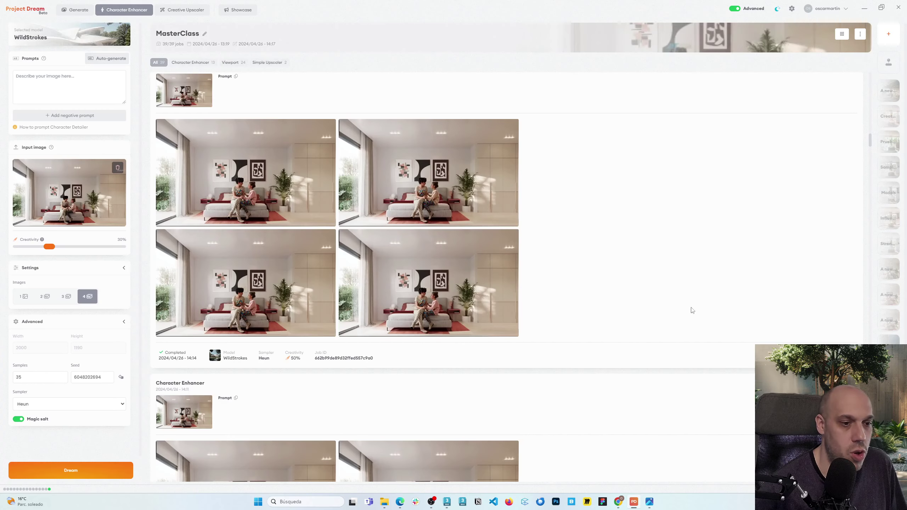
Step: View the third, second and first images of the 60% creativity bedroom job
{"action": "scroll", "coordinate": [571, 314], "scroll_direction": "down", "scroll_amount": 4}
{"action": "scroll", "coordinate": [392, 314], "scroll_direction": "up", "scroll_amount": 3}
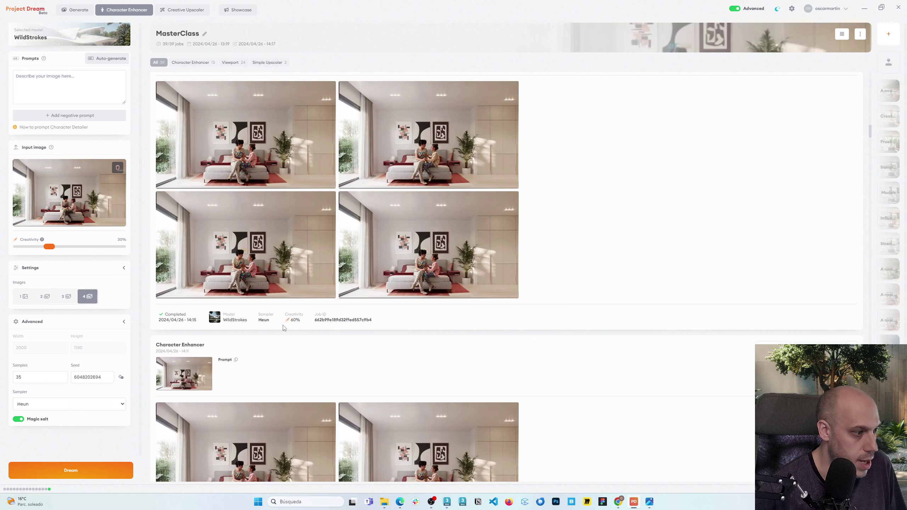
{"action": "left_click", "coordinate": [220, 241]}
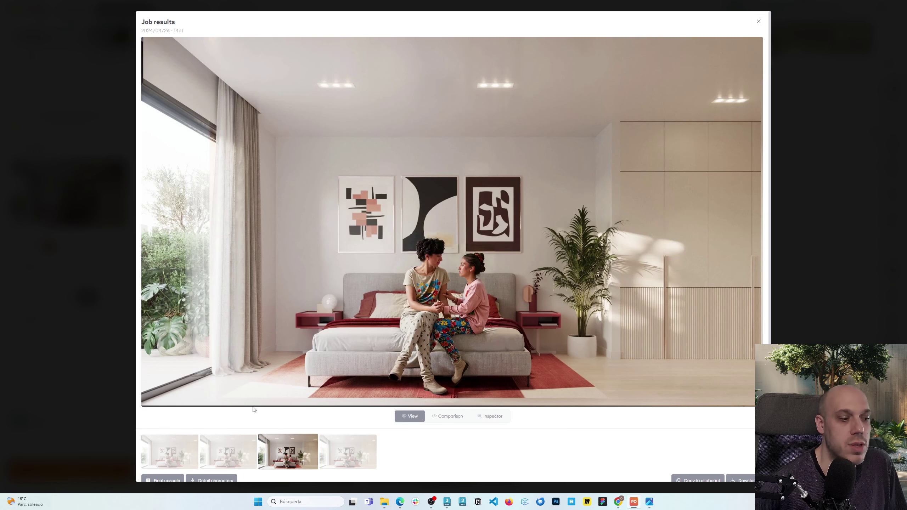
{"action": "left_click", "coordinate": [221, 453]}
{"action": "left_click", "coordinate": [170, 457]}
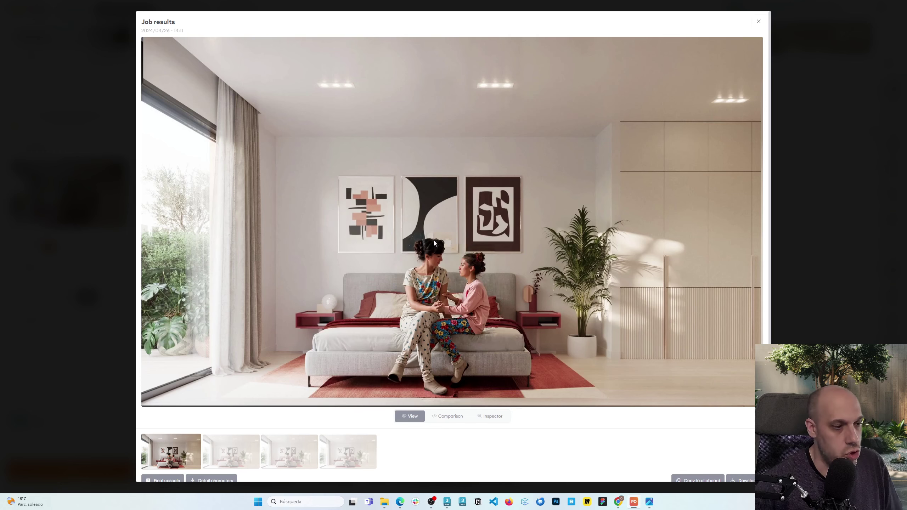
{"action": "key", "text": "Escape"}
Step: View the fourth, third, second and first images of the 70% creativity bedroom job at full size
{"action": "scroll", "coordinate": [464, 265], "scroll_direction": "down", "scroll_amount": 5}
{"action": "scroll", "coordinate": [481, 277], "scroll_direction": "up", "scroll_amount": 5}
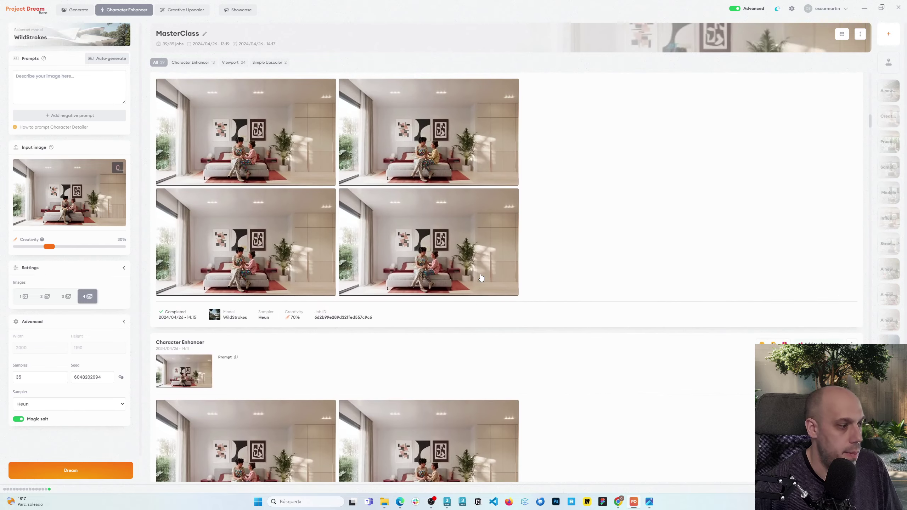
{"action": "scroll", "coordinate": [439, 385], "scroll_direction": "down", "scroll_amount": 5}
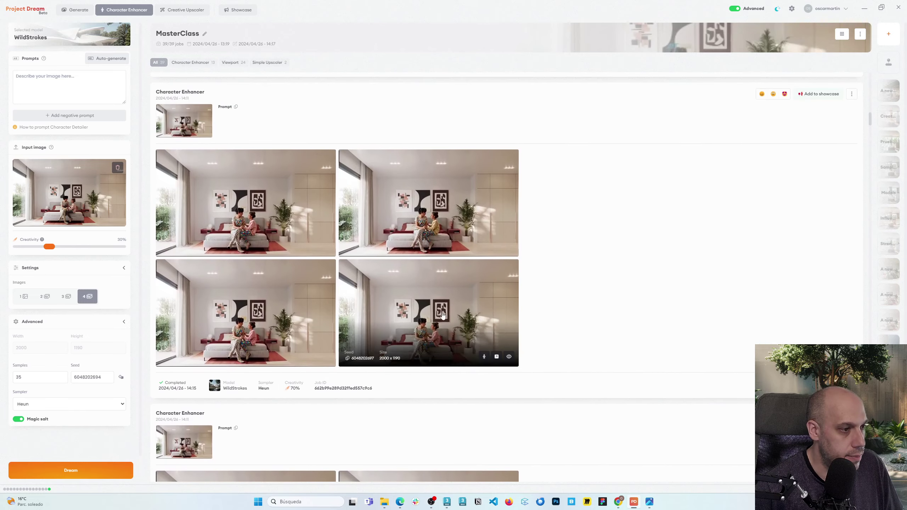
{"action": "left_click", "coordinate": [443, 315]}
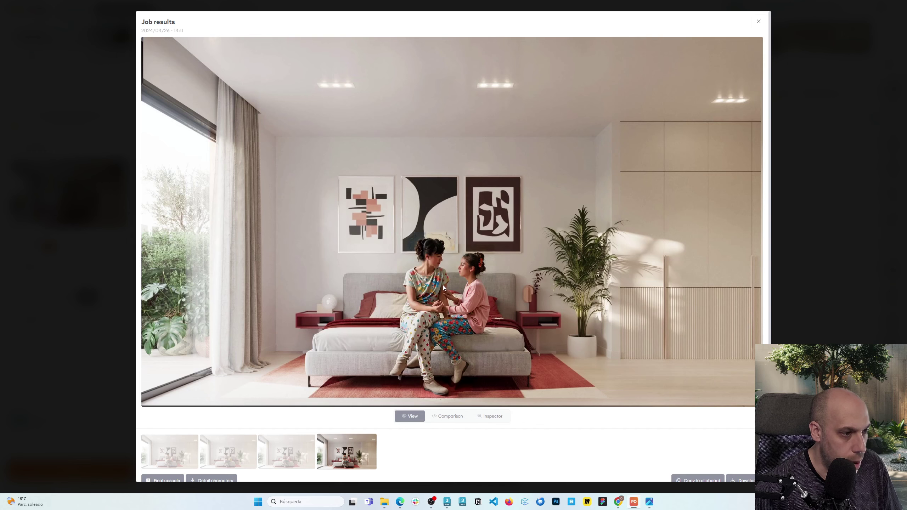
{"action": "left_click", "coordinate": [288, 451]}
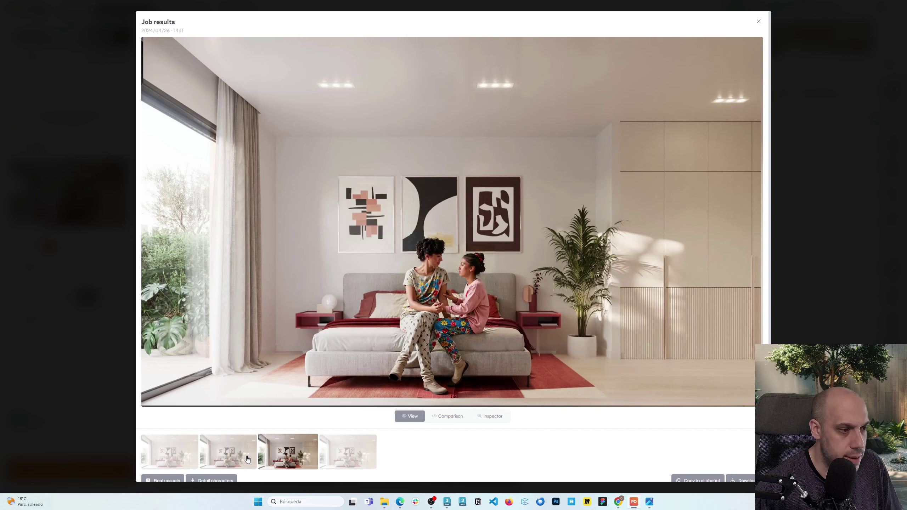
{"action": "left_click", "coordinate": [248, 459]}
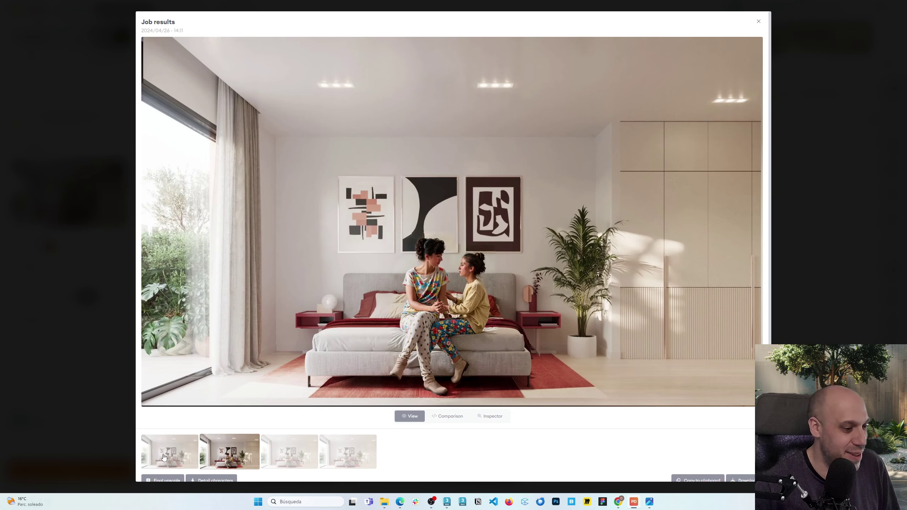
{"action": "left_click", "coordinate": [163, 456]}
{"action": "left_click", "coordinate": [786, 181]}
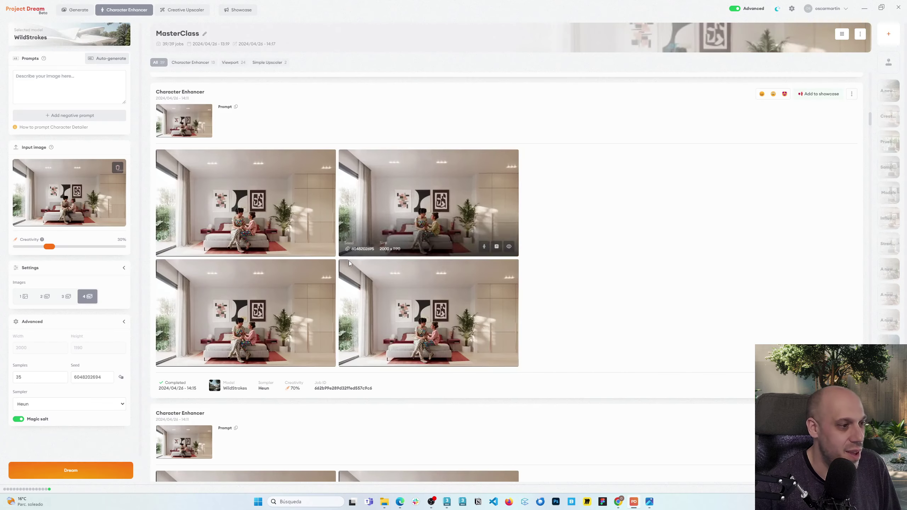
Step: View the four images of the 80% creativity bedroom job in order, starting from the first
{"action": "scroll", "coordinate": [348, 261], "scroll_direction": "down", "scroll_amount": 4}
{"action": "scroll", "coordinate": [346, 268], "scroll_direction": "down", "scroll_amount": 3}
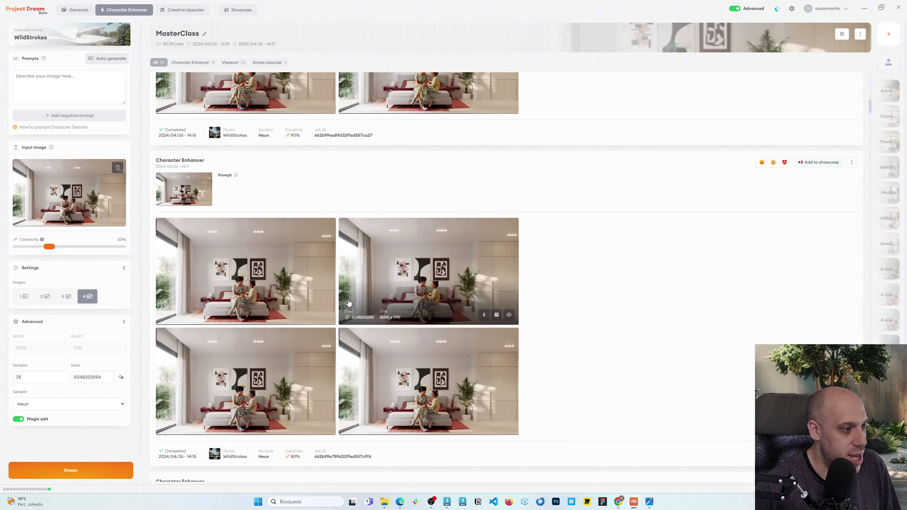
{"action": "left_click", "coordinate": [345, 271]}
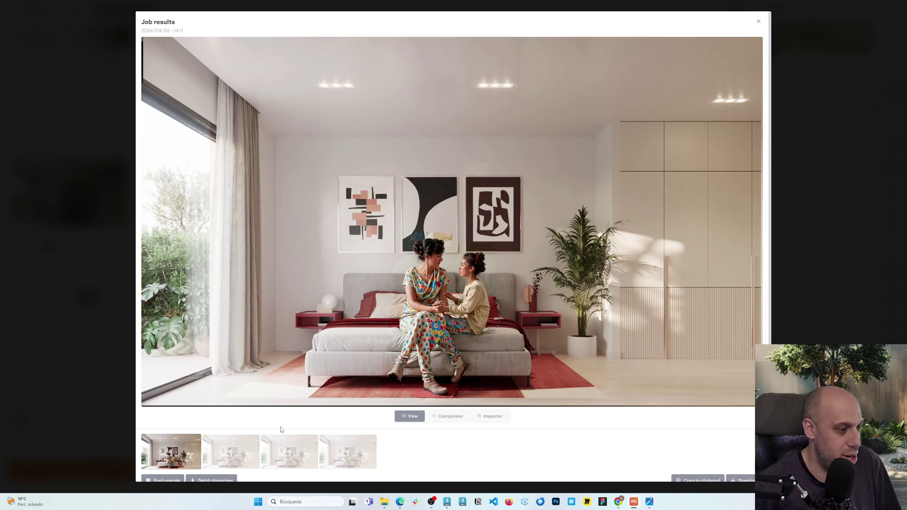
{"action": "left_click", "coordinate": [231, 450]}
{"action": "left_click", "coordinate": [289, 451]}
{"action": "left_click", "coordinate": [331, 446]}
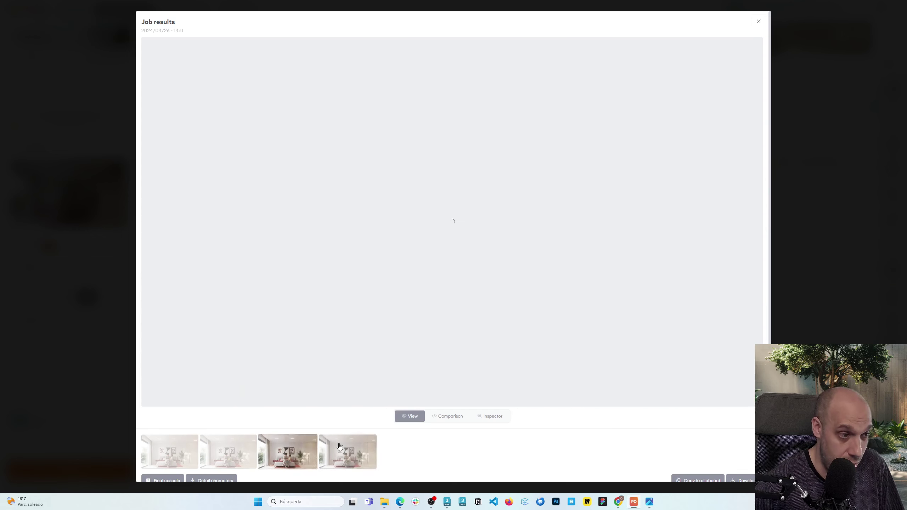
{"action": "left_click", "coordinate": [780, 196]}
Step: View the first, fourth, third and second images of the 100% creativity bedroom job, ending on the third
{"action": "scroll", "coordinate": [425, 319], "scroll_direction": "up", "scroll_amount": 10}
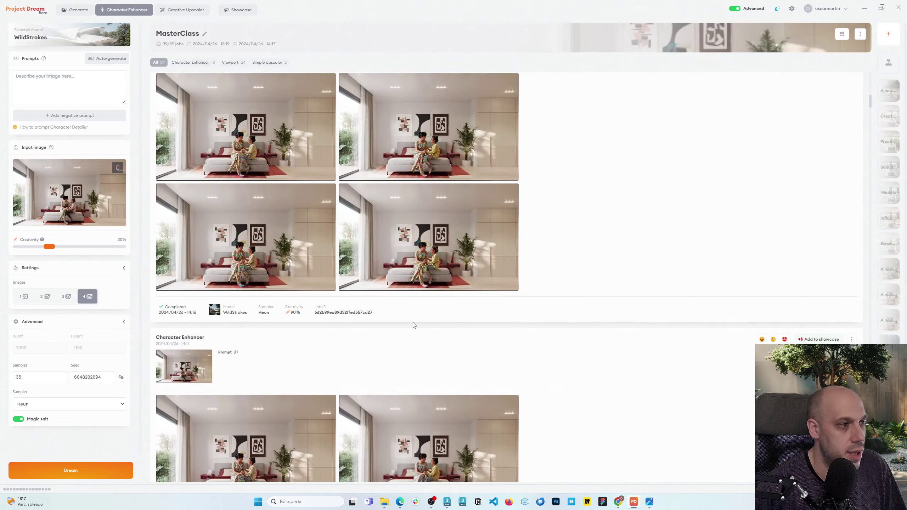
{"action": "scroll", "coordinate": [326, 252], "scroll_direction": "down", "scroll_amount": 5}
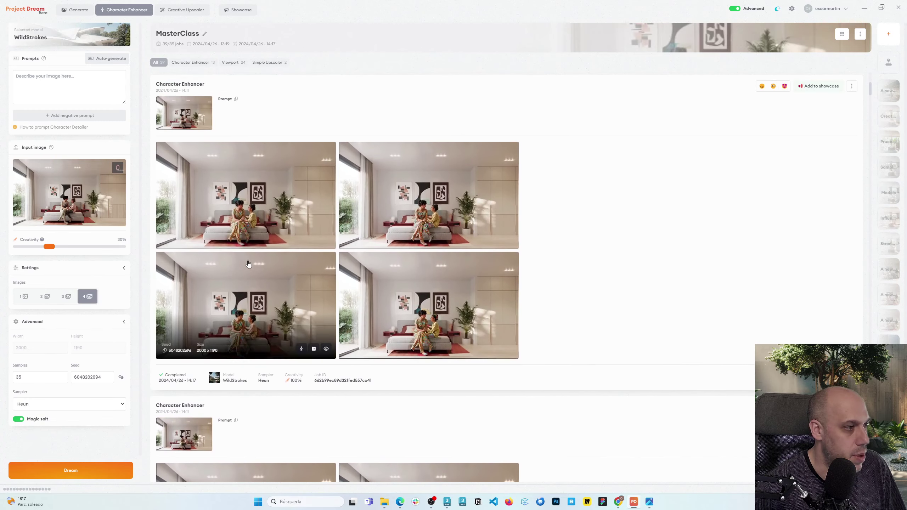
{"action": "left_click", "coordinate": [252, 215]}
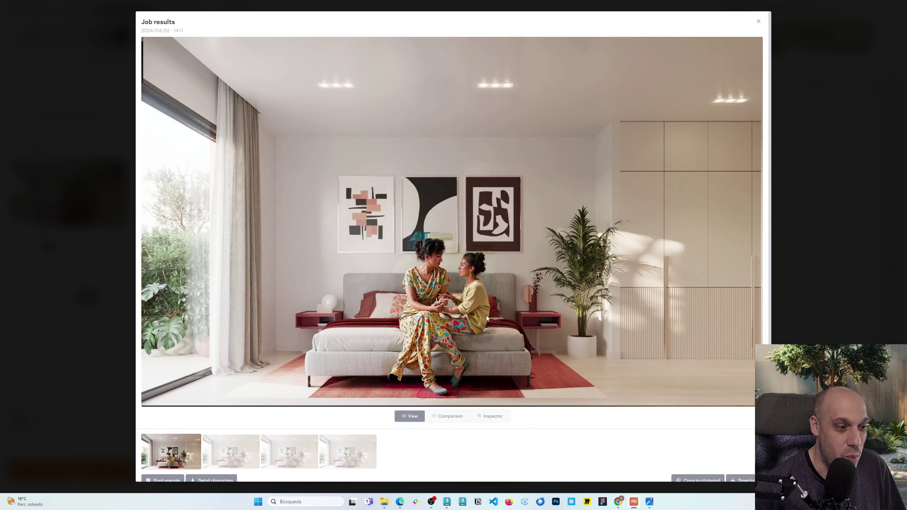
{"action": "left_click", "coordinate": [346, 451]}
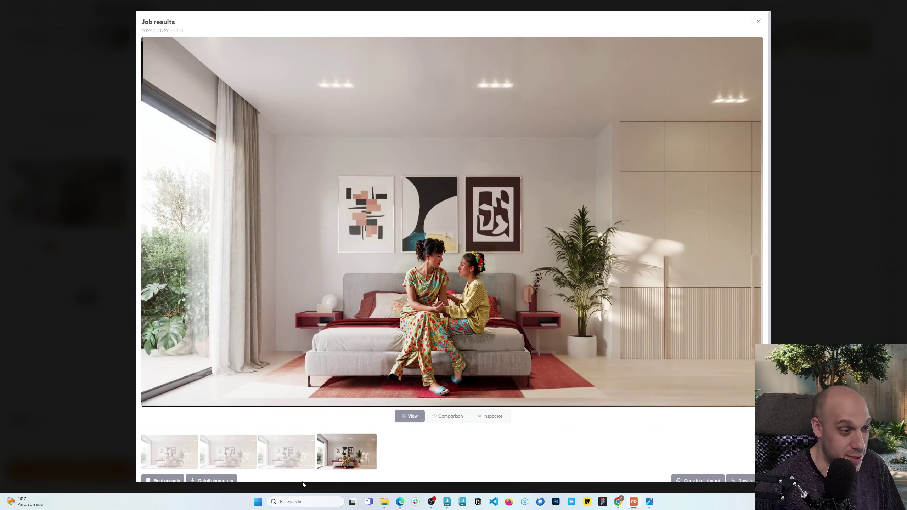
{"action": "left_click", "coordinate": [287, 457]}
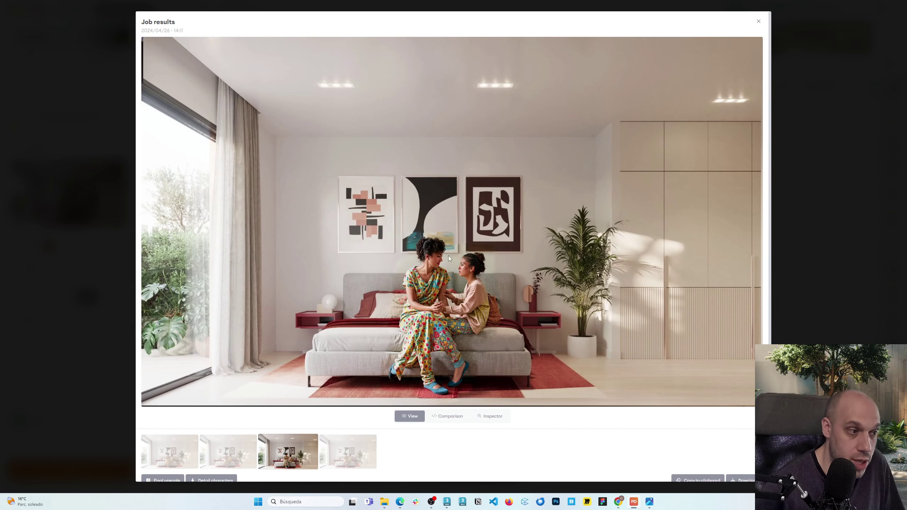
{"action": "left_click", "coordinate": [219, 464]}
{"action": "left_click", "coordinate": [313, 461]}
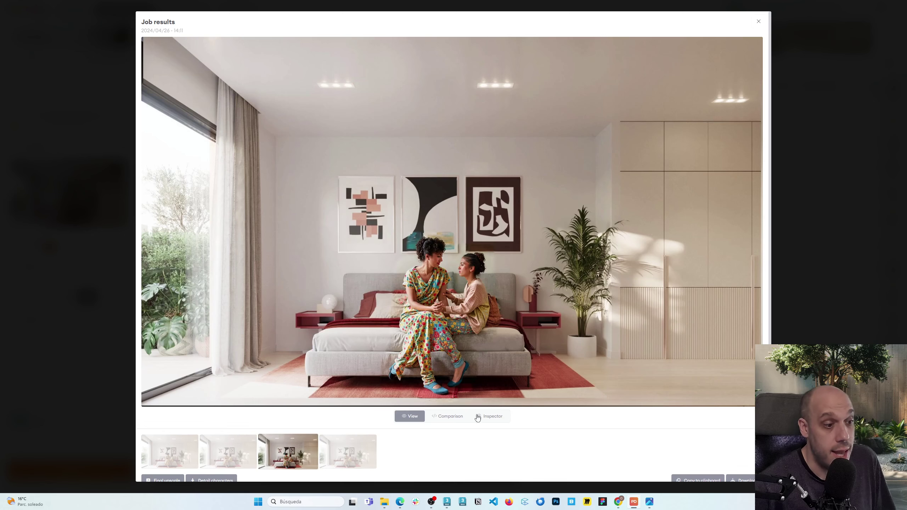
Step: Compare the third and second images of the 100% creativity job with the original bedroom render
{"action": "left_click", "coordinate": [448, 416]}
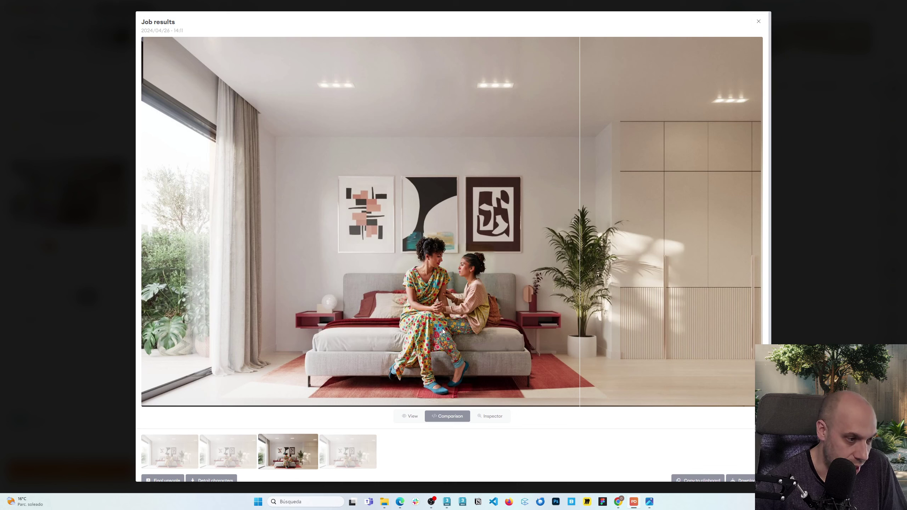
{"action": "left_click", "coordinate": [212, 454]}
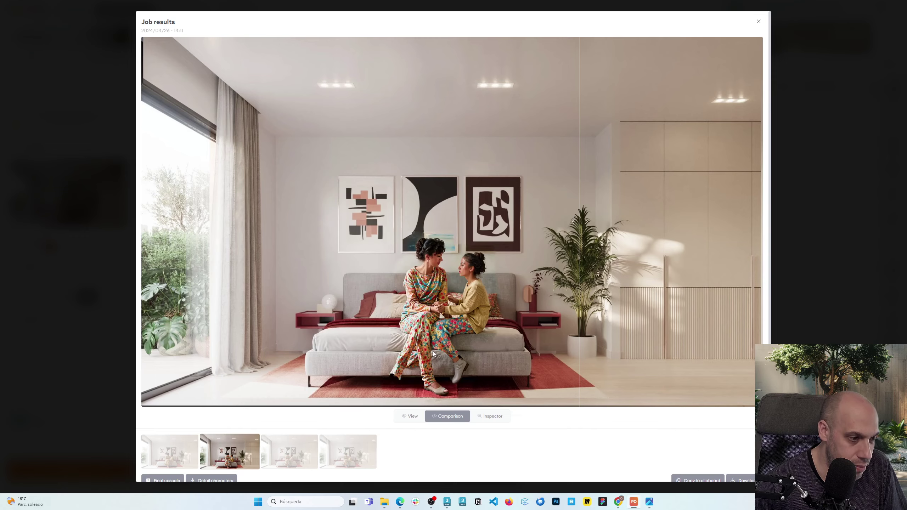
{"action": "left_click", "coordinate": [826, 288]}
Step: Browse the winter and spring landscape viewport jobs in the Winery project
{"action": "scroll", "coordinate": [386, 350], "scroll_direction": "down", "scroll_amount": 7}
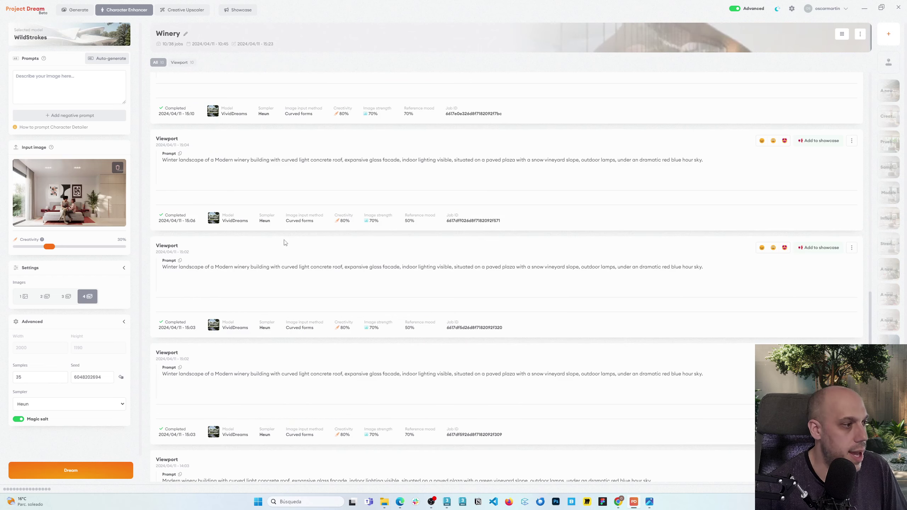
{"action": "scroll", "coordinate": [357, 357], "scroll_direction": "down", "scroll_amount": 3}
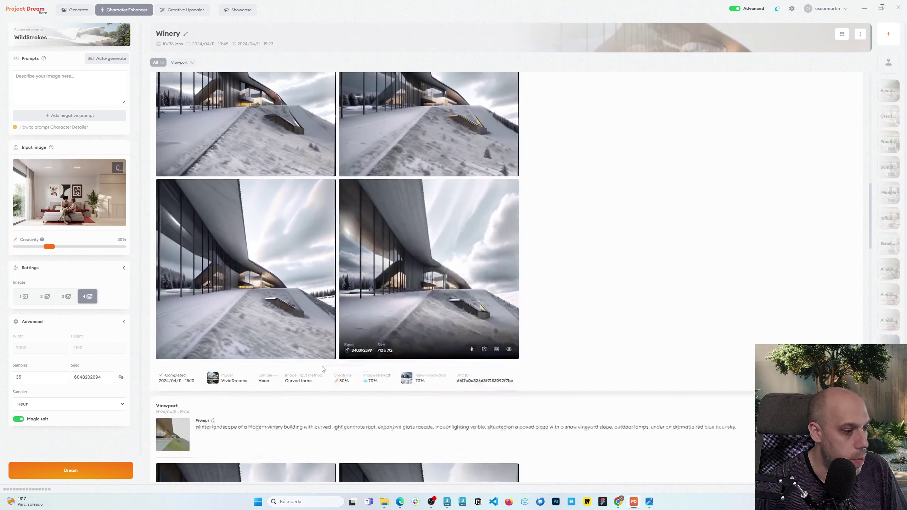
{"action": "scroll", "coordinate": [226, 311], "scroll_direction": "up", "scroll_amount": 5}
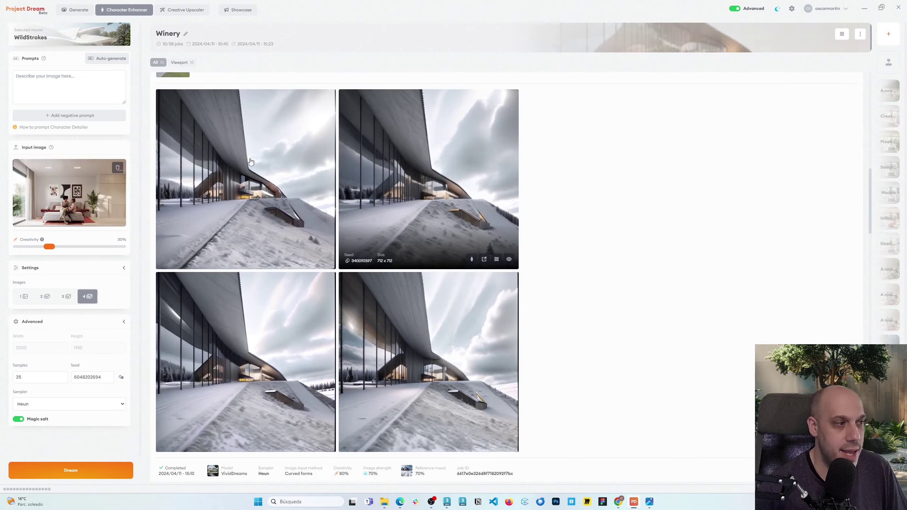
{"action": "scroll", "coordinate": [227, 311], "scroll_direction": "up", "scroll_amount": 10}
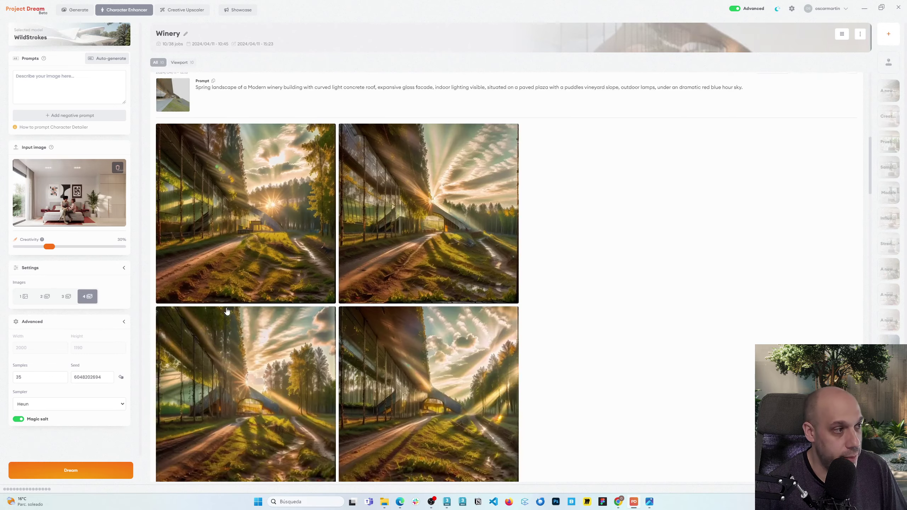
{"action": "scroll", "coordinate": [227, 311], "scroll_direction": "up", "scroll_amount": 8}
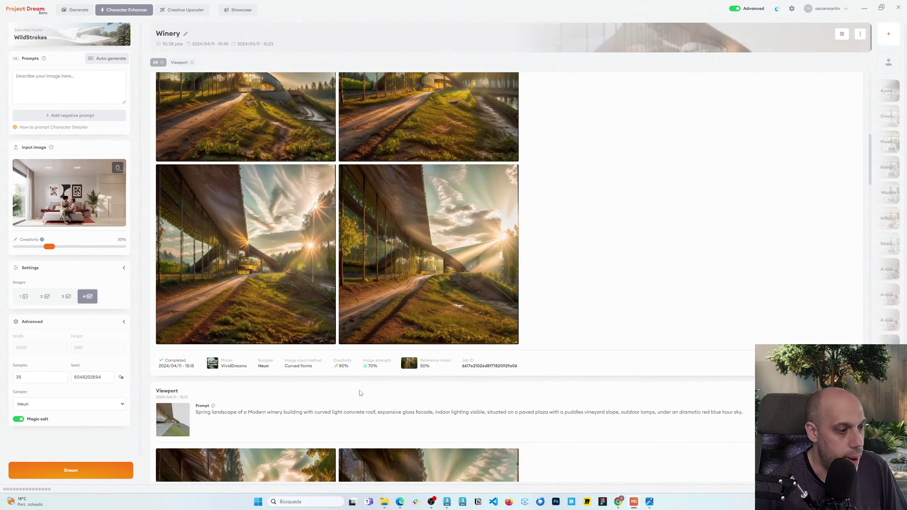
Step: View the reference mood image of the spring winery job and look through the neighbouring winery results
{"action": "left_click", "coordinate": [409, 363]}
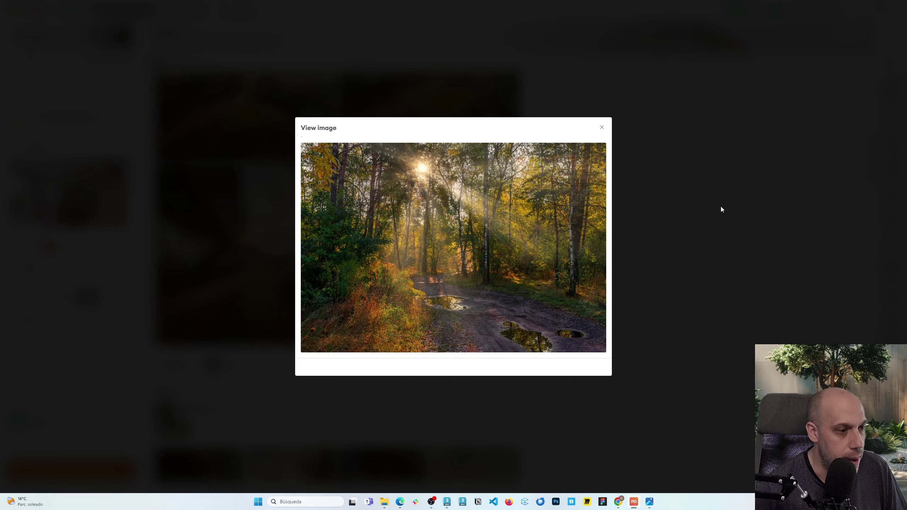
{"action": "left_click", "coordinate": [721, 206]}
{"action": "scroll", "coordinate": [481, 274], "scroll_direction": "down", "scroll_amount": 5}
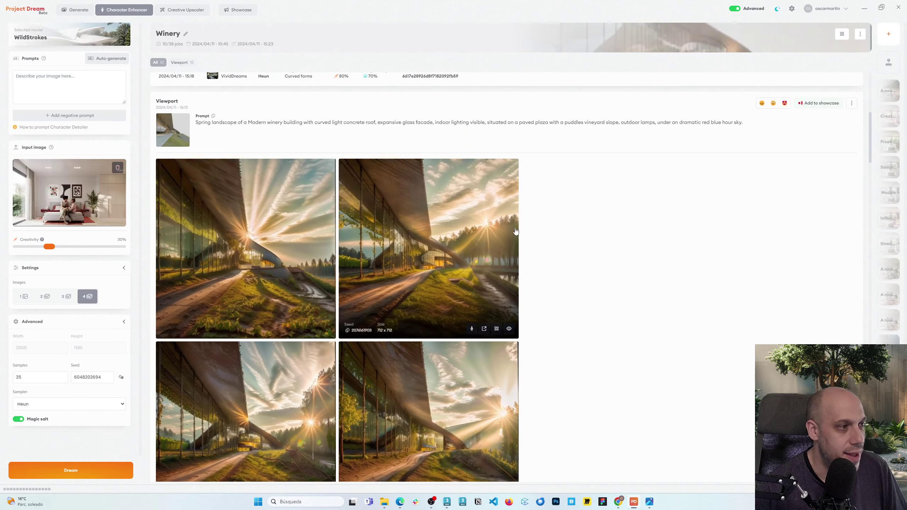
{"action": "scroll", "coordinate": [509, 223], "scroll_direction": "up", "scroll_amount": 8}
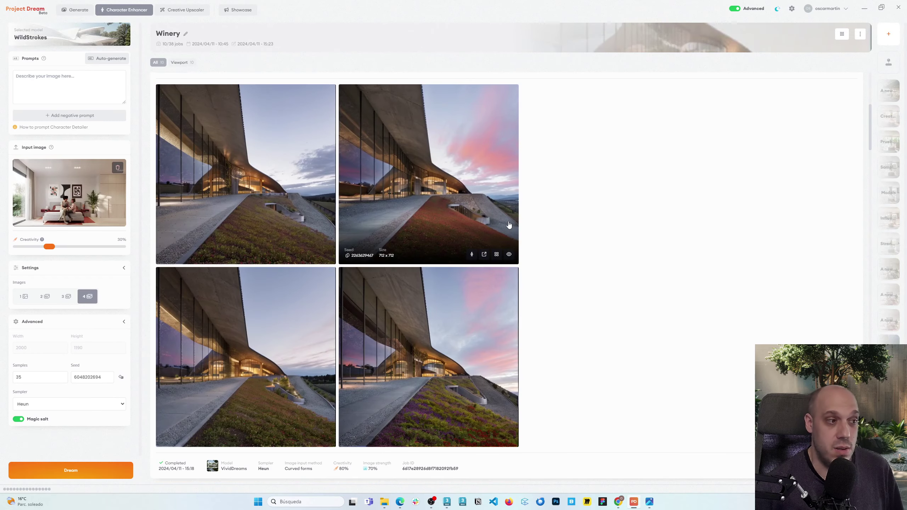